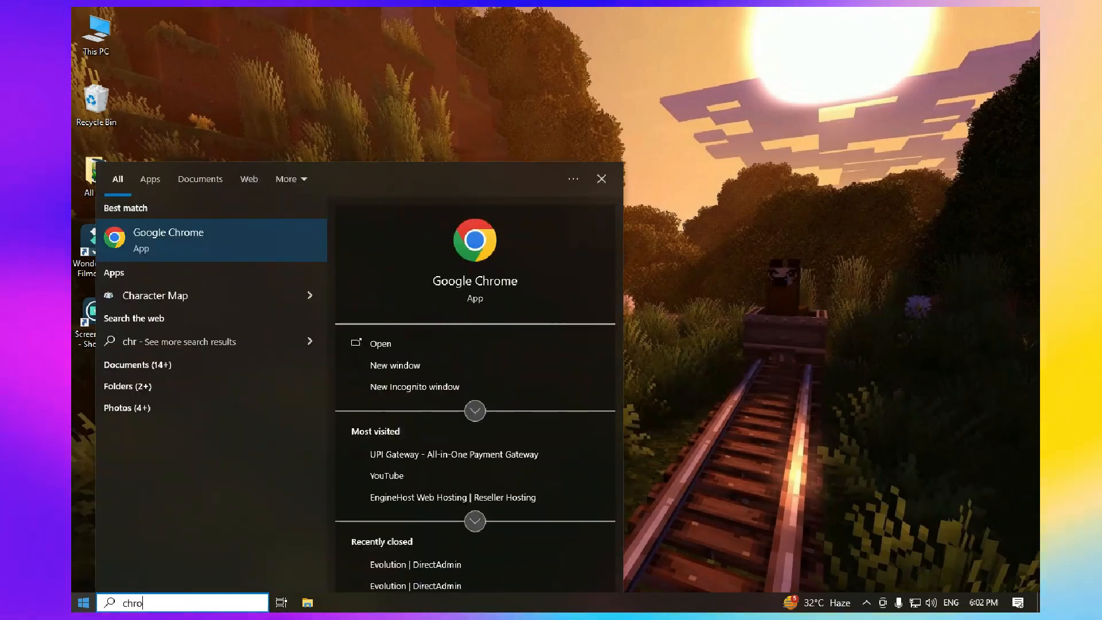
Start Chrome, accept the new IDM Integration Module extension, and close the IDM welcome tab
{"action": "key", "text": "Return"}
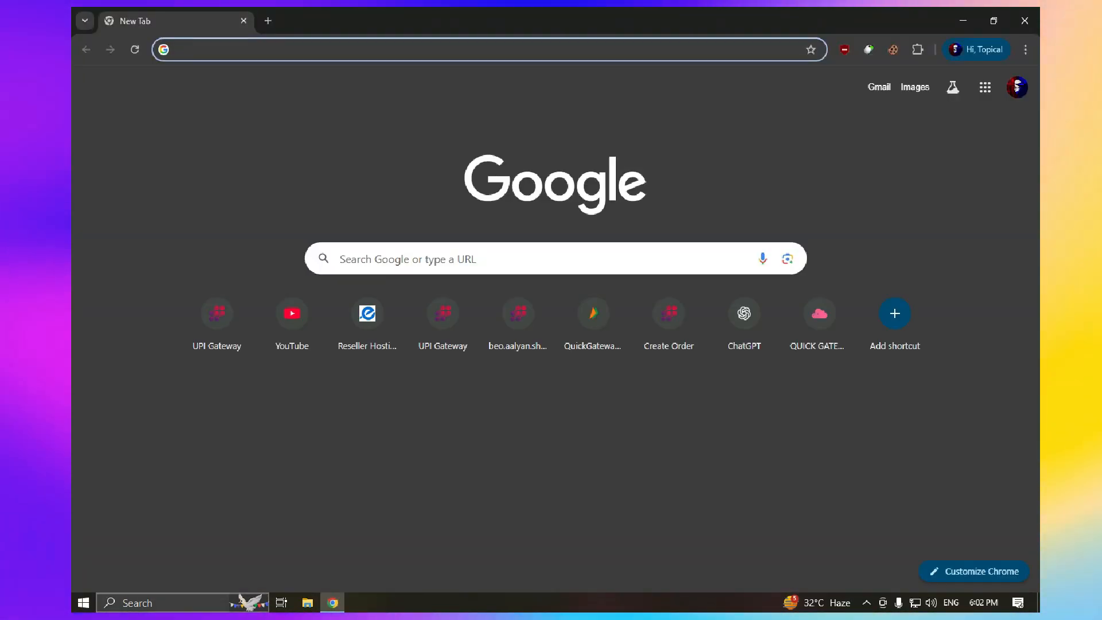
{"action": "key", "text": "Return"}
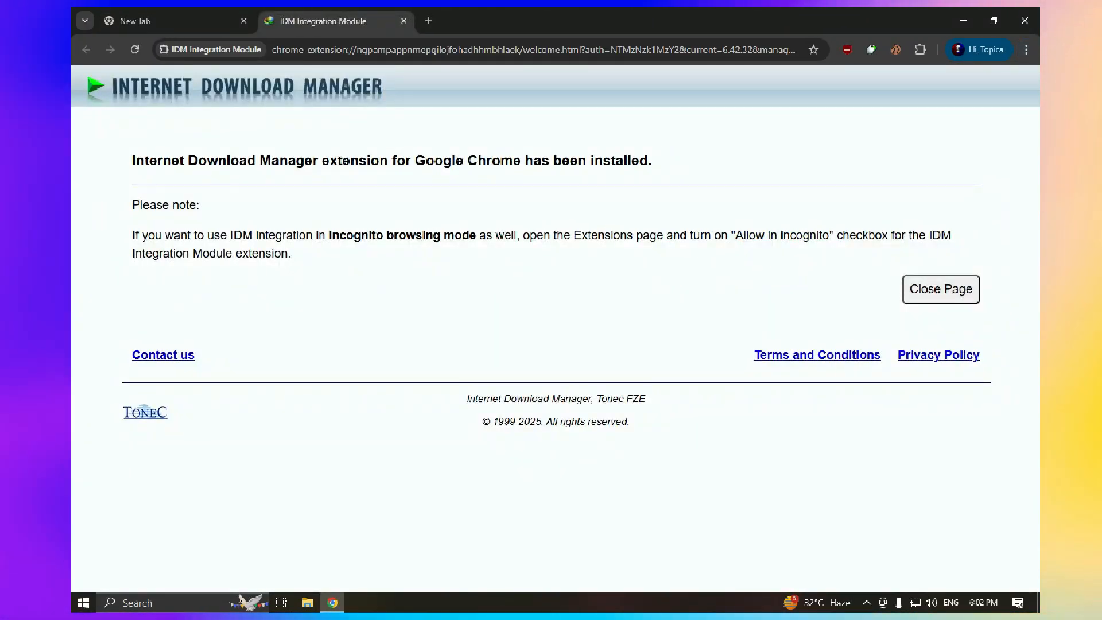
{"action": "key", "text": "Return"}
{"action": "key", "text": "ctrl+w"}
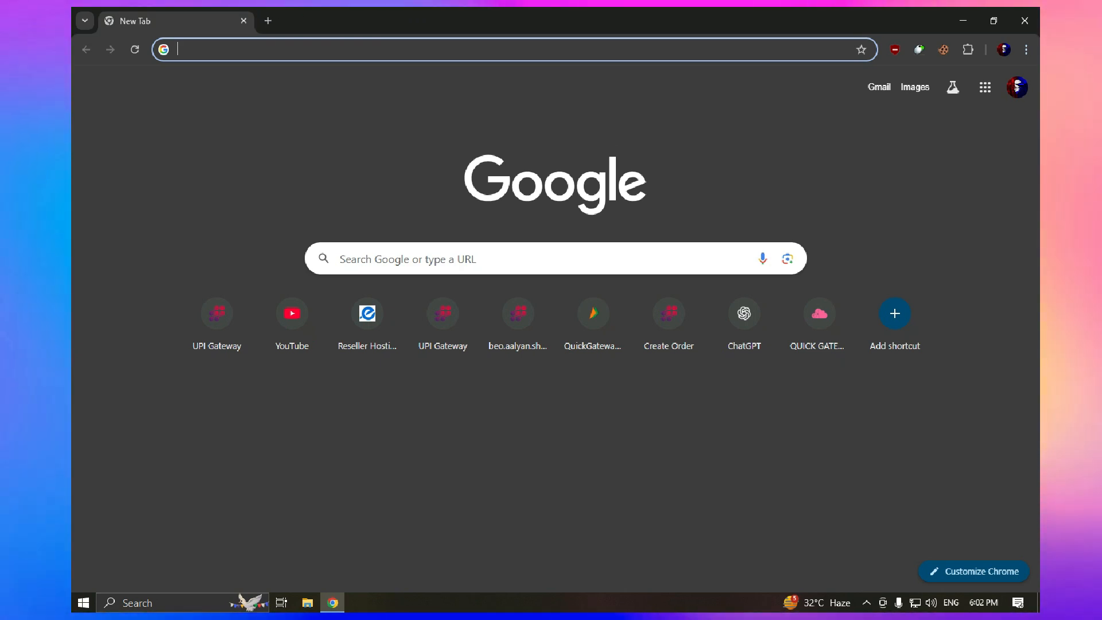
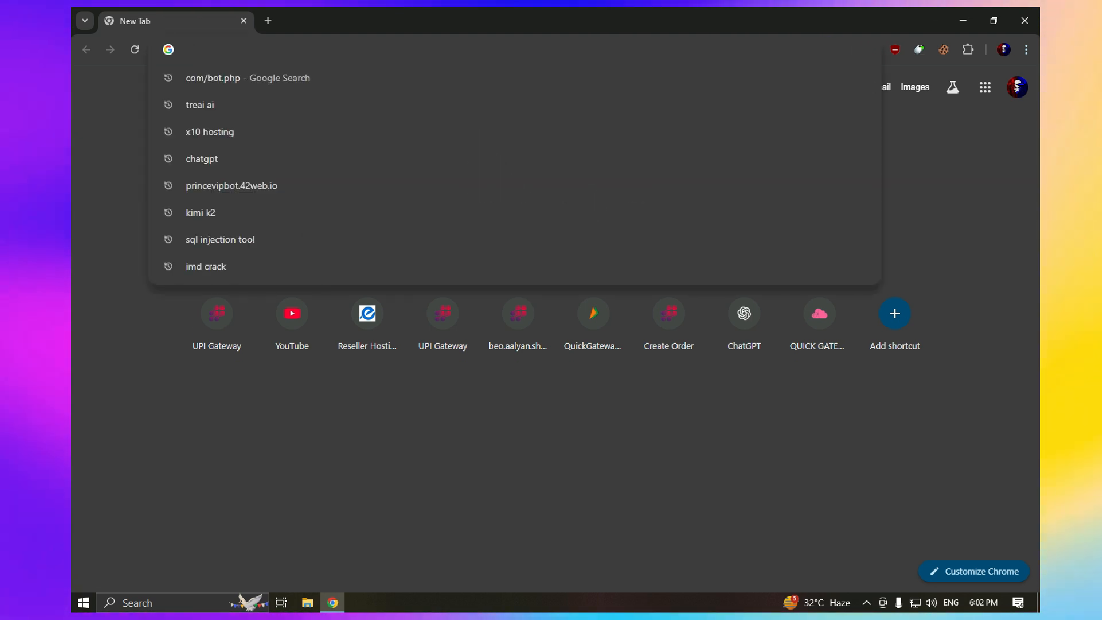
Open chatgpt.com from the address bar's autocompletion of 'c'
{"action": "type", "text": "ch"}
{"action": "key", "text": "Return"}
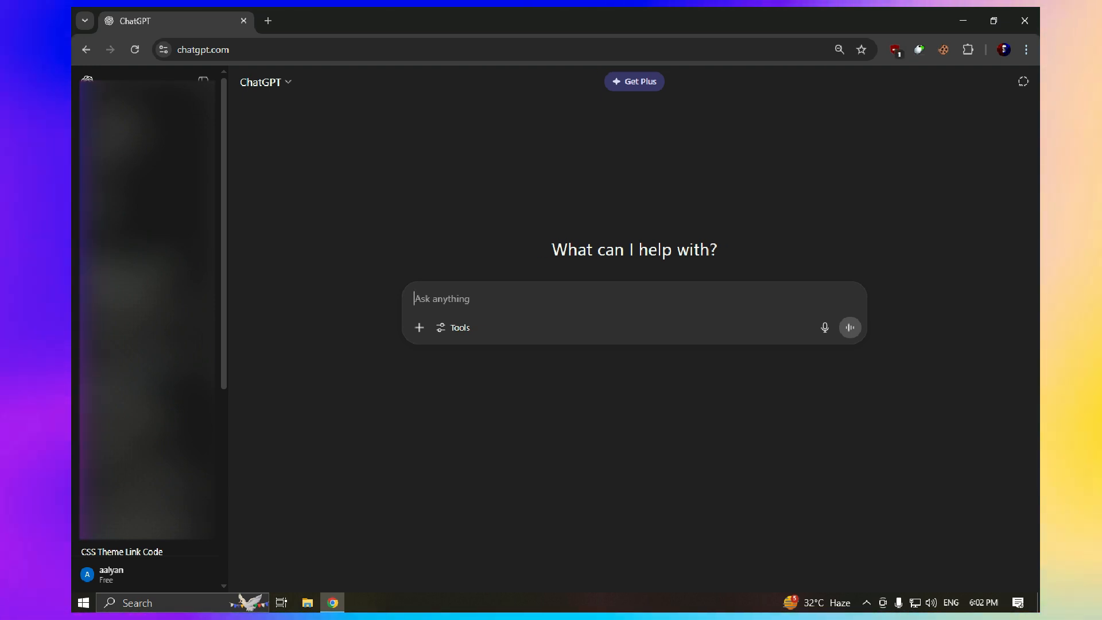
Type 'make a telegram bot auto reply in php' in the prompt box, fixing a typo
{"action": "type", "text": "make "}
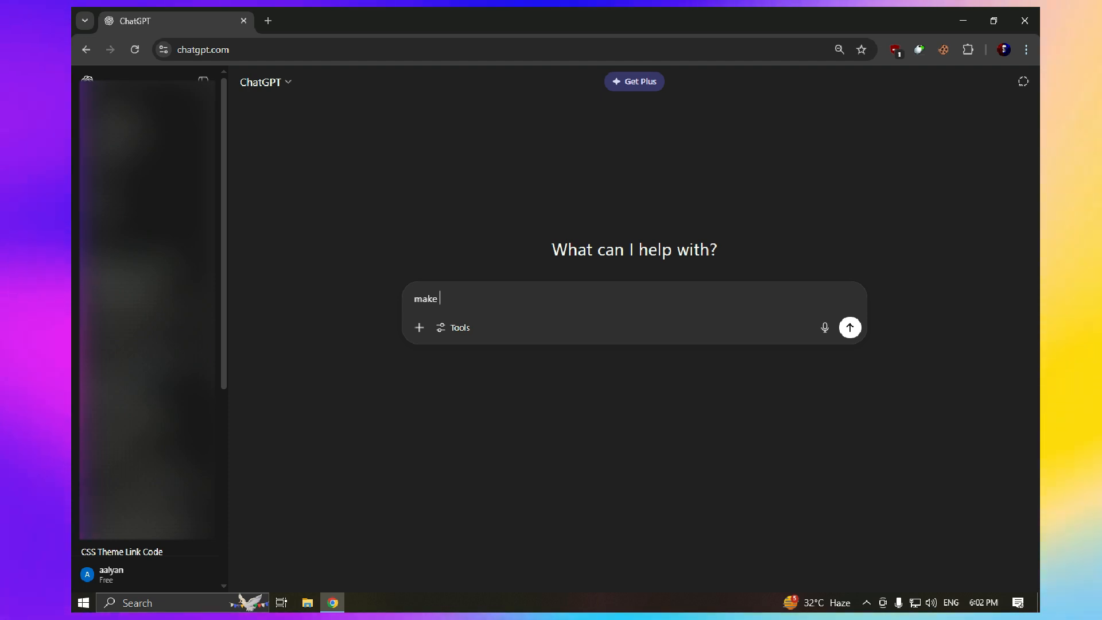
{"action": "type", "text": "a telegram bot au"}
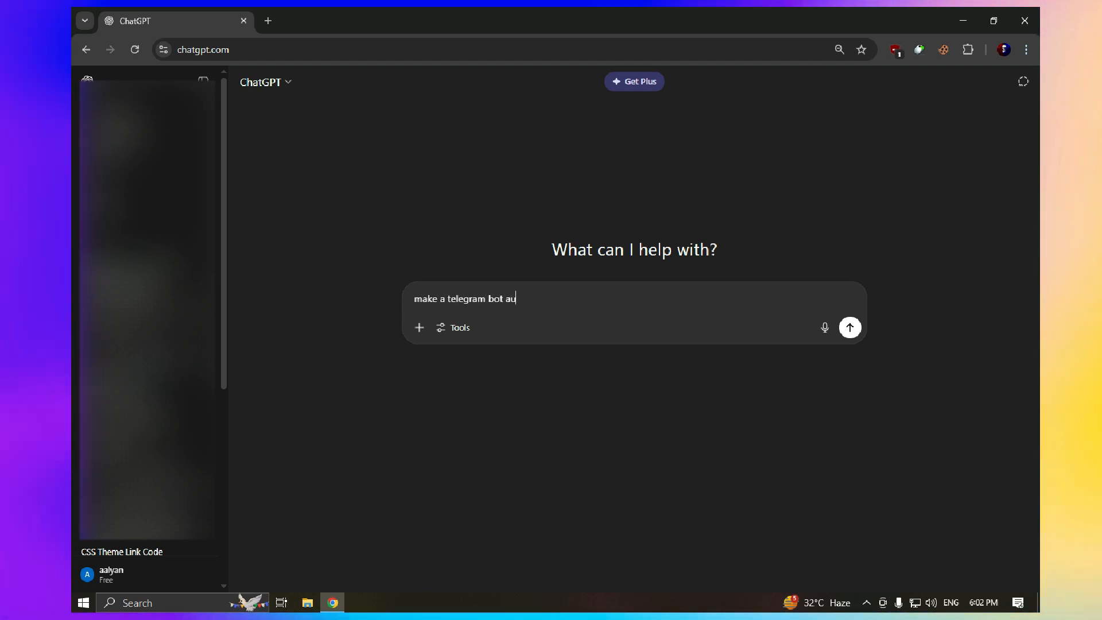
{"action": "type", "text": "to rep"}
{"action": "key", "text": "BackSpace"}
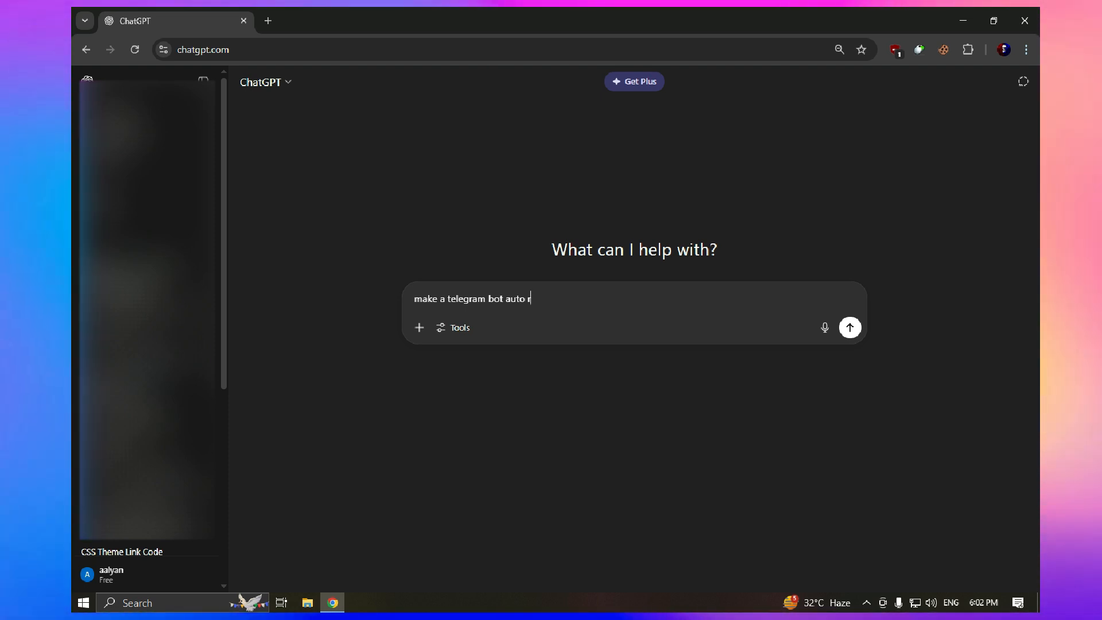
{"action": "type", "text": "reply i"}
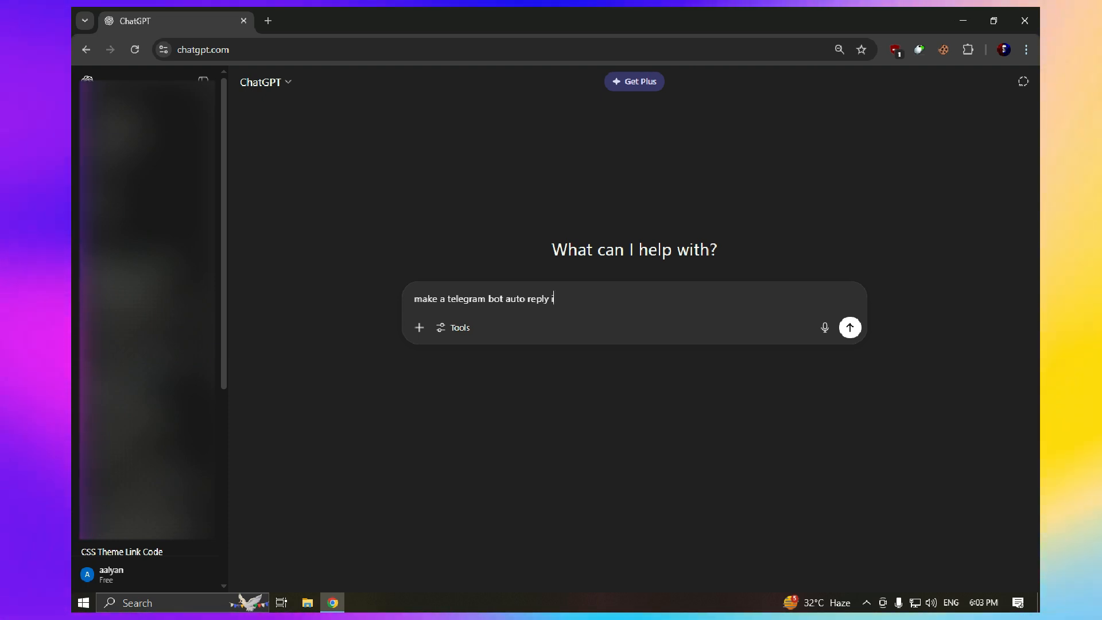
{"action": "type", "text": "n php"}
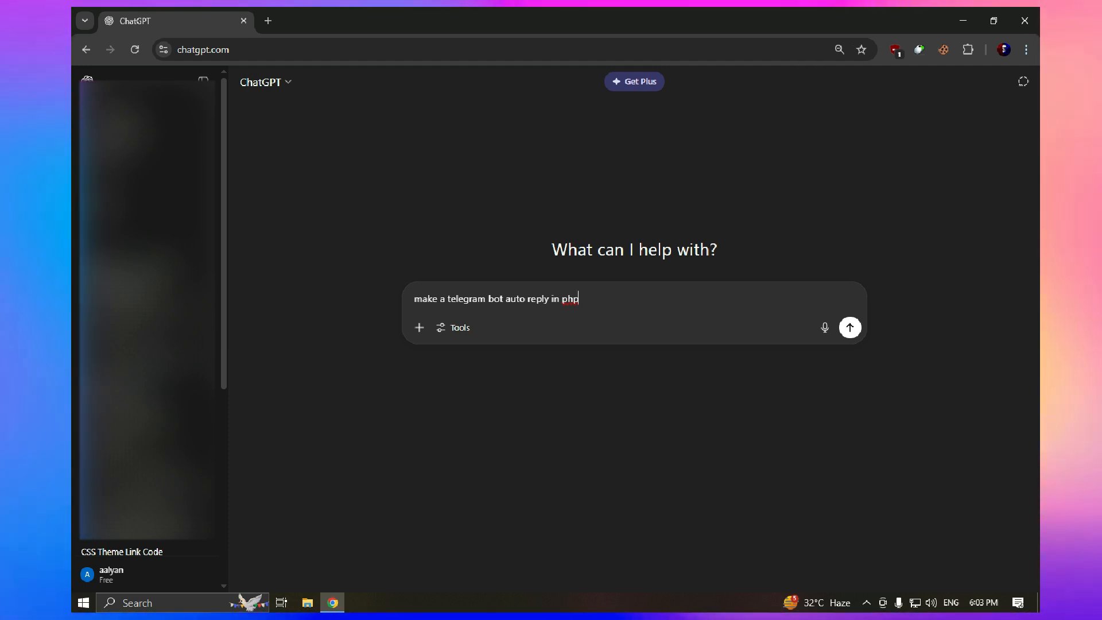
Select the request text in the prompt box
{"action": "key", "text": "ctrl+a"}
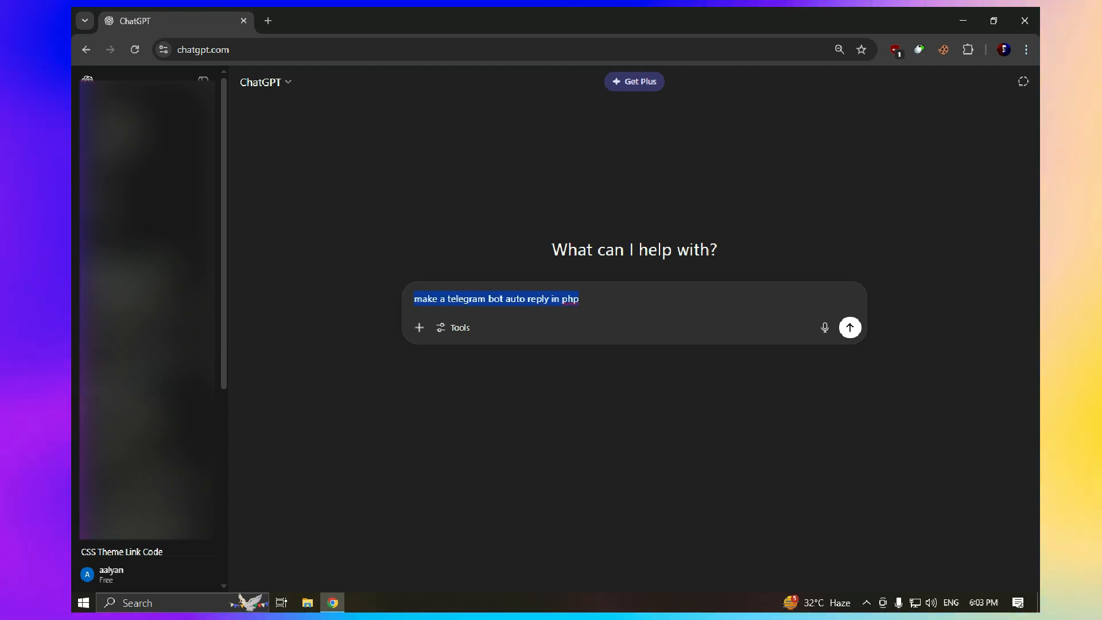
{"action": "key", "text": "Right"}
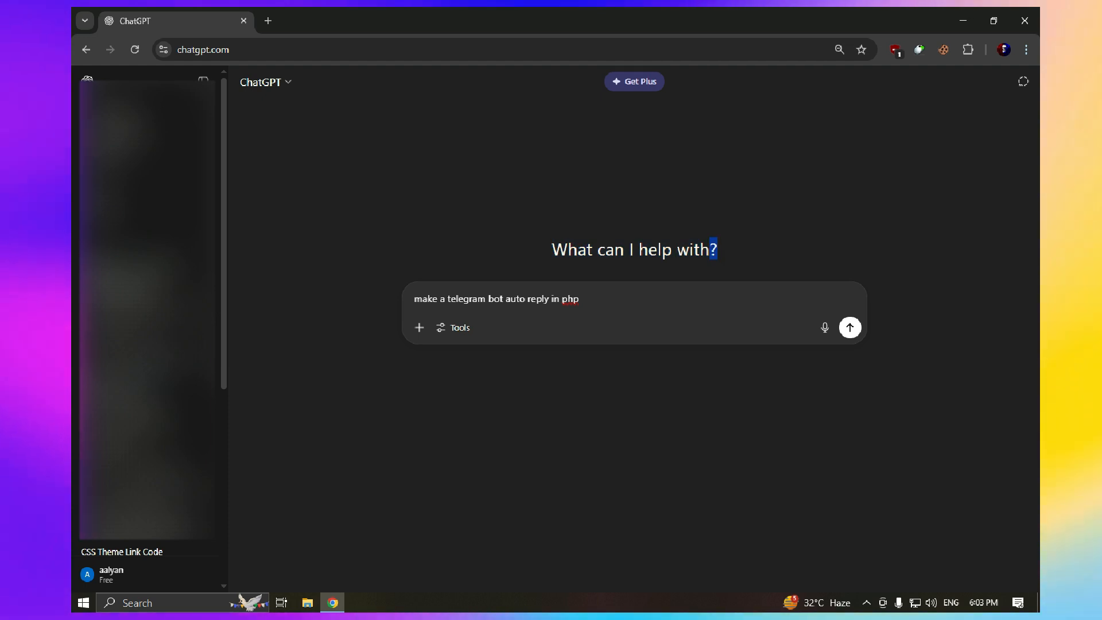
{"action": "triple_click", "coordinate": [714, 250]}
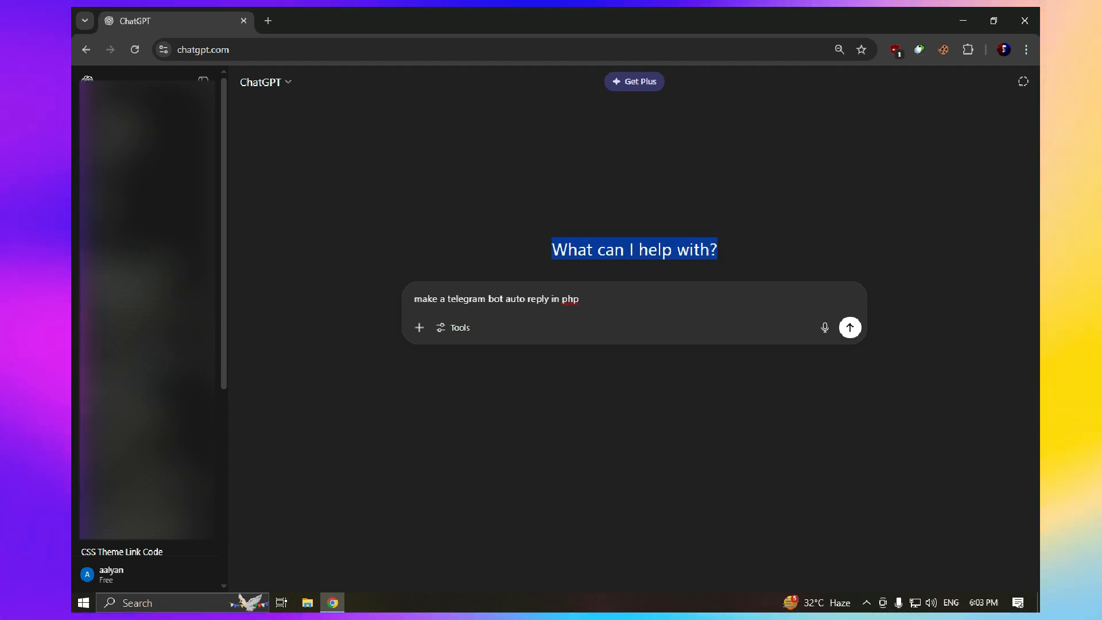
{"action": "left_click_drag", "start_coordinate": [582, 300], "coordinate": [415, 299]}
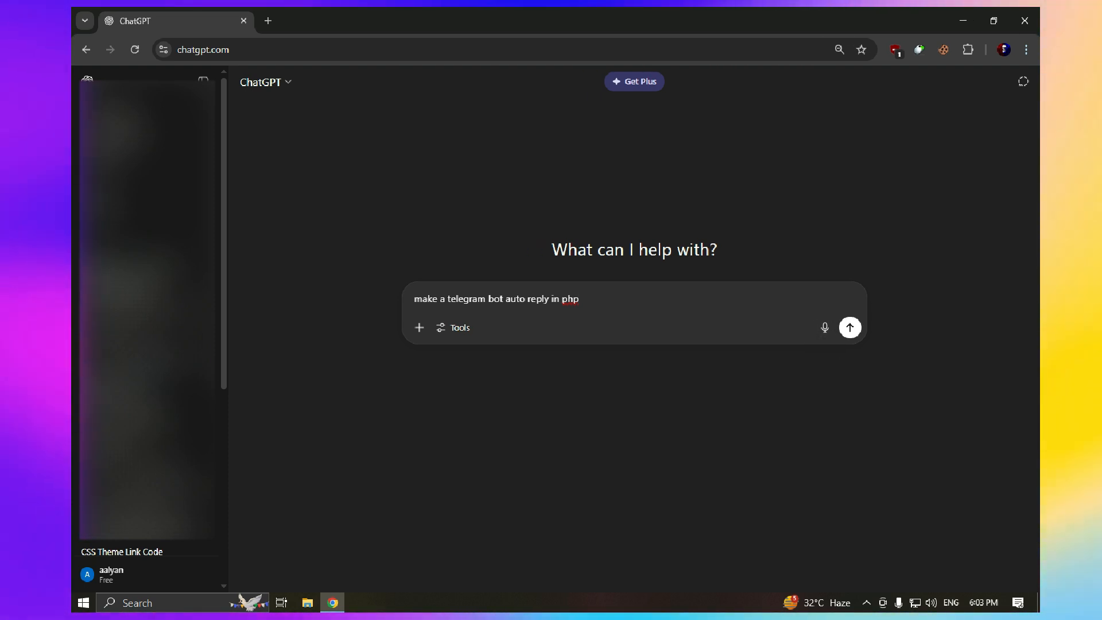
Send the request, review the bot.php auto-reply script answer, and open a blank tab
{"action": "left_click", "coordinate": [850, 327]}
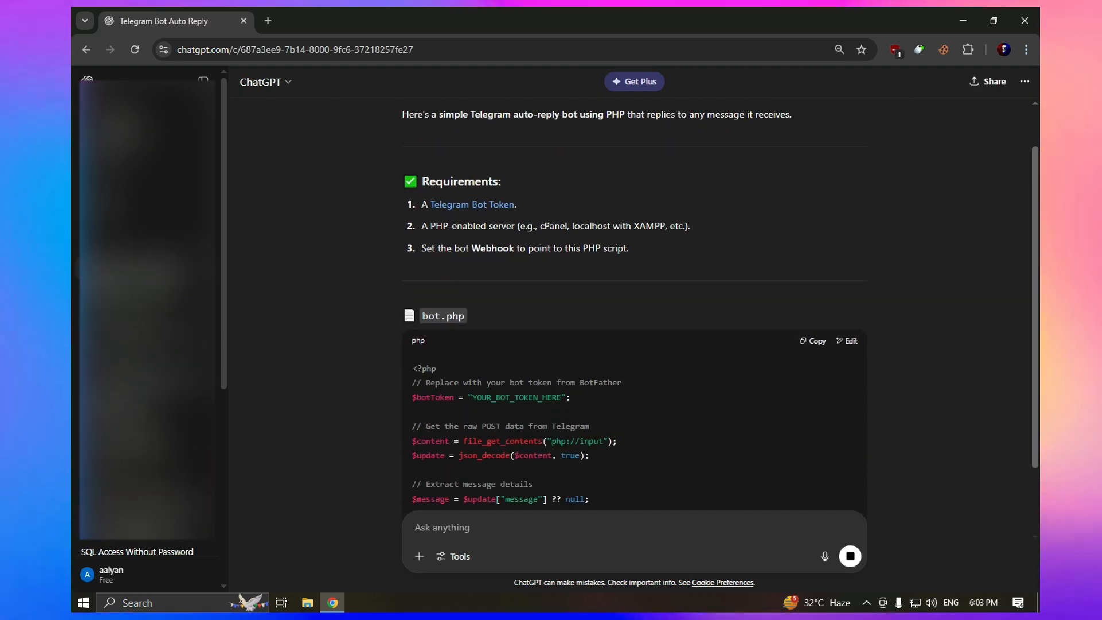
{"action": "scroll", "coordinate": [634, 304], "scroll_direction": "up", "scroll_amount": 3}
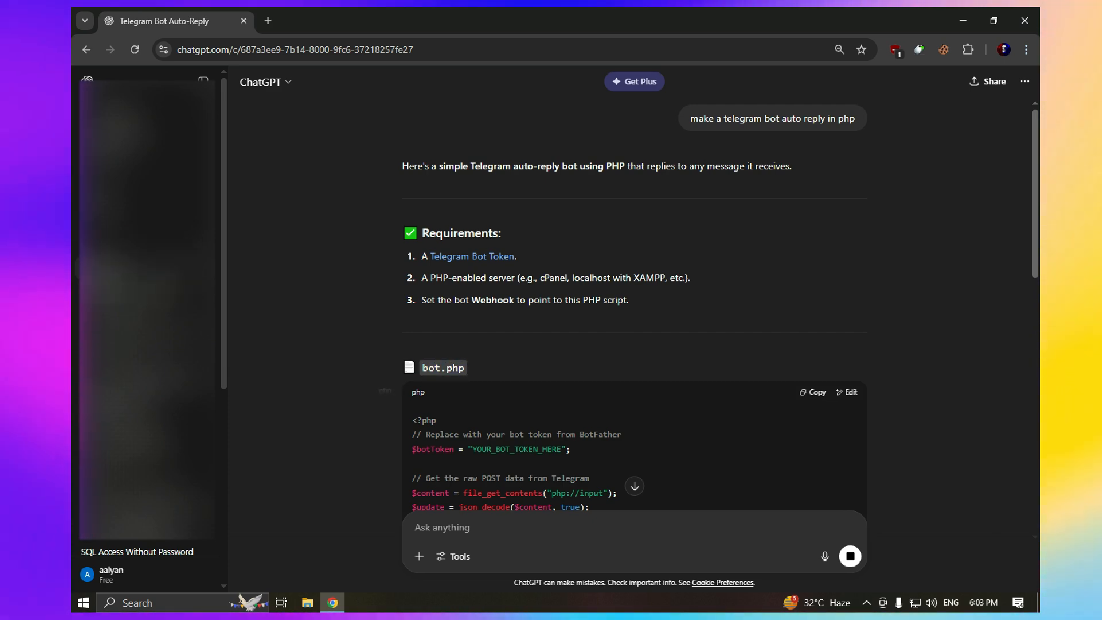
{"action": "scroll", "coordinate": [634, 304], "scroll_direction": "down", "scroll_amount": 10}
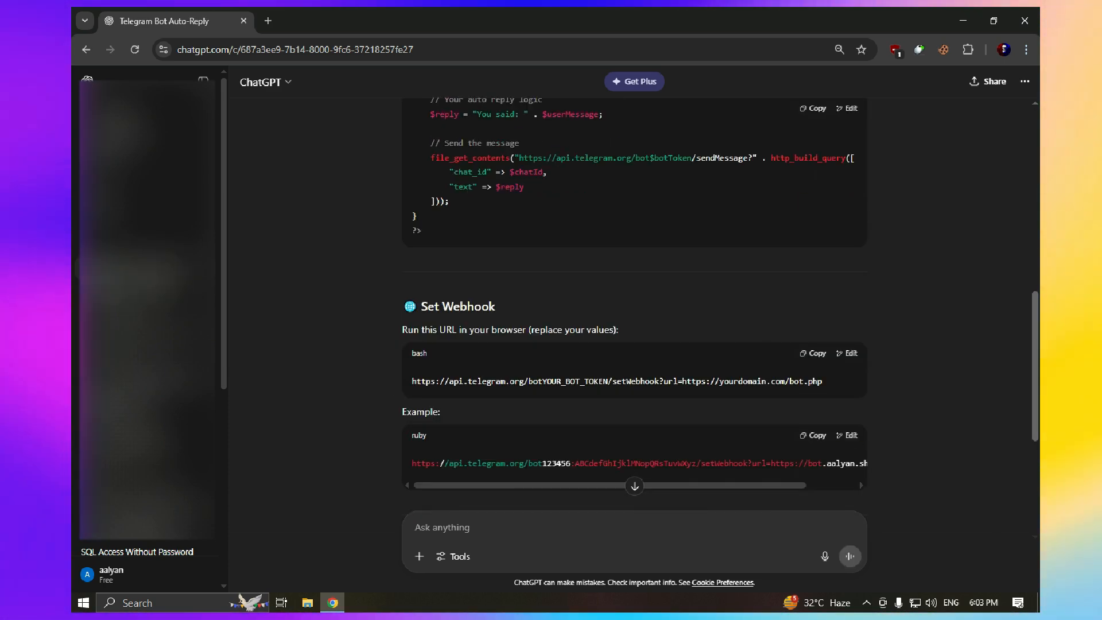
{"action": "scroll", "coordinate": [635, 304], "scroll_direction": "up", "scroll_amount": 7}
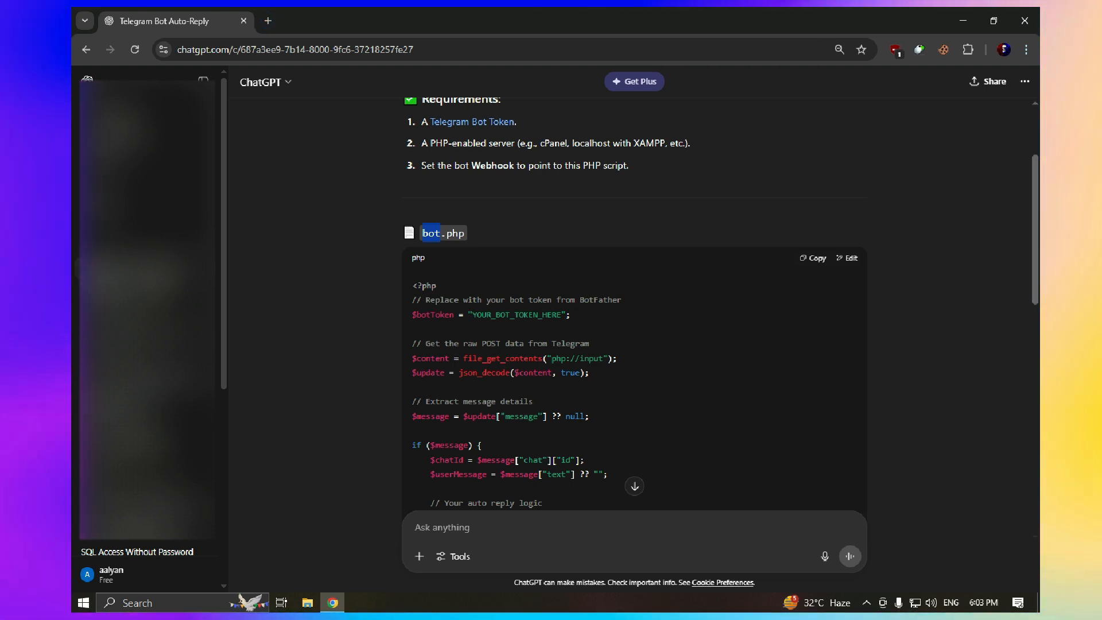
{"action": "scroll", "coordinate": [634, 304], "scroll_direction": "up", "scroll_amount": 2}
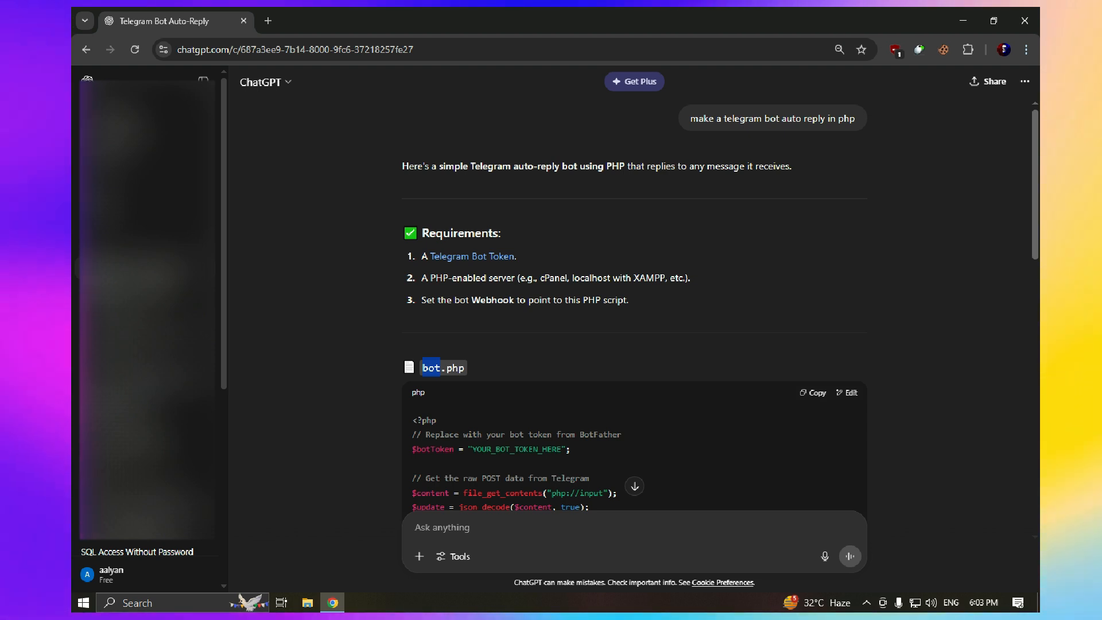
{"action": "key", "text": "ctrl+t"}
{"action": "key", "text": "ctrl+t"}
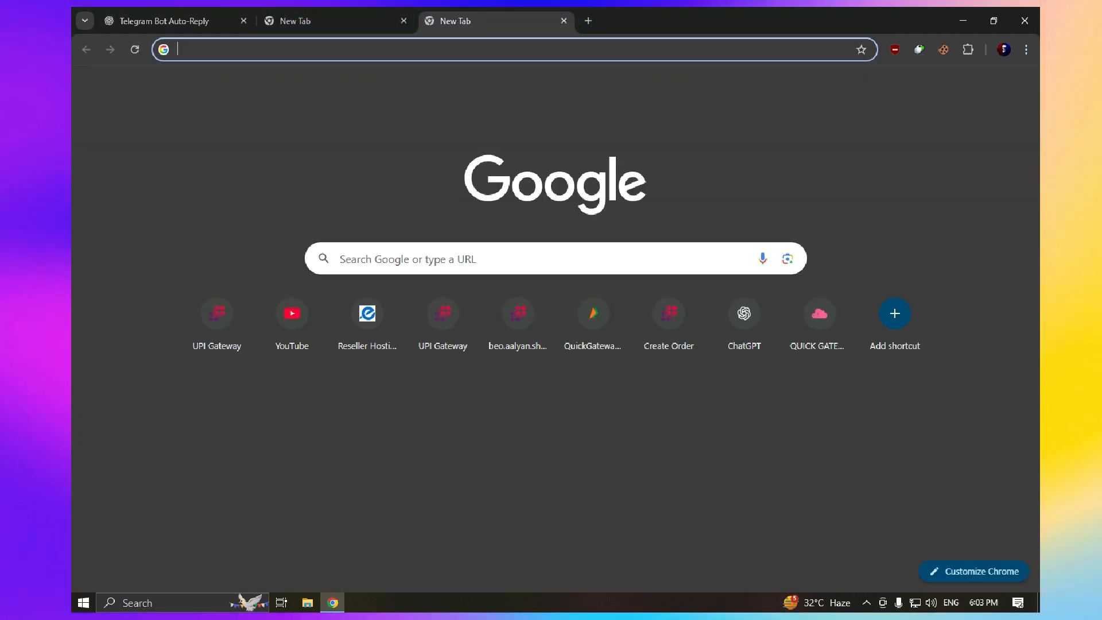
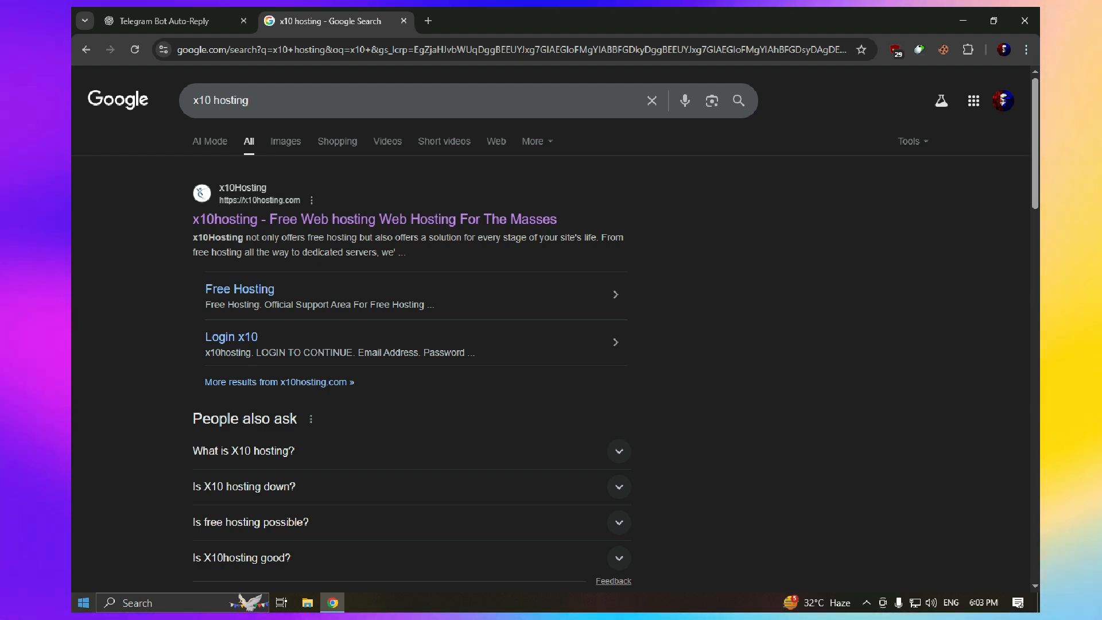
Open Chrome's installed-extensions list over the 'x10 hosting' Google results
{"action": "key", "text": "super"}
{"action": "key", "text": "super"}
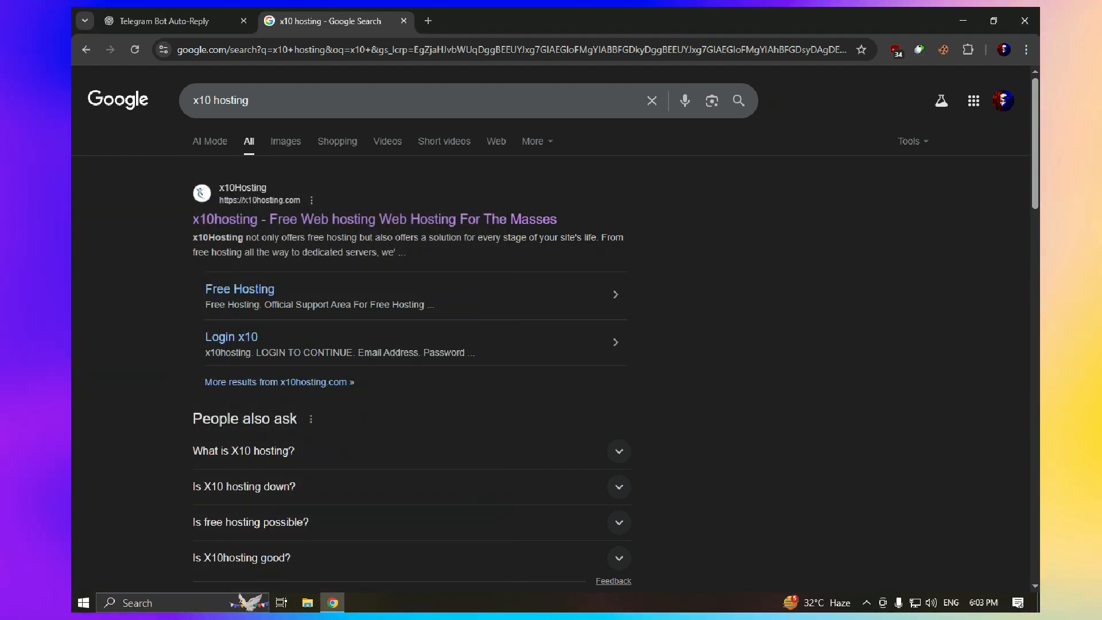
{"action": "left_click", "coordinate": [968, 50]}
{"action": "scroll", "coordinate": [836, 272], "scroll_direction": "down", "scroll_amount": 2}
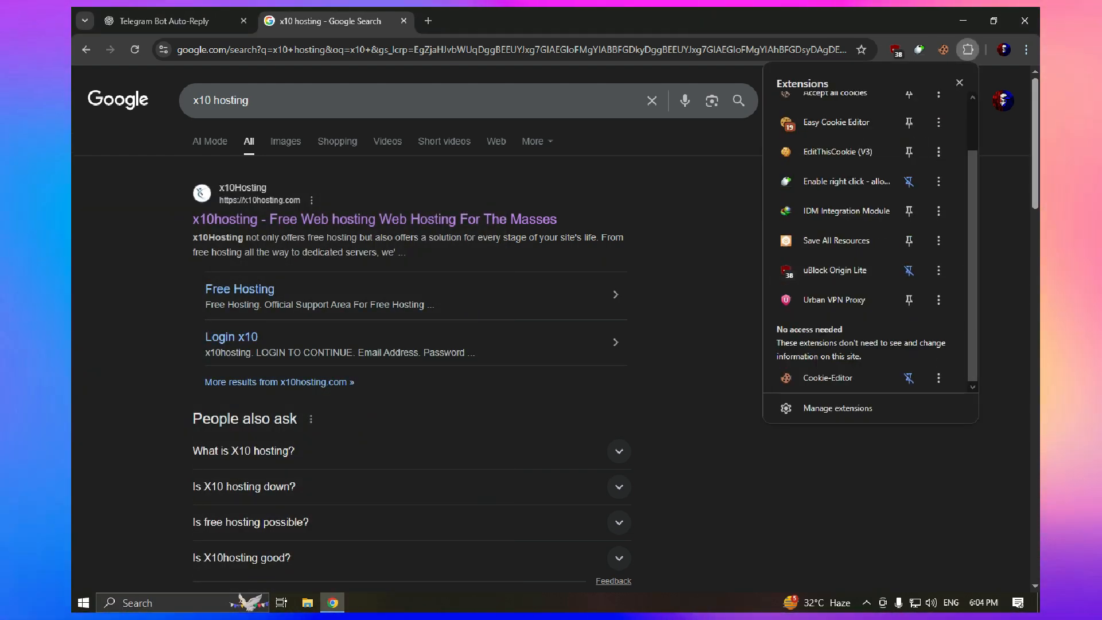
Pin Urban VPN Proxy, connect through the Philippines location, and open the x10hosting result
{"action": "left_click", "coordinate": [829, 299]}
{"action": "left_click", "coordinate": [943, 49]}
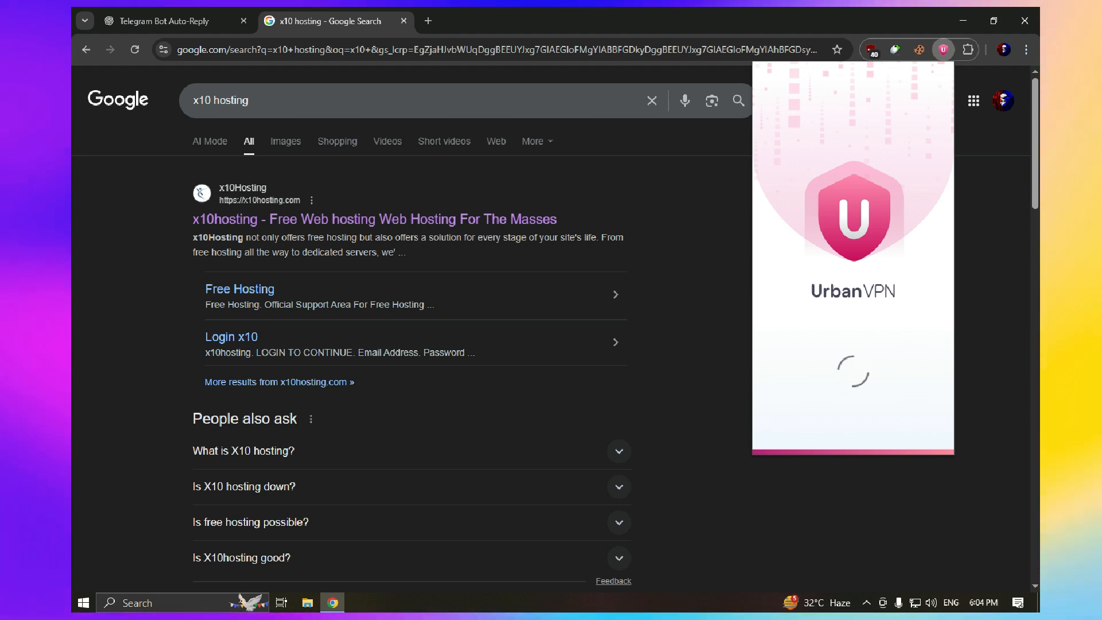
{"action": "left_click", "coordinate": [856, 112]}
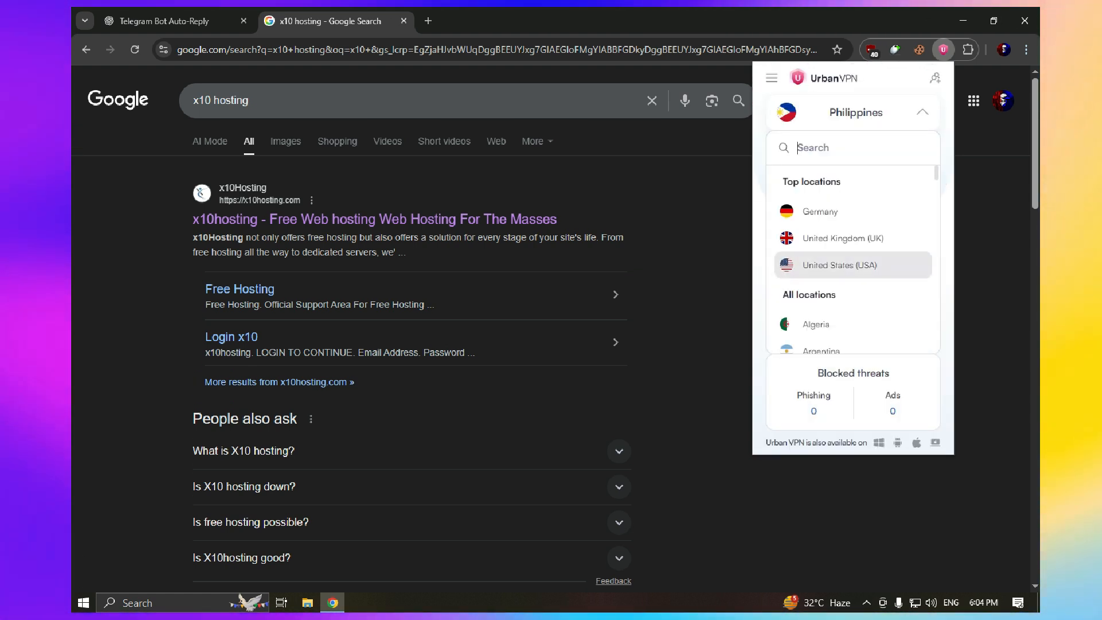
{"action": "scroll", "coordinate": [853, 258], "scroll_direction": "down", "scroll_amount": 20}
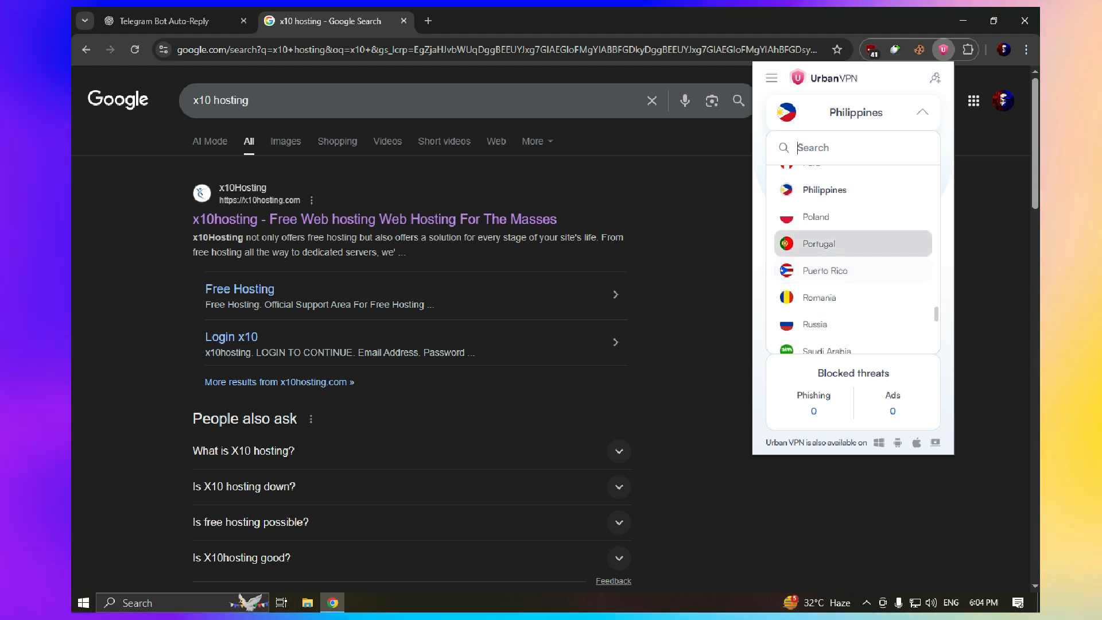
{"action": "scroll", "coordinate": [853, 259], "scroll_direction": "down", "scroll_amount": 6}
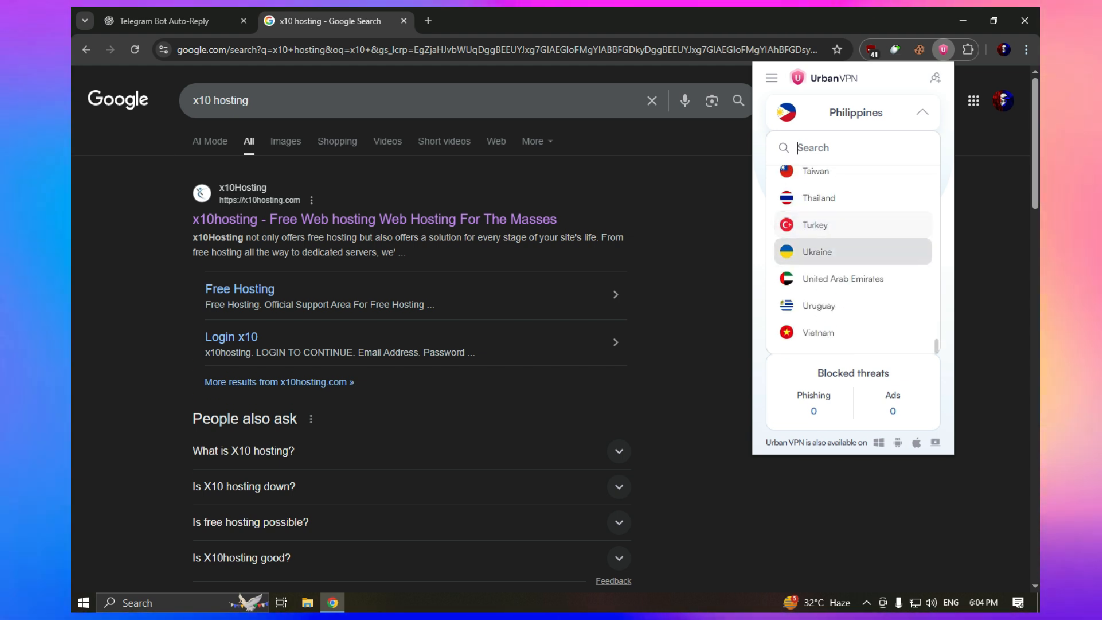
{"action": "scroll", "coordinate": [853, 237], "scroll_direction": "up", "scroll_amount": 20}
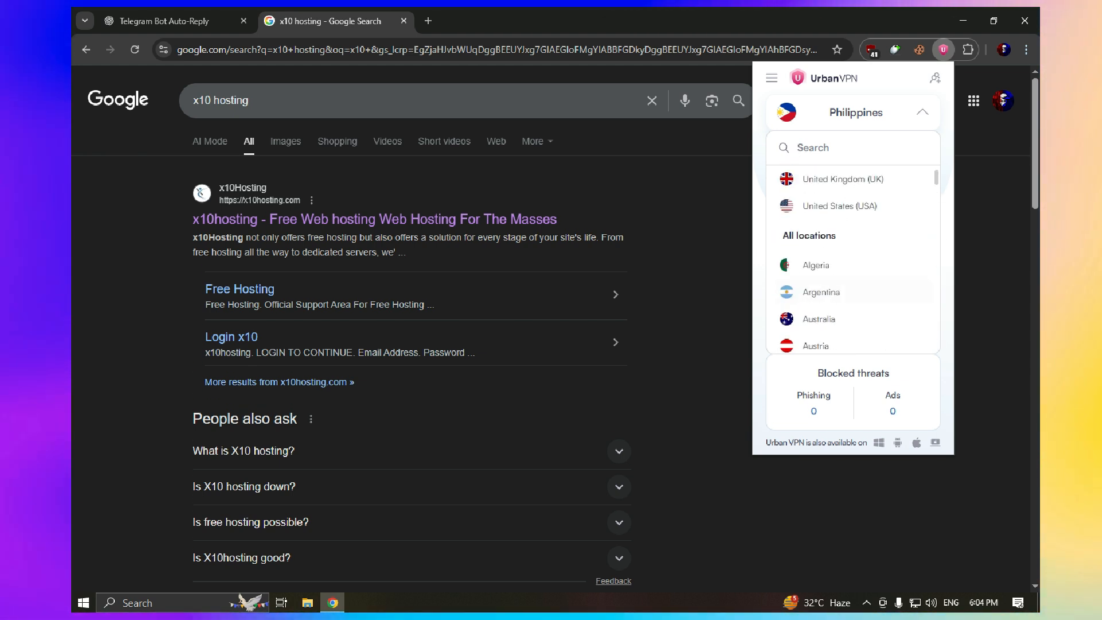
{"action": "scroll", "coordinate": [853, 238], "scroll_direction": "down", "scroll_amount": 12}
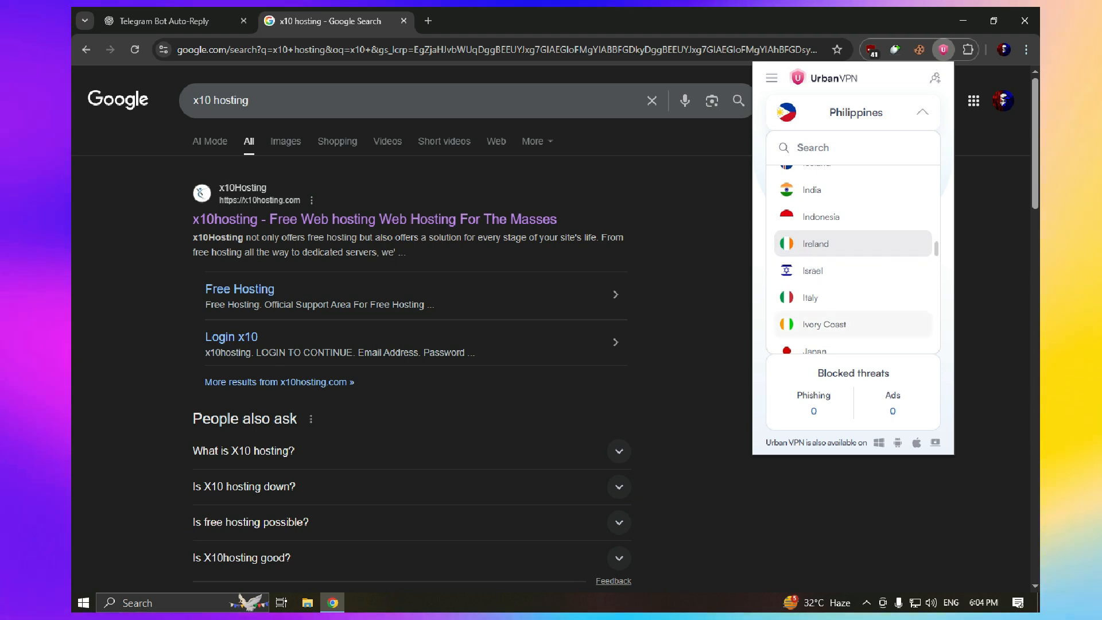
{"action": "scroll", "coordinate": [854, 241], "scroll_direction": "down", "scroll_amount": 10}
{"action": "left_click", "coordinate": [922, 112]}
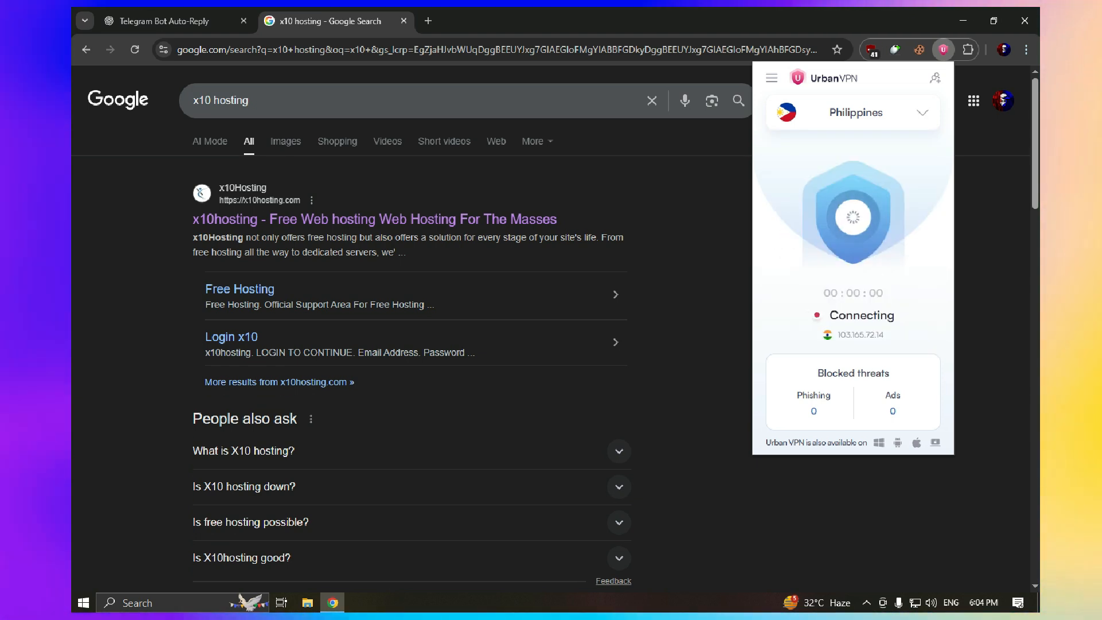
{"action": "left_click", "coordinate": [374, 219]}
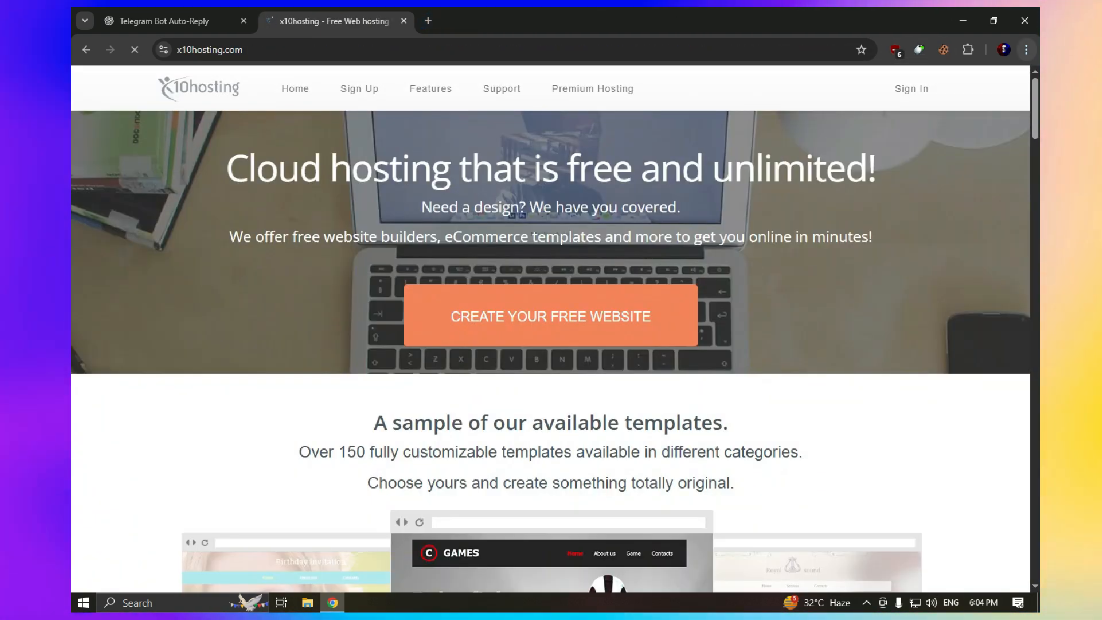
Copy a disposable address from temp-mail.org in a new incognito window, then close that window
{"action": "left_click", "coordinate": [1026, 49]}
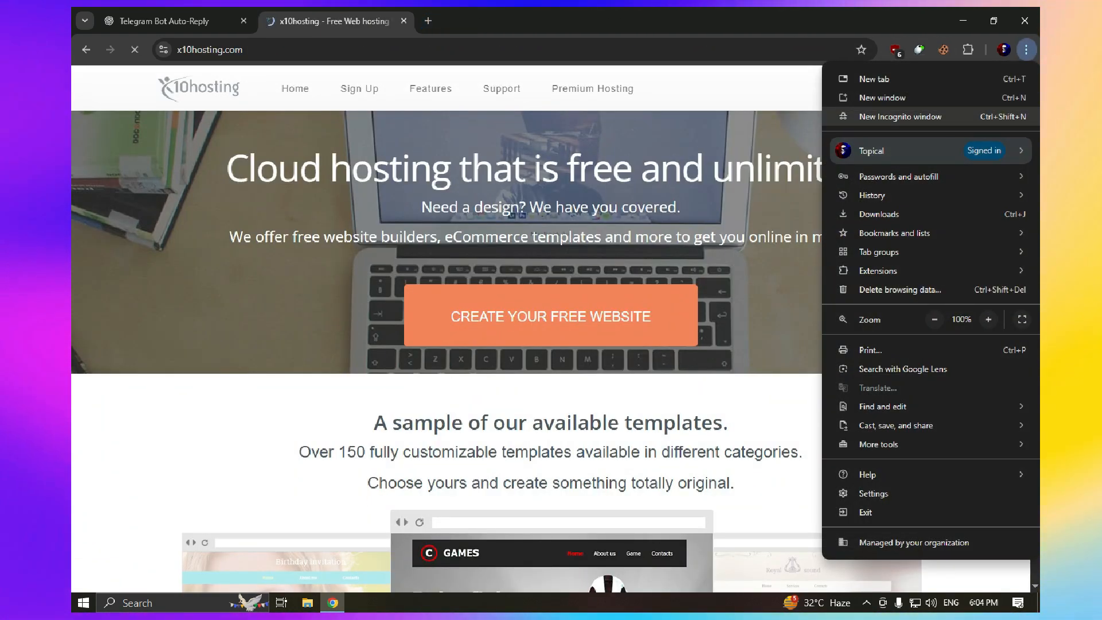
{"action": "left_click", "coordinate": [900, 117]}
{"action": "type", "text": "temp-mail.org/en/"}
{"action": "key", "text": "Return"}
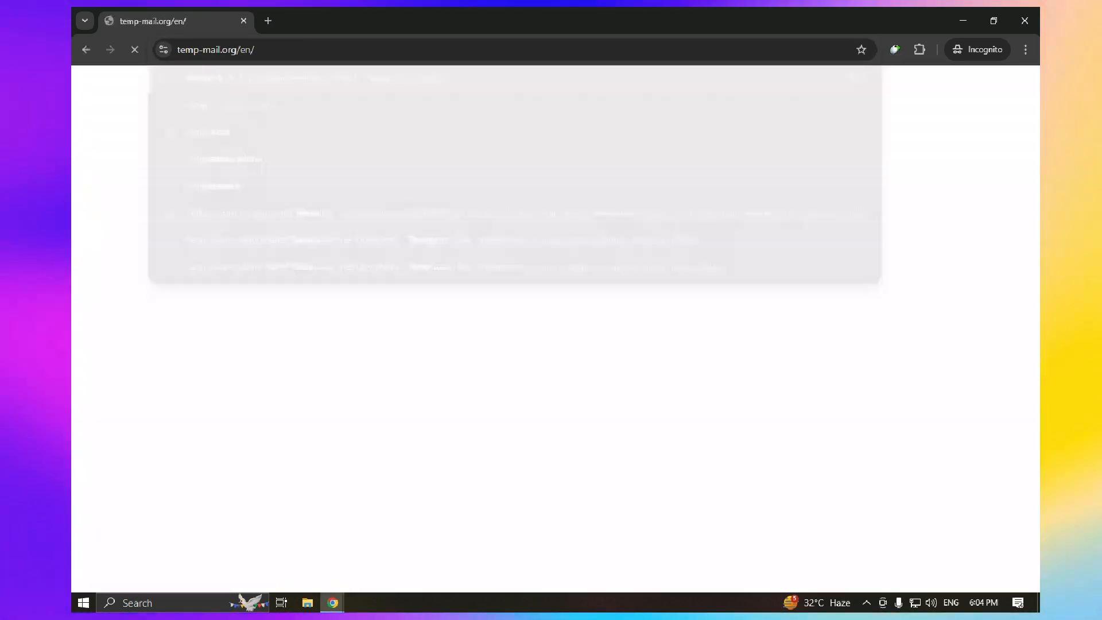
{"action": "left_click_drag", "start_coordinate": [594, 21], "coordinate": [805, 26]}
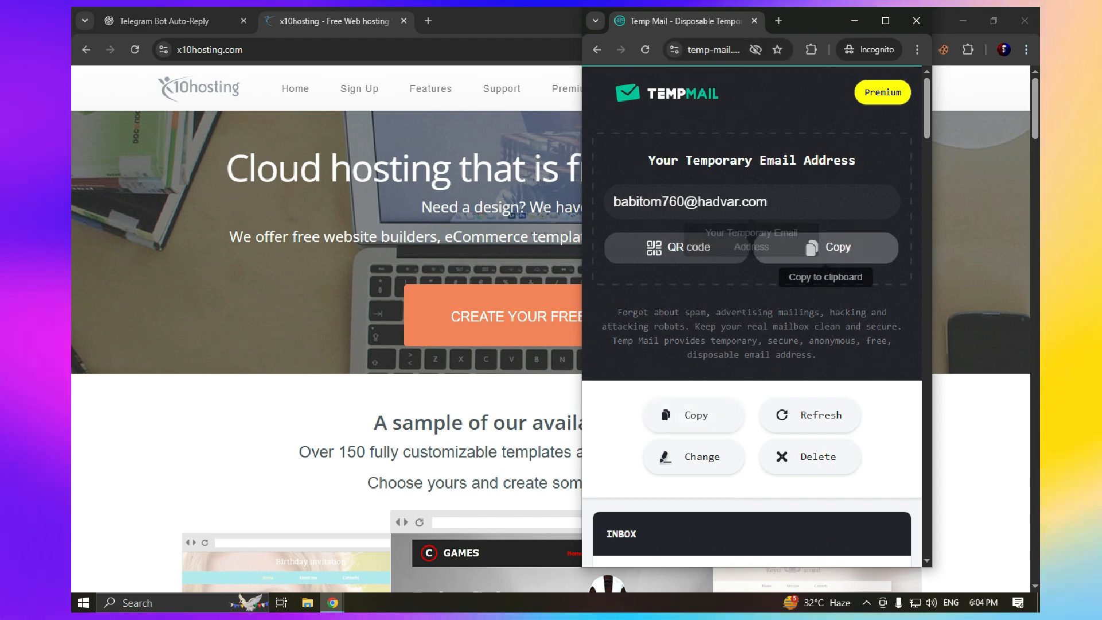
{"action": "left_click", "coordinate": [826, 247]}
{"action": "key", "text": "ctrl+w"}
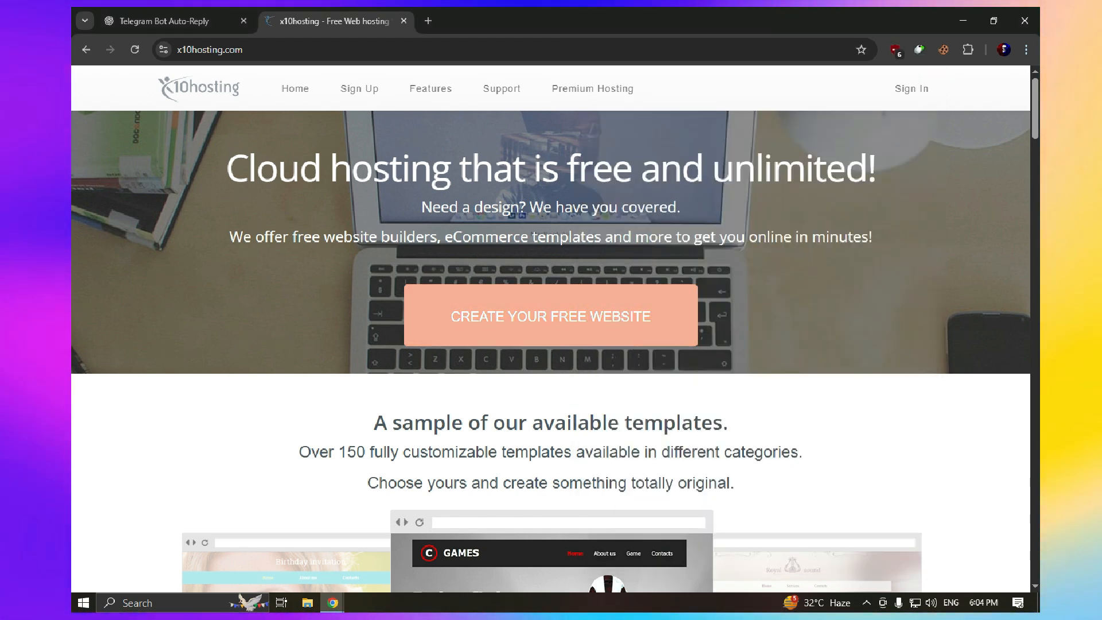
Start the free x10 Basic signup and paste the temporary email address
{"action": "left_click", "coordinate": [551, 316]}
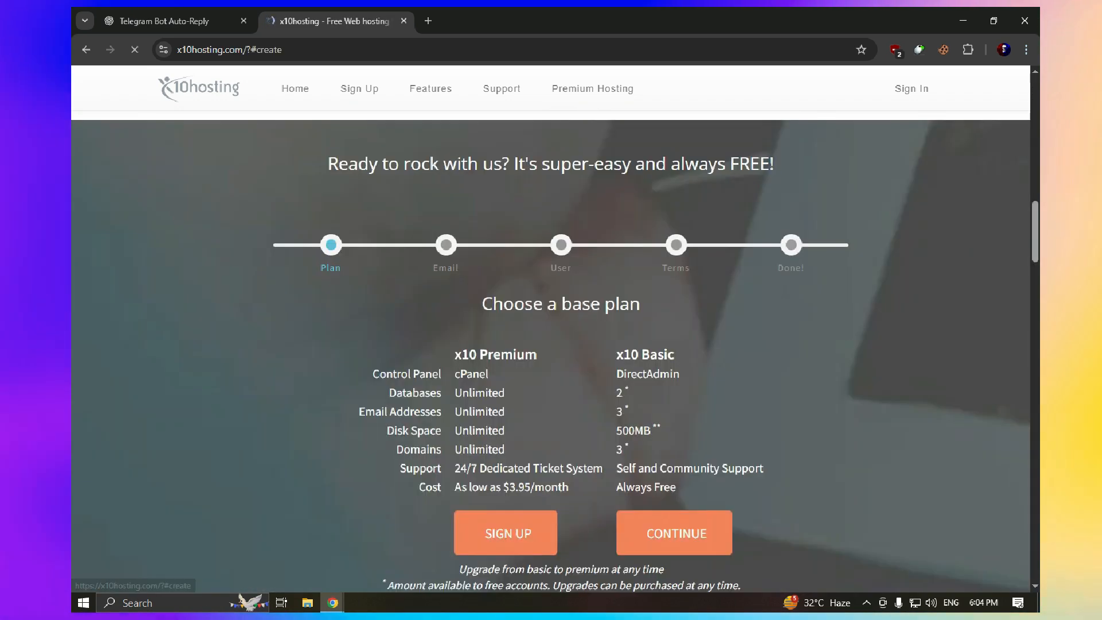
{"action": "scroll", "coordinate": [551, 315], "scroll_direction": "down", "scroll_amount": 5}
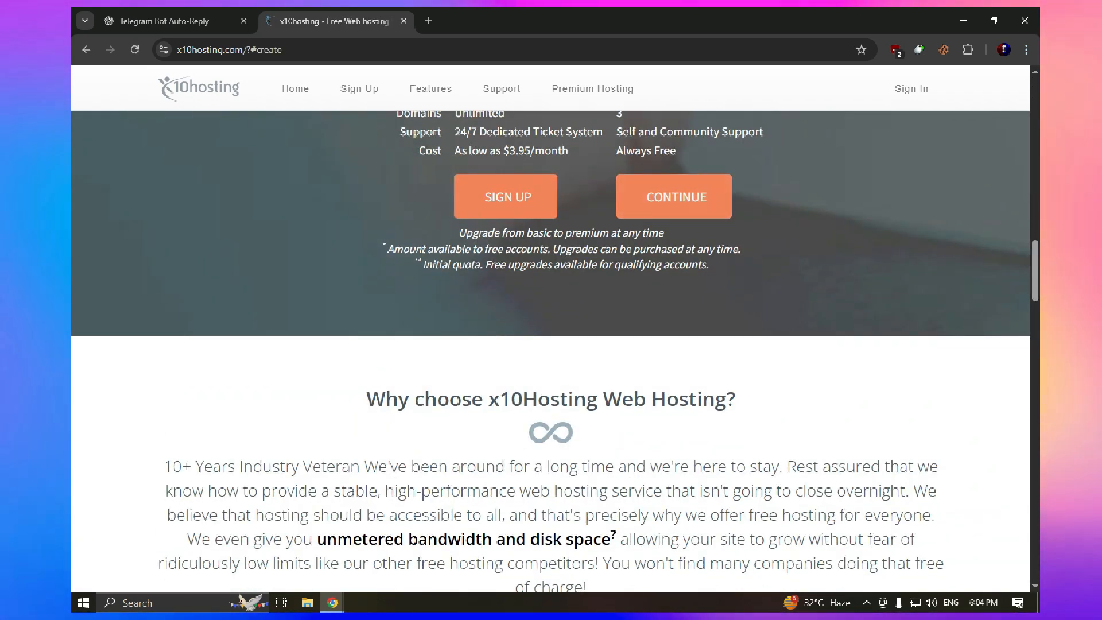
{"action": "left_click", "coordinate": [675, 197]}
{"action": "scroll", "coordinate": [675, 197], "scroll_direction": "down", "scroll_amount": 4}
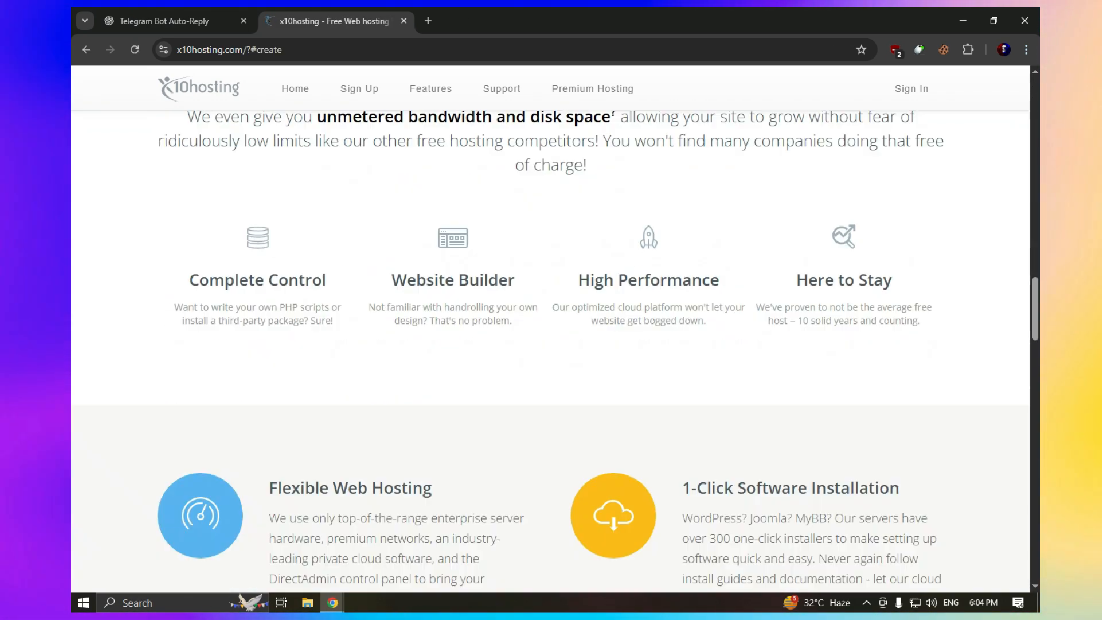
{"action": "scroll", "coordinate": [674, 197], "scroll_direction": "up", "scroll_amount": 6}
{"action": "left_click", "coordinate": [561, 153]}
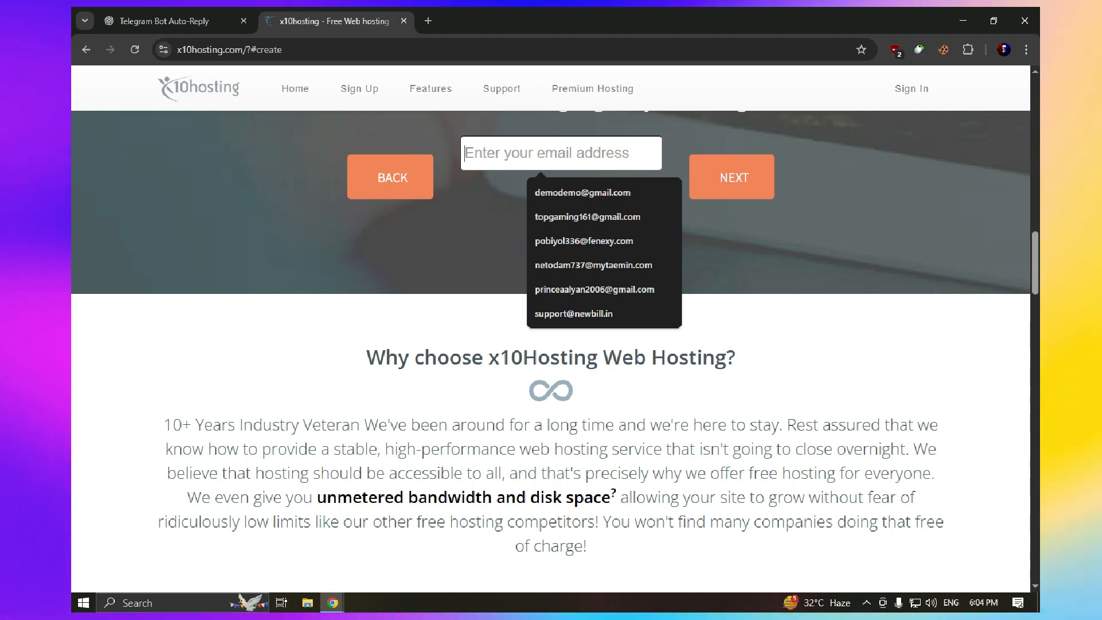
{"action": "key", "text": "ctrl+v"}
{"action": "left_click", "coordinate": [731, 177]}
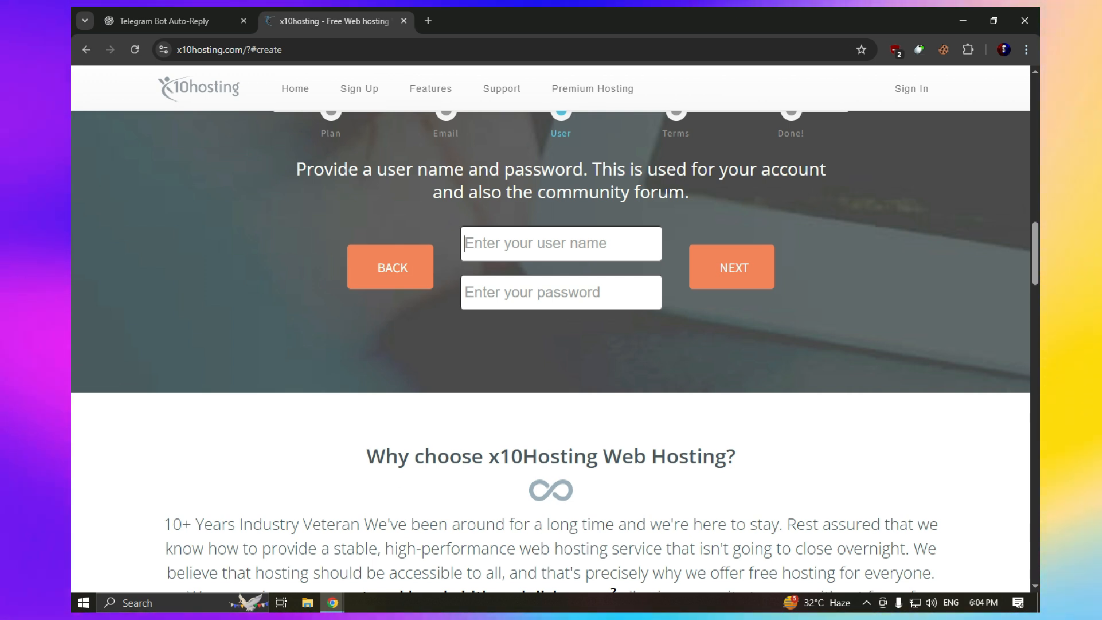
Enter the user name (the email without its domain) and password, then view the Terms of Service
{"action": "left_click", "coordinate": [561, 244]}
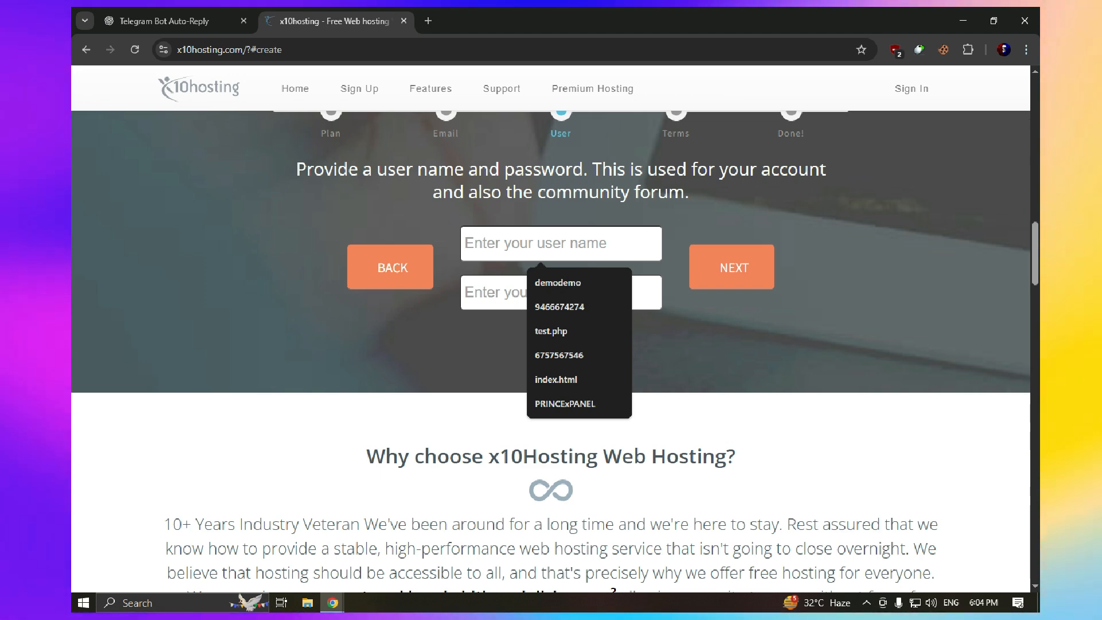
{"action": "key", "text": "ctrl+v"}
{"action": "left_click", "coordinate": [551, 293]}
{"action": "key", "text": "ctrl+v"}
{"action": "left_click_drag", "start_coordinate": [639, 244], "coordinate": [544, 244]}
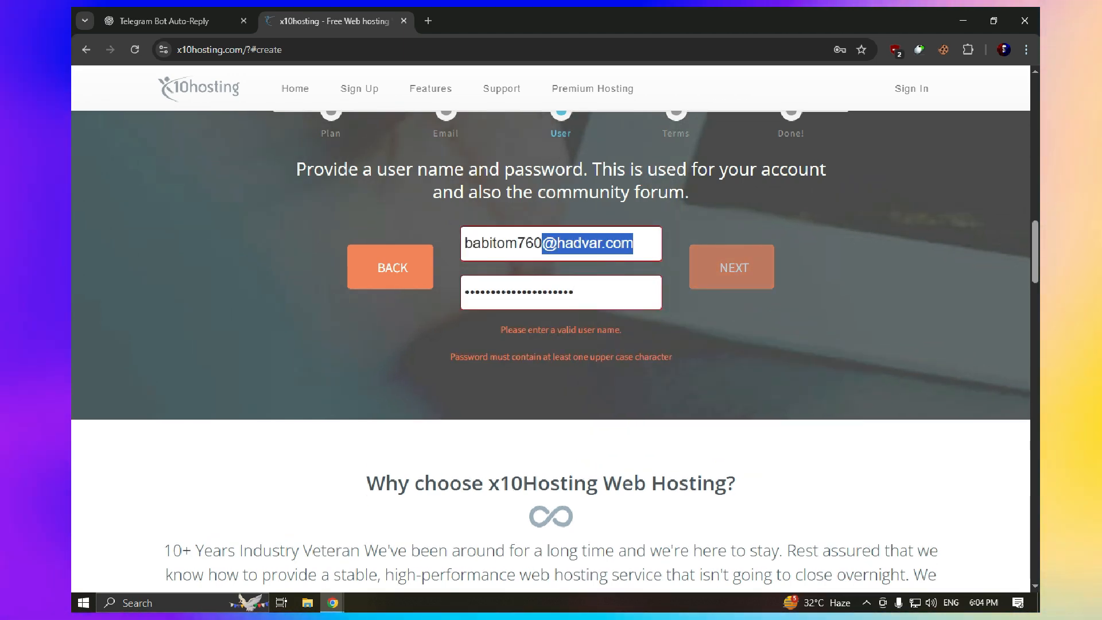
{"action": "key", "text": "BackSpace"}
{"action": "left_click", "coordinate": [732, 267]}
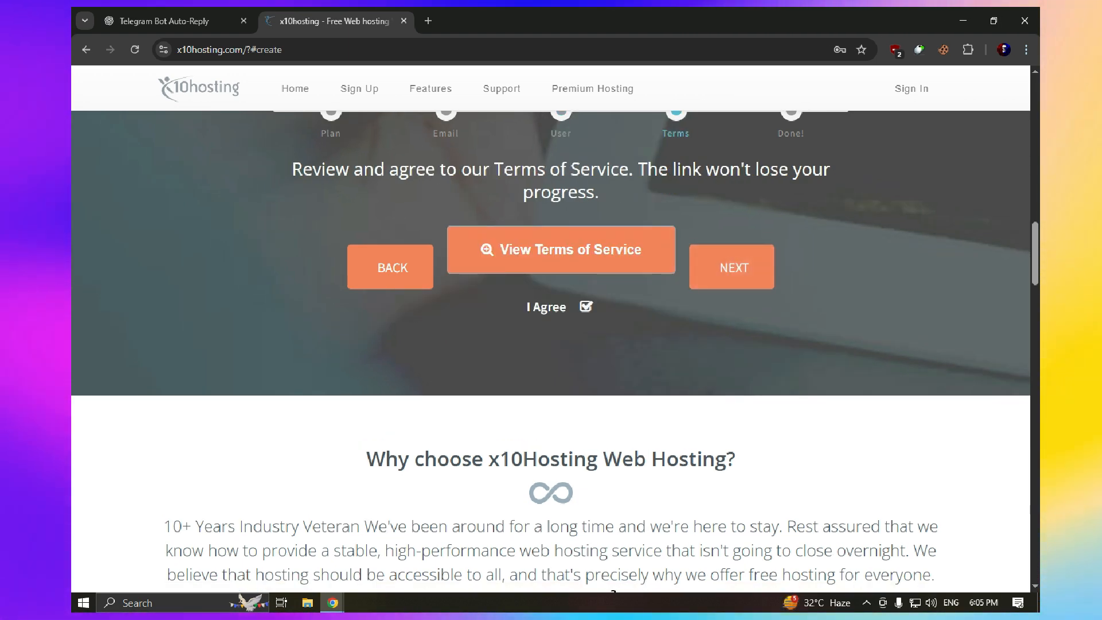
{"action": "left_click", "coordinate": [732, 268]}
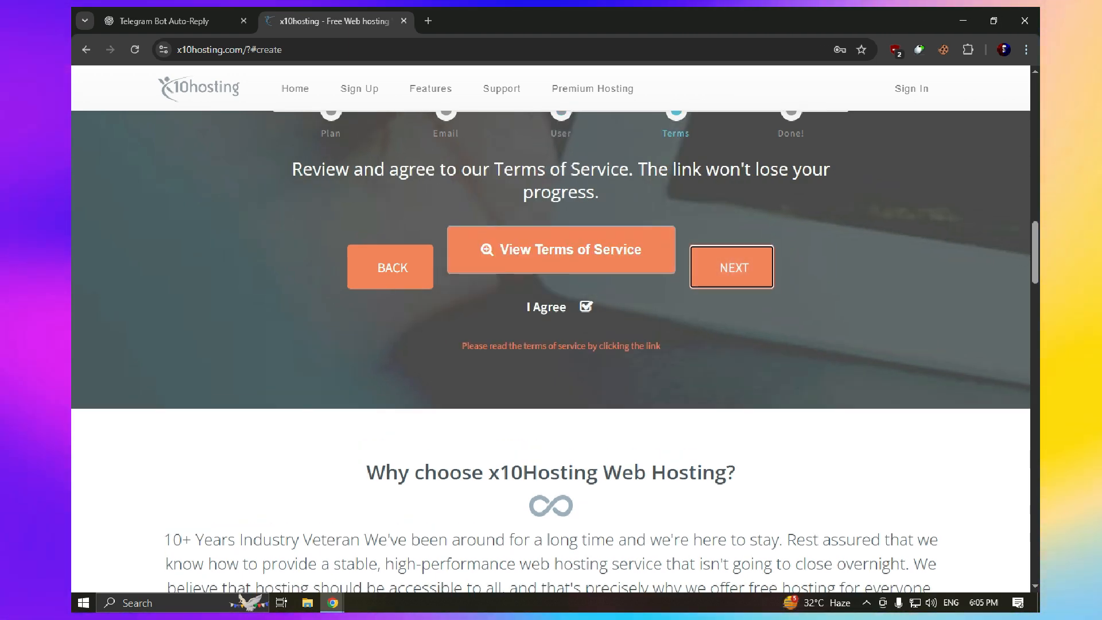
{"action": "left_click", "coordinate": [562, 250]}
Read through the Terms of Service and close it
{"action": "scroll", "coordinate": [556, 354], "scroll_direction": "down", "scroll_amount": 15}
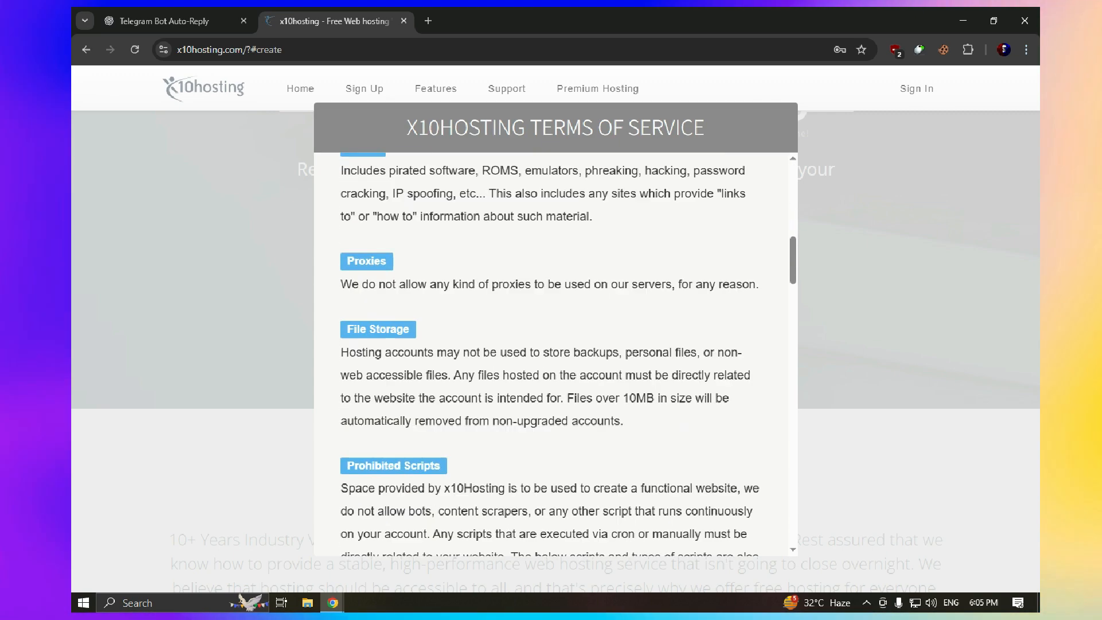
{"action": "left_click_drag", "start_coordinate": [347, 352], "coordinate": [475, 443]}
{"action": "scroll", "coordinate": [556, 354], "scroll_direction": "down", "scroll_amount": 20}
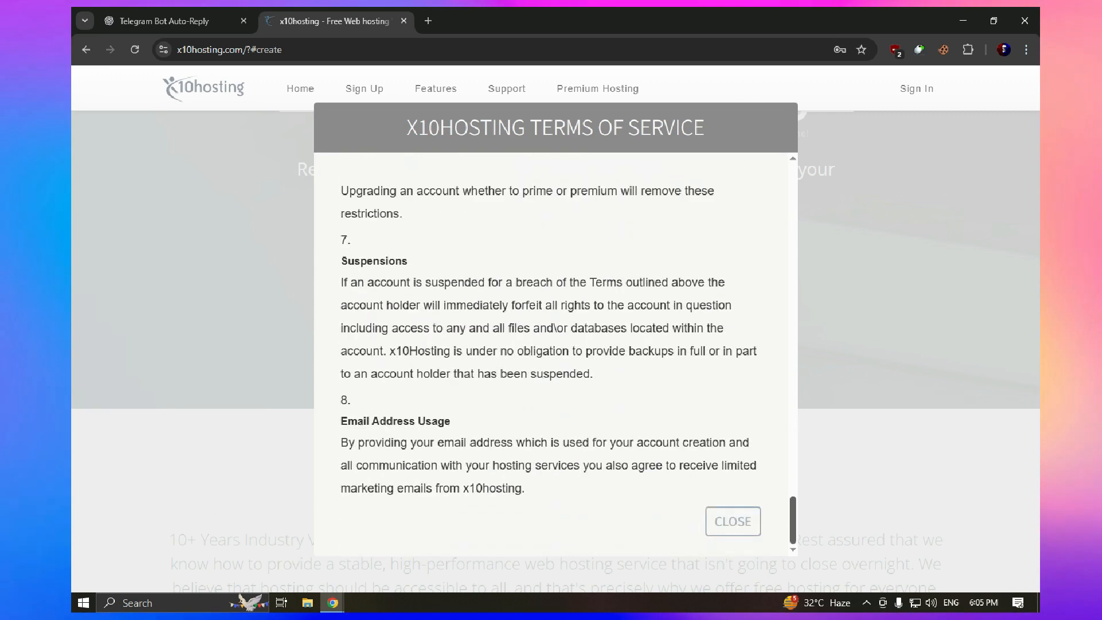
{"action": "left_click", "coordinate": [733, 521]}
Pass the human verification check and submit the signup to reach the success message
{"action": "left_click", "coordinate": [732, 267]}
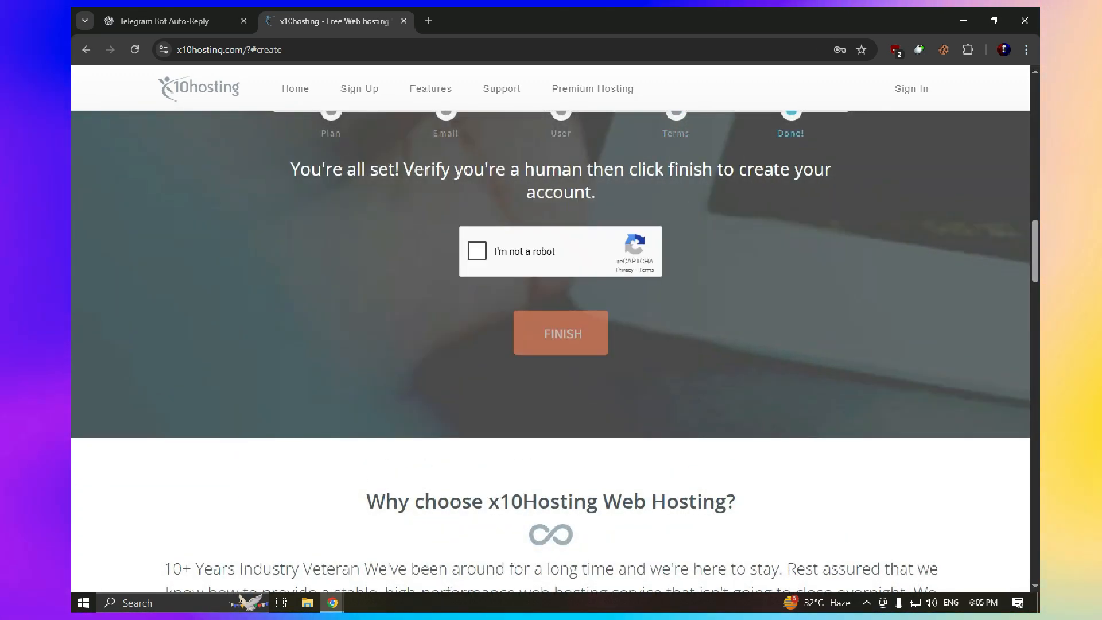
{"action": "scroll", "coordinate": [562, 310], "scroll_direction": "up", "scroll_amount": 1}
{"action": "left_click", "coordinate": [477, 319]}
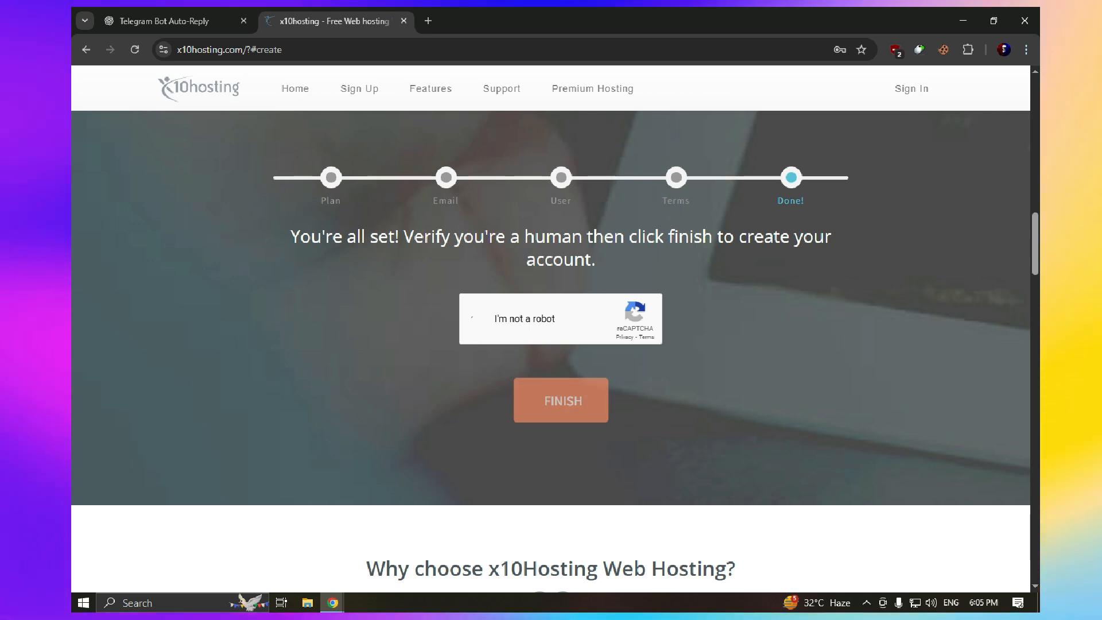
{"action": "left_click", "coordinate": [561, 401]}
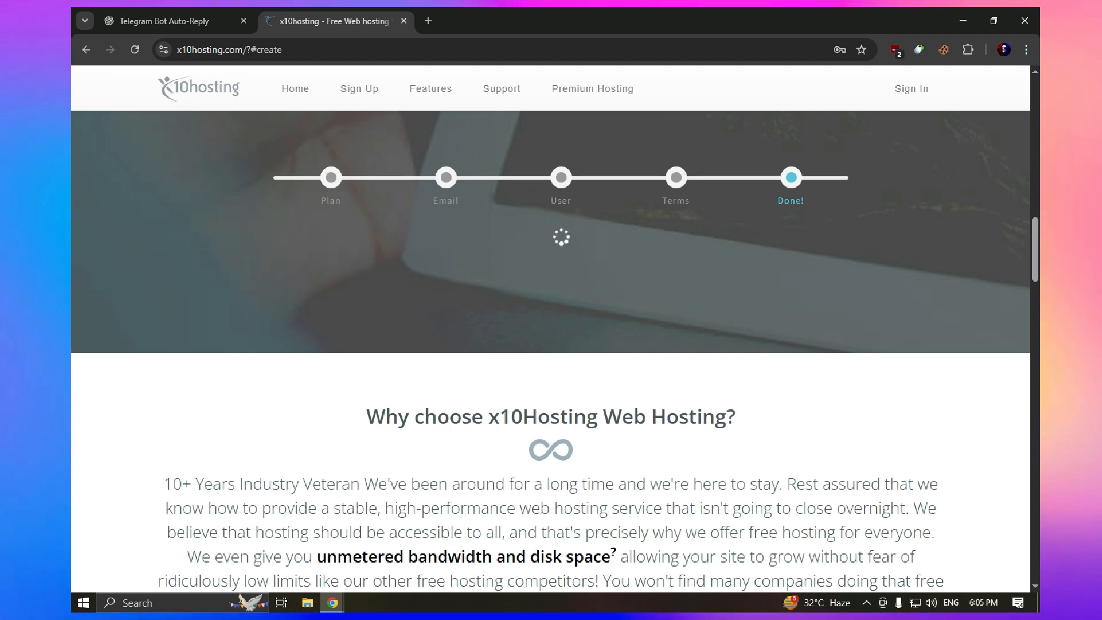
{"action": "triple_click", "coordinate": [398, 281]}
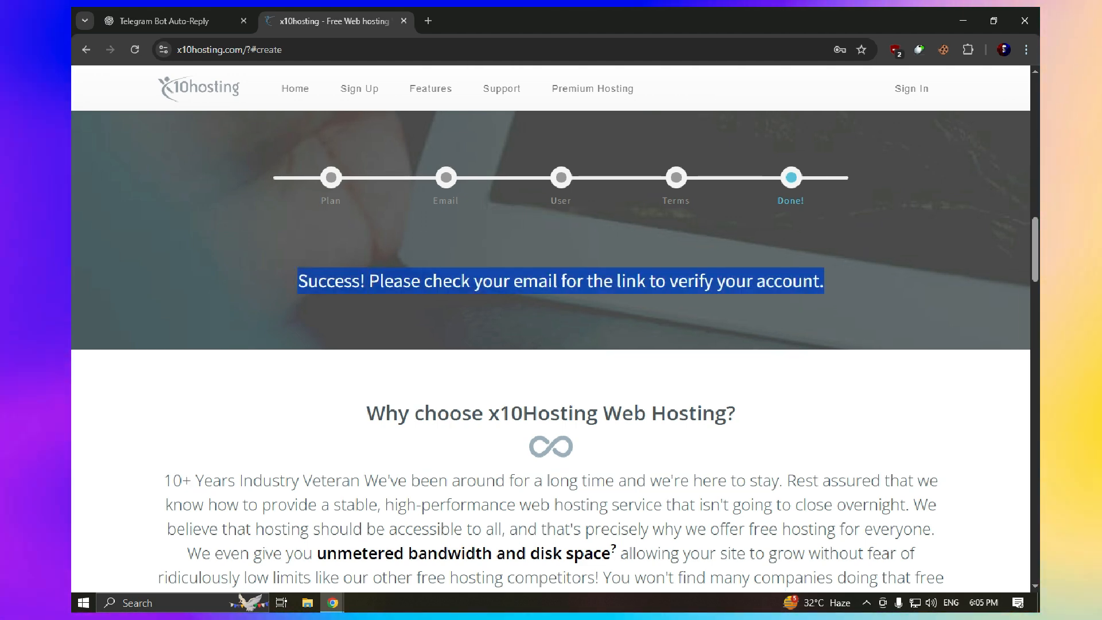
Bring the Temp Mail window forward and wait for the inbox to receive mail
{"action": "left_click", "coordinate": [333, 603]}
{"action": "left_click", "coordinate": [390, 533]}
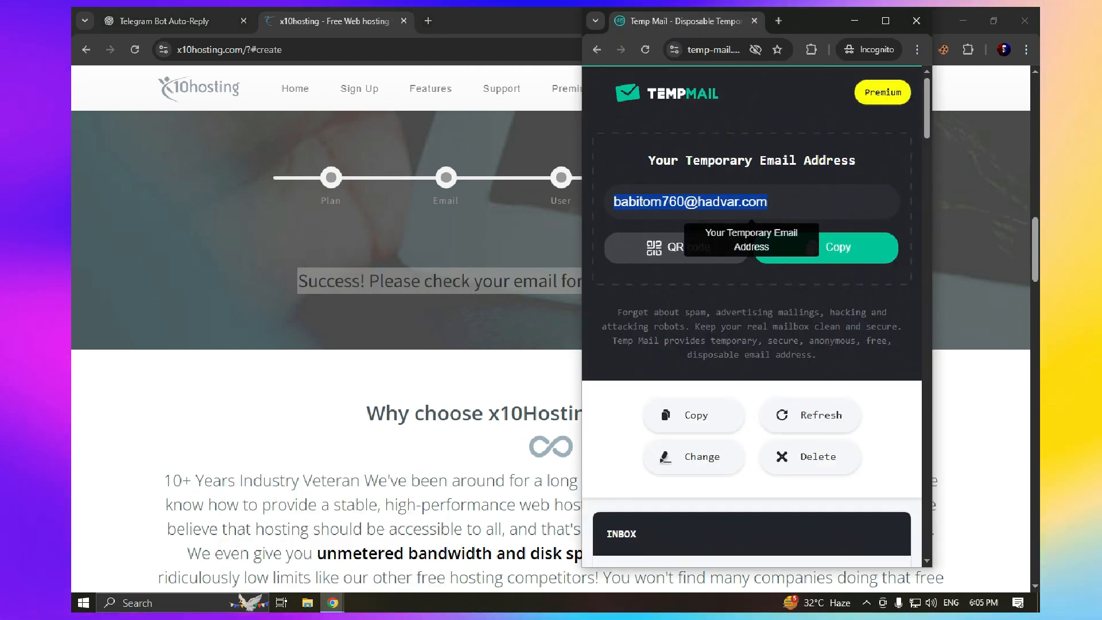
{"action": "scroll", "coordinate": [752, 321], "scroll_direction": "down", "scroll_amount": 2}
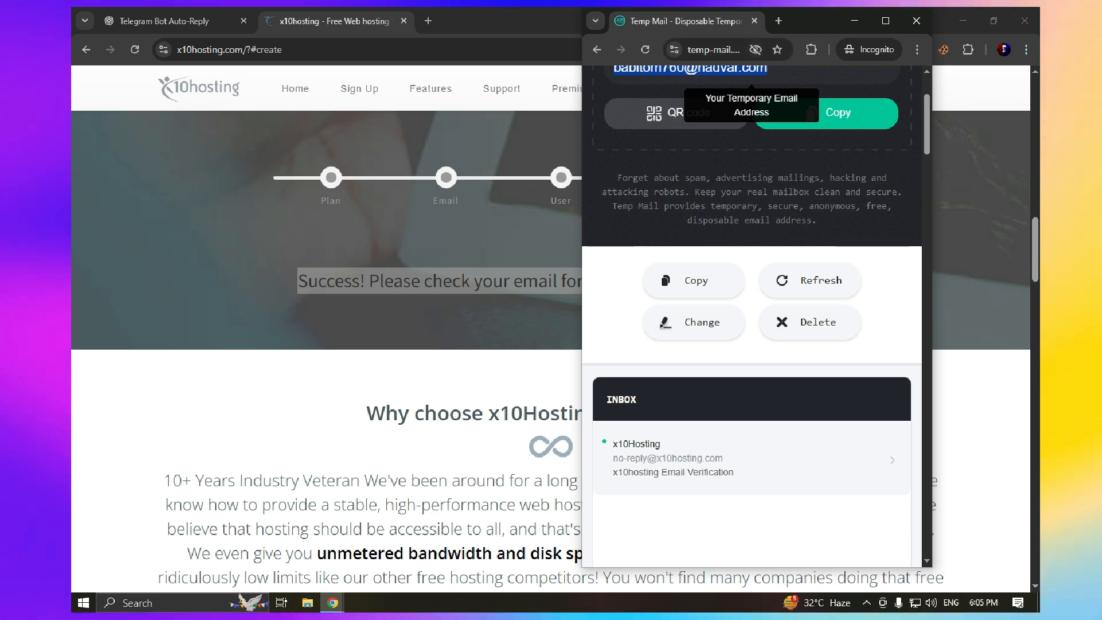
{"action": "left_click_drag", "start_coordinate": [815, 20], "coordinate": [772, 21]}
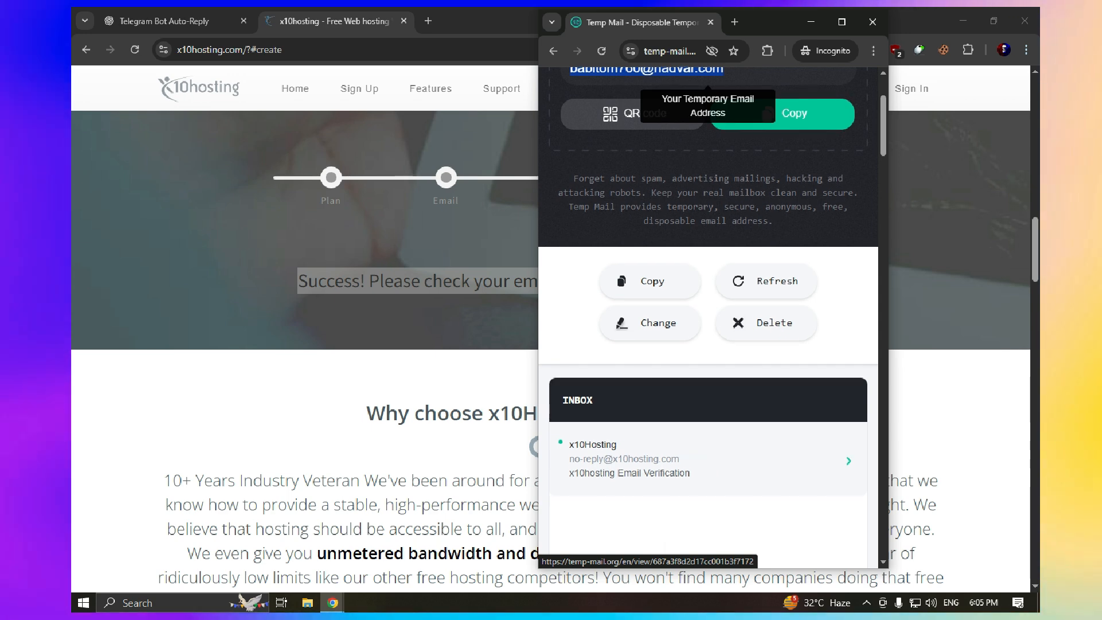
{"action": "scroll", "coordinate": [708, 459], "scroll_direction": "down", "scroll_amount": 3}
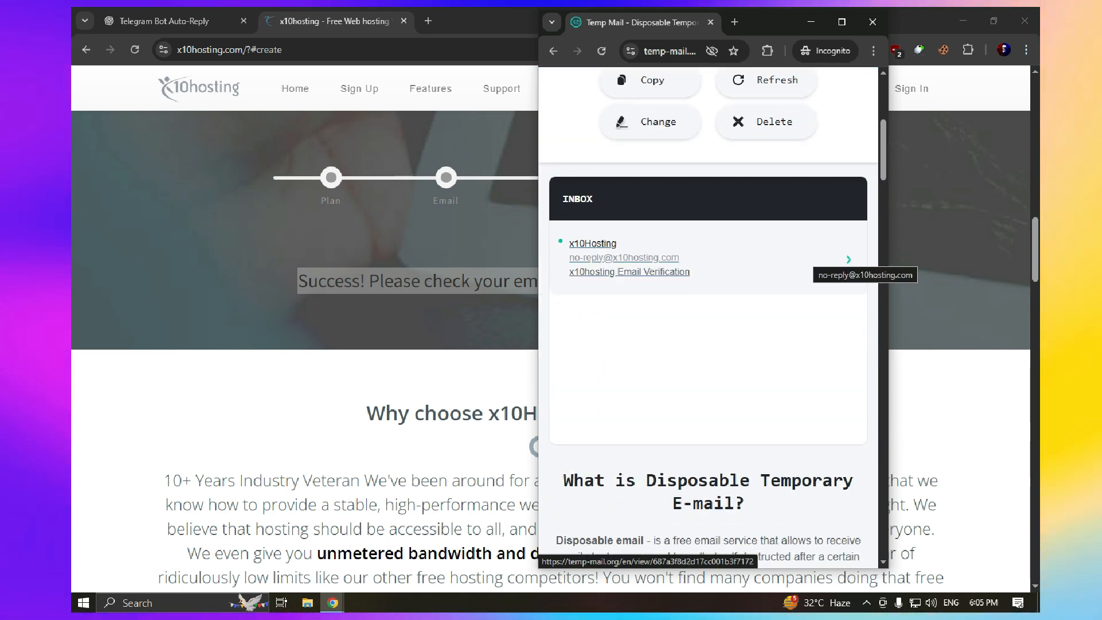
Open the x10hosting Email Verification message and launch its verify link in a new tab
{"action": "left_click", "coordinate": [629, 257]}
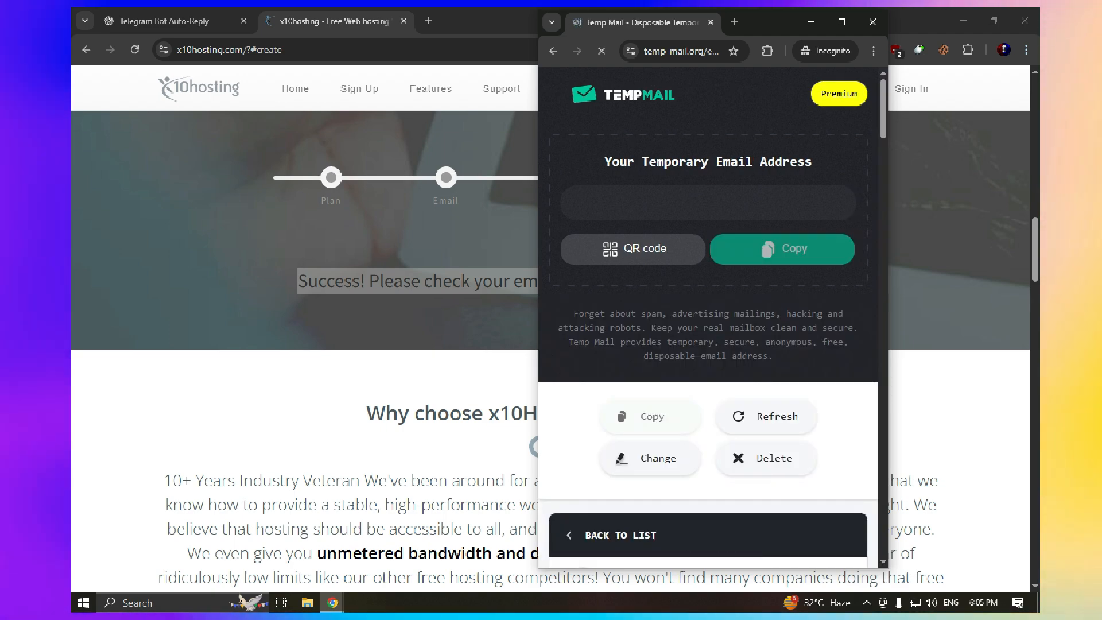
{"action": "scroll", "coordinate": [707, 314], "scroll_direction": "down", "scroll_amount": 5}
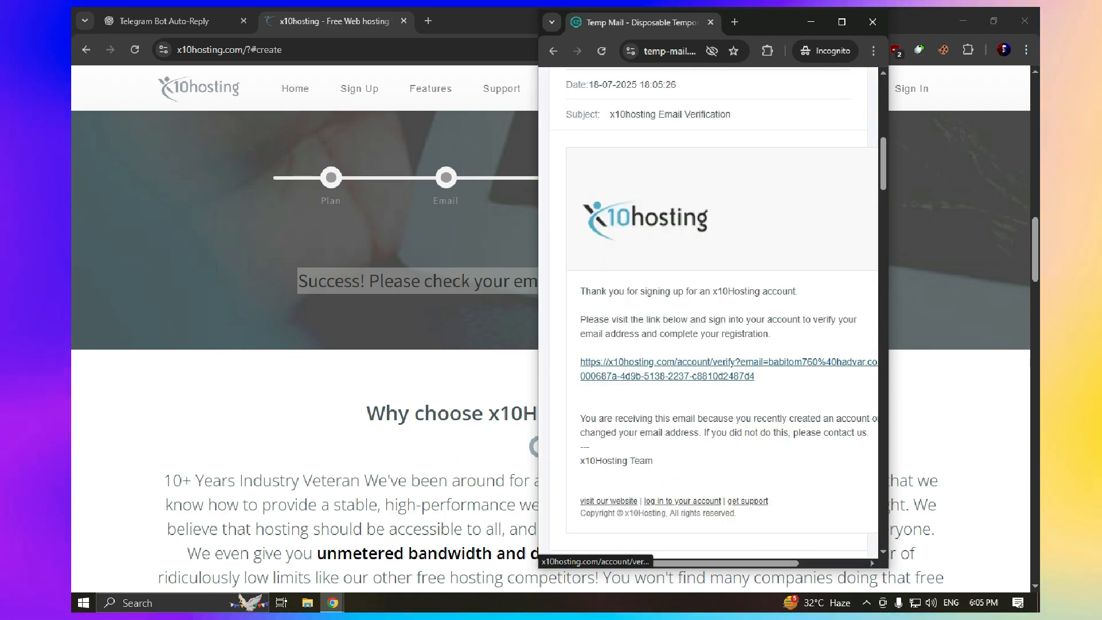
{"action": "right_click", "coordinate": [628, 368]}
{"action": "right_click", "coordinate": [632, 378]}
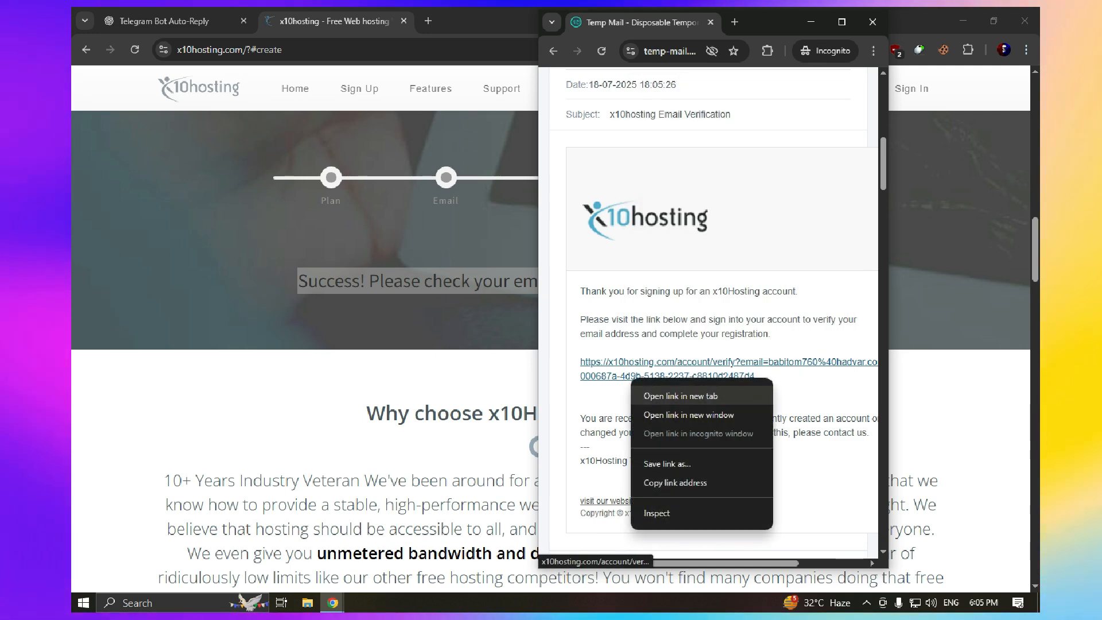
{"action": "left_click", "coordinate": [681, 396]}
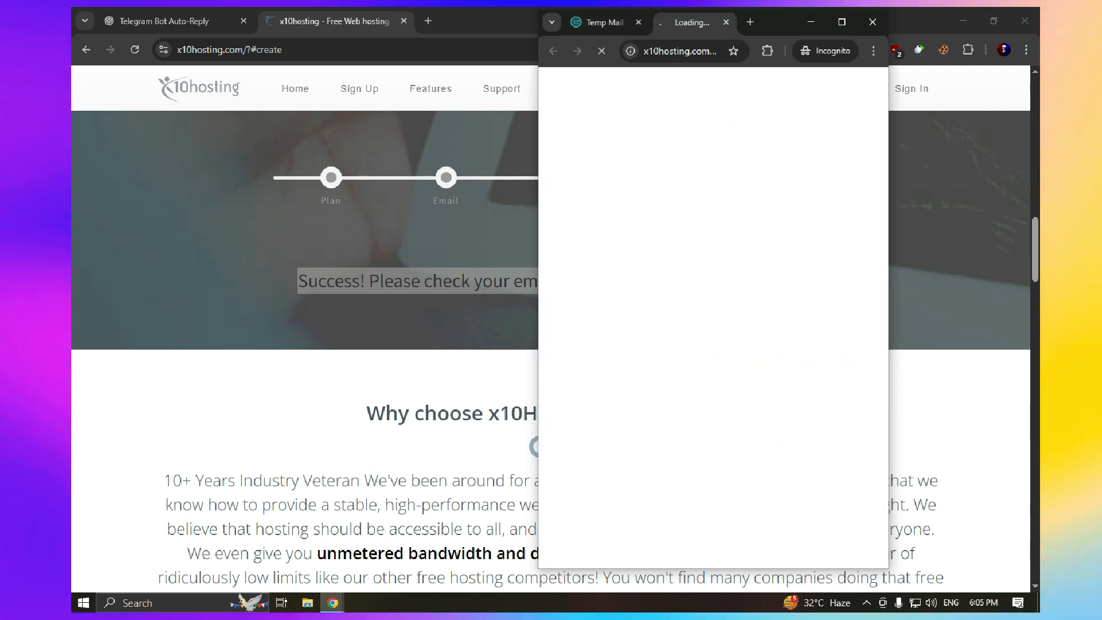
Copy the verification URL and load it in a new tab of the other Chrome window
{"action": "left_click", "coordinate": [842, 22]}
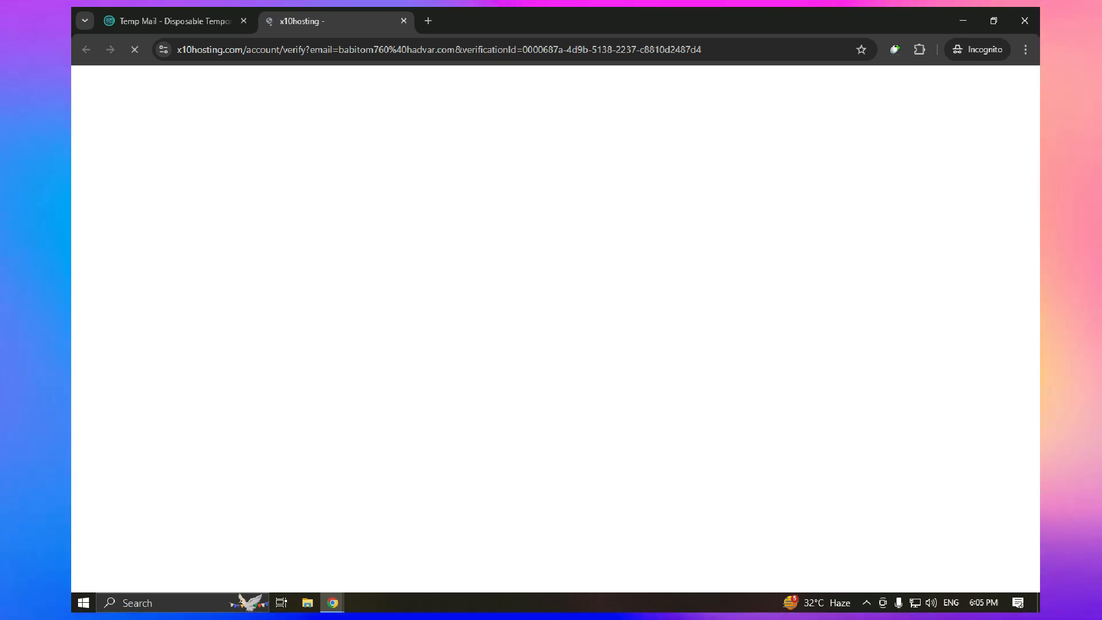
{"action": "left_click_drag", "start_coordinate": [712, 50], "coordinate": [515, 50]}
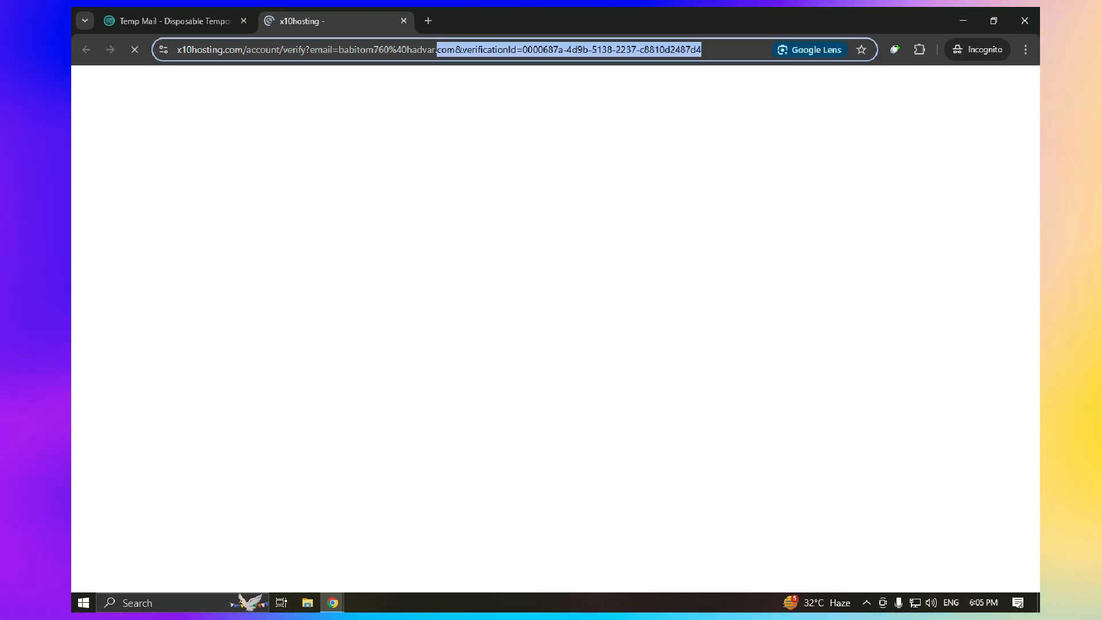
{"action": "left_click_drag", "start_coordinate": [438, 50], "coordinate": [488, 50]}
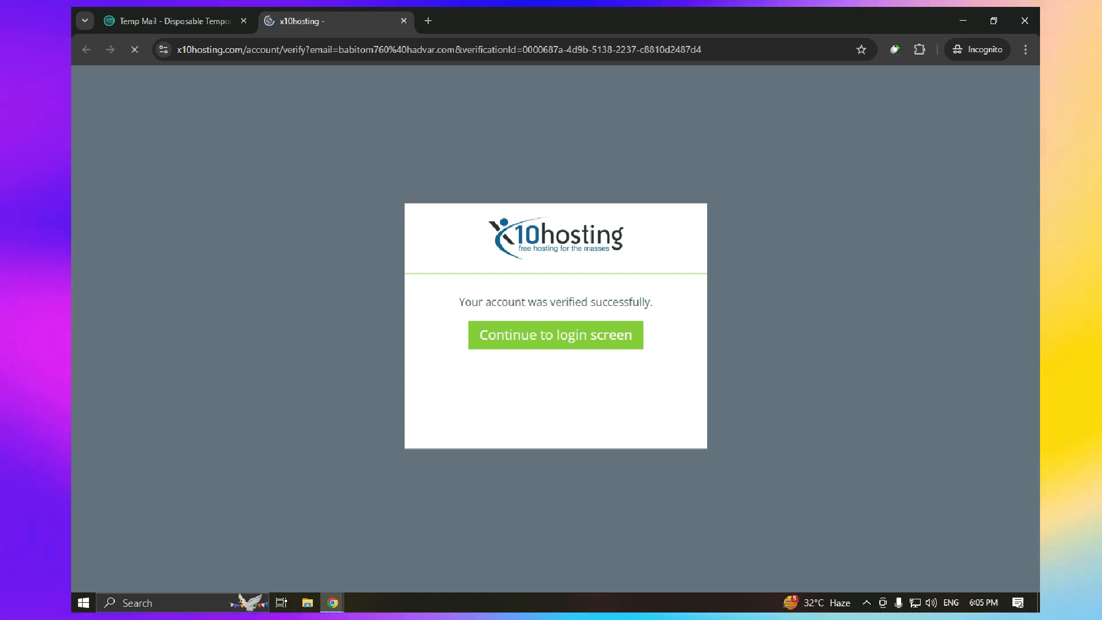
{"action": "left_click", "coordinate": [439, 49]}
{"action": "key", "text": "ctrl+c"}
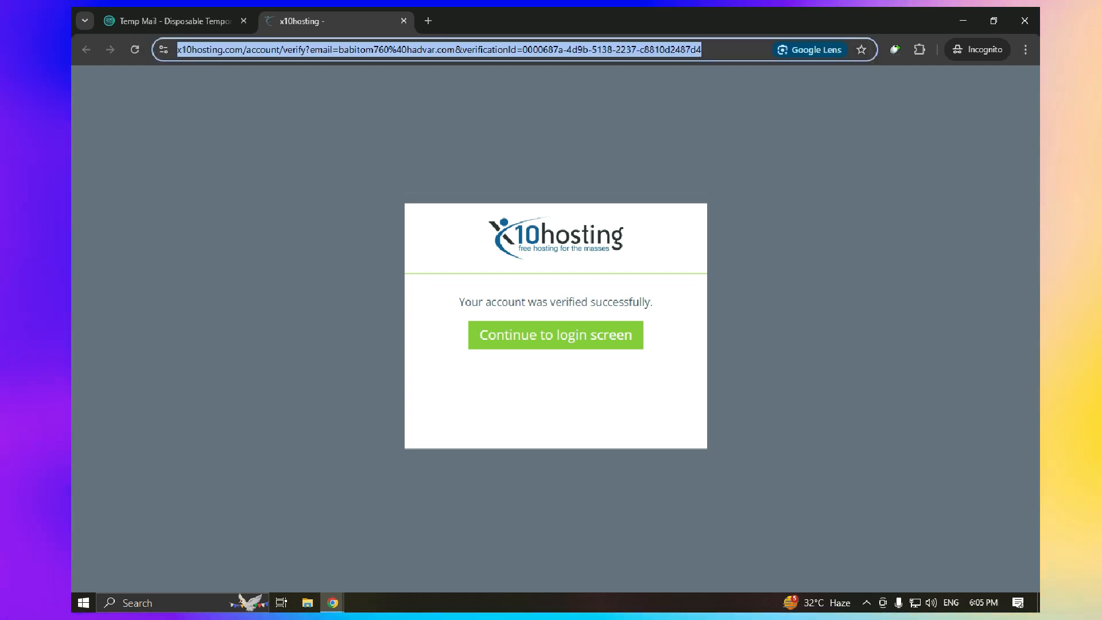
{"action": "left_click", "coordinate": [332, 603]}
{"action": "left_click", "coordinate": [259, 545]}
{"action": "left_click", "coordinate": [428, 21]}
{"action": "key", "text": "ctrl+v"}
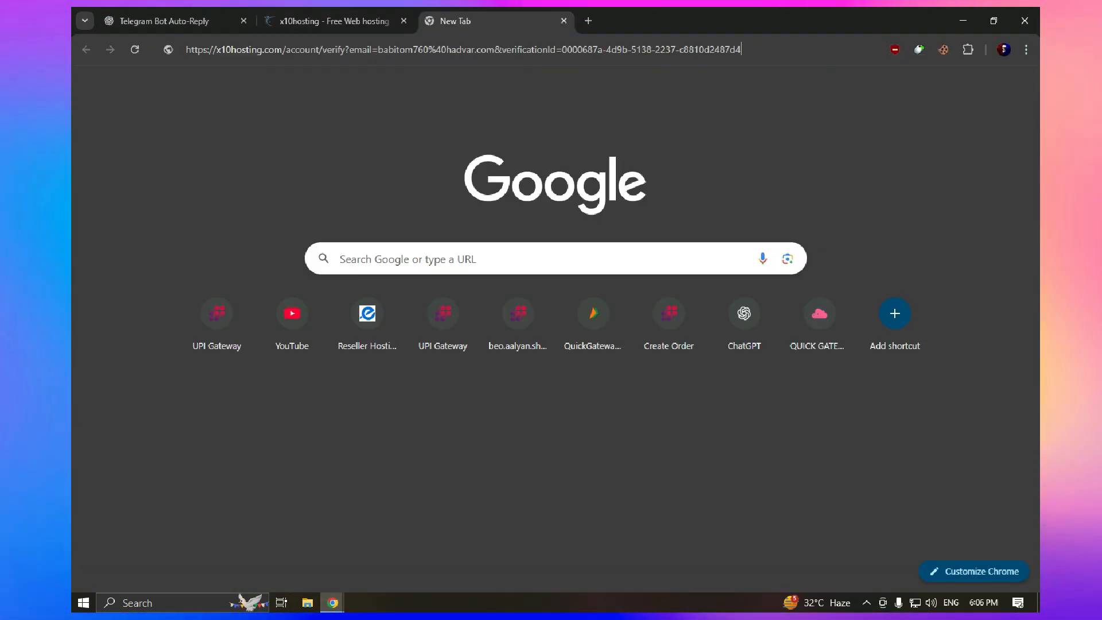
{"action": "key", "text": "Return"}
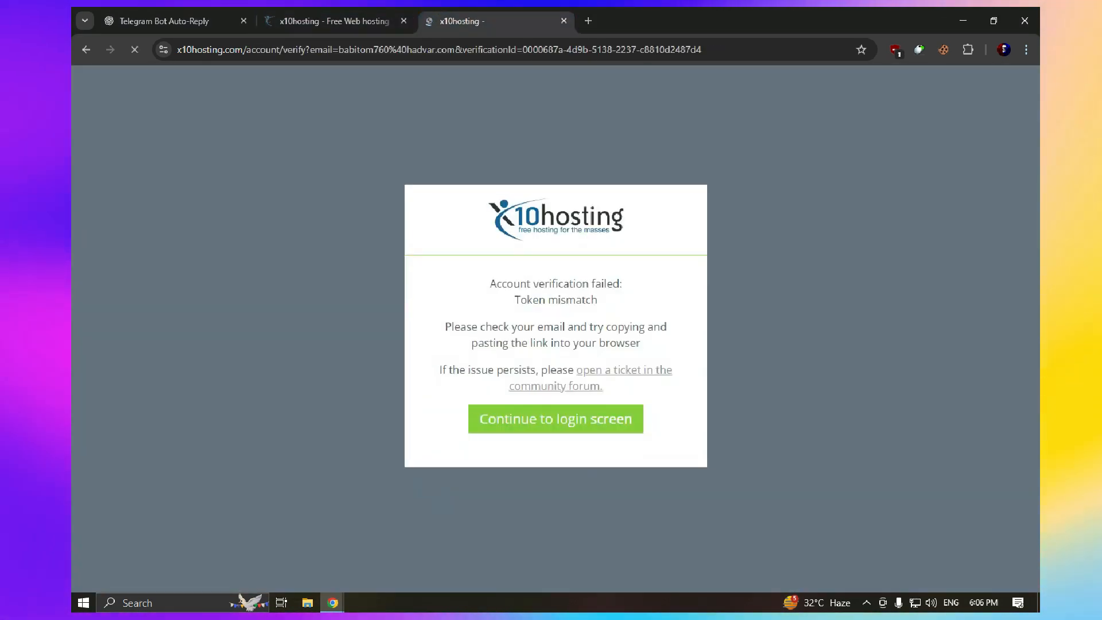
Return to the verified-account window and copy the temporary email address from Temp Mail
{"action": "mouse_move", "coordinate": [333, 603]}
{"action": "left_click", "coordinate": [405, 543]}
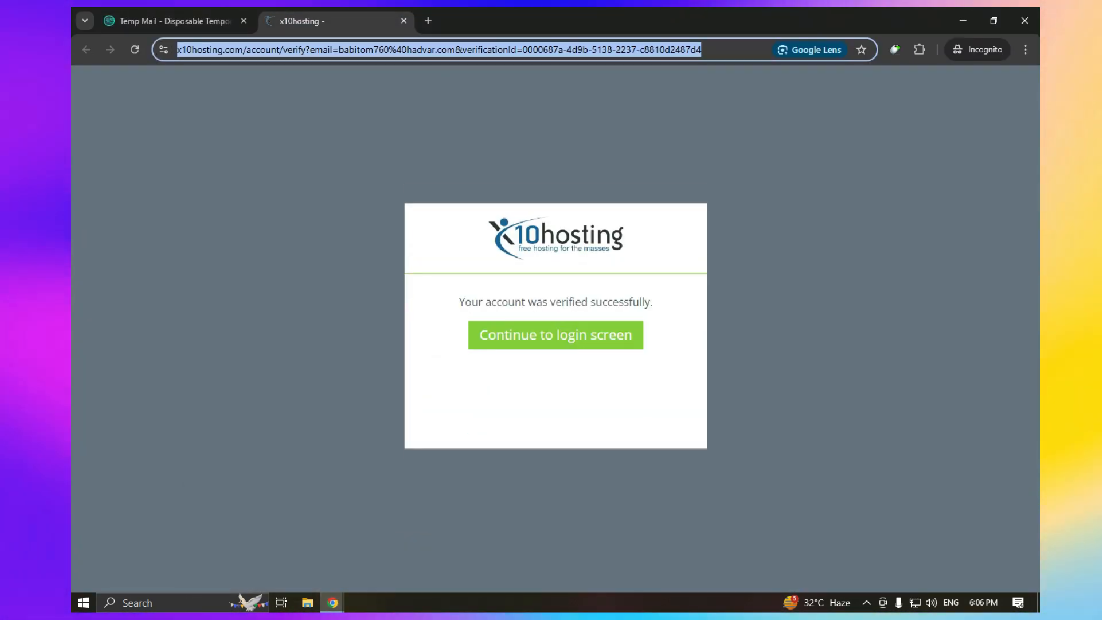
{"action": "left_click", "coordinate": [175, 22]}
{"action": "scroll", "coordinate": [612, 244], "scroll_direction": "up", "scroll_amount": 6}
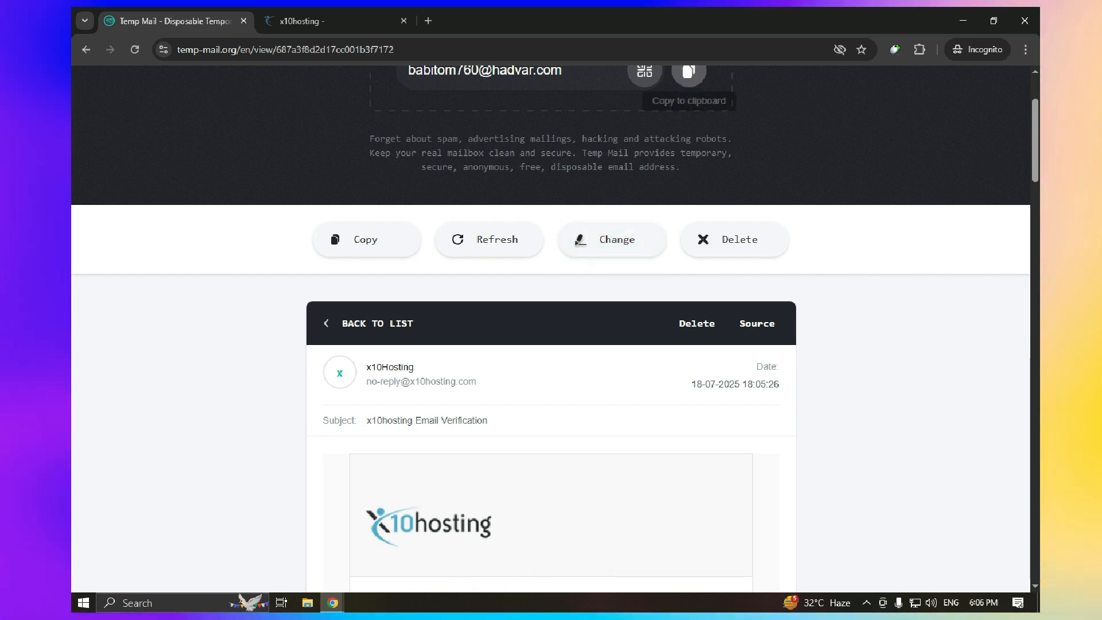
{"action": "left_click", "coordinate": [689, 72]}
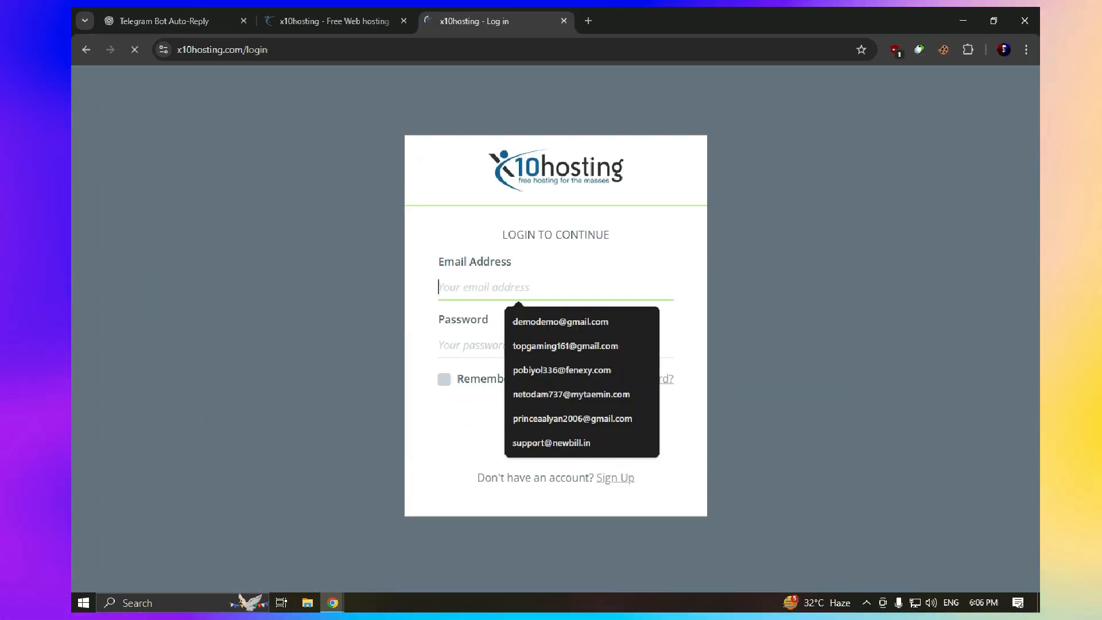
Log in to x10hosting with the temporary email address and the account password
{"action": "key", "text": "ctrl+v"}
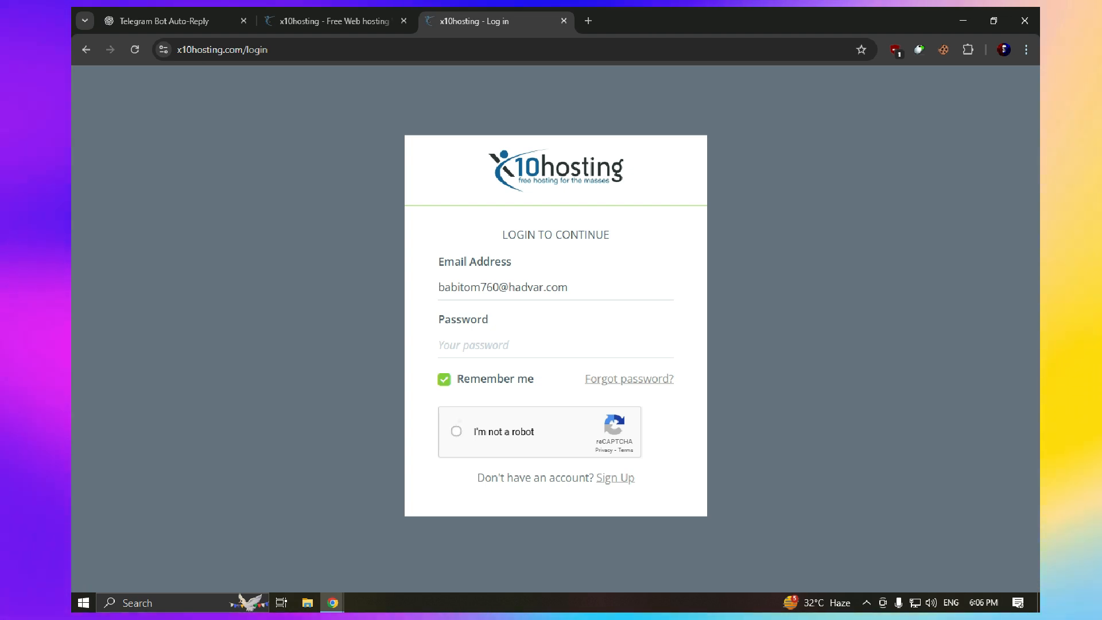
{"action": "left_click", "coordinate": [517, 360]}
{"action": "key", "text": "ctrl+v"}
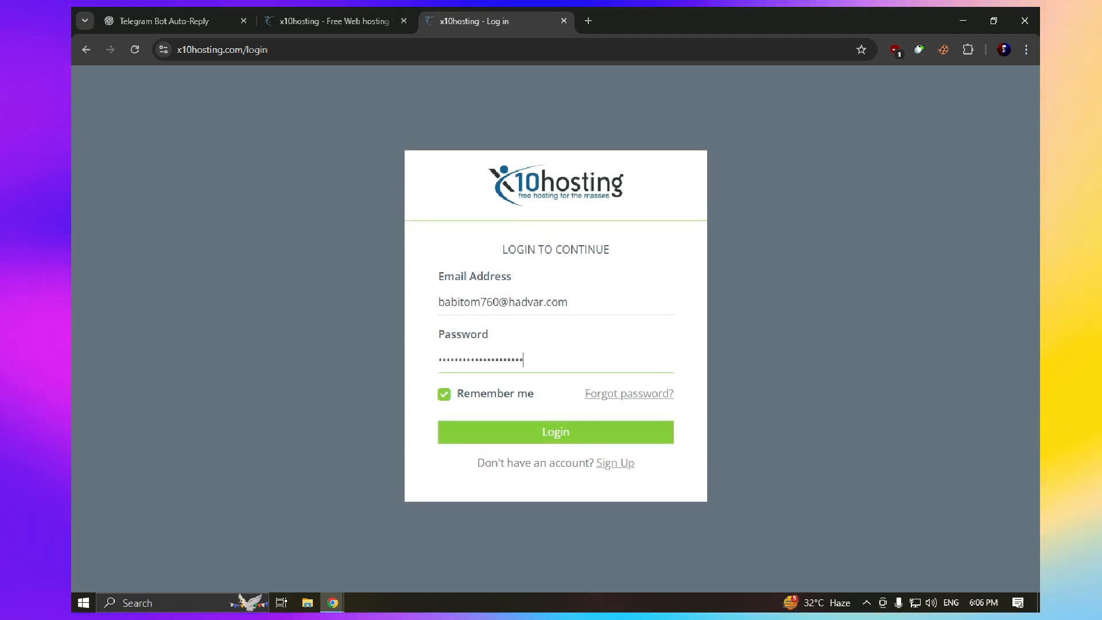
{"action": "left_click", "coordinate": [556, 432]}
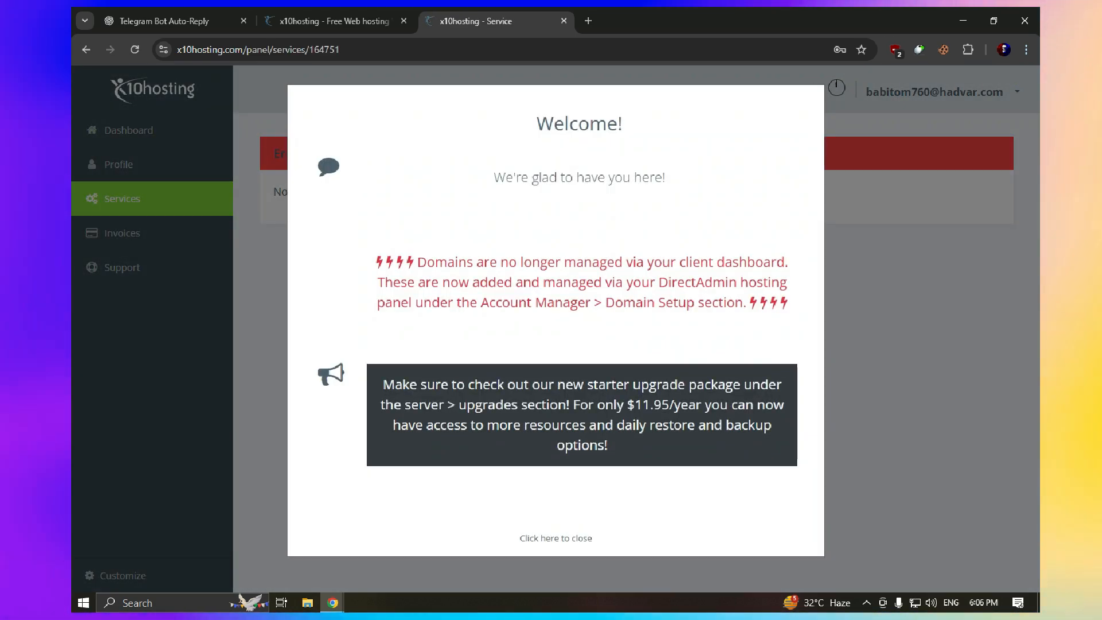
Dismiss the welcome popup, go to Services, and choose Add new
{"action": "left_click", "coordinate": [556, 539]}
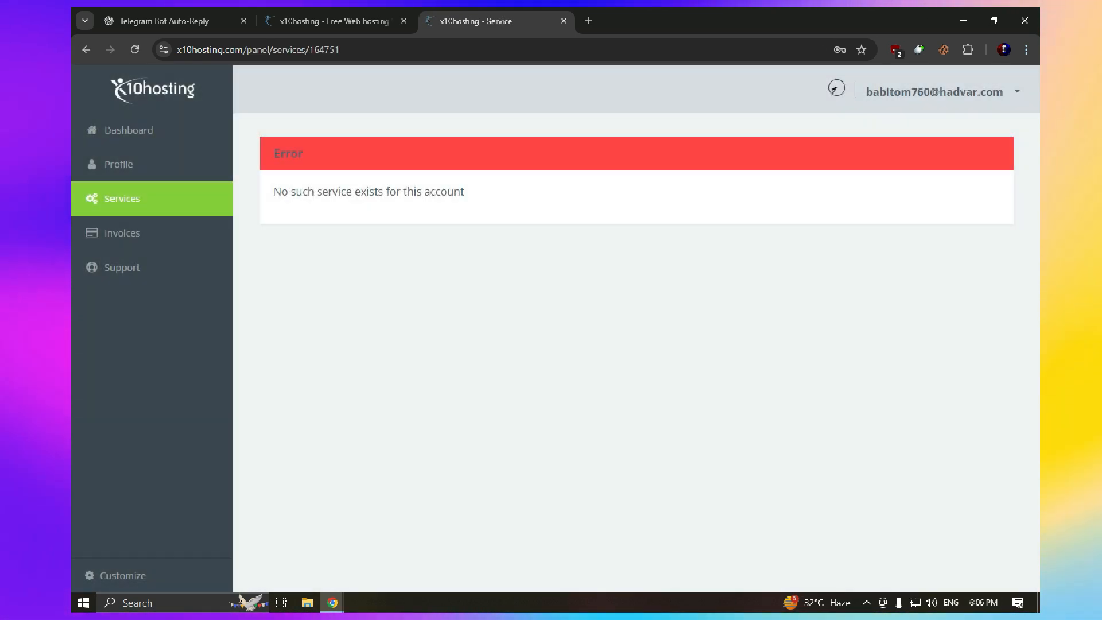
{"action": "double_click", "coordinate": [444, 191]}
{"action": "left_click", "coordinate": [121, 198]}
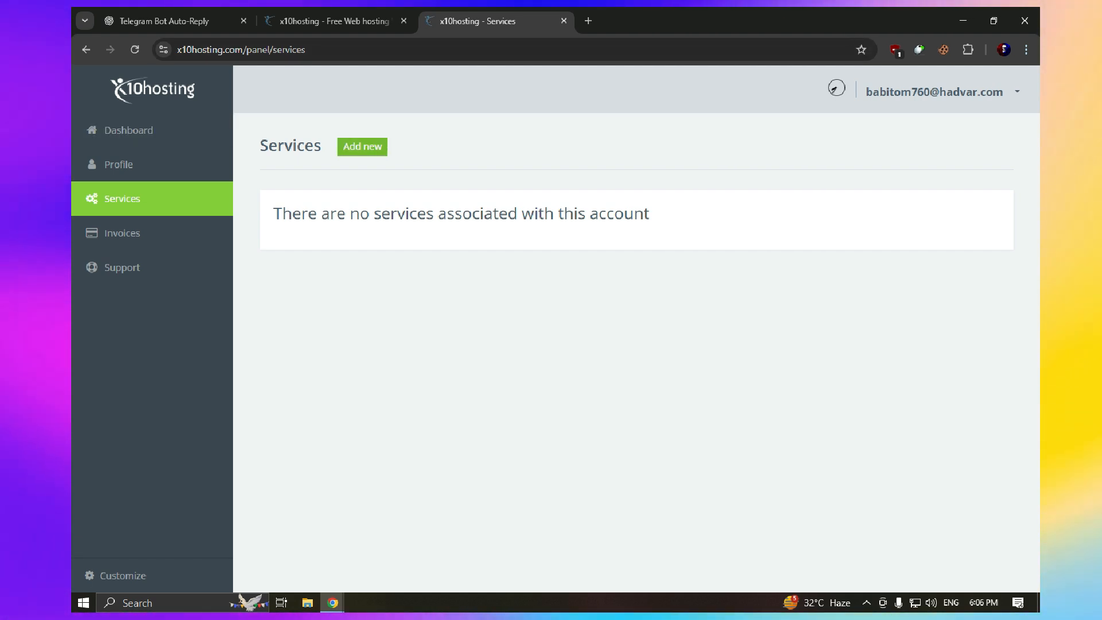
{"action": "left_click", "coordinate": [362, 147]}
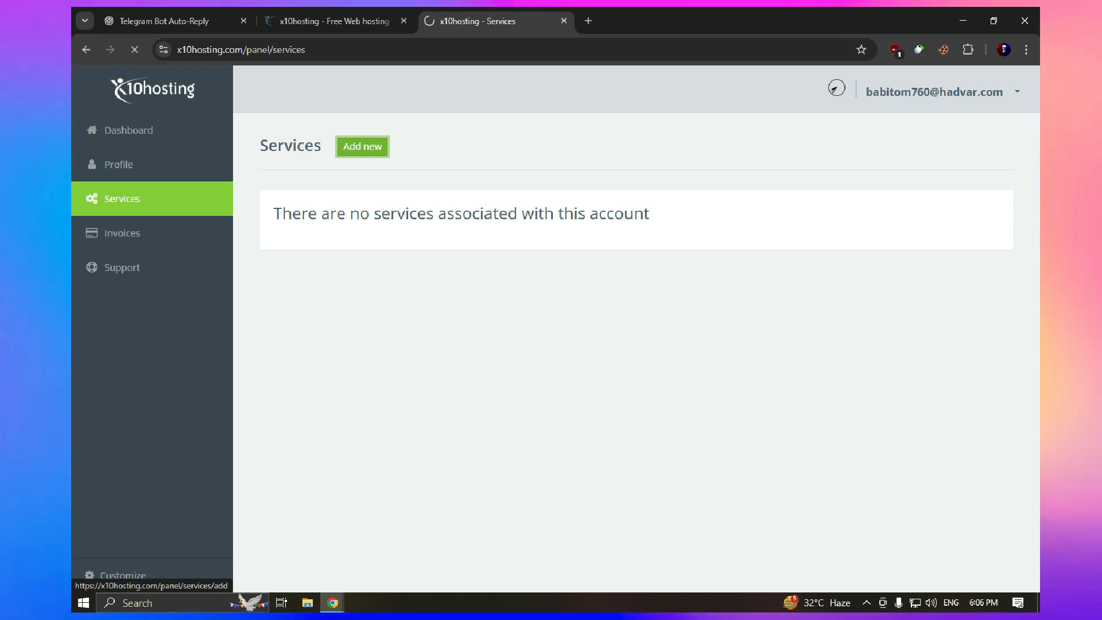
Choose the Free hosting package and enter princebotclass as the x10.mx subdomain
{"action": "scroll", "coordinate": [634, 350], "scroll_direction": "down", "scroll_amount": 3}
{"action": "scroll", "coordinate": [634, 367], "scroll_direction": "up", "scroll_amount": 3}
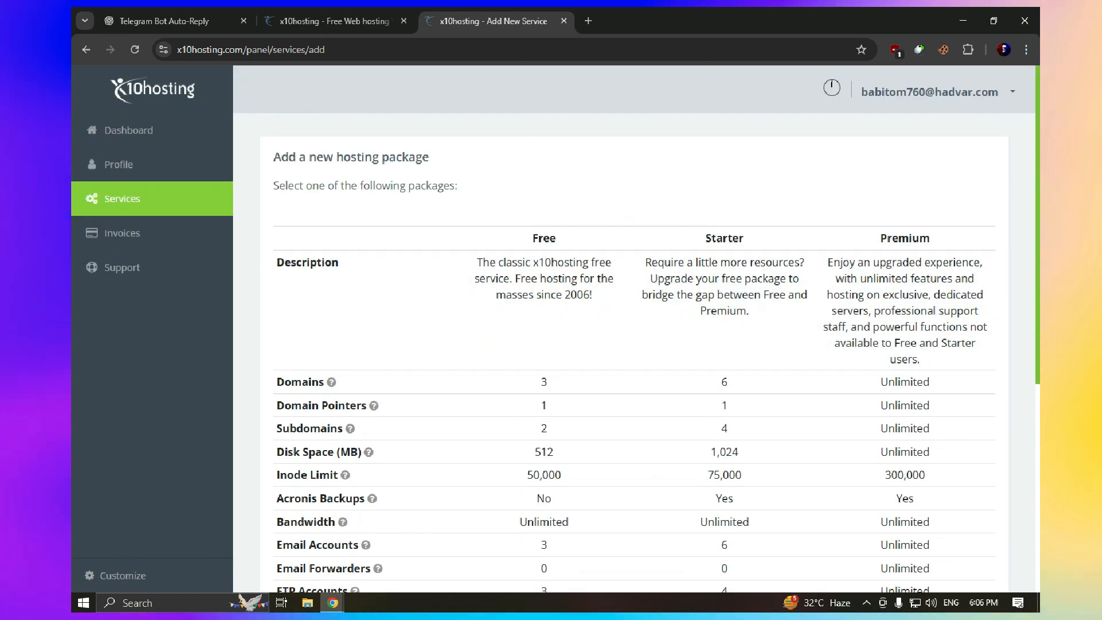
{"action": "scroll", "coordinate": [634, 344], "scroll_direction": "down", "scroll_amount": 6}
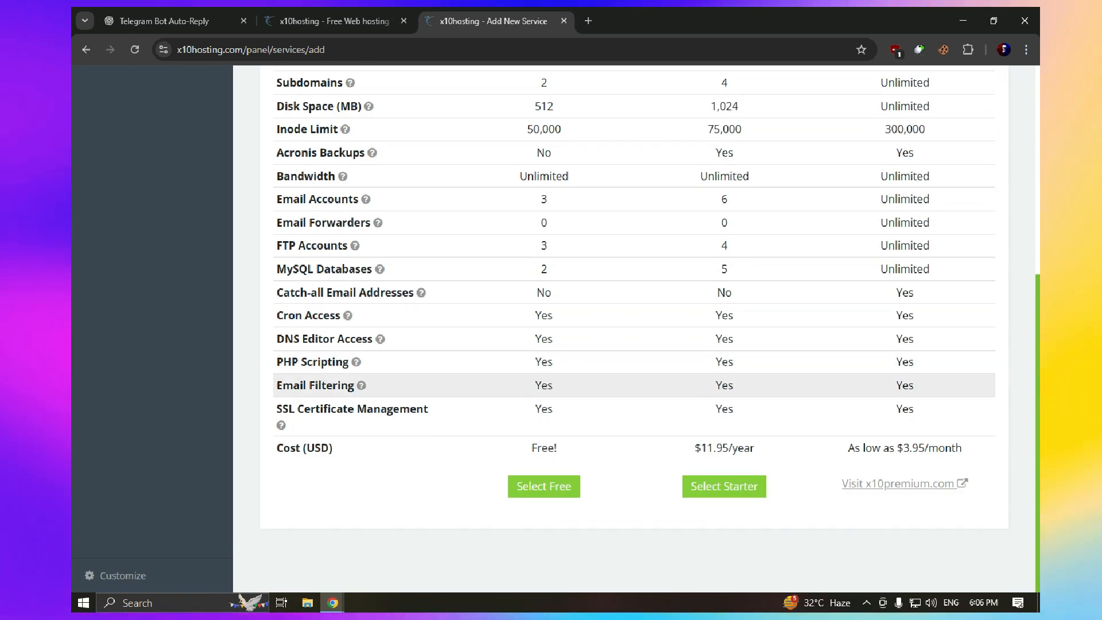
{"action": "left_click", "coordinate": [544, 487]}
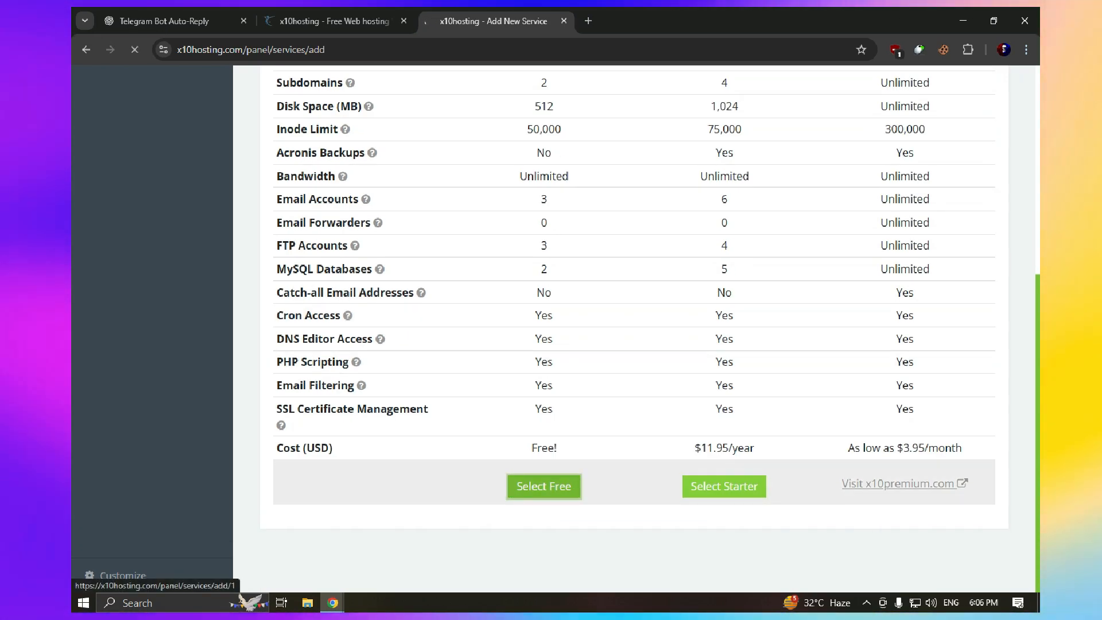
{"action": "scroll", "coordinate": [543, 345], "scroll_direction": "down", "scroll_amount": 6}
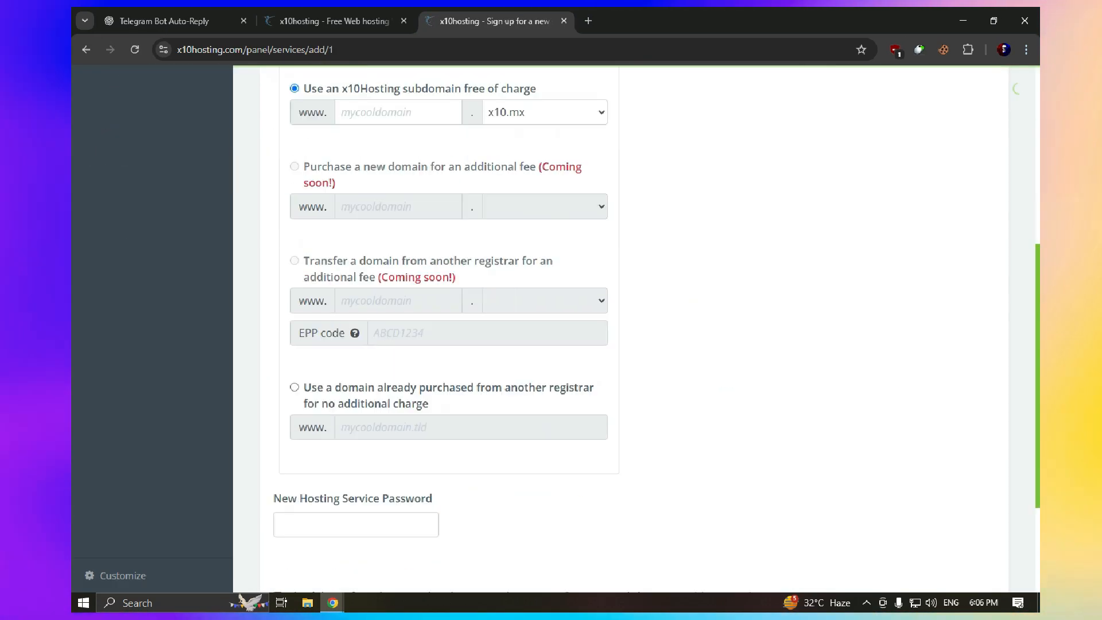
{"action": "scroll", "coordinate": [449, 287], "scroll_direction": "up", "scroll_amount": 1}
{"action": "left_click", "coordinate": [398, 133]}
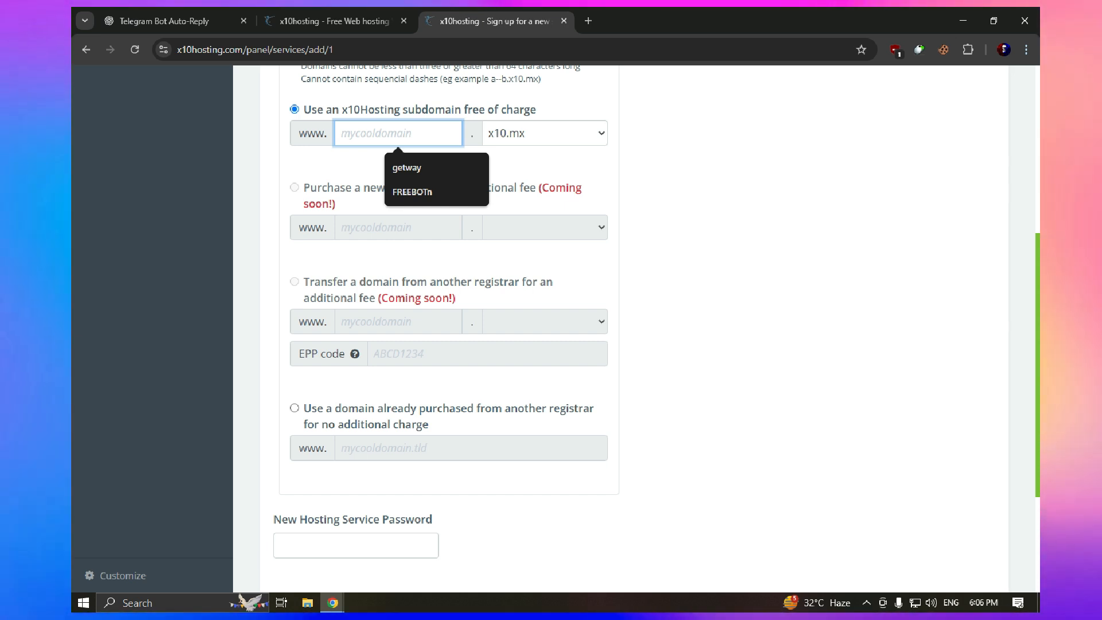
{"action": "type", "text": "g"}
{"action": "key", "text": "BackSpace"}
{"action": "type", "text": "f"}
{"action": "key", "text": "BackSpace"}
{"action": "type", "text": "prince"}
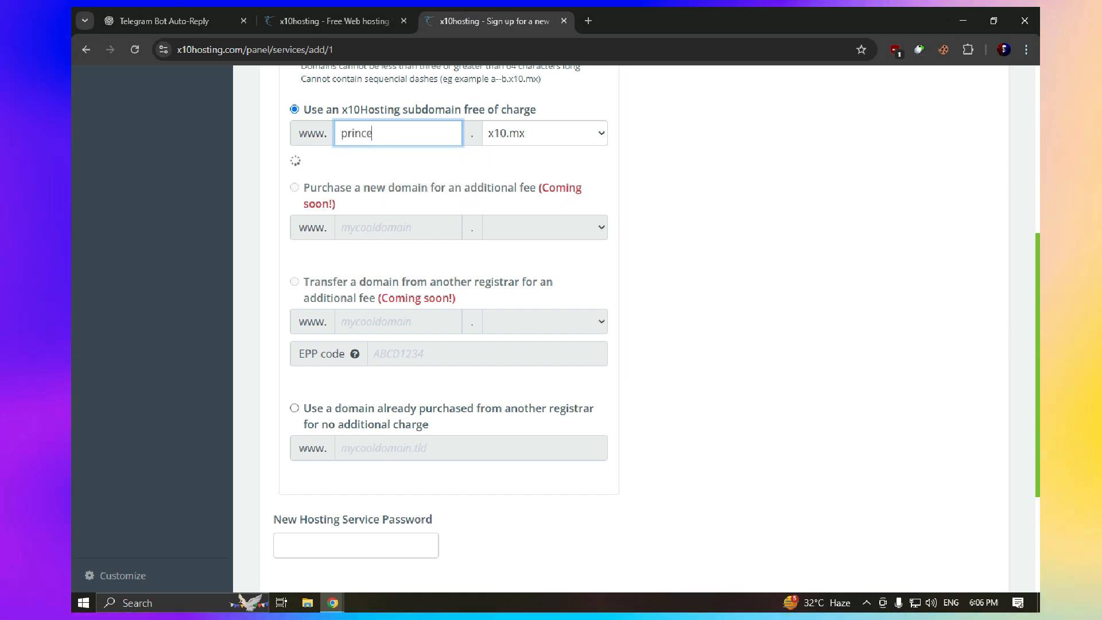
{"action": "type", "text": "botc"}
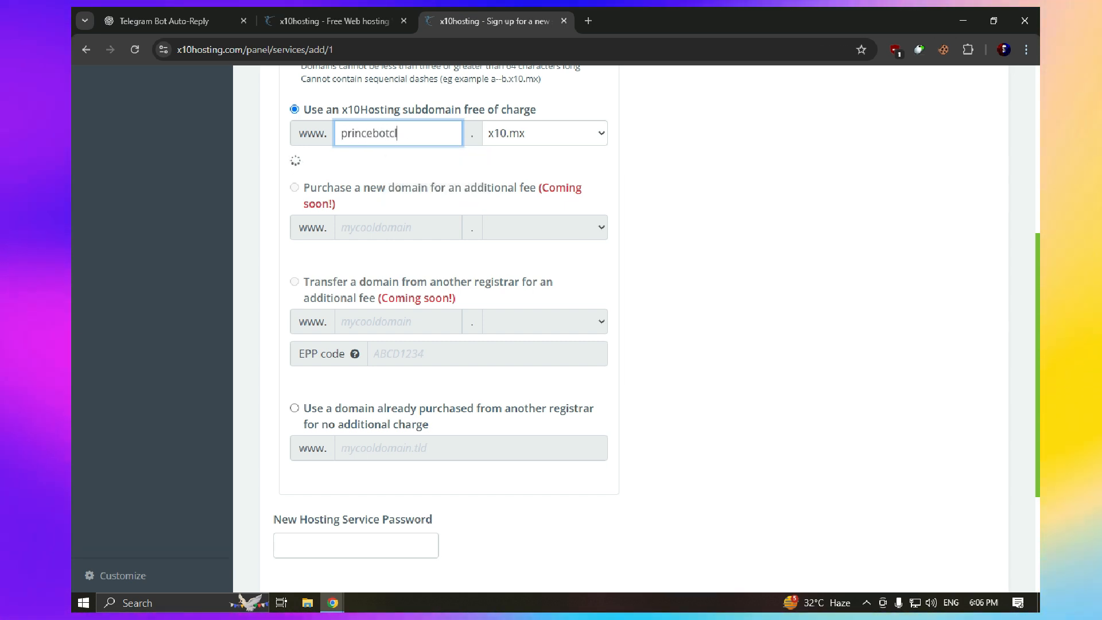
{"action": "type", "text": "lass"}
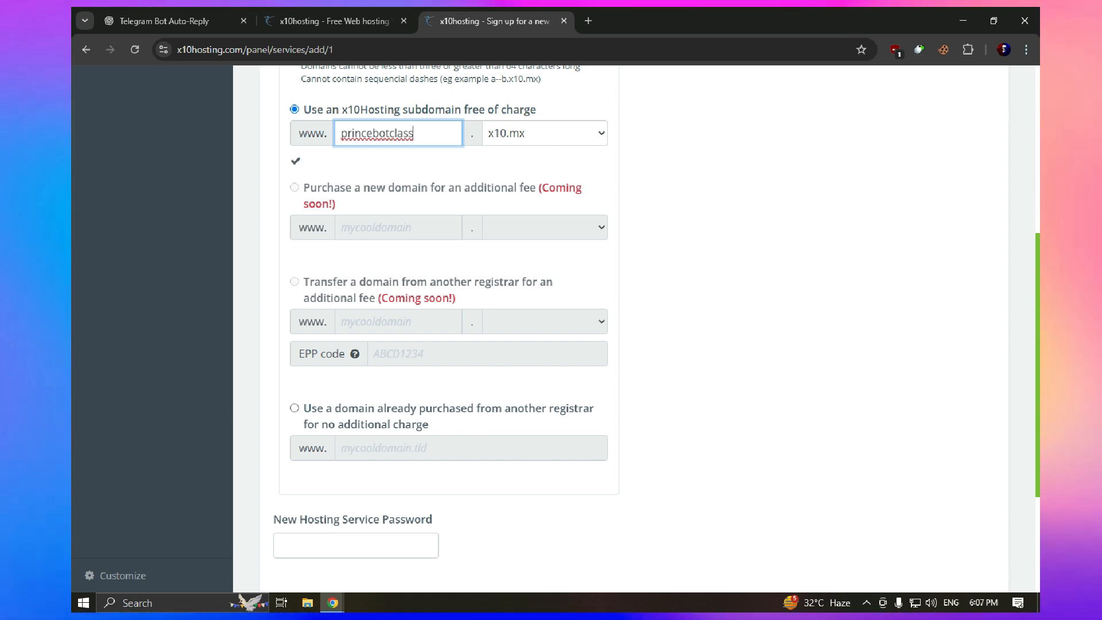
Agree to the Terms of Service and enter a hosting password starting with an uppercase letter
{"action": "scroll", "coordinate": [632, 327], "scroll_direction": "down", "scroll_amount": 3}
{"action": "scroll", "coordinate": [631, 327], "scroll_direction": "down", "scroll_amount": 1}
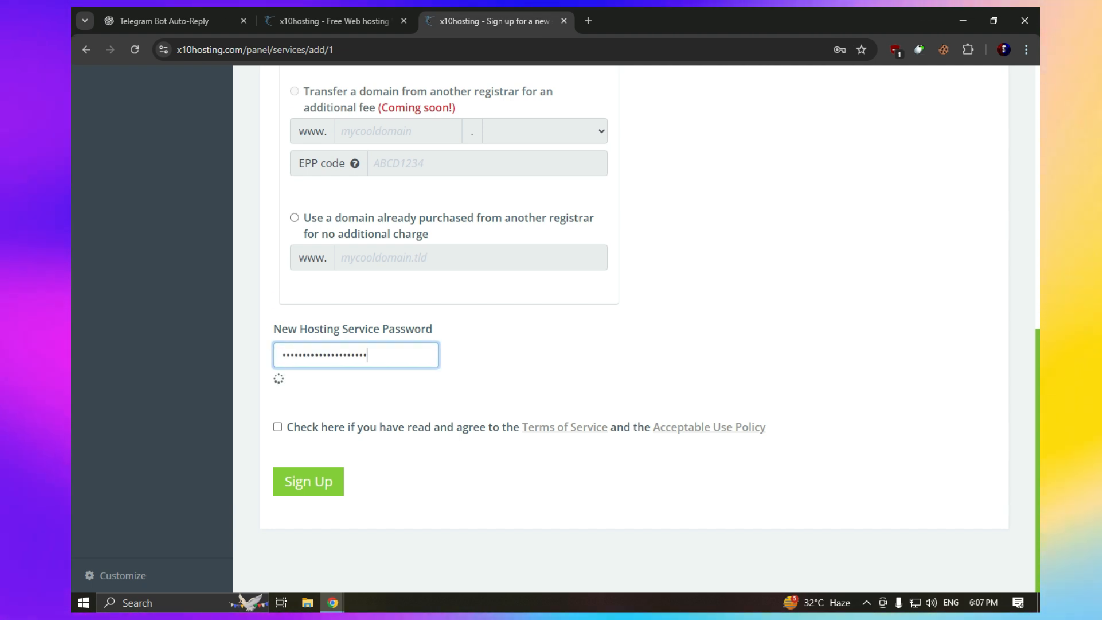
{"action": "left_click", "coordinate": [278, 427]}
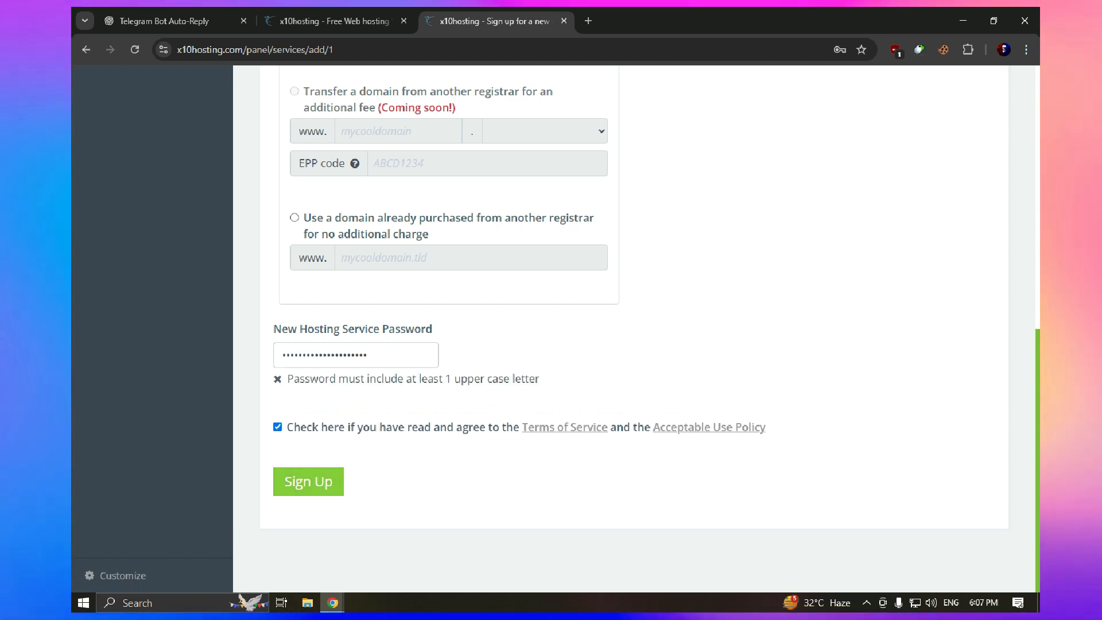
{"action": "double_click", "coordinate": [324, 356]}
{"action": "key", "text": "super"}
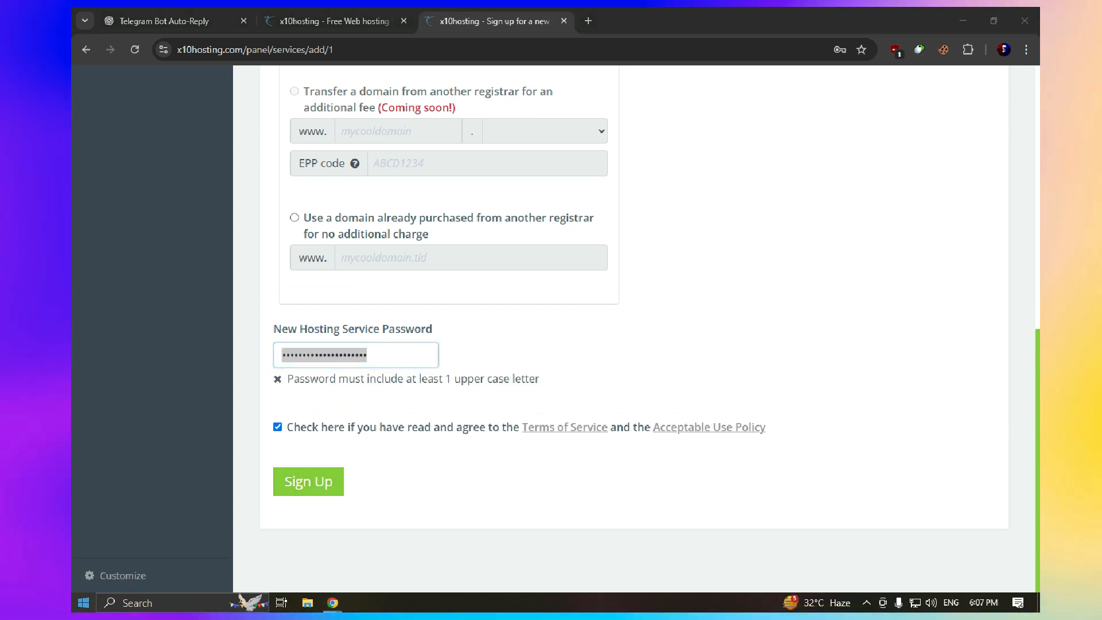
{"action": "key", "text": "ctrl+v"}
{"action": "double_click", "coordinate": [150, 603]}
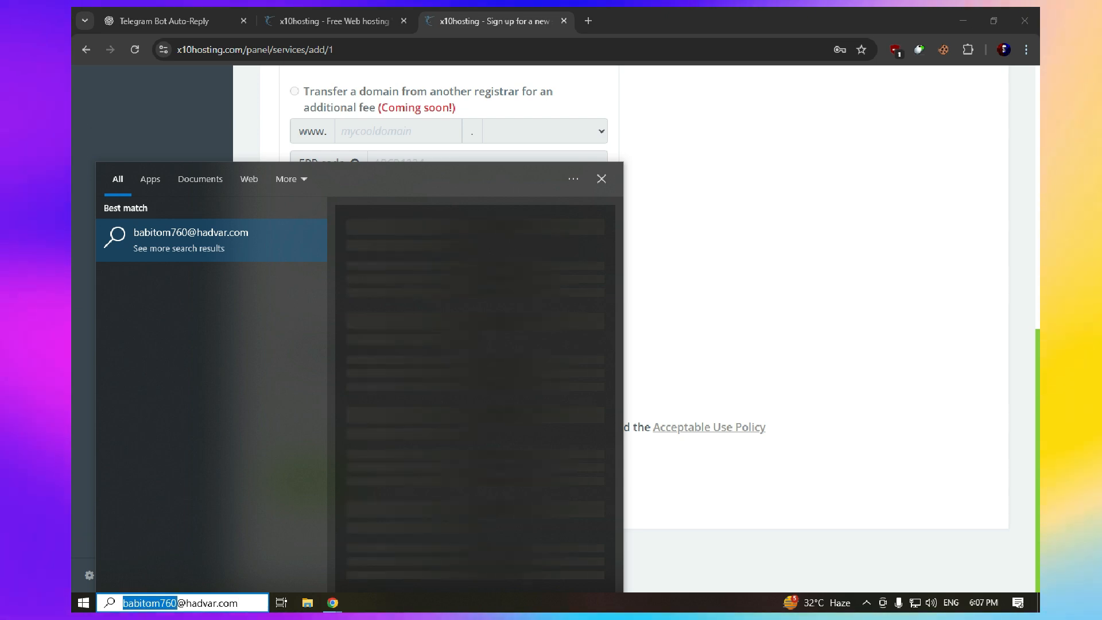
{"action": "key", "text": "Left"}
{"action": "key", "text": "Delete"}
{"action": "type", "text": "B"}
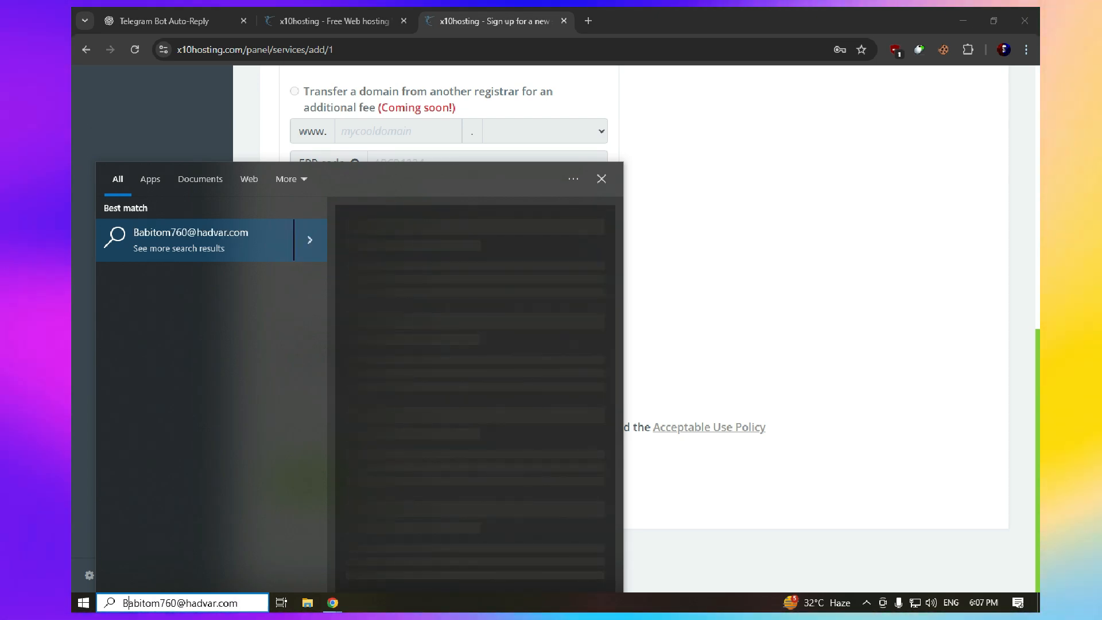
{"action": "key", "text": "ctrl+a"}
{"action": "key", "text": "Escape"}
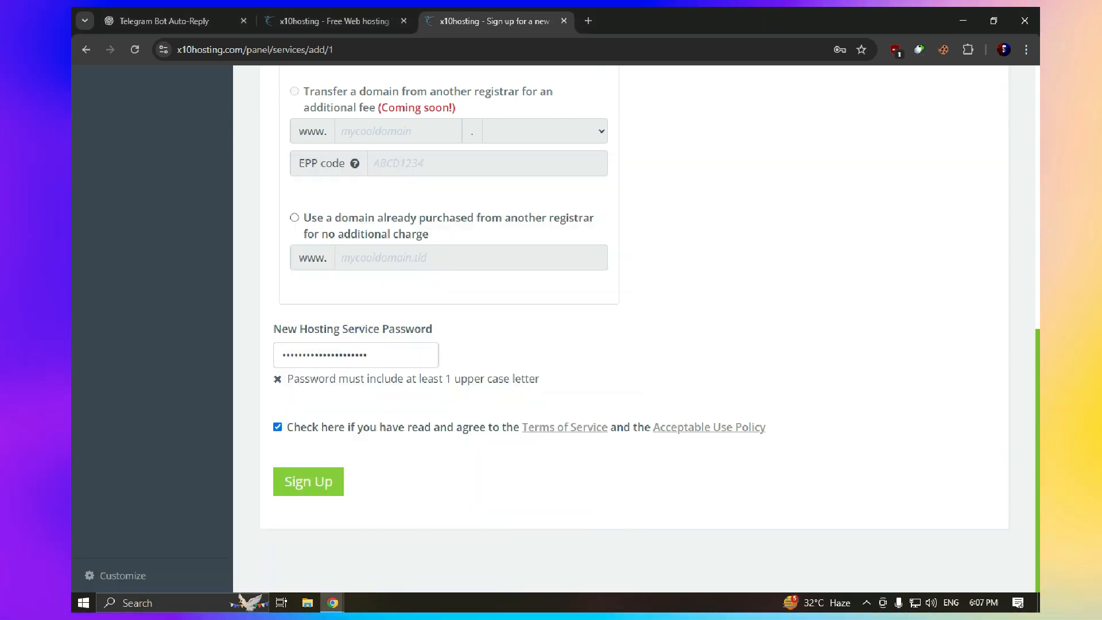
{"action": "key", "text": "ctrl+v"}
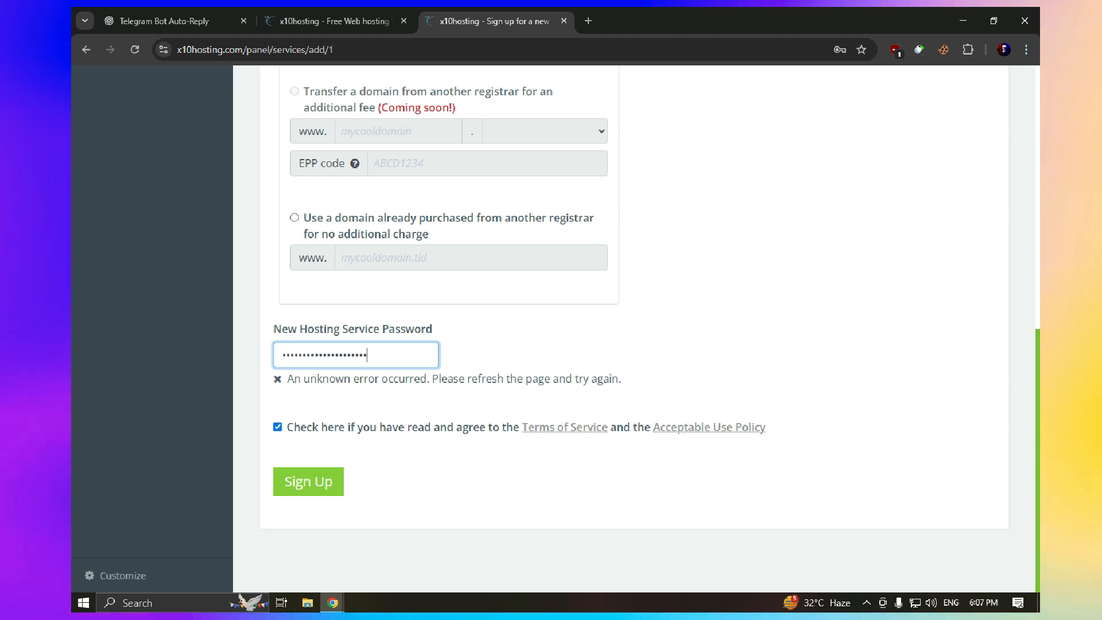
Leave the password field to validate it, then select and retype the hosting password
{"action": "left_click", "coordinate": [539, 351]}
{"action": "double_click", "coordinate": [333, 355]}
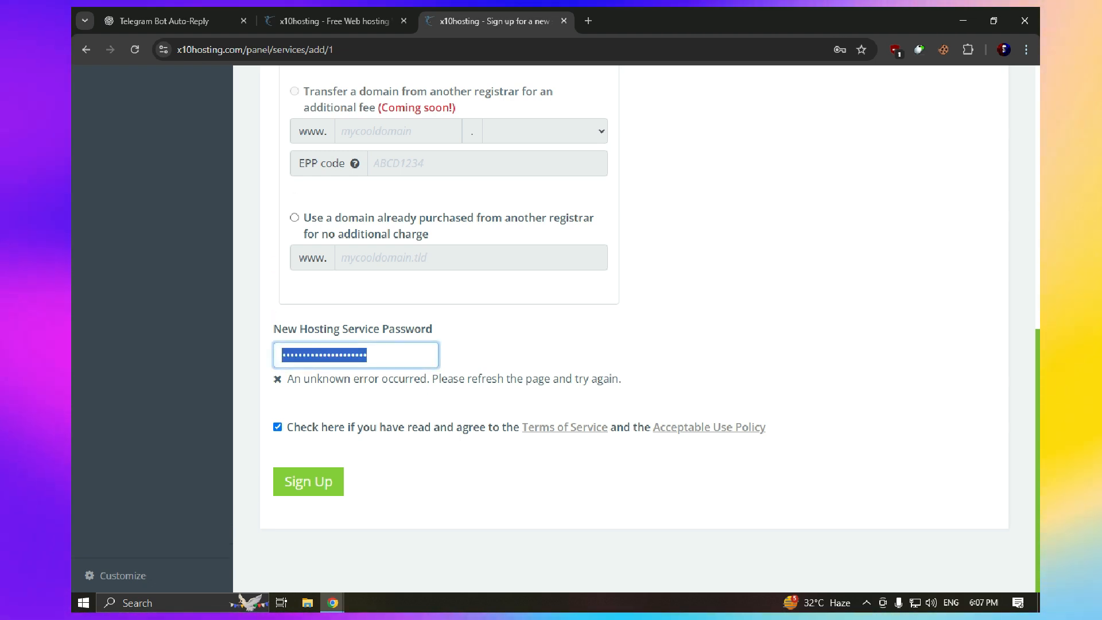
{"action": "type", "text": "••••••••"}
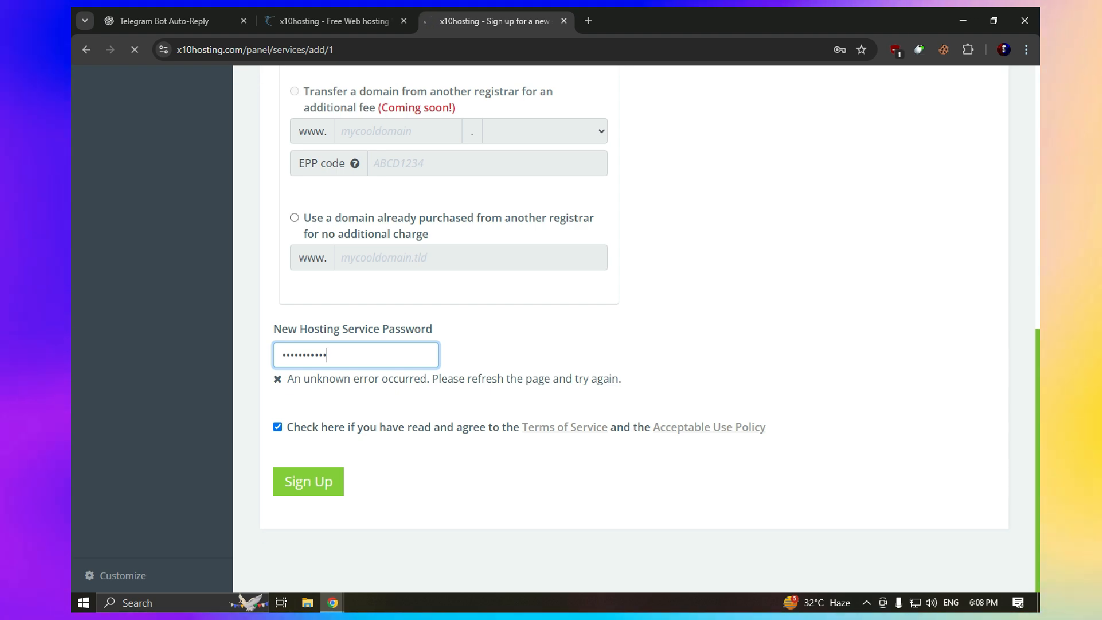
{"action": "scroll", "coordinate": [634, 329], "scroll_direction": "up", "scroll_amount": 10}
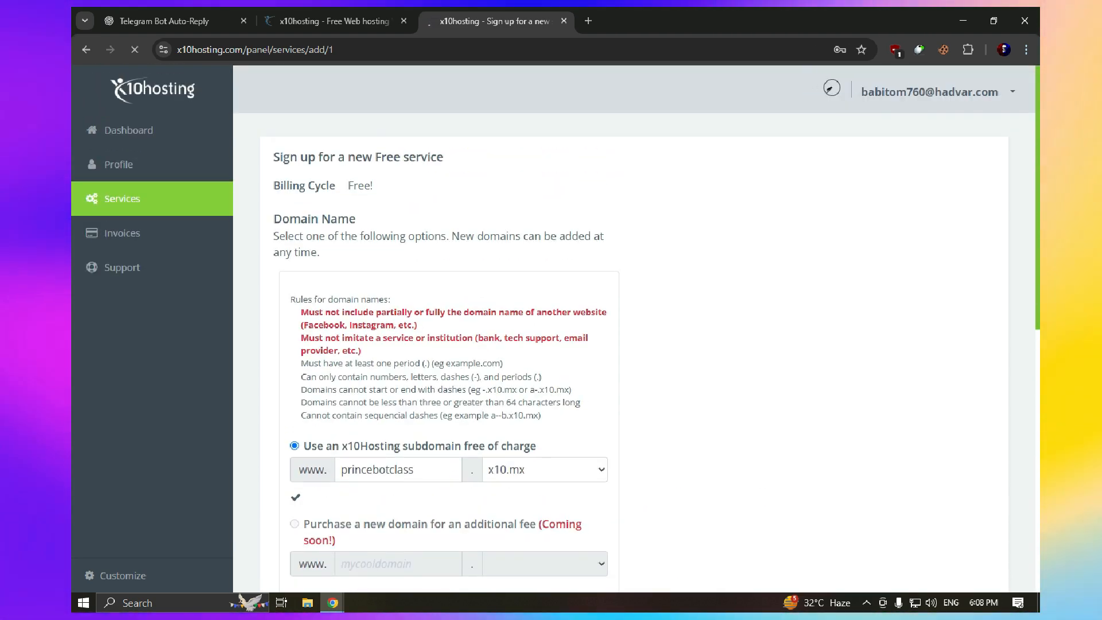
Enter freebottg as the subdomain in the free hosting order form
{"action": "scroll", "coordinate": [634, 329], "scroll_direction": "down", "scroll_amount": 1}
{"action": "scroll", "coordinate": [634, 329], "scroll_direction": "up", "scroll_amount": 1}
{"action": "scroll", "coordinate": [634, 328], "scroll_direction": "down", "scroll_amount": 2}
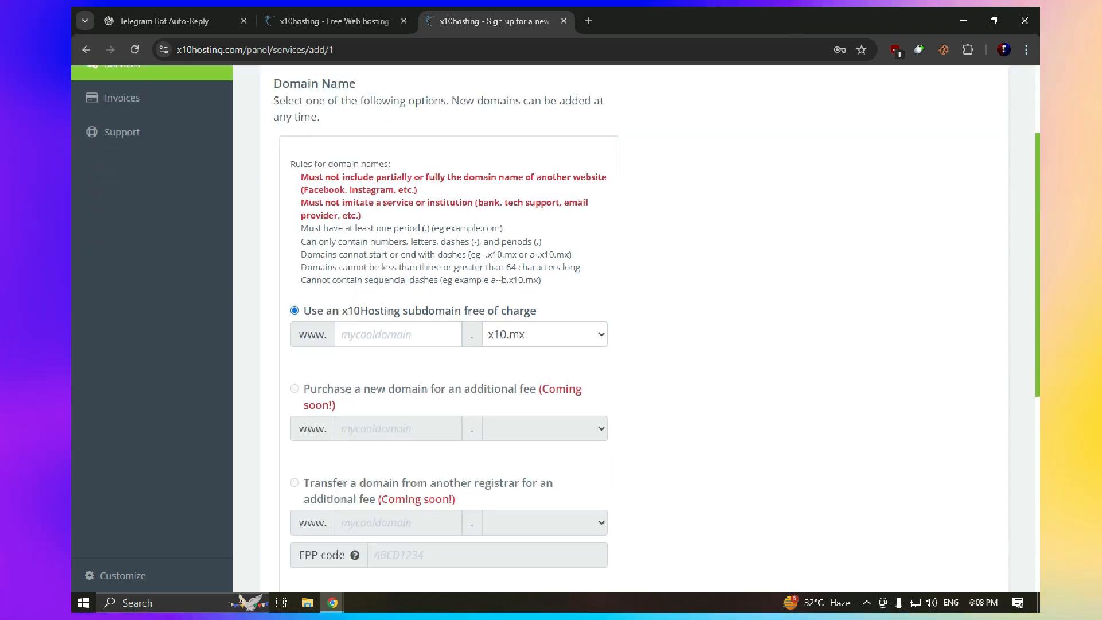
{"action": "scroll", "coordinate": [633, 328], "scroll_direction": "down", "scroll_amount": 4}
{"action": "scroll", "coordinate": [634, 328], "scroll_direction": "up", "scroll_amount": 5}
{"action": "left_click", "coordinate": [398, 403]}
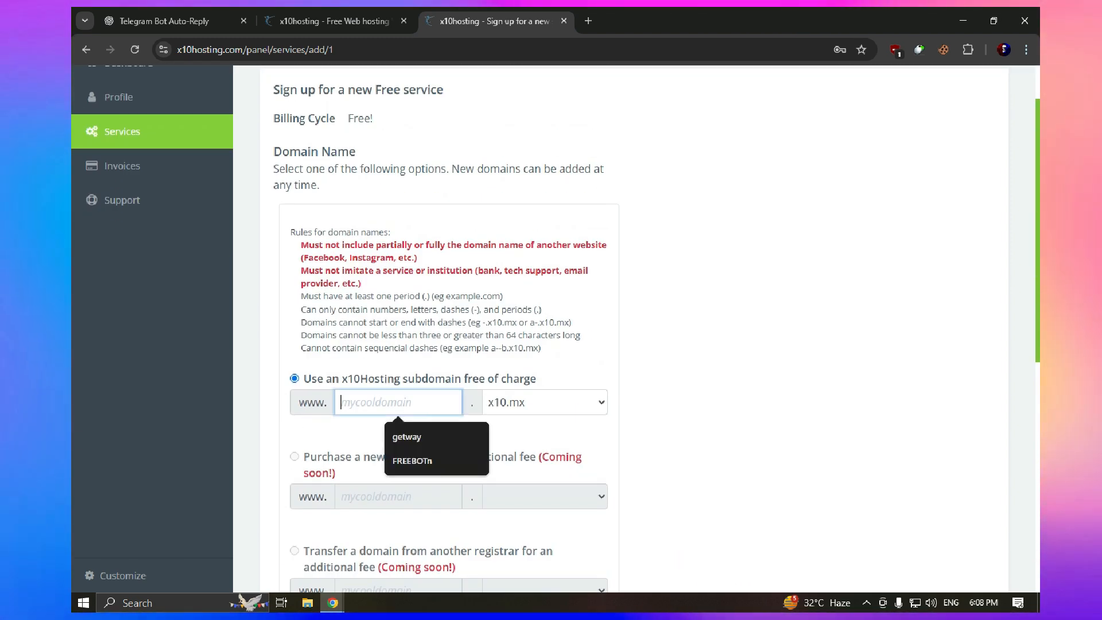
{"action": "type", "text": "fr"}
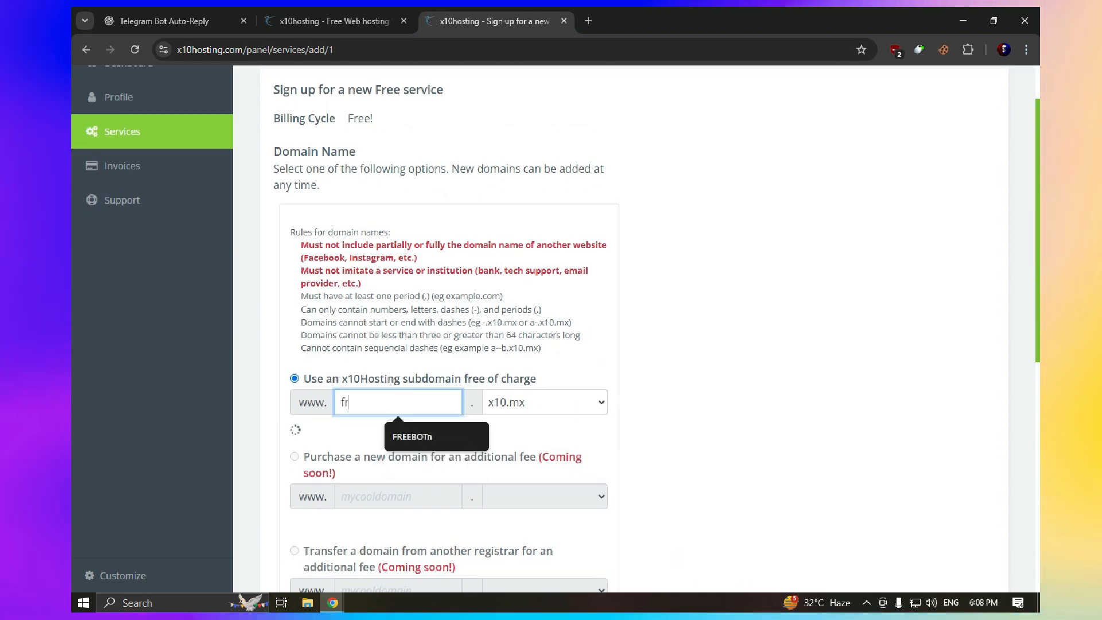
{"action": "type", "text": "eebot"}
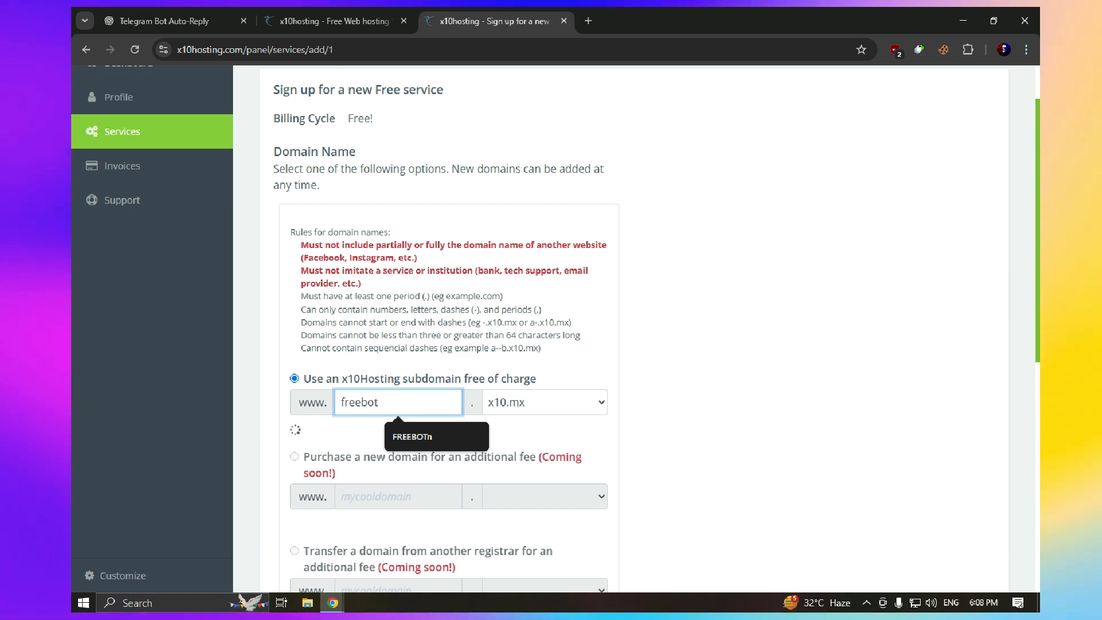
{"action": "type", "text": "tg"}
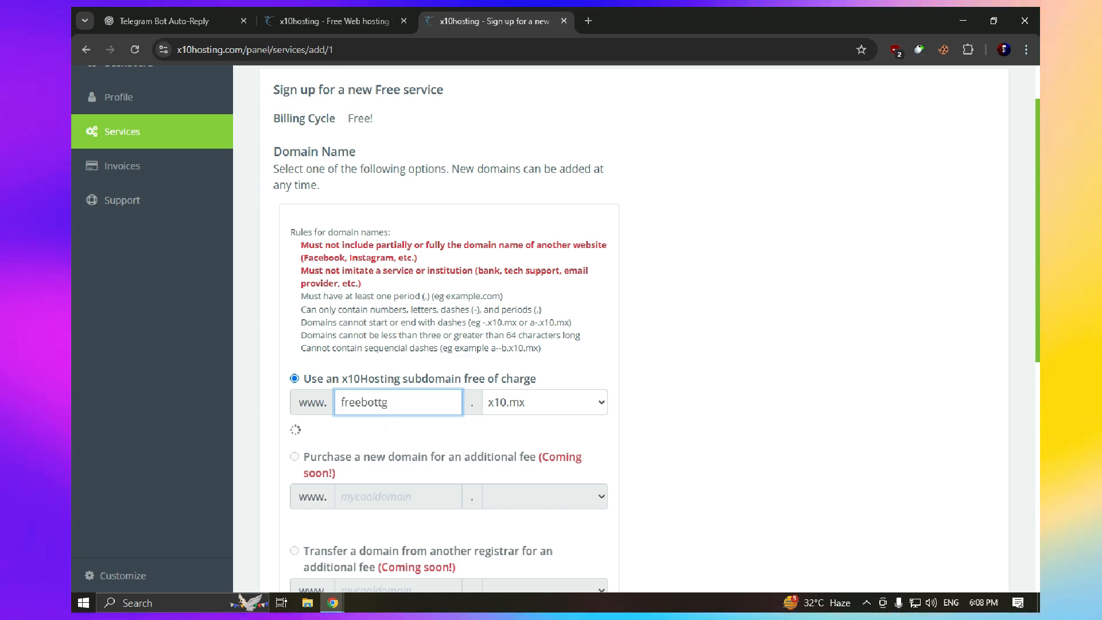
Paste the saved password and submit the free hosting order
{"action": "scroll", "coordinate": [551, 327], "scroll_direction": "down", "scroll_amount": 2}
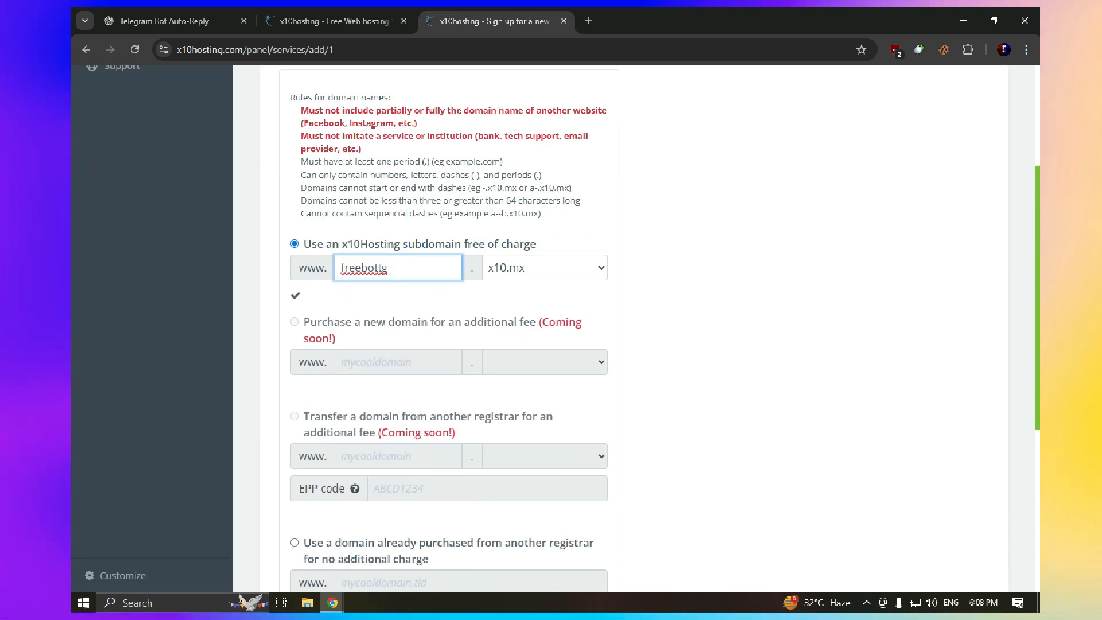
{"action": "scroll", "coordinate": [631, 327], "scroll_direction": "down", "scroll_amount": 5}
{"action": "key", "text": "ctrl+v"}
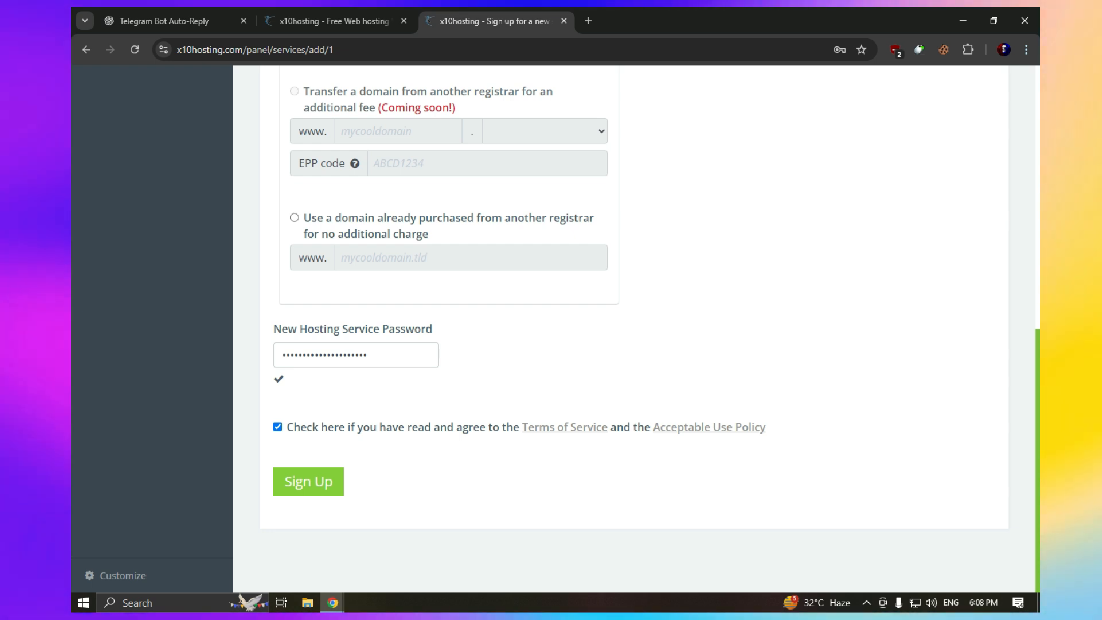
{"action": "key", "text": "Return"}
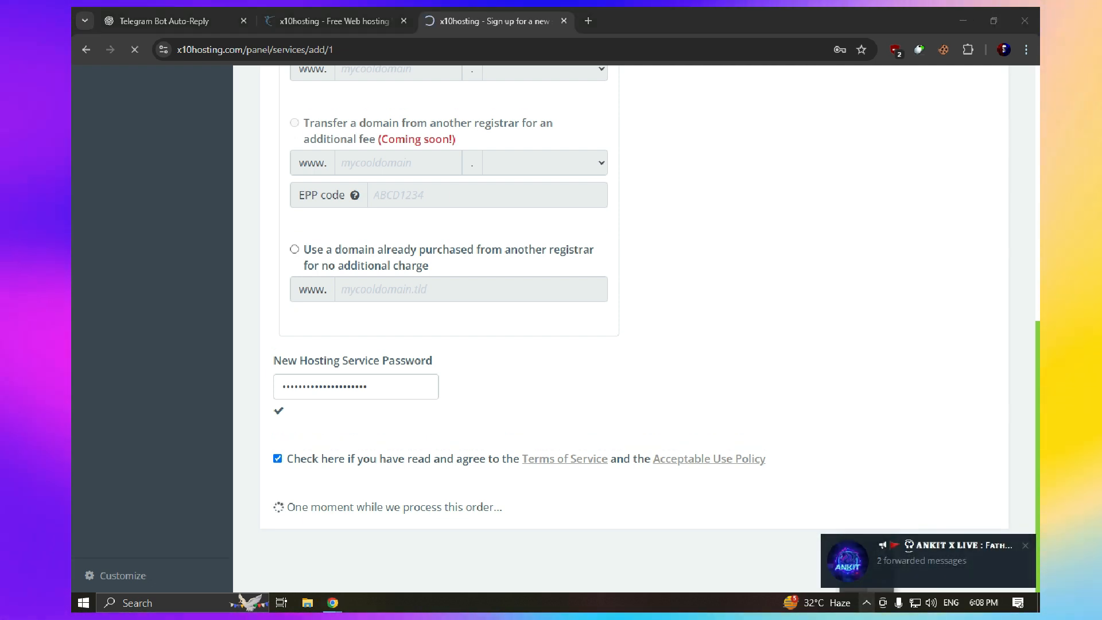
{"action": "left_click", "coordinate": [867, 603]}
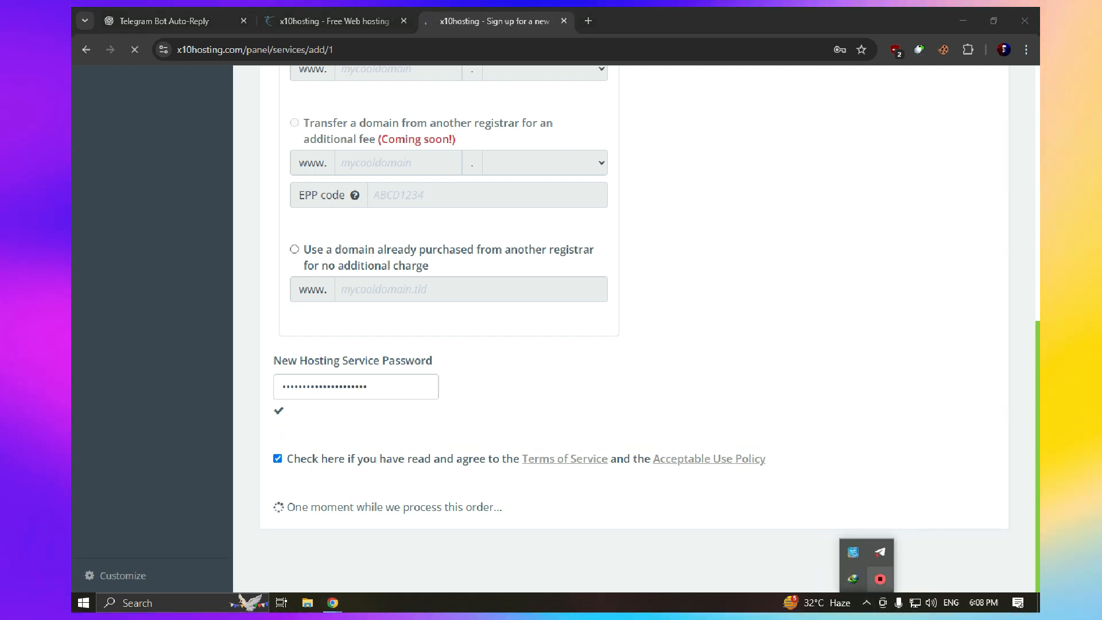
Dismiss Telegram's tray menu and return to the browser
{"action": "right_click", "coordinate": [881, 553]}
{"action": "left_click", "coordinate": [935, 515]}
{"action": "left_click", "coordinate": [804, 500]}
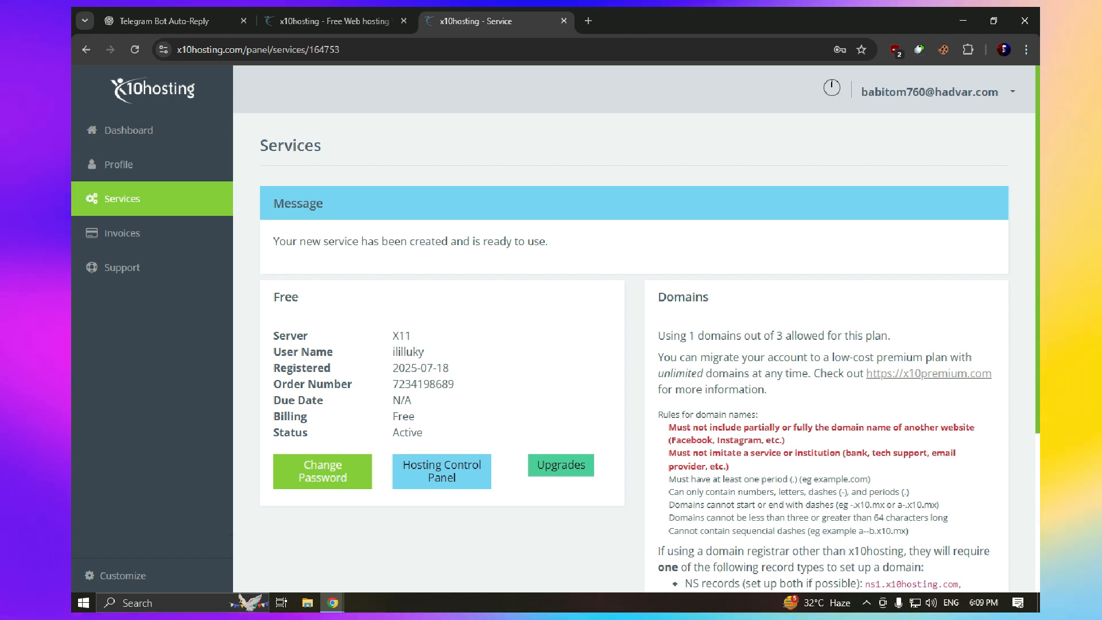
Launch the new free service's Hosting Control Panel in a new tab
{"action": "scroll", "coordinate": [634, 327], "scroll_direction": "down", "scroll_amount": 1}
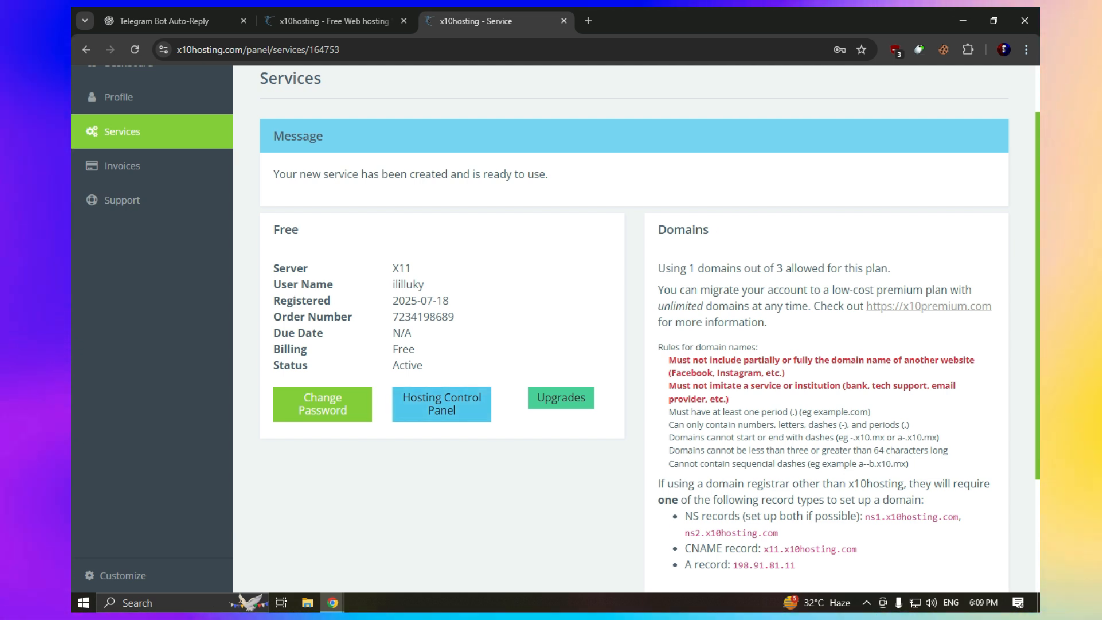
{"action": "right_click", "coordinate": [448, 409]}
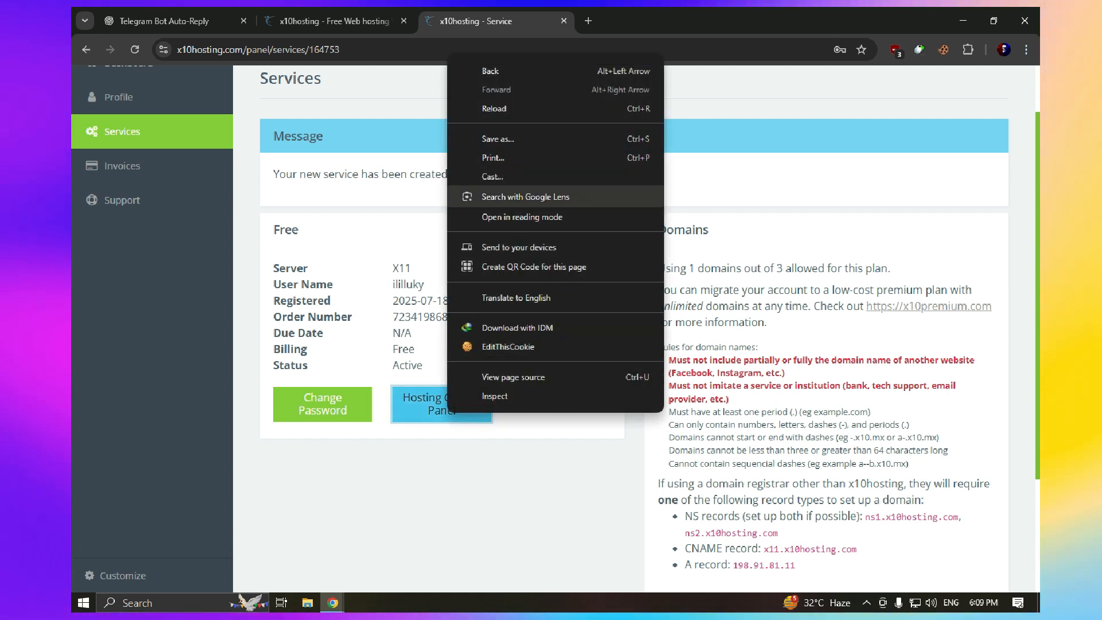
{"action": "double_click", "coordinate": [439, 405]}
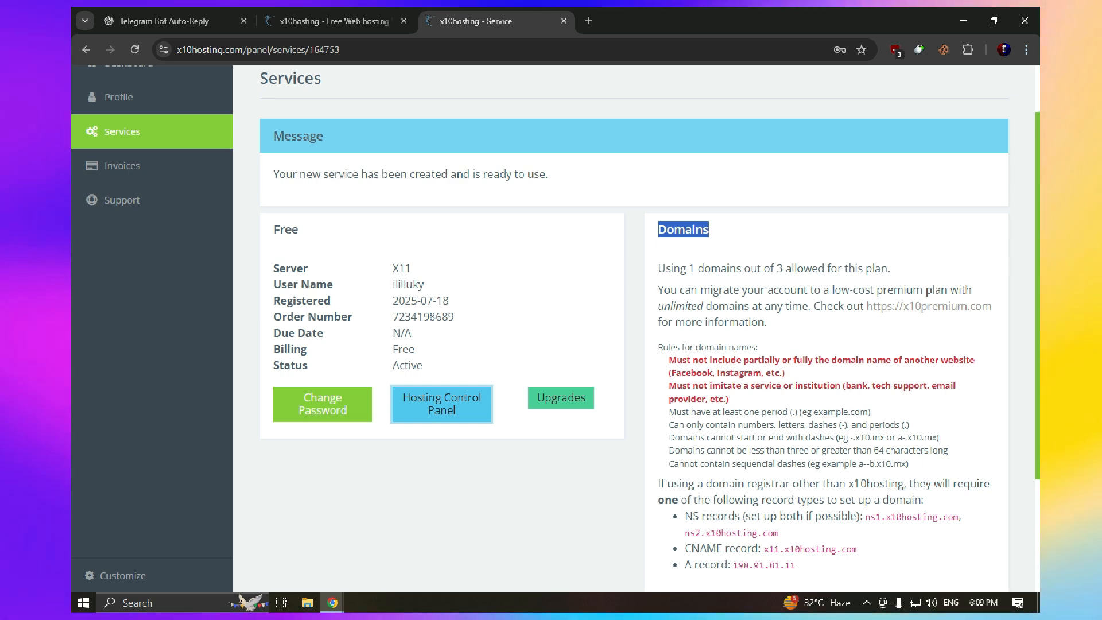
{"action": "left_click", "coordinate": [441, 405]}
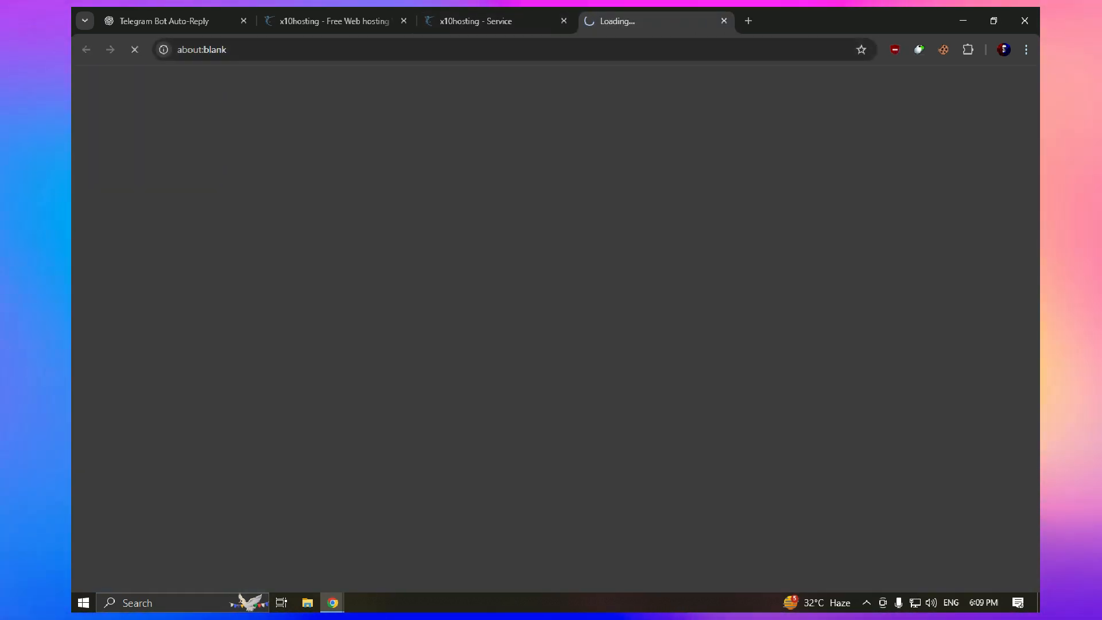
Bring up the loading 'Evolution | DirectAdmin' tab and open Chrome's extensions list
{"action": "left_click", "coordinate": [476, 21]}
{"action": "left_click", "coordinate": [643, 21]}
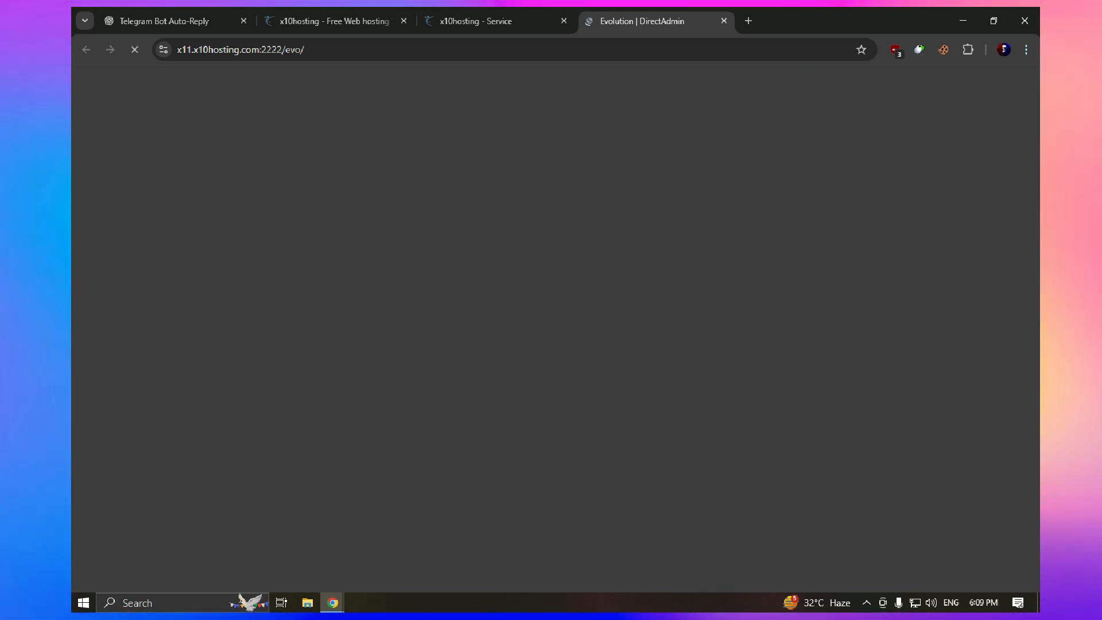
{"action": "left_click", "coordinate": [968, 49]}
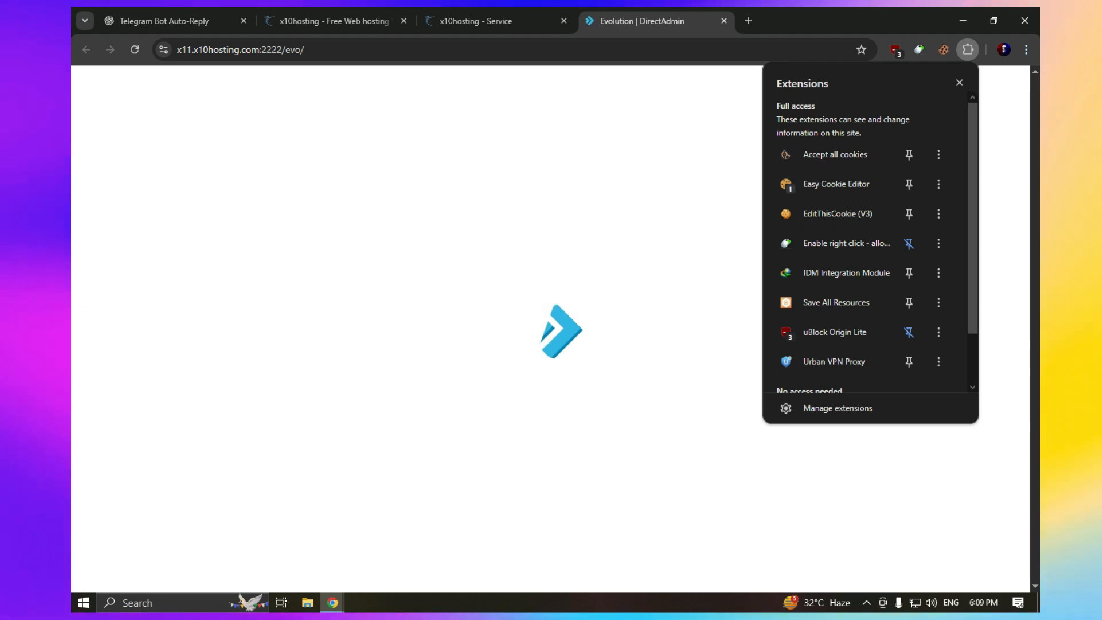
Disconnect the Urban VPN Proxy extension and close its popup
{"action": "left_click", "coordinate": [968, 49]}
{"action": "left_click", "coordinate": [968, 50]}
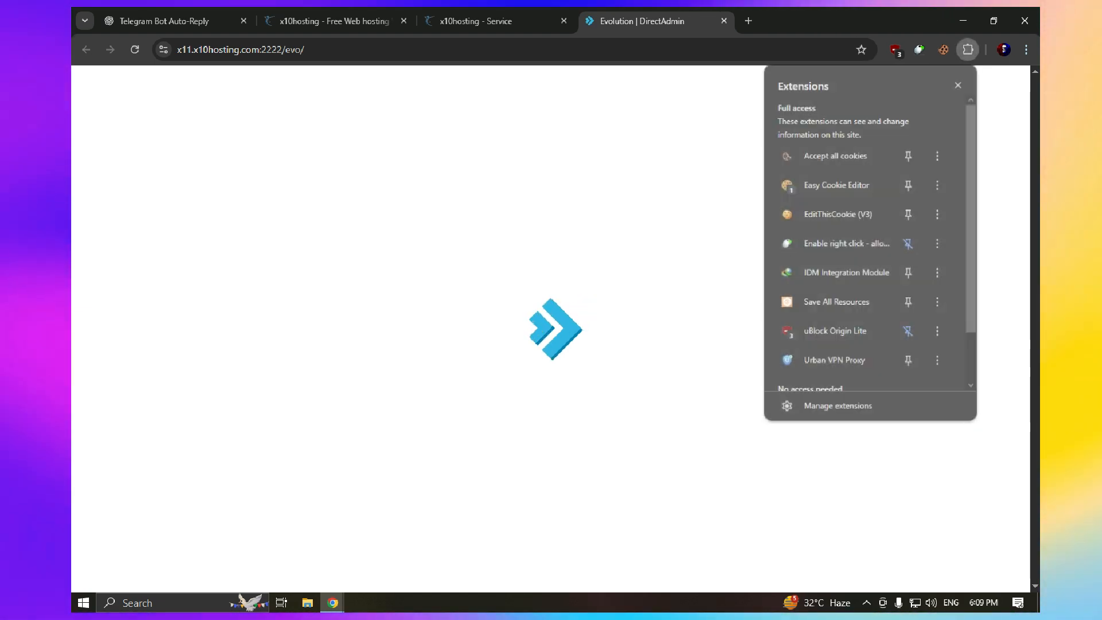
{"action": "scroll", "coordinate": [861, 258], "scroll_direction": "down", "scroll_amount": 1}
{"action": "left_click", "coordinate": [835, 298]}
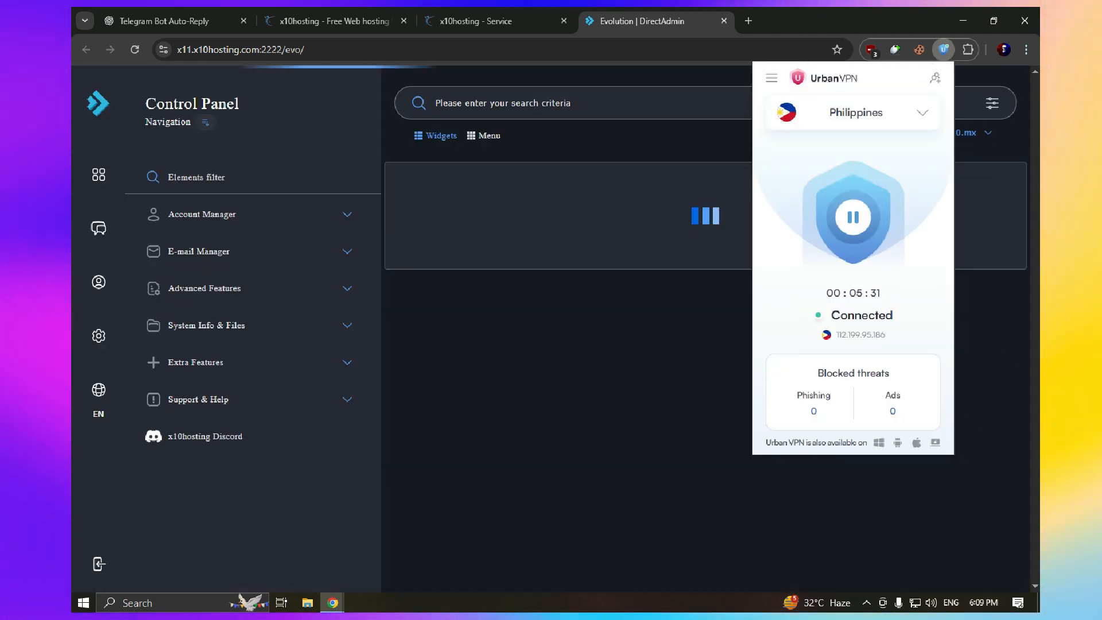
{"action": "double_click", "coordinate": [862, 315]}
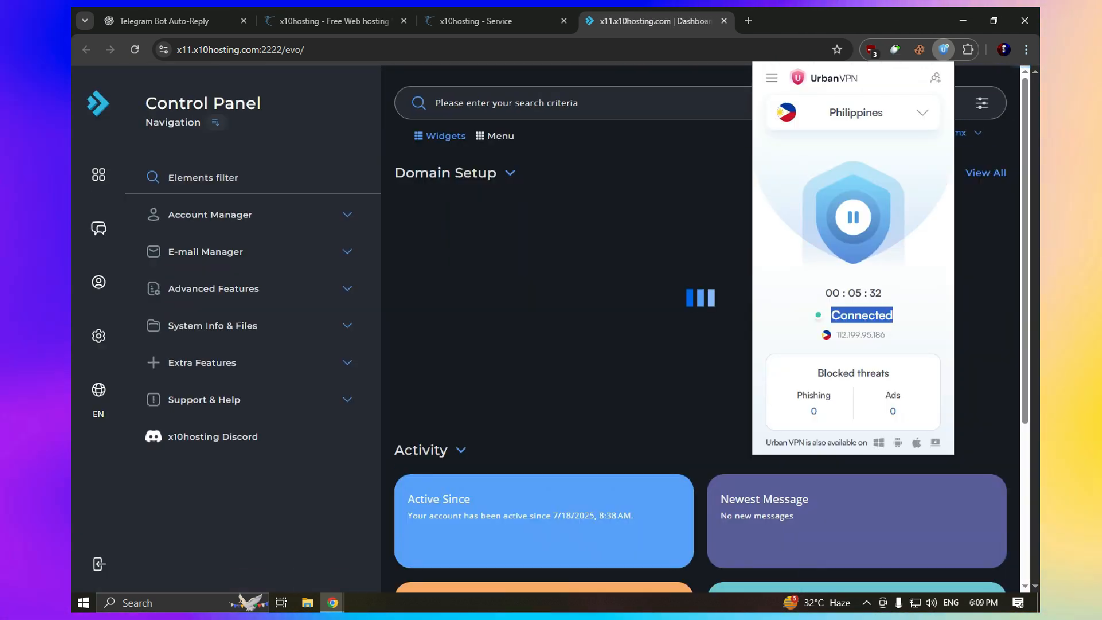
{"action": "left_click", "coordinate": [853, 217]}
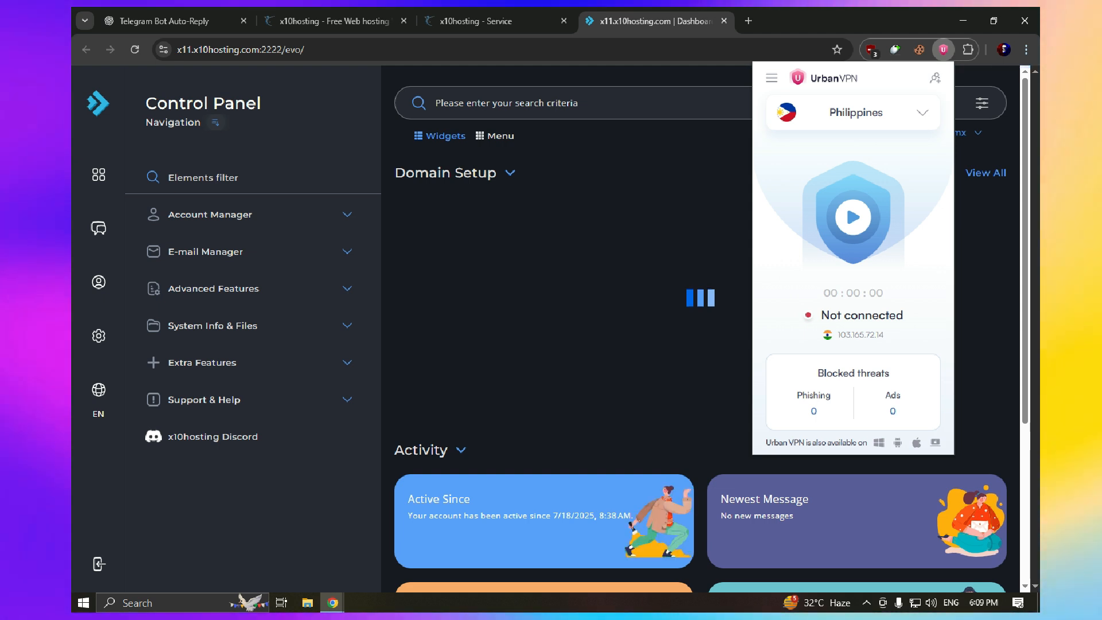
{"action": "left_click", "coordinate": [574, 230]}
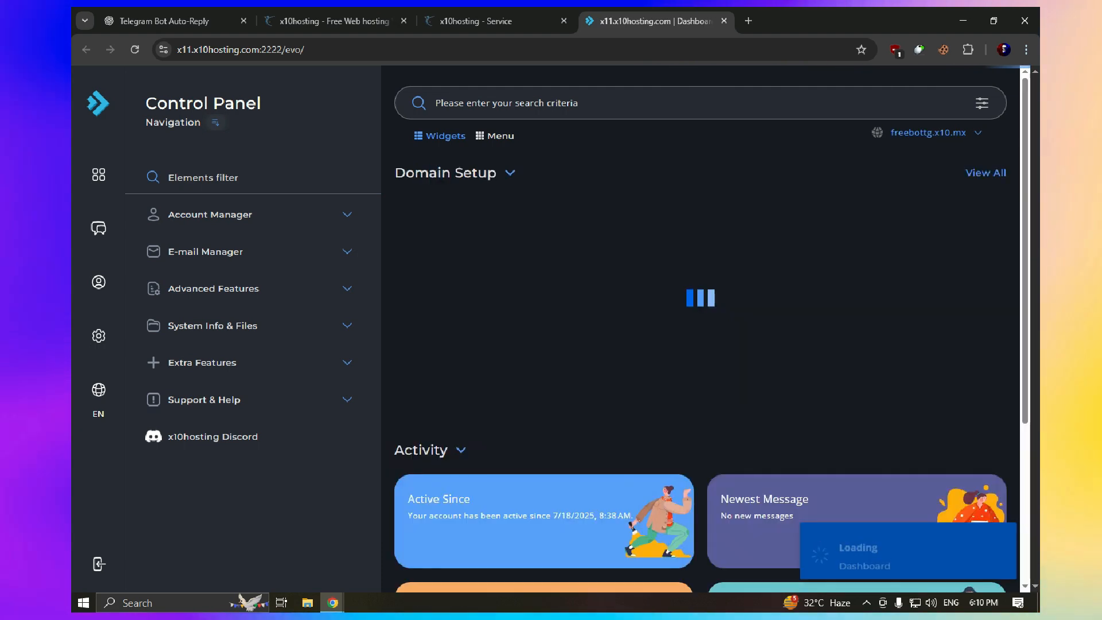
Scroll the dashboard and select the 0 B / 512 MB disk usage figures
{"action": "scroll", "coordinate": [700, 327], "scroll_direction": "down", "scroll_amount": 5}
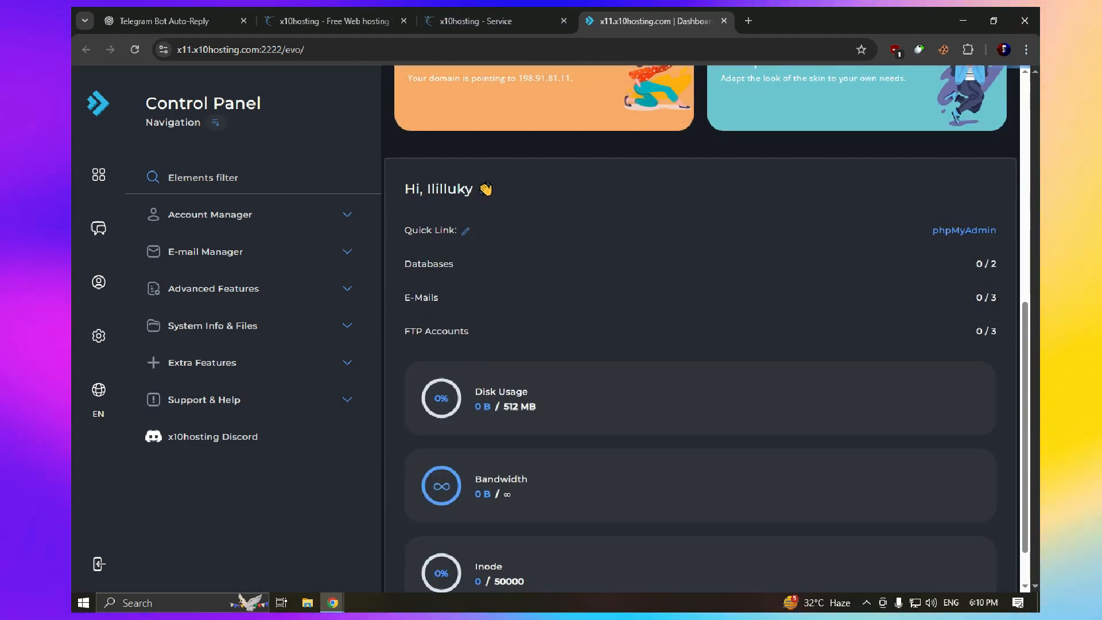
{"action": "scroll", "coordinate": [700, 327], "scroll_direction": "down", "scroll_amount": 1}
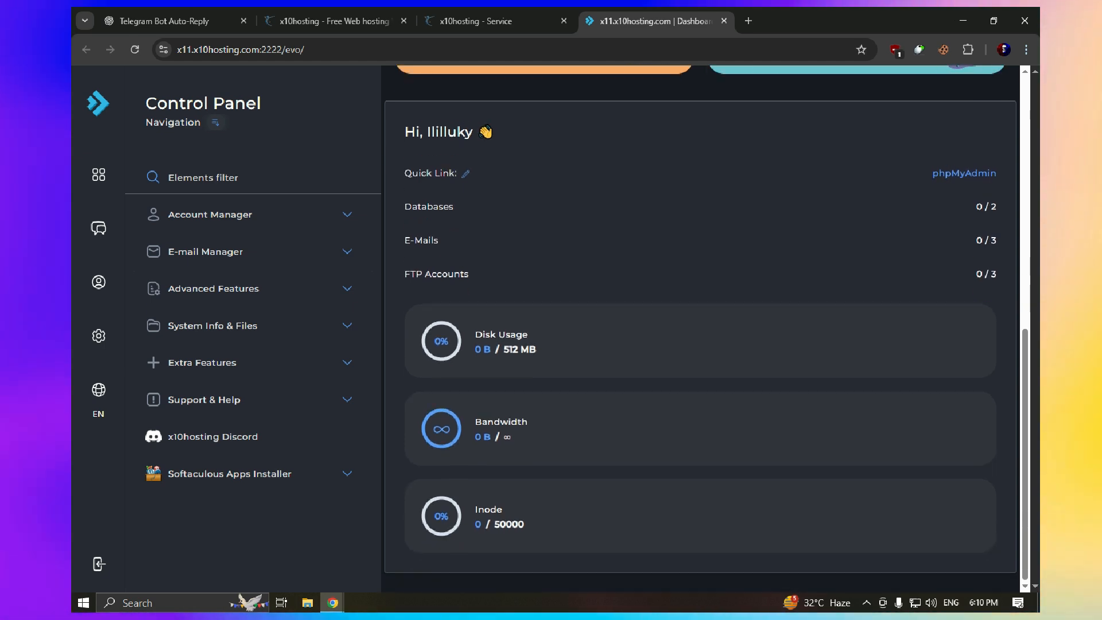
{"action": "scroll", "coordinate": [700, 327], "scroll_direction": "up", "scroll_amount": 6}
{"action": "scroll", "coordinate": [700, 327], "scroll_direction": "down", "scroll_amount": 6}
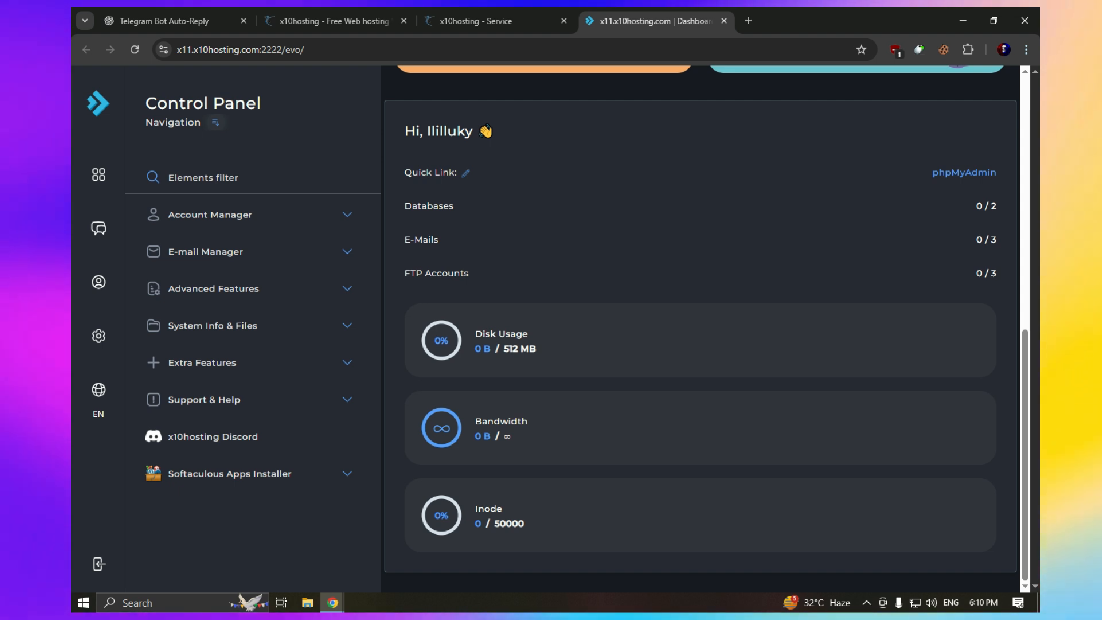
{"action": "left_click_drag", "start_coordinate": [537, 350], "coordinate": [474, 349]}
{"action": "left_click", "coordinate": [538, 349]}
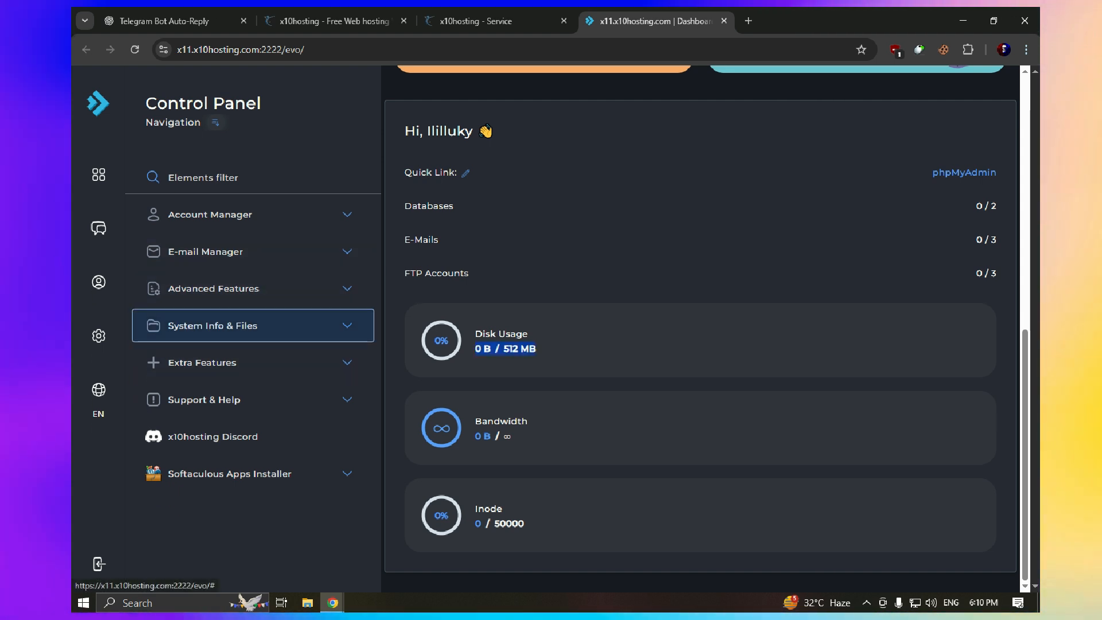
Expand the file options in the sidebar and open File Manager in a new tab
{"action": "left_click", "coordinate": [253, 289]}
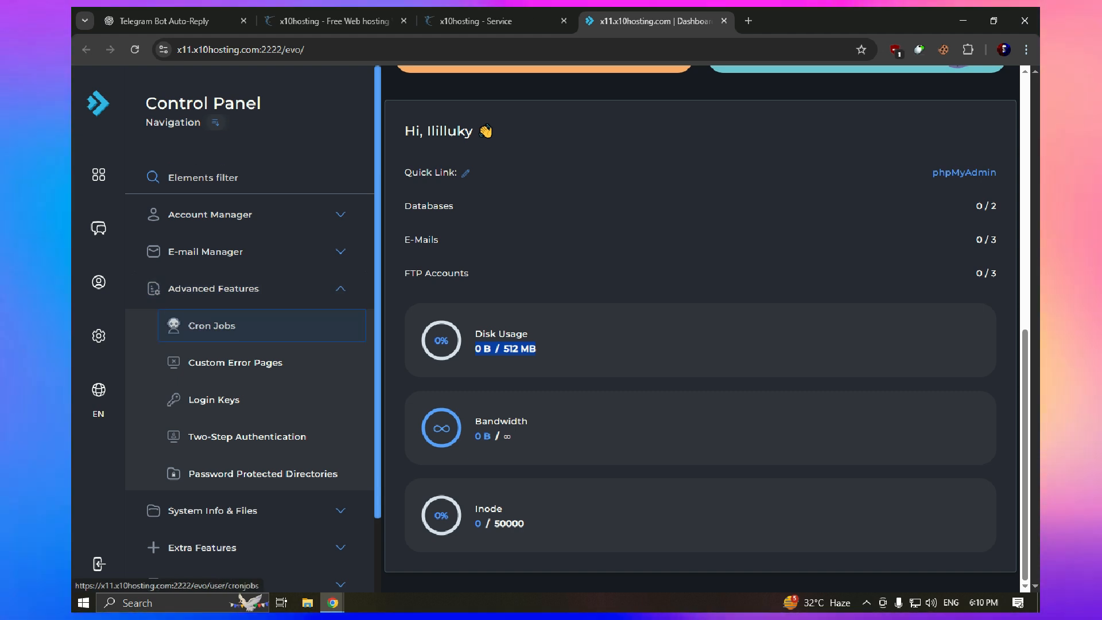
{"action": "left_click", "coordinate": [253, 289]}
{"action": "left_click", "coordinate": [253, 325]}
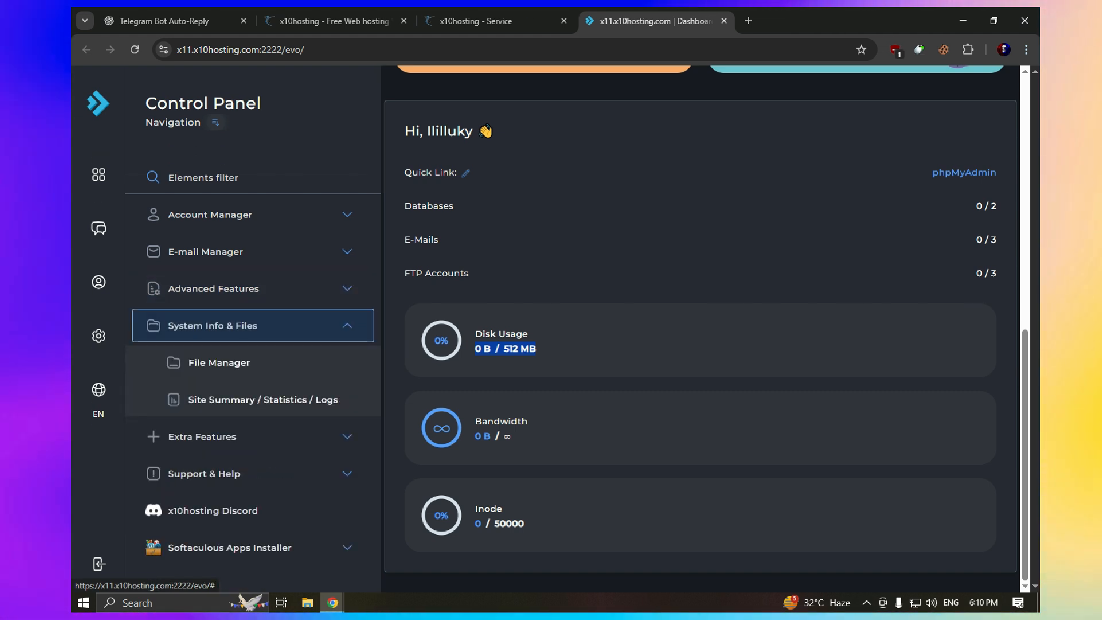
{"action": "left_click", "coordinate": [220, 362]}
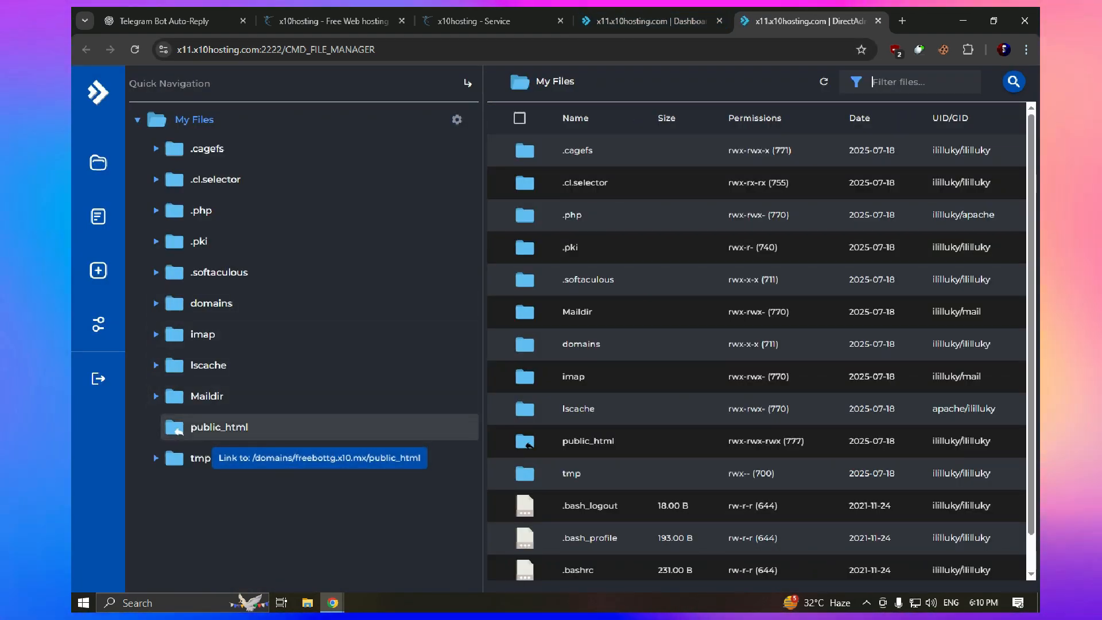
Delete all eight default files from the public_html folder
{"action": "left_click", "coordinate": [175, 427]}
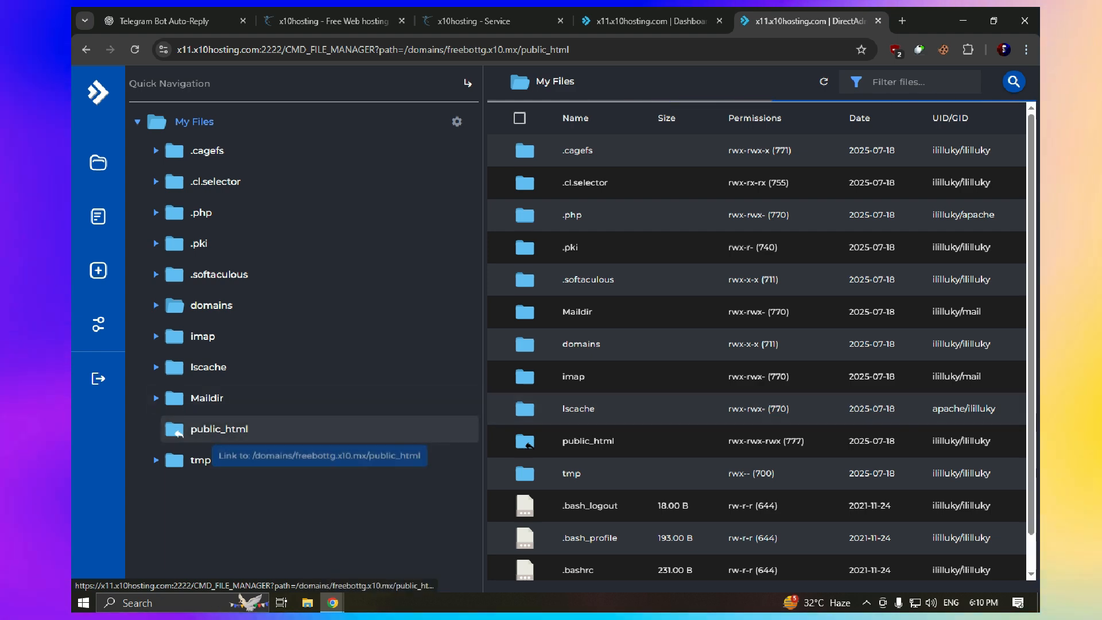
{"action": "left_click", "coordinate": [520, 118]}
{"action": "right_click", "coordinate": [576, 289]}
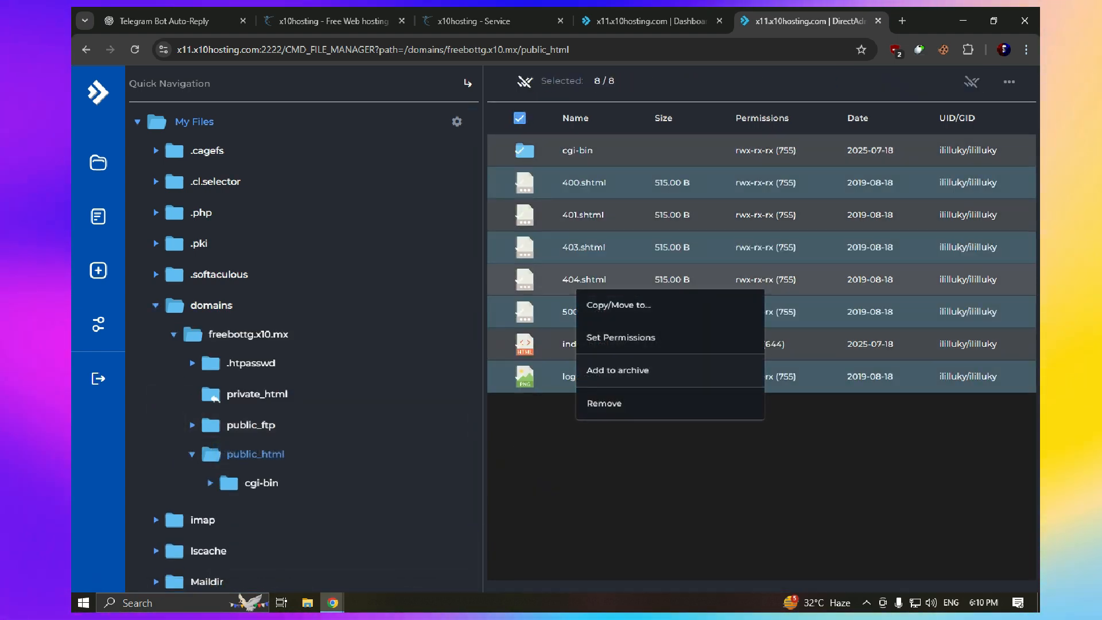
{"action": "left_click", "coordinate": [604, 403]}
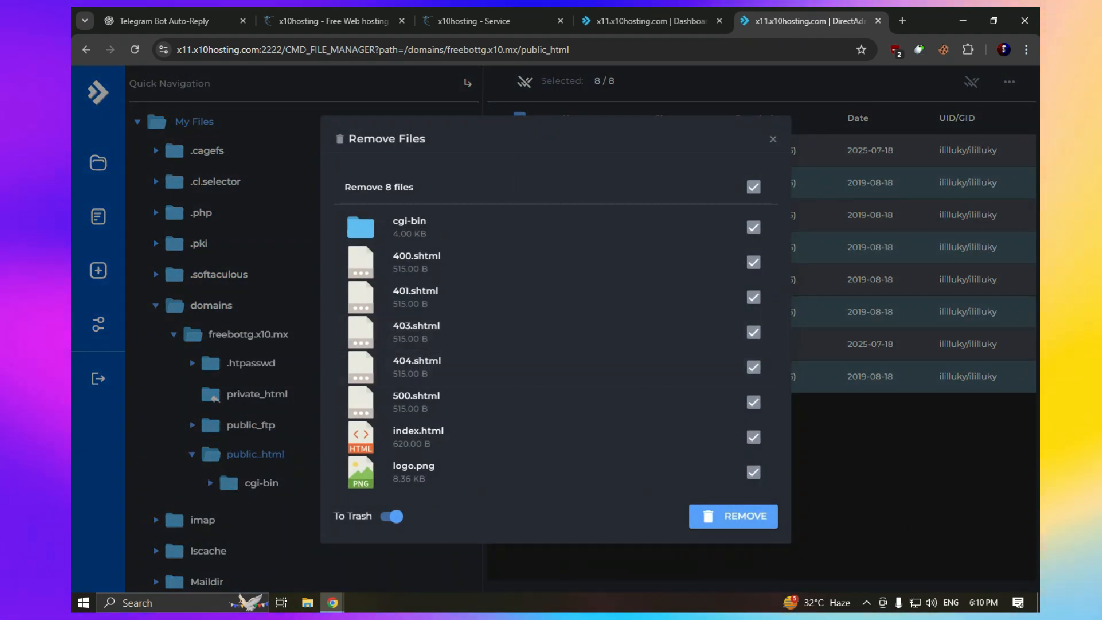
{"action": "left_click", "coordinate": [733, 516]}
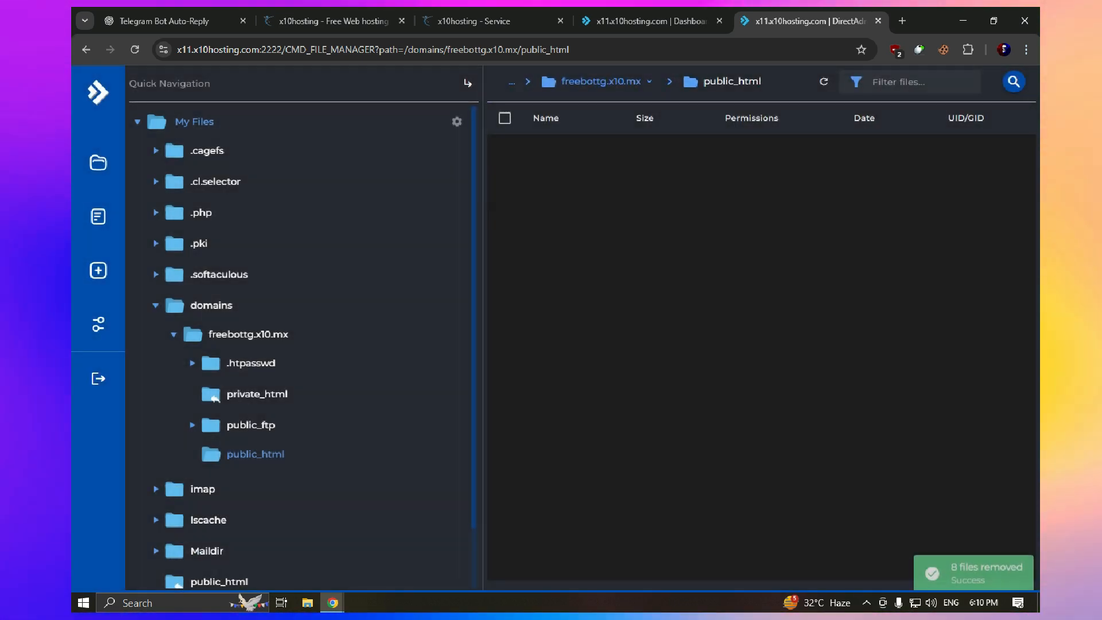
Bring up the empty folder's context menu and dismiss it
{"action": "right_click", "coordinate": [648, 212]}
{"action": "right_click", "coordinate": [597, 174]}
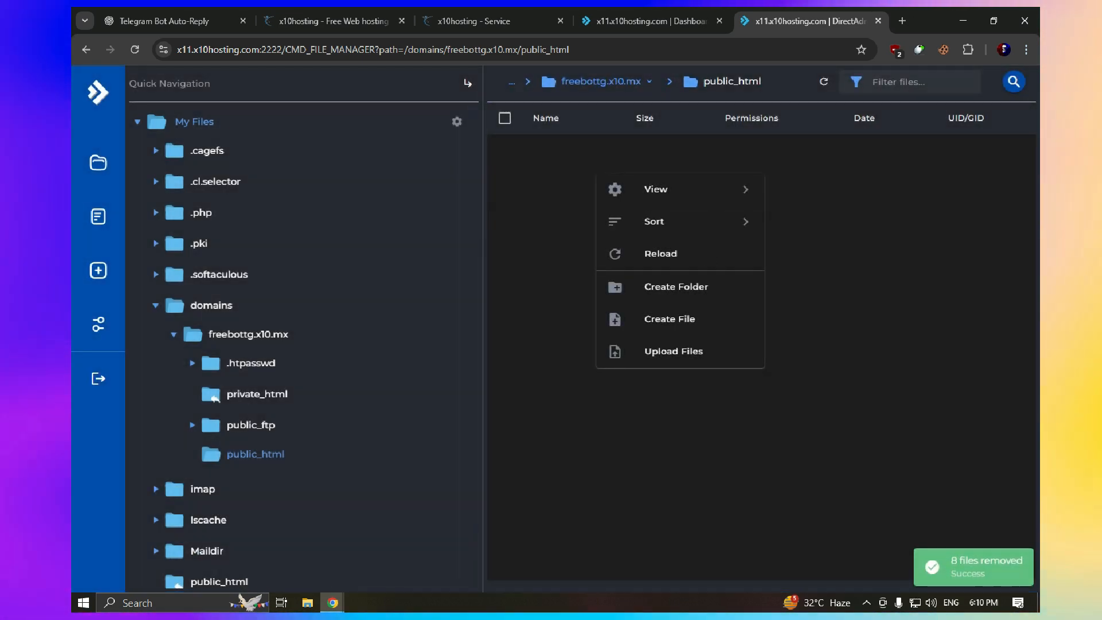
{"action": "left_click", "coordinate": [574, 167]}
Create a new empty file named bot.php in public_html
{"action": "left_click", "coordinate": [994, 21]}
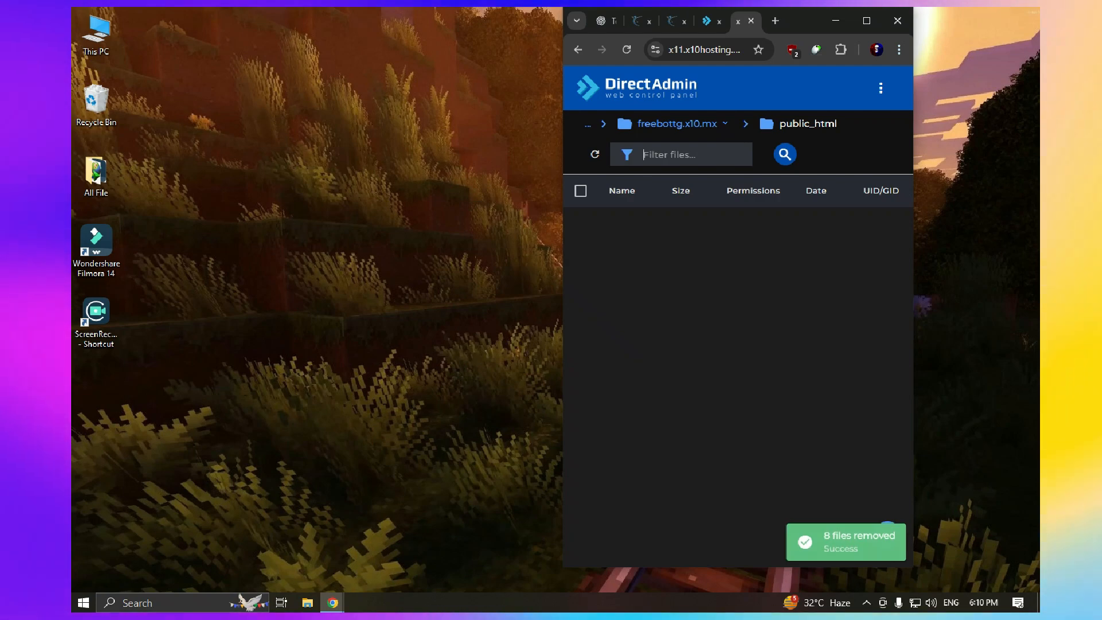
{"action": "left_click", "coordinate": [881, 87]}
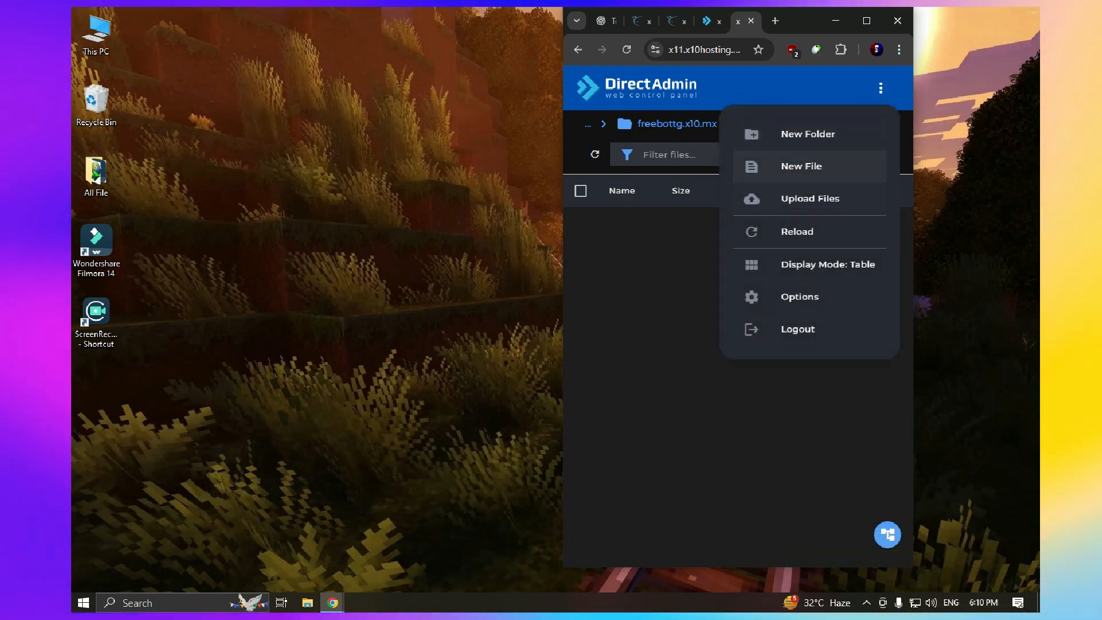
{"action": "left_click", "coordinate": [802, 166]}
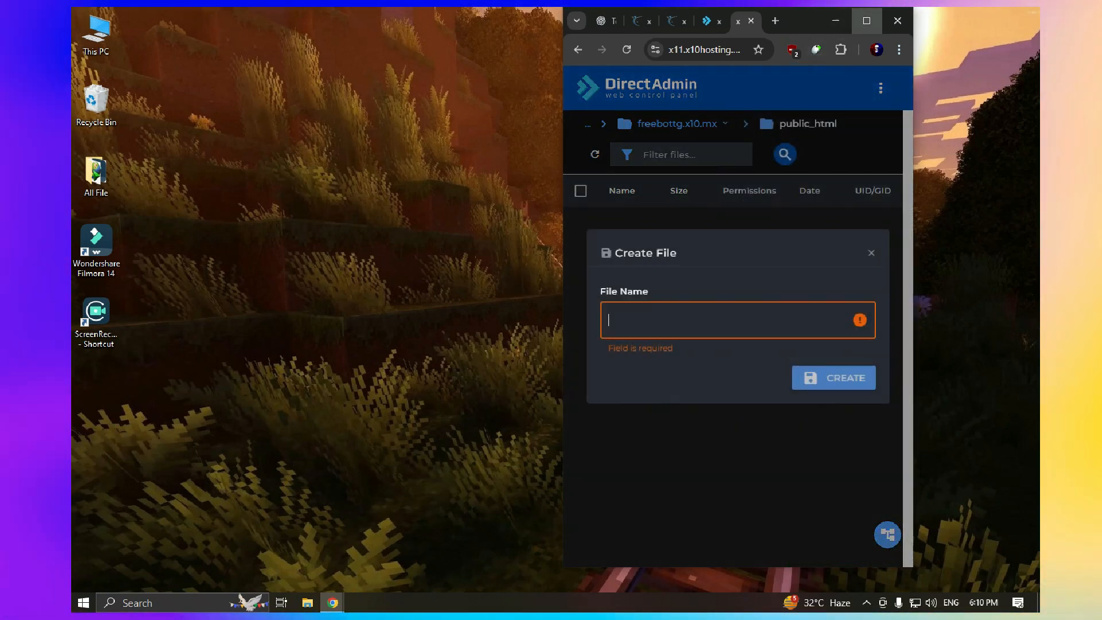
{"action": "left_click", "coordinate": [867, 21]}
{"action": "type", "text": "bot"}
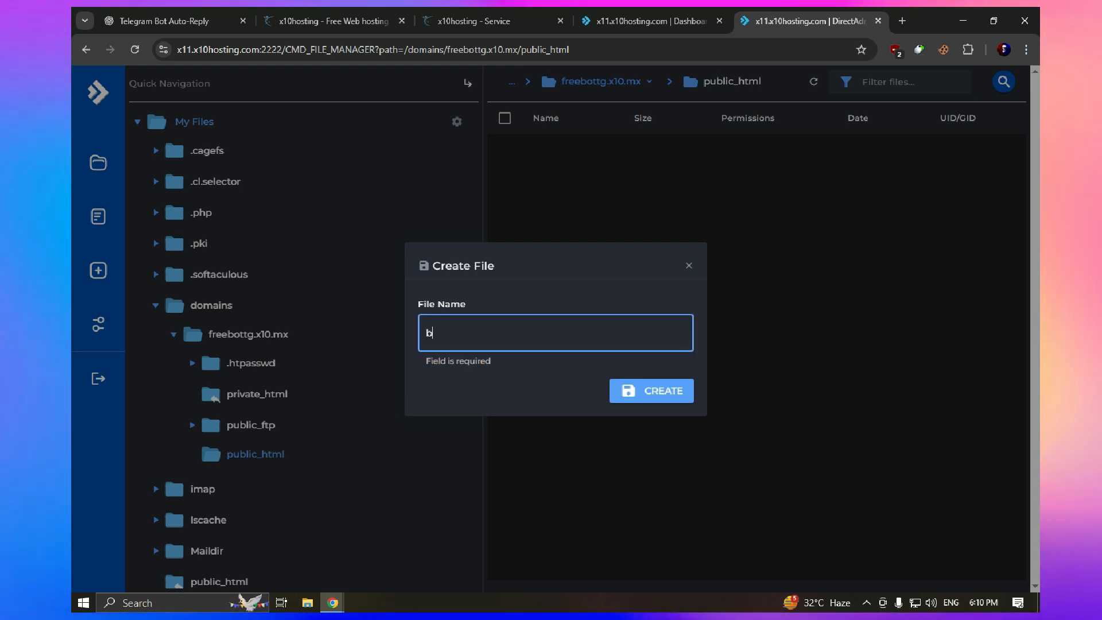
{"action": "key", "text": "BackSpace"}
{"action": "key", "text": "BackSpace"}
{"action": "key", "text": "BackSpace"}
{"action": "type", "text": "bot"}
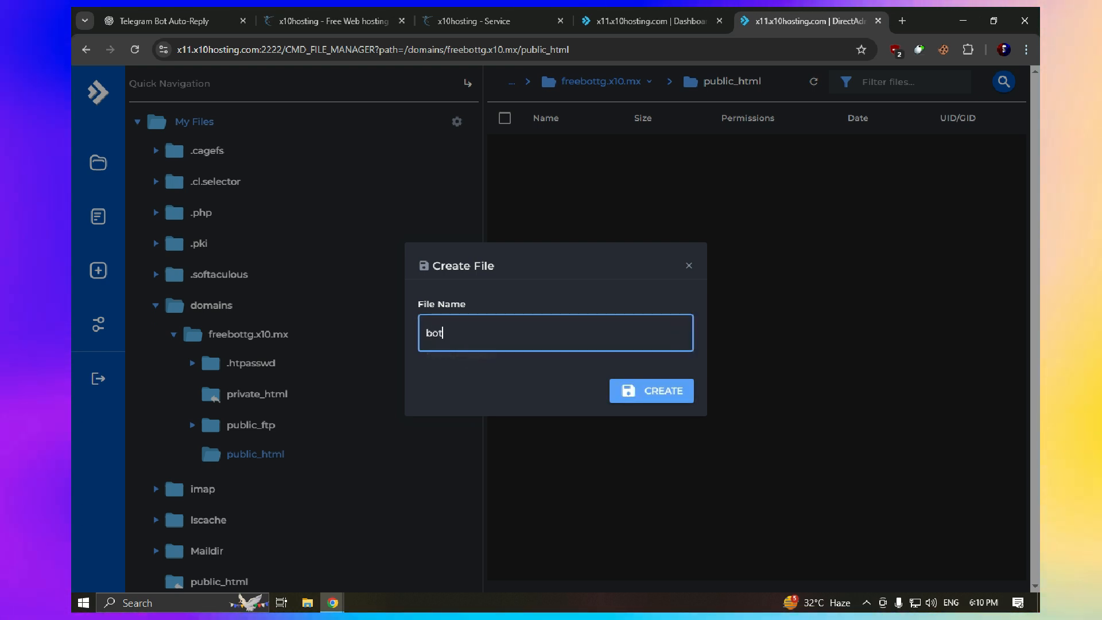
{"action": "type", "text": ".d"}
{"action": "key", "text": "BackSpace"}
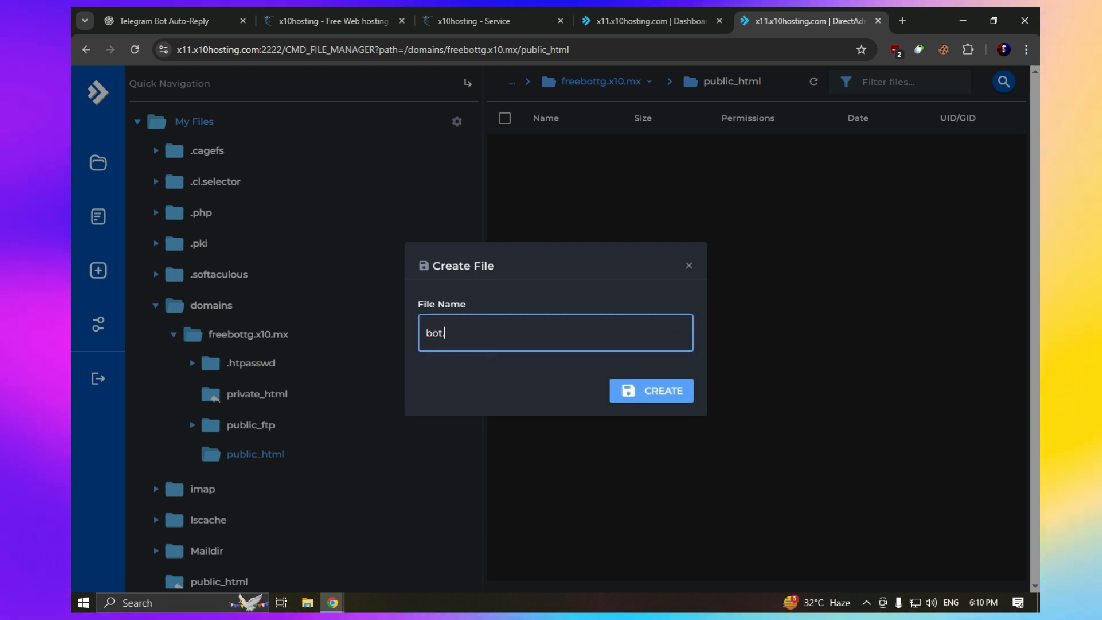
{"action": "type", "text": "php"}
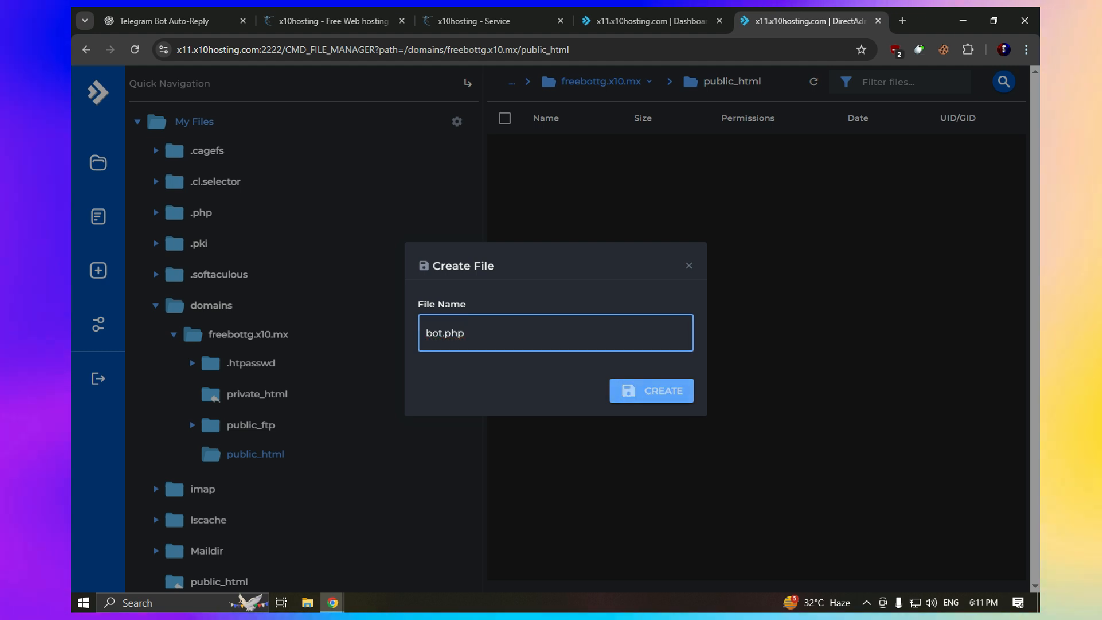
{"action": "key", "text": "Return"}
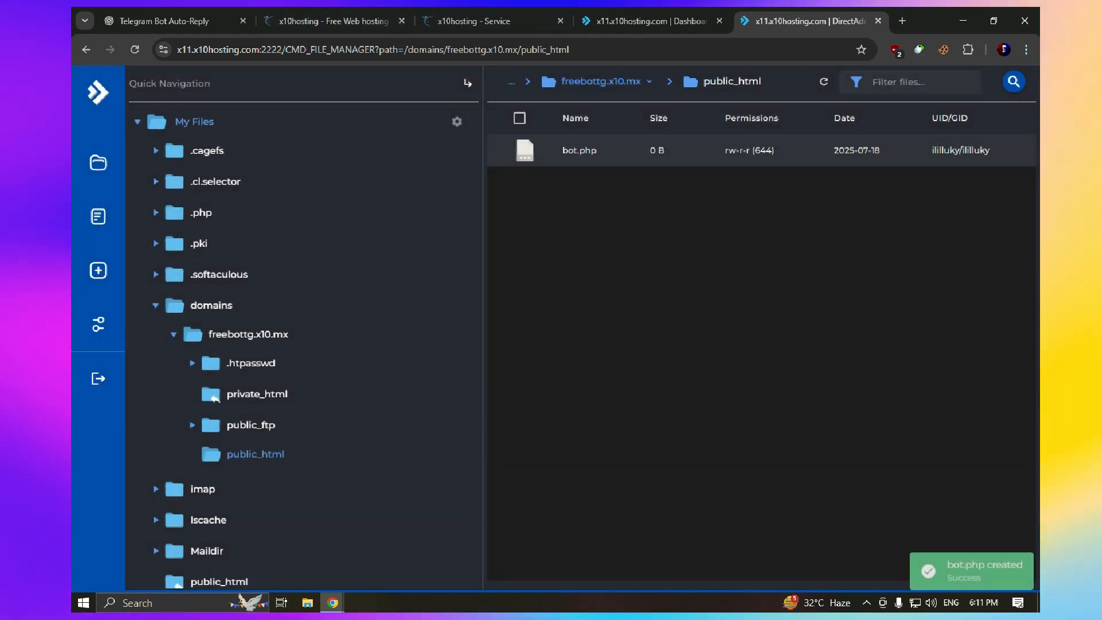
{"action": "right_click", "coordinate": [560, 150]}
Open bot.php in the editor and paste in the PHP code copied from ChatGPT
{"action": "left_click", "coordinate": [575, 170]}
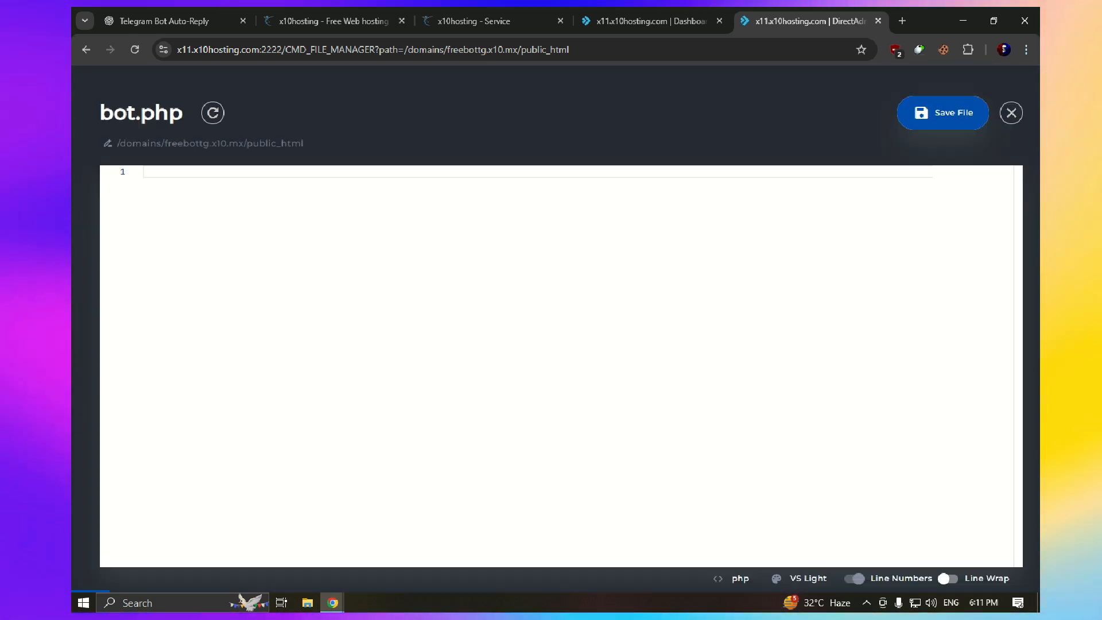
{"action": "left_click", "coordinate": [167, 21]}
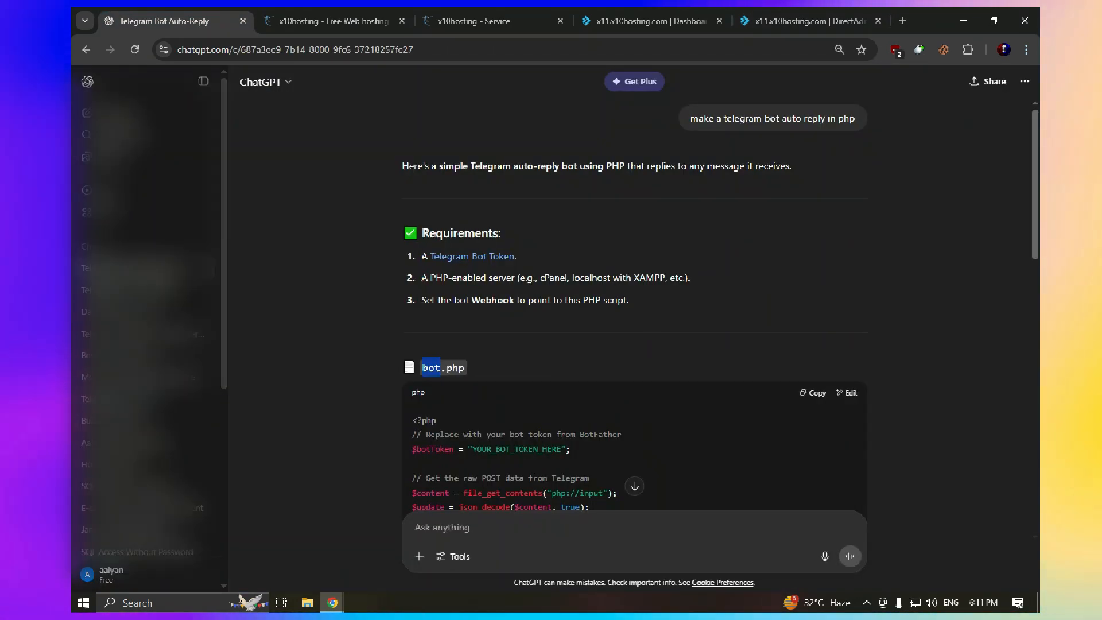
{"action": "scroll", "coordinate": [635, 310], "scroll_direction": "down", "scroll_amount": 5}
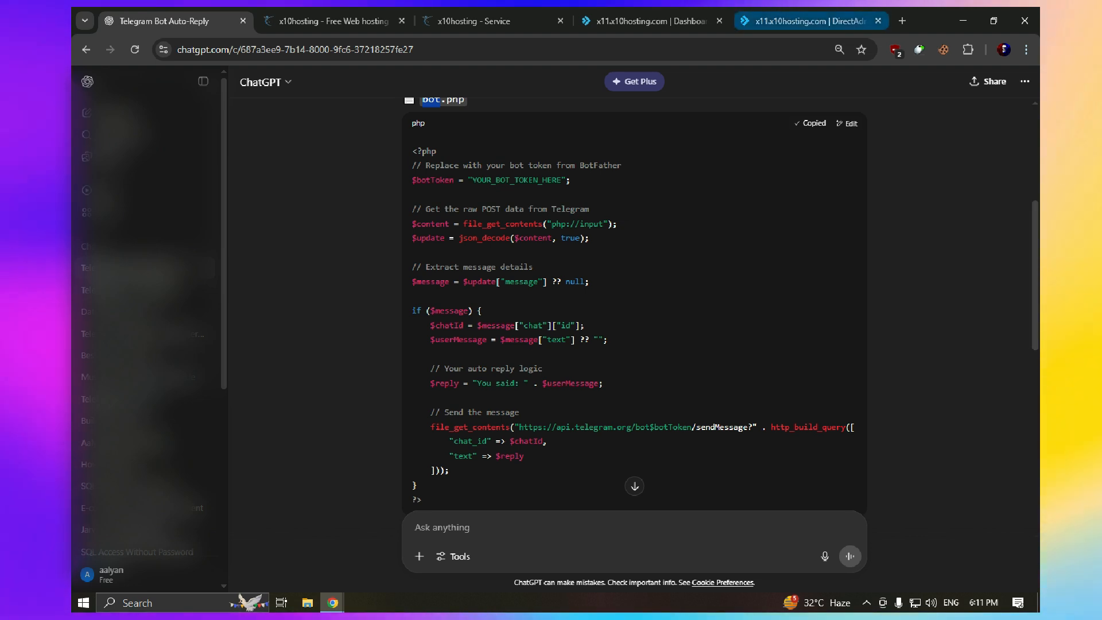
{"action": "left_click", "coordinate": [809, 21]}
{"action": "key", "text": "ctrl+v"}
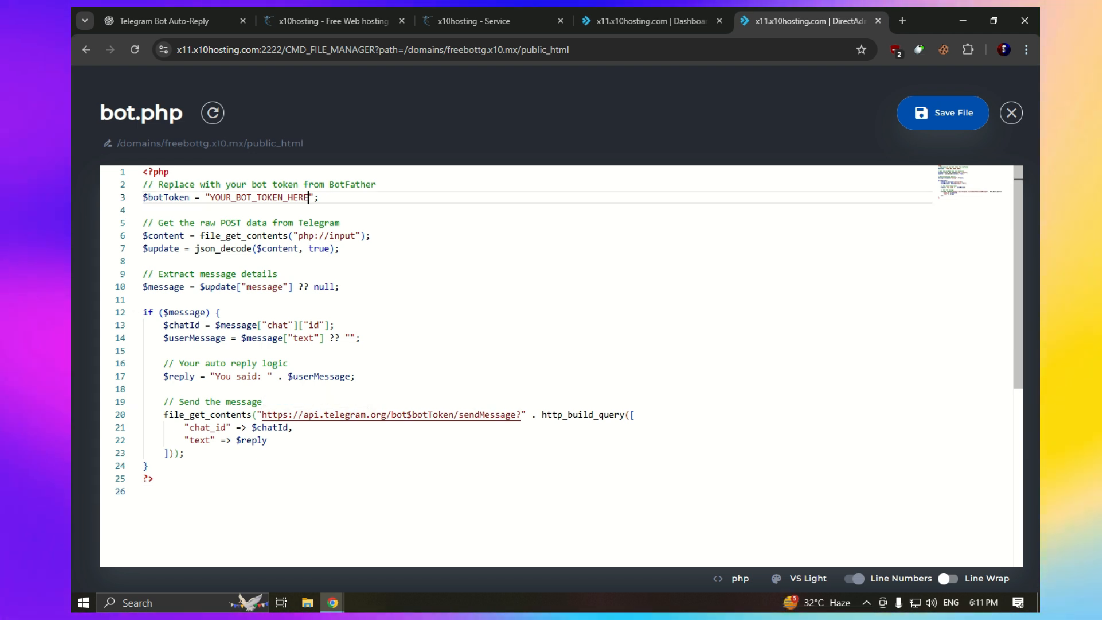
{"action": "left_click_drag", "start_coordinate": [309, 198], "coordinate": [211, 198]}
Select all the code and launch the Telegram desktop app
{"action": "key", "text": "ctrl+a"}
{"action": "key", "text": "super"}
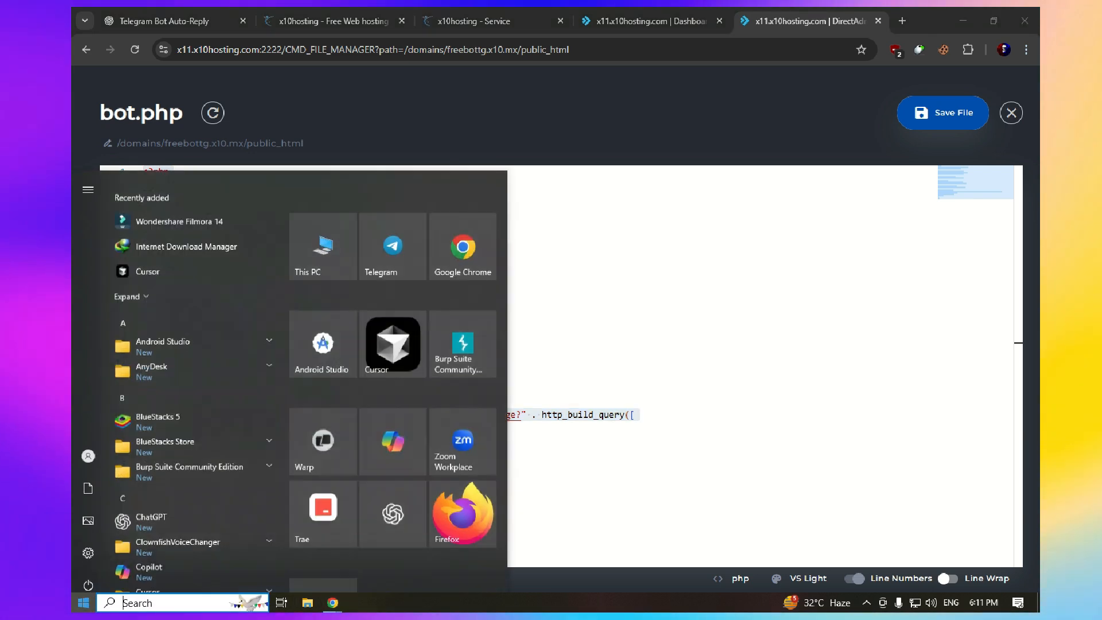
{"action": "left_click", "coordinate": [392, 236]}
Delete the old hnnn_bot through BotFather's /mybots menu
{"action": "left_click", "coordinate": [396, 223]}
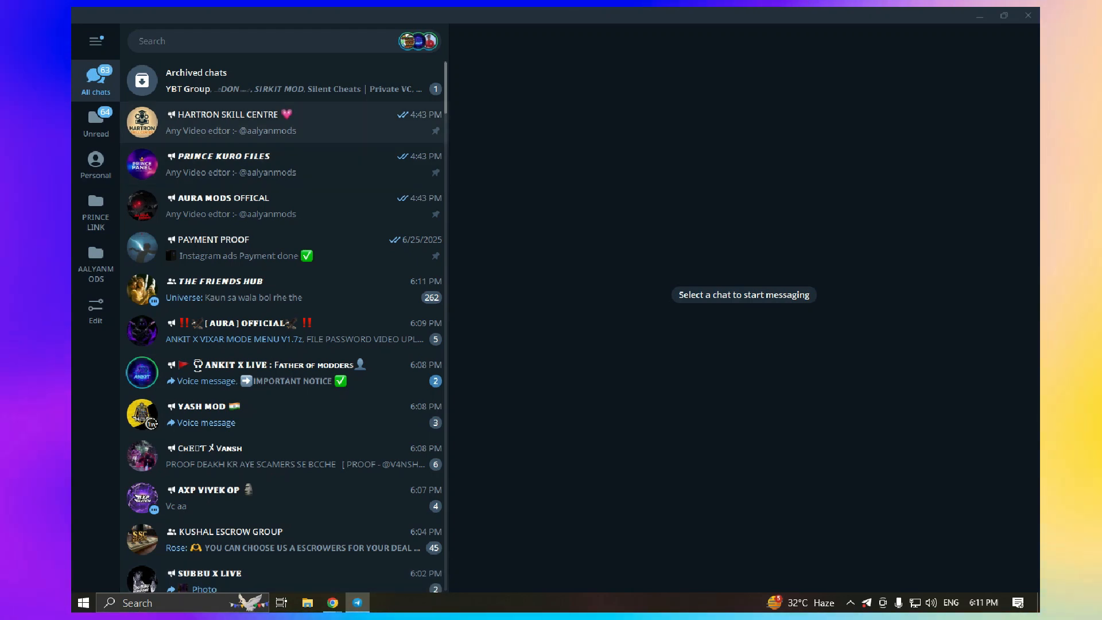
{"action": "left_click", "coordinate": [230, 194]}
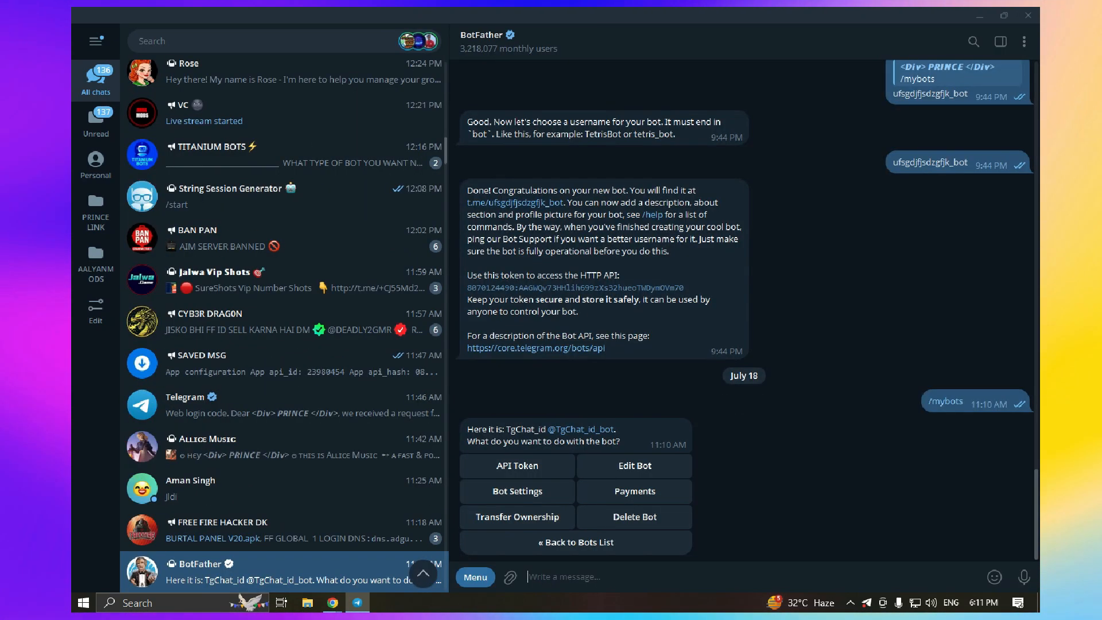
{"action": "left_click", "coordinate": [475, 577]}
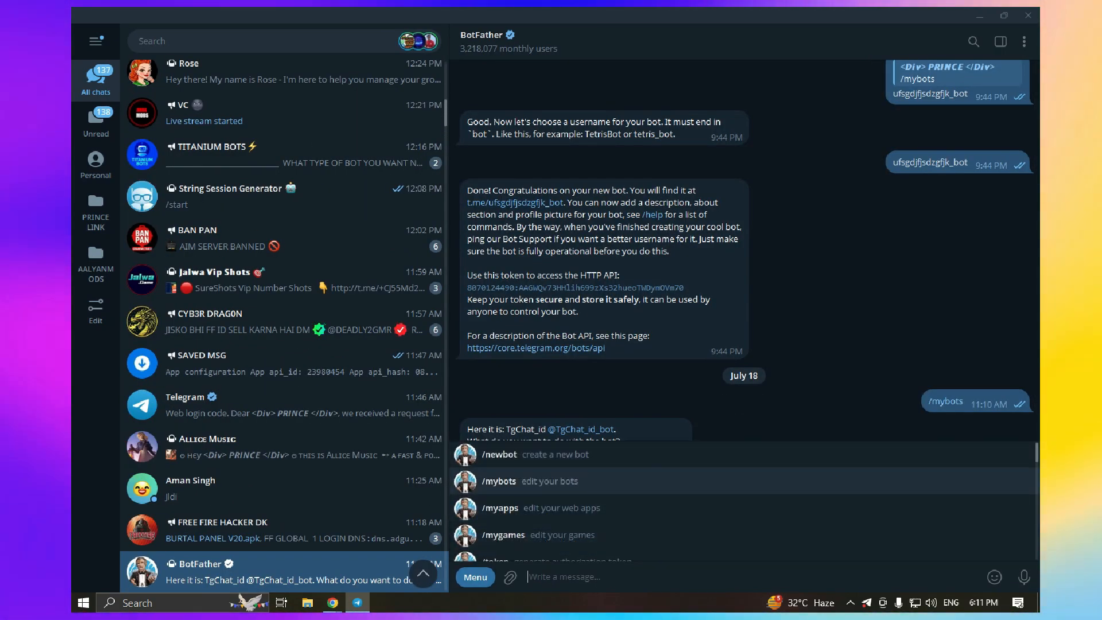
{"action": "left_click", "coordinate": [494, 480]}
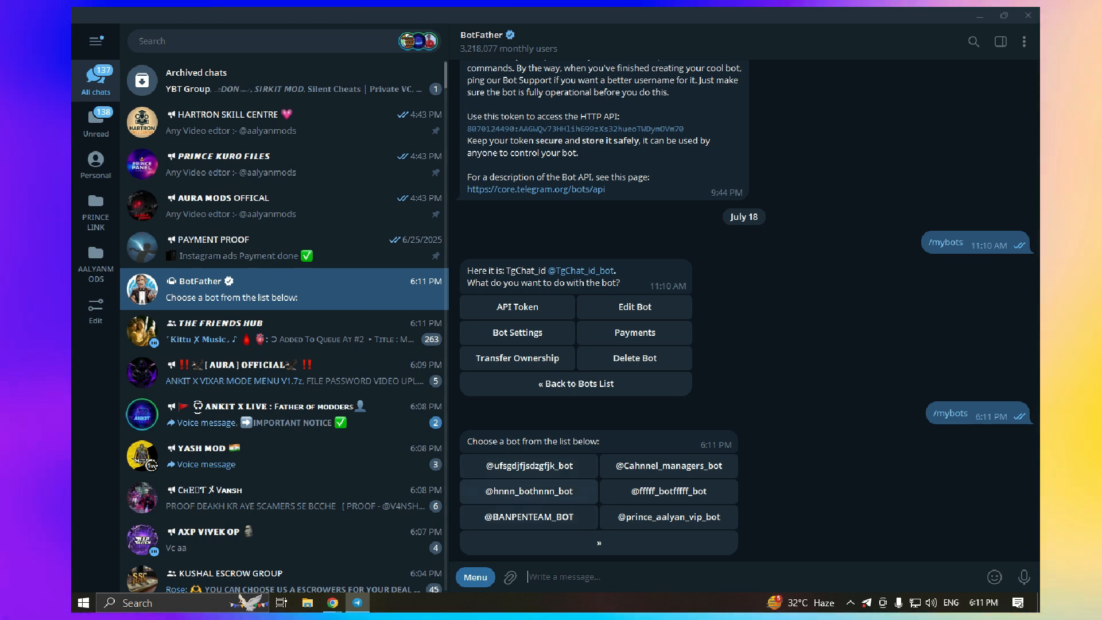
{"action": "left_click", "coordinate": [530, 491]}
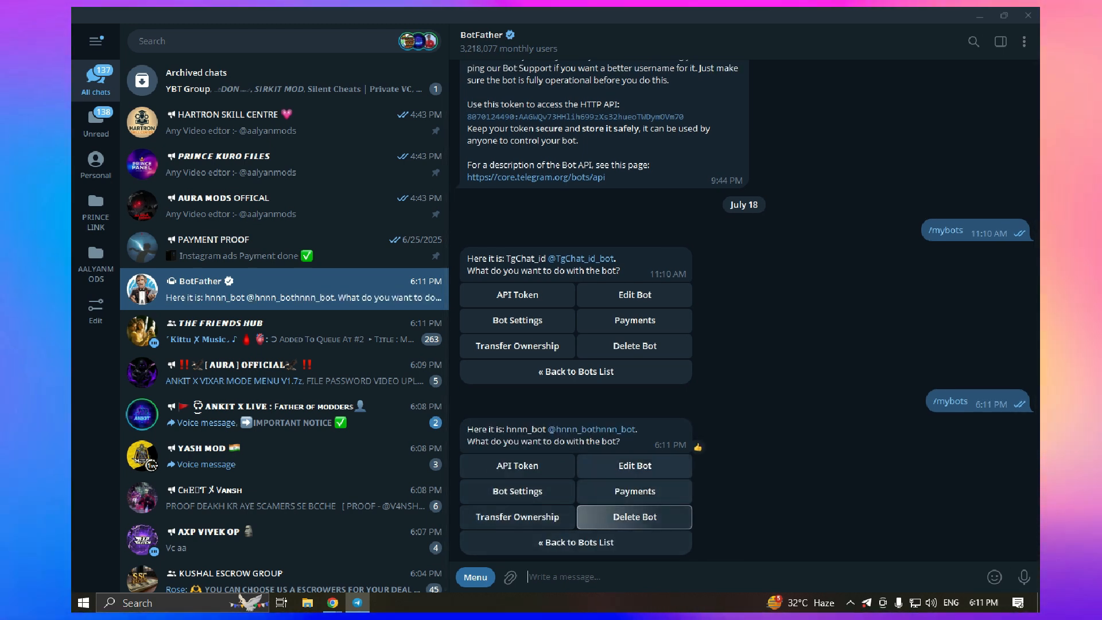
{"action": "left_click", "coordinate": [635, 516]}
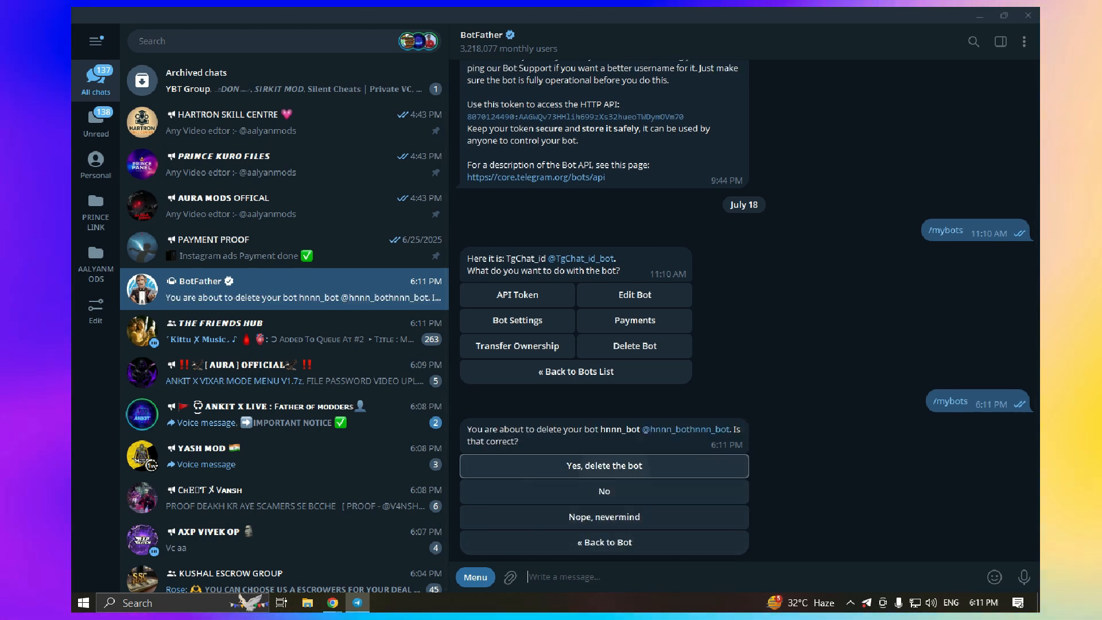
{"action": "left_click", "coordinate": [545, 465]}
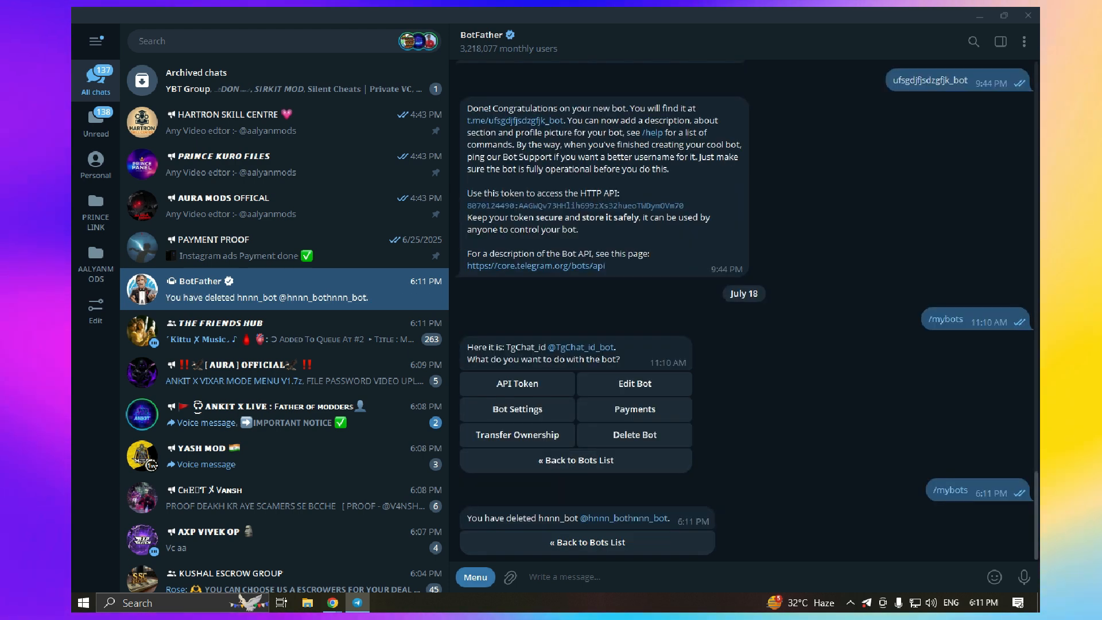
Create the new bot testbotviop_bot with /newbot and copy its API token
{"action": "left_click", "coordinate": [475, 577]}
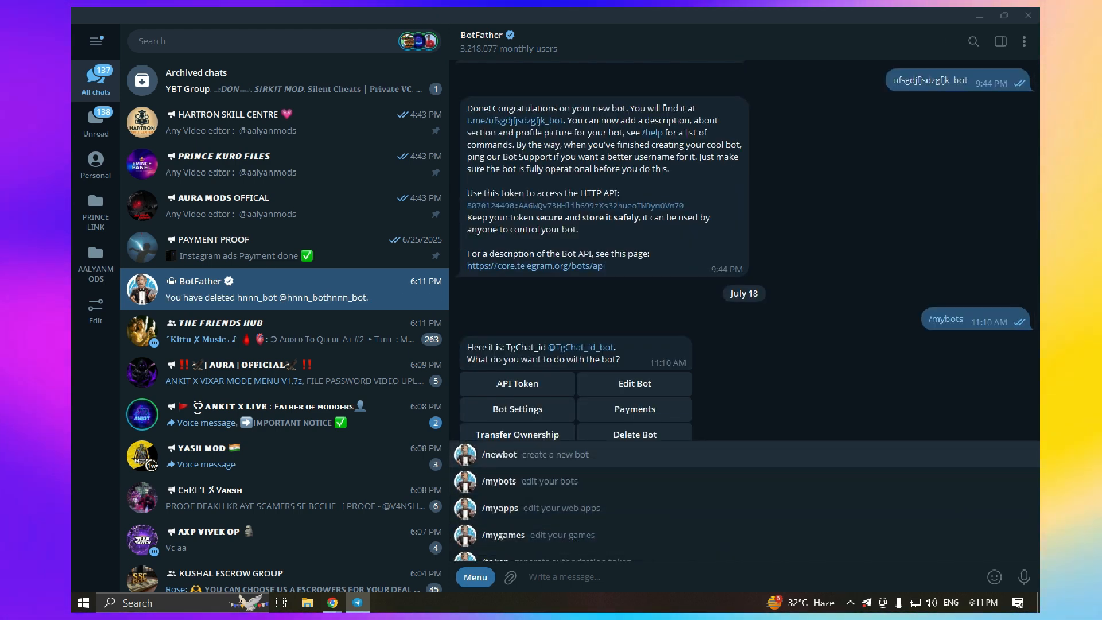
{"action": "left_click", "coordinate": [500, 454]}
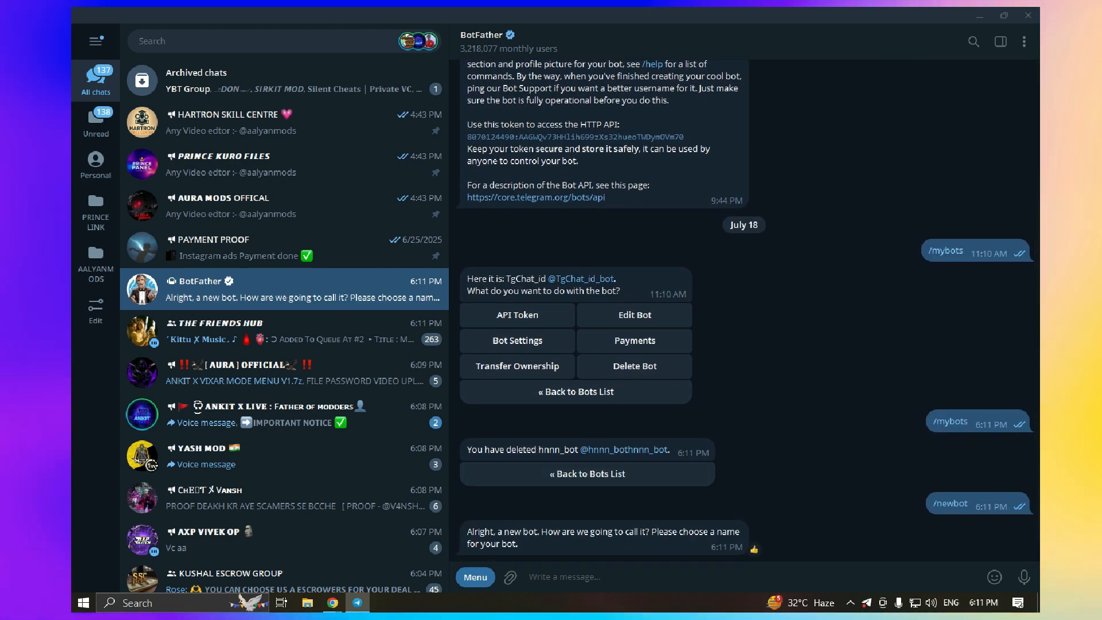
{"action": "key", "text": "BackSpace"}
{"action": "key", "text": "BackSpace"}
{"action": "type", "text": "test"}
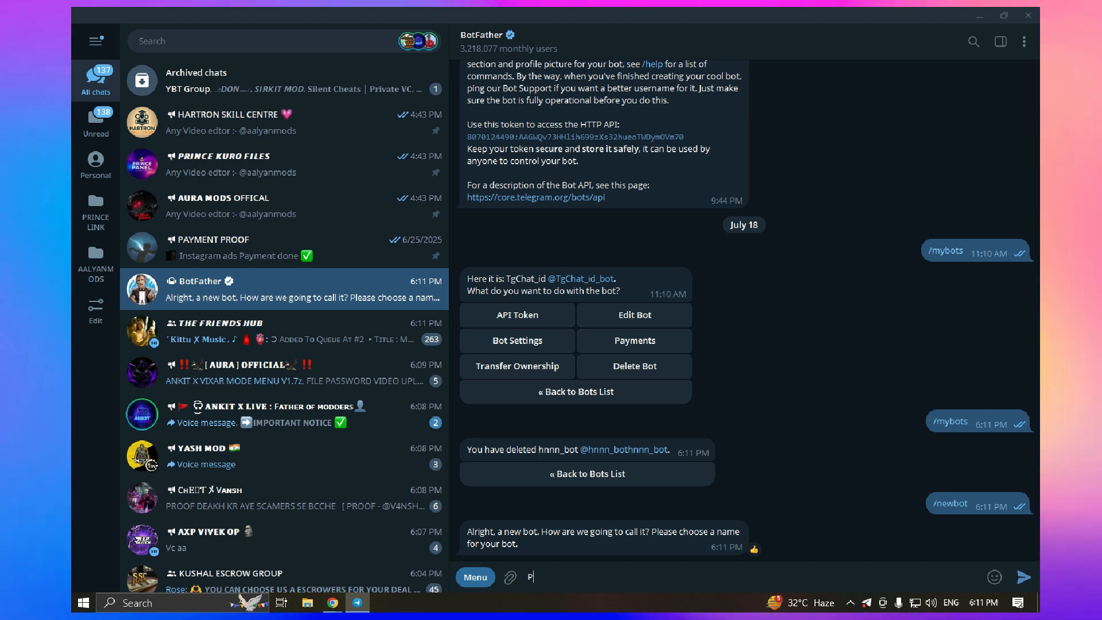
{"action": "type", "text": "eing "}
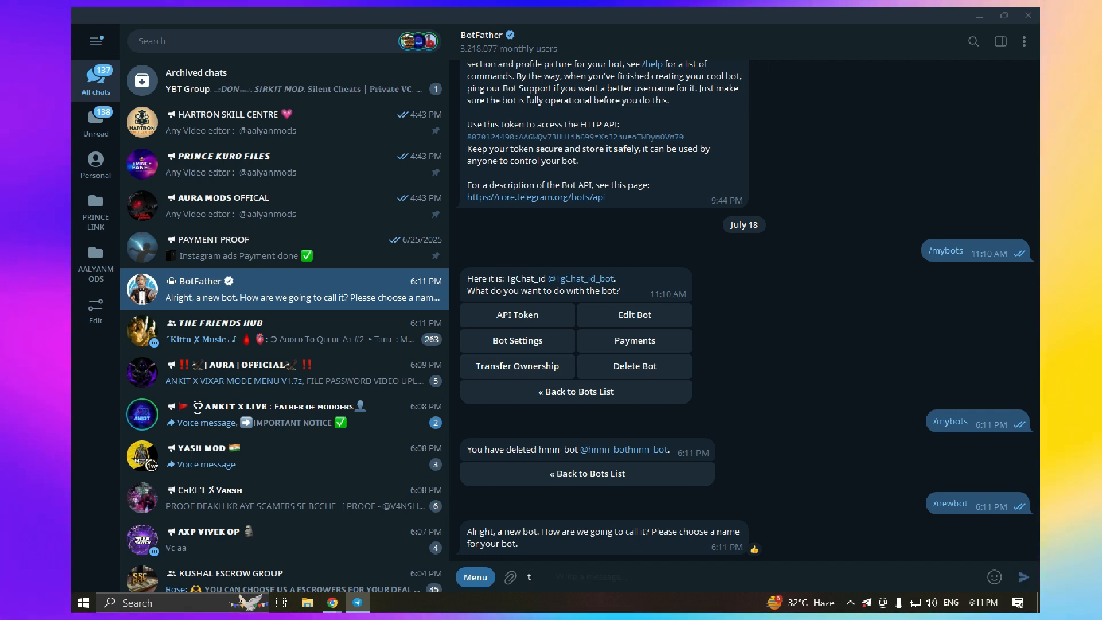
{"action": "type", "text": "estbotviop"}
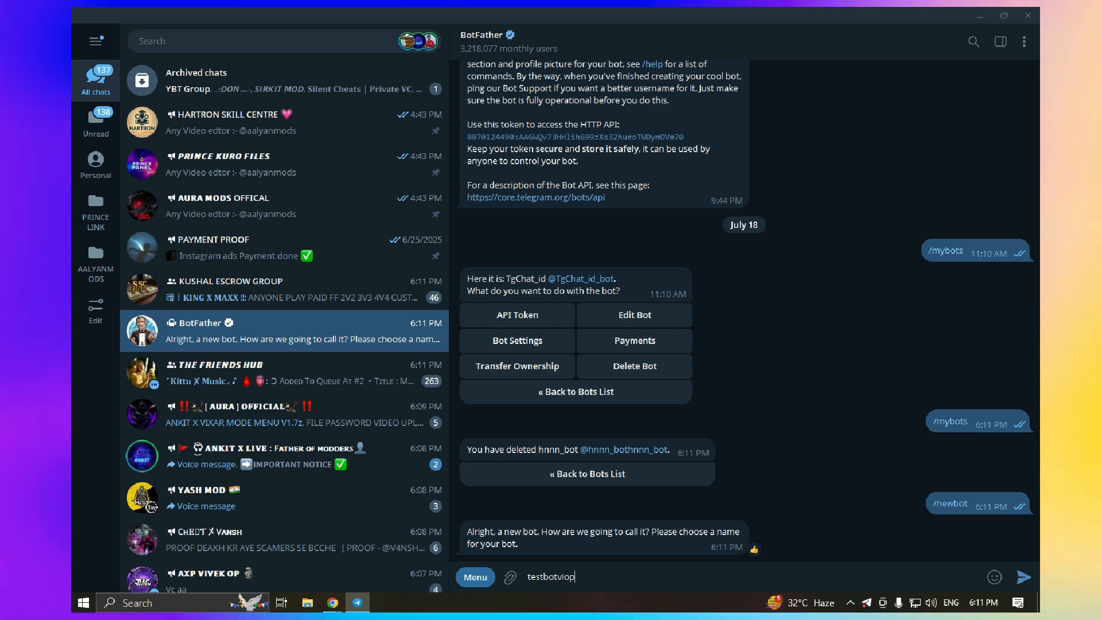
{"action": "type", "text": "_bo"}
{"action": "key", "text": "Return"}
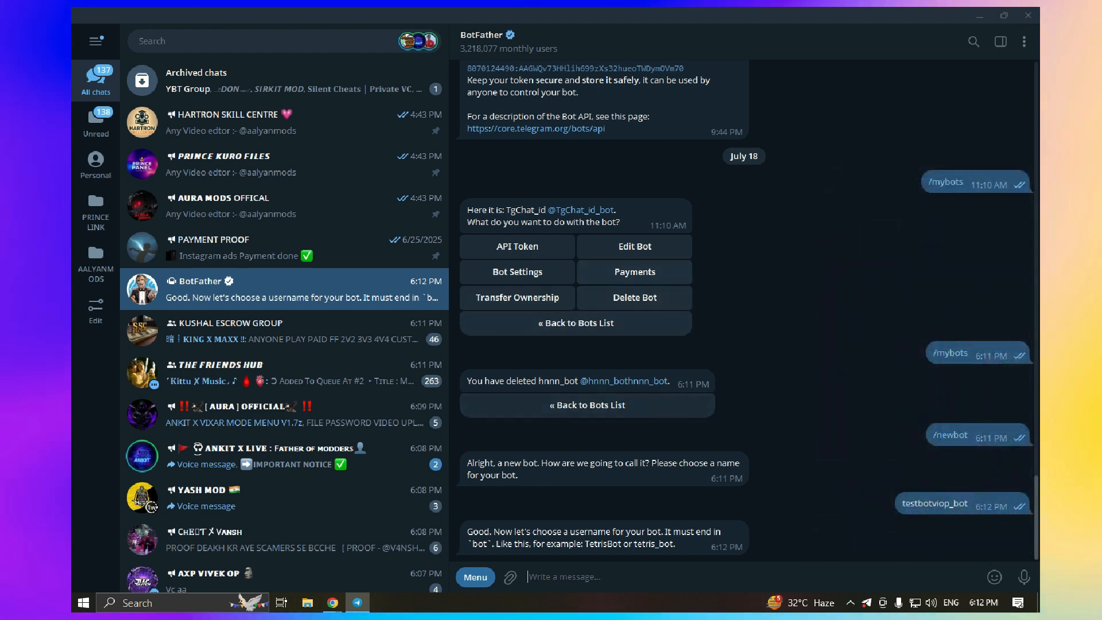
{"action": "right_click", "coordinate": [913, 504]}
{"action": "left_click", "coordinate": [835, 419]}
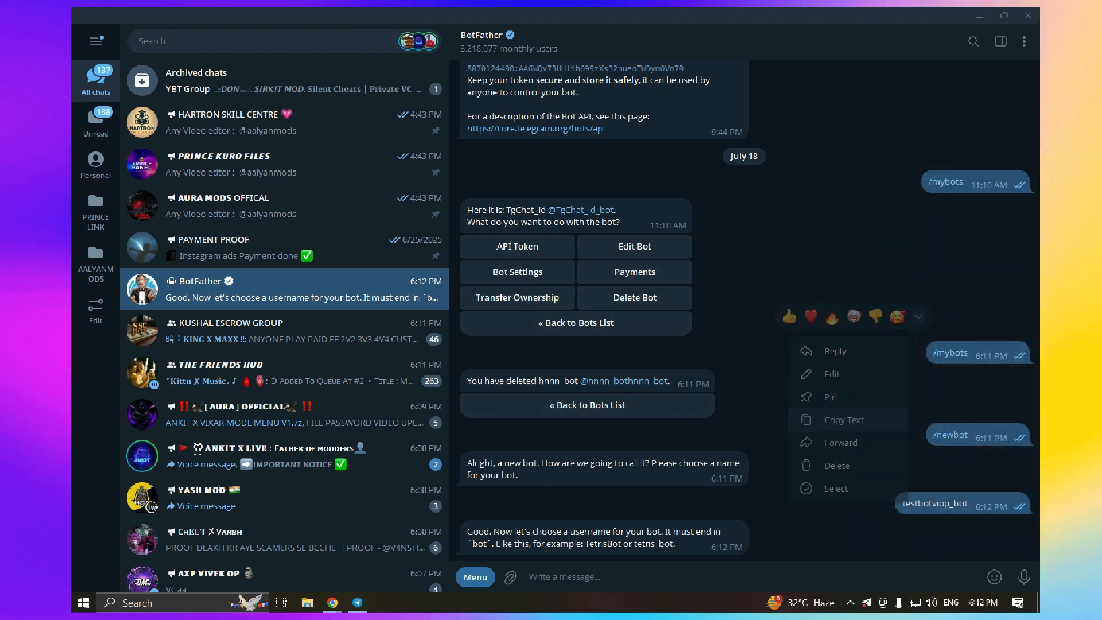
{"action": "key", "text": "ctrl+v"}
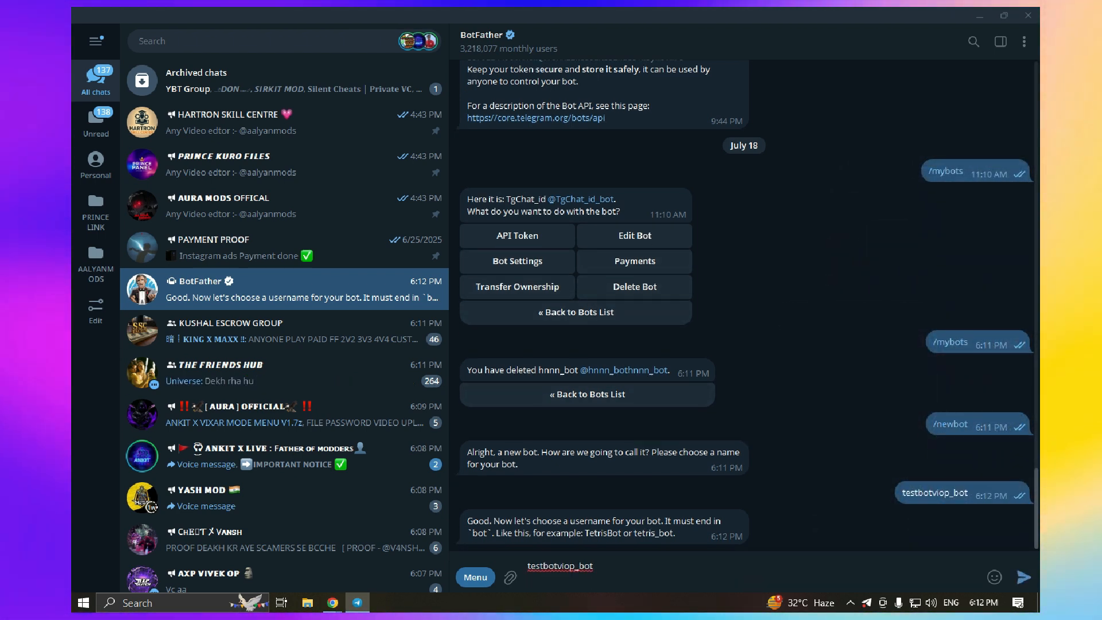
{"action": "key", "text": "Return"}
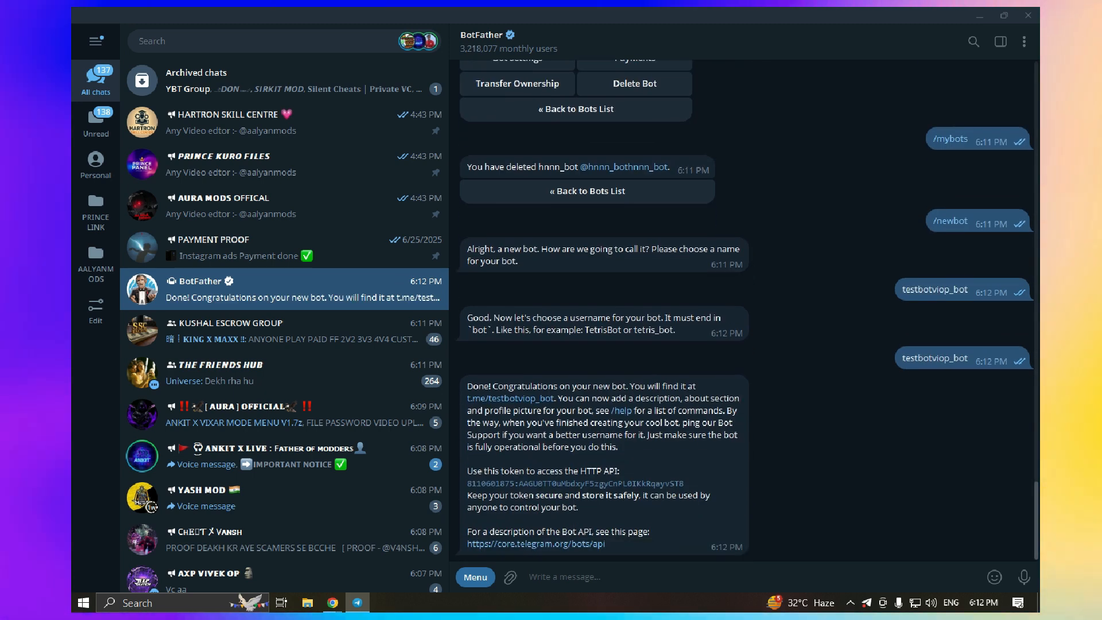
{"action": "left_click", "coordinate": [575, 484]}
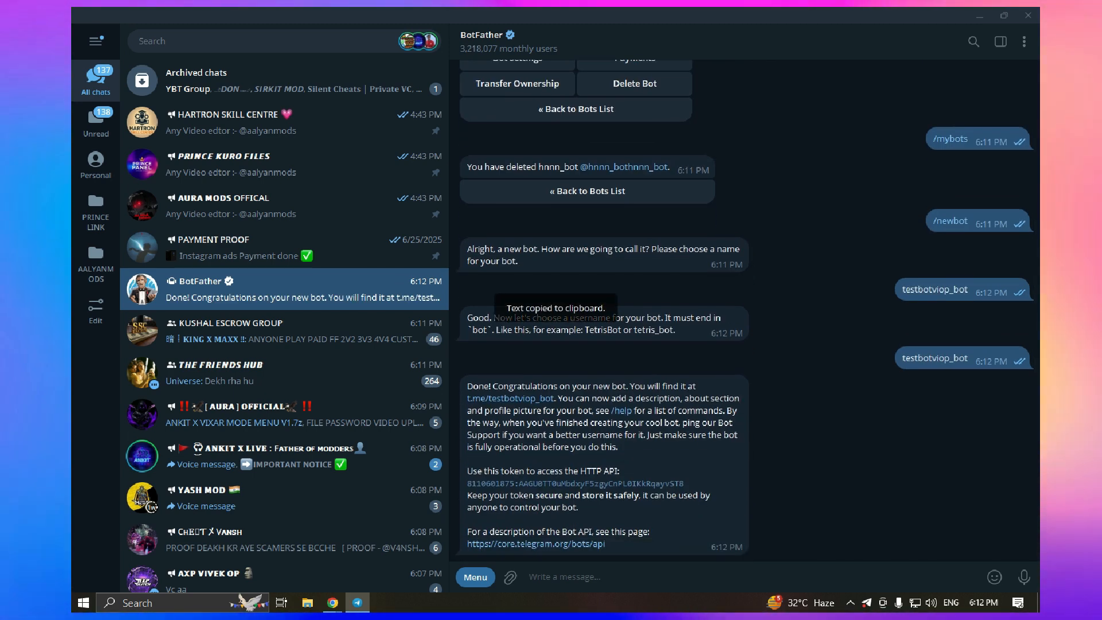
Paste the new bot token over YOUR_BOT_TOKEN_HERE on line 3, save bot.php, and close the editor
{"action": "mouse_move", "coordinate": [332, 602]}
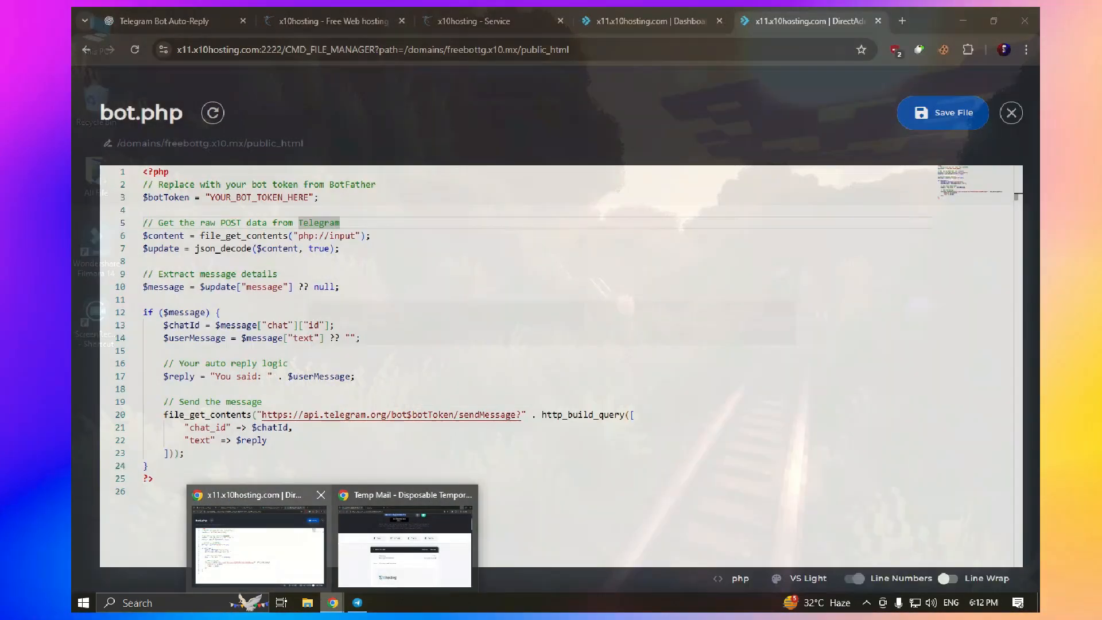
{"action": "left_click", "coordinate": [259, 571]}
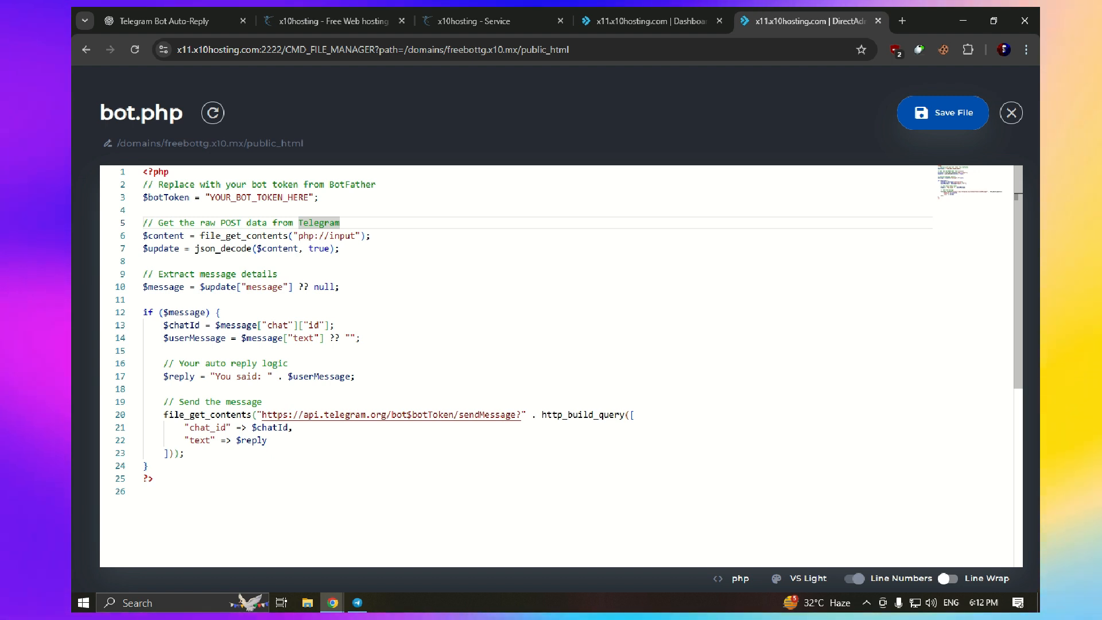
{"action": "triple_click", "coordinate": [263, 197]}
{"action": "left_click", "coordinate": [263, 197]}
{"action": "triple_click", "coordinate": [263, 197]}
{"action": "double_click", "coordinate": [263, 197]}
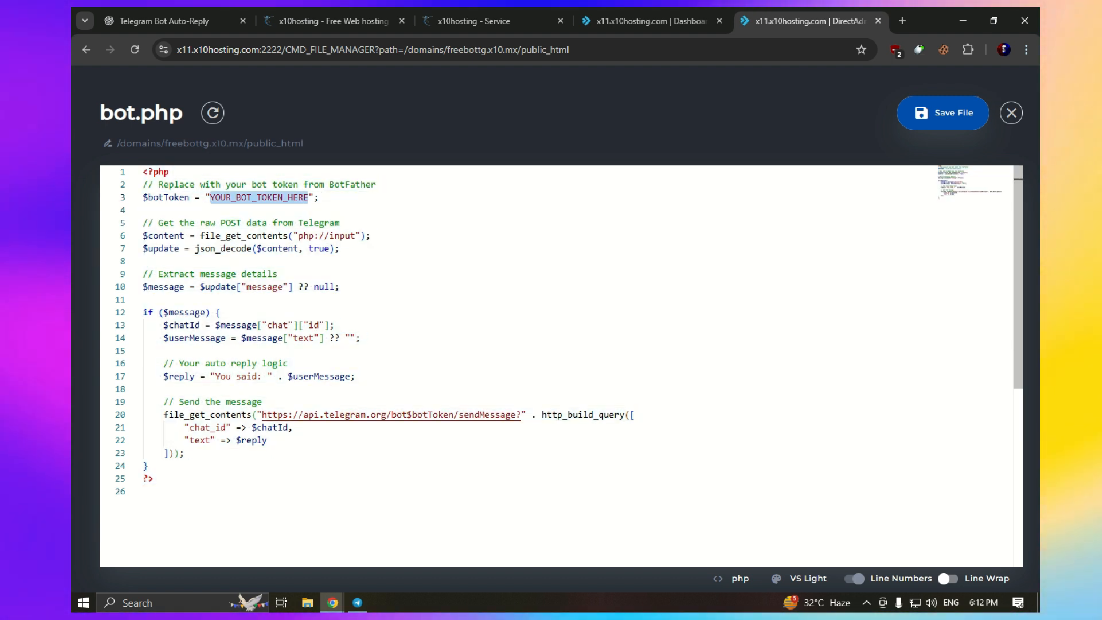
{"action": "key", "text": "ctrl+v"}
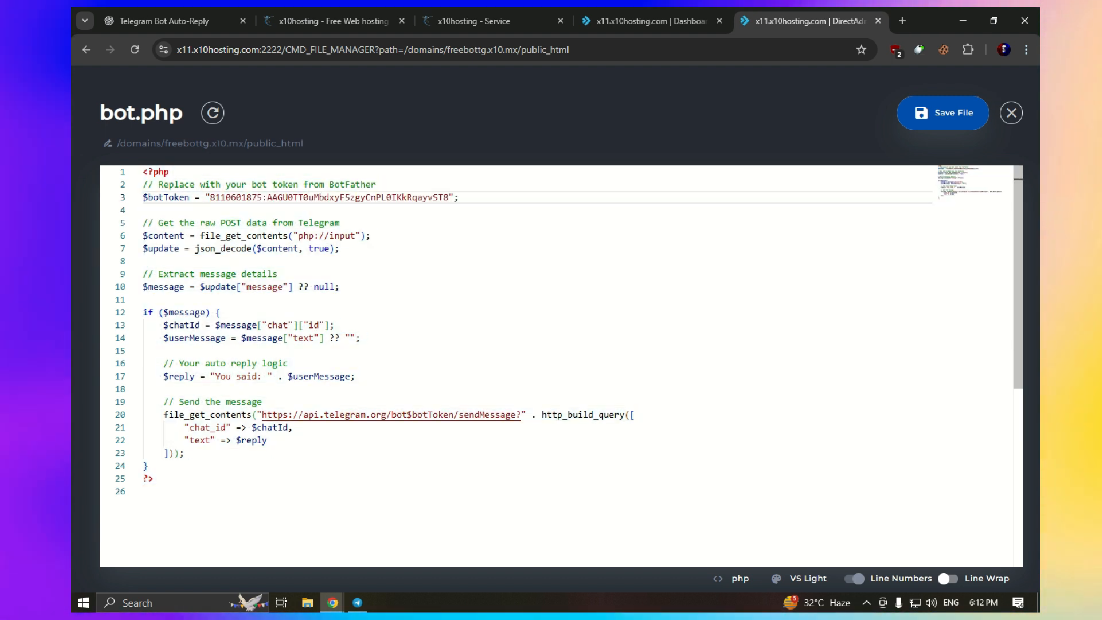
{"action": "left_click", "coordinate": [943, 113]}
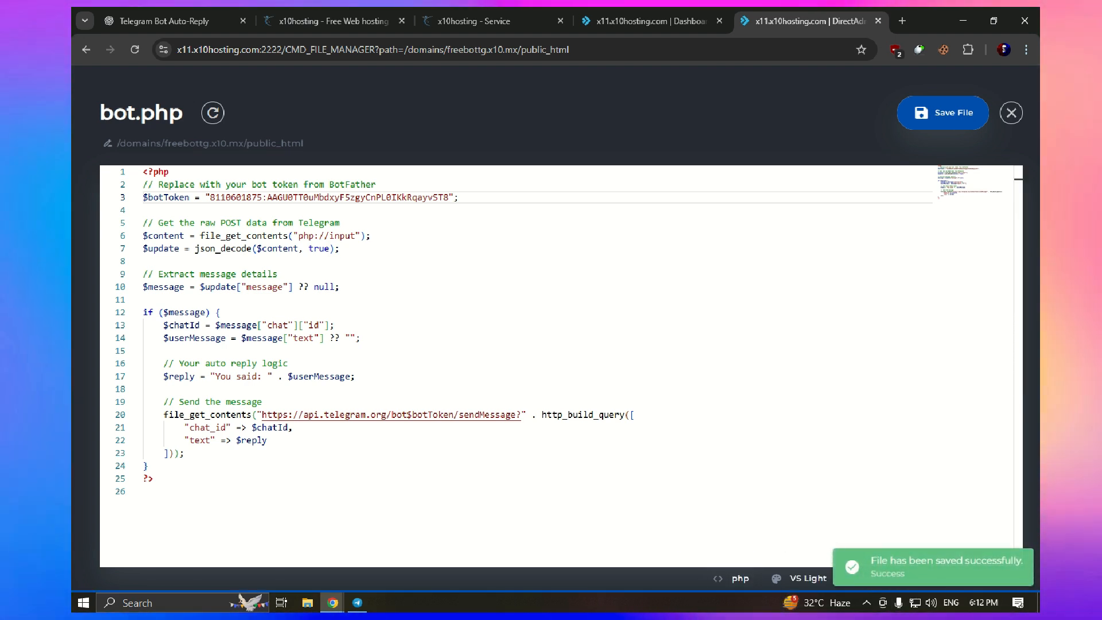
{"action": "left_click", "coordinate": [1012, 113]}
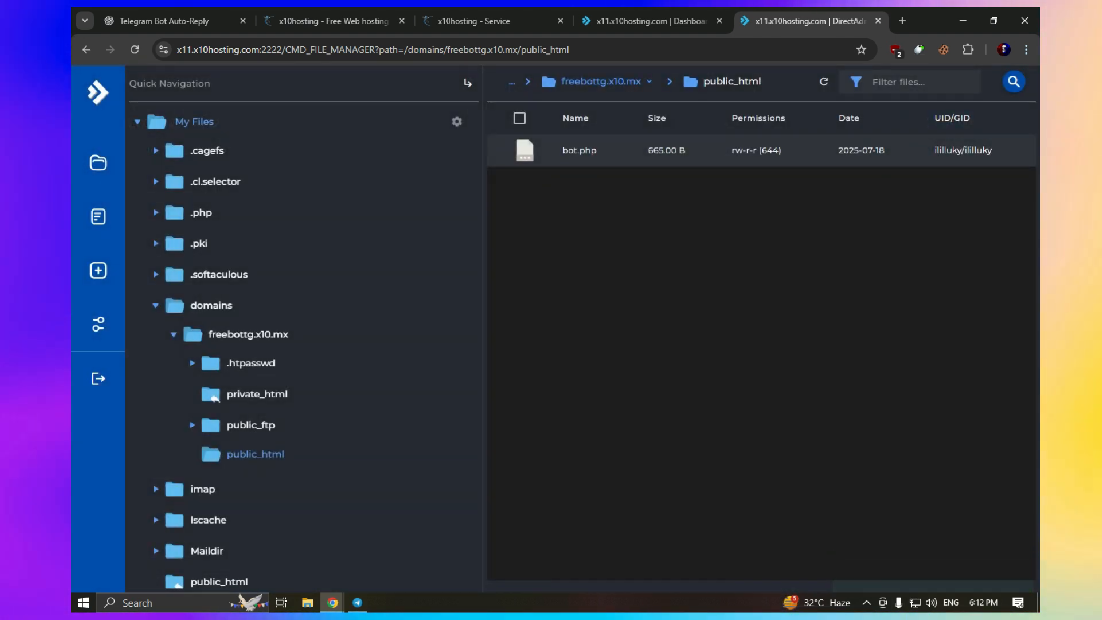
Open the Modify Domain settings page for freebottg.x10.mx from the control panel's domain list
{"action": "left_click", "coordinate": [650, 21]}
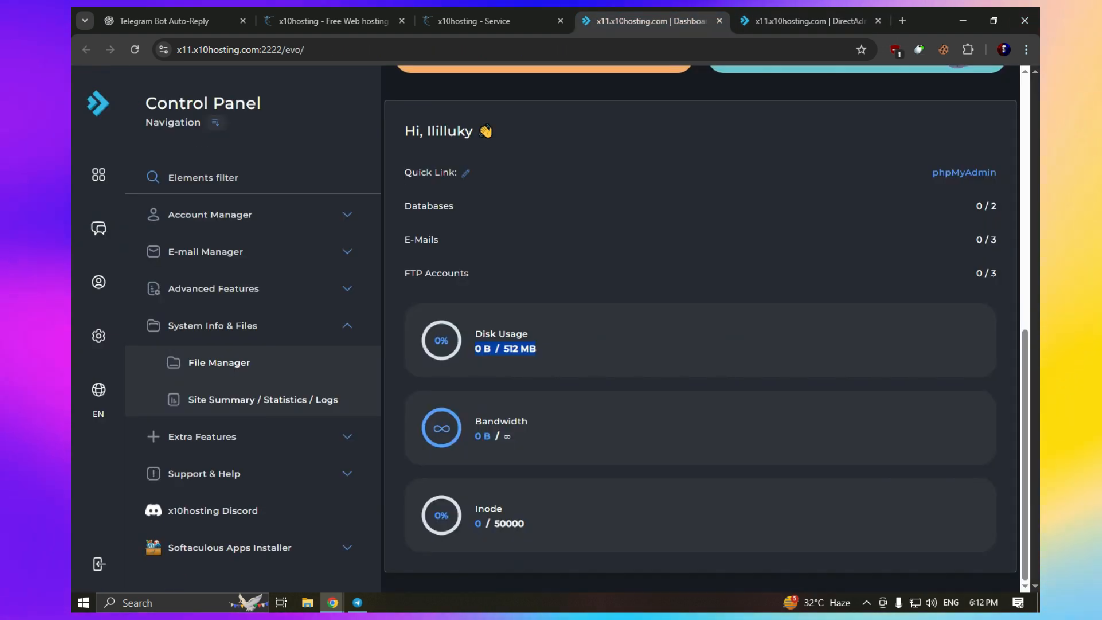
{"action": "left_click", "coordinate": [250, 215]}
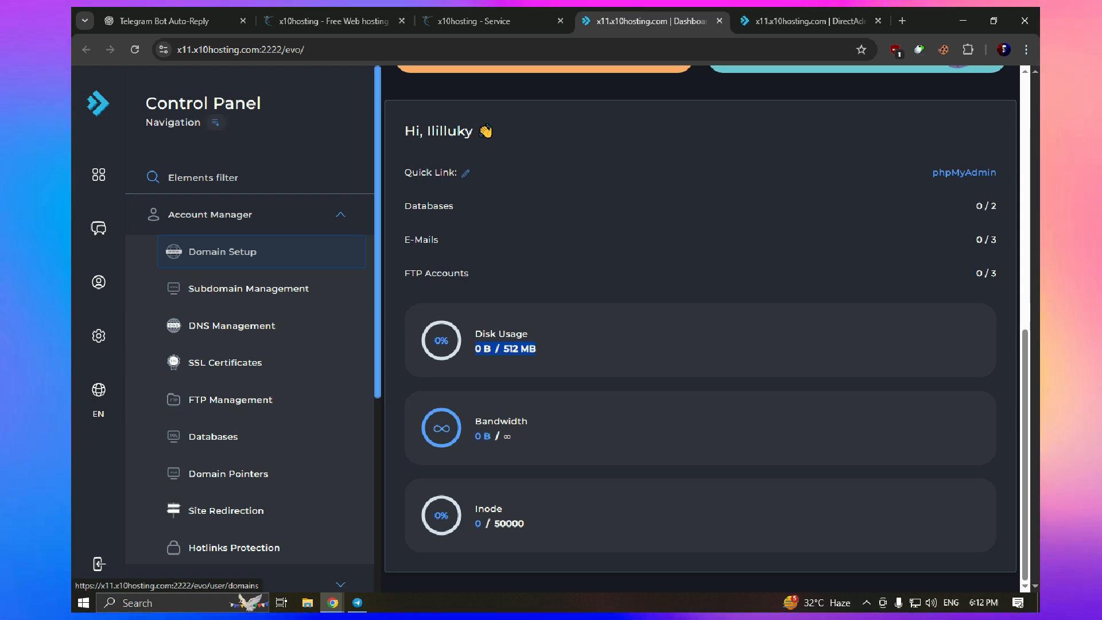
{"action": "left_click", "coordinate": [248, 289]}
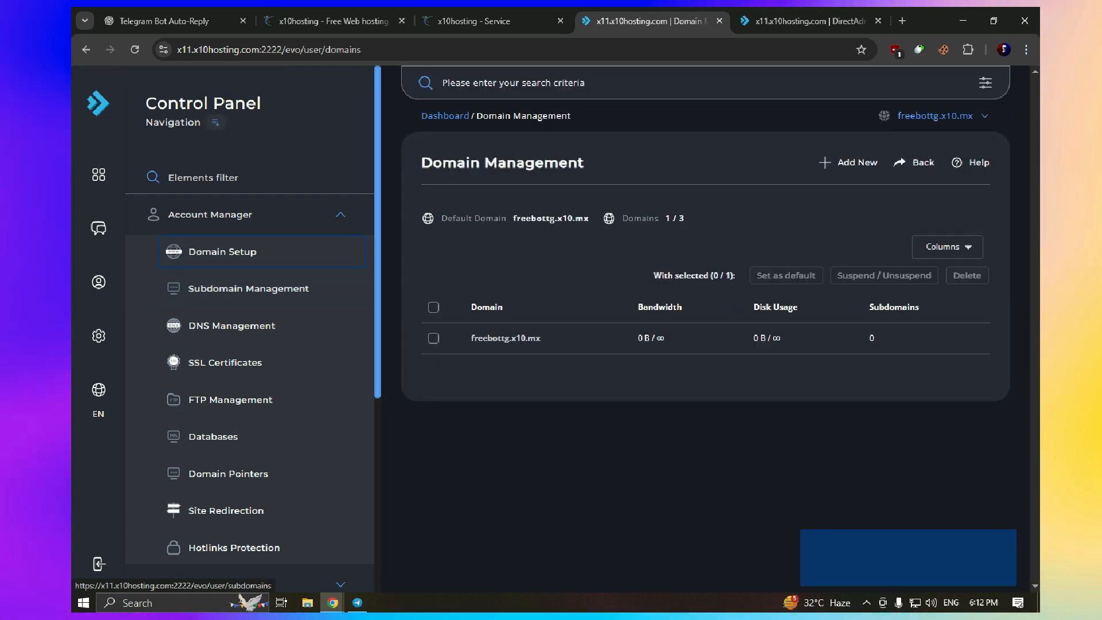
{"action": "left_click_drag", "start_coordinate": [544, 339], "coordinate": [521, 338]}
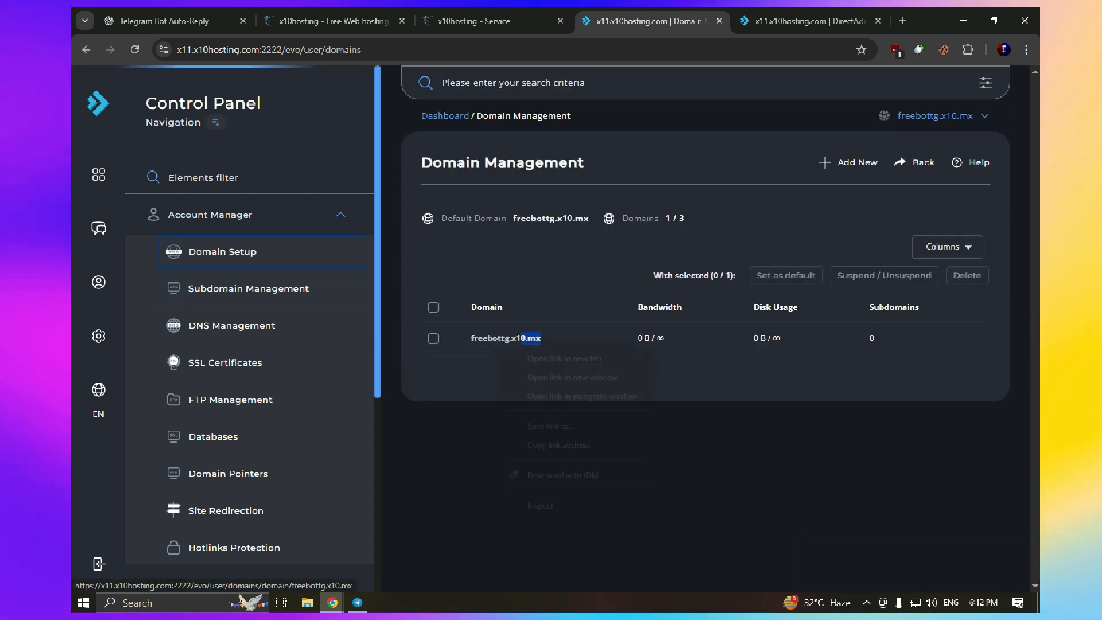
{"action": "left_click", "coordinate": [498, 342]}
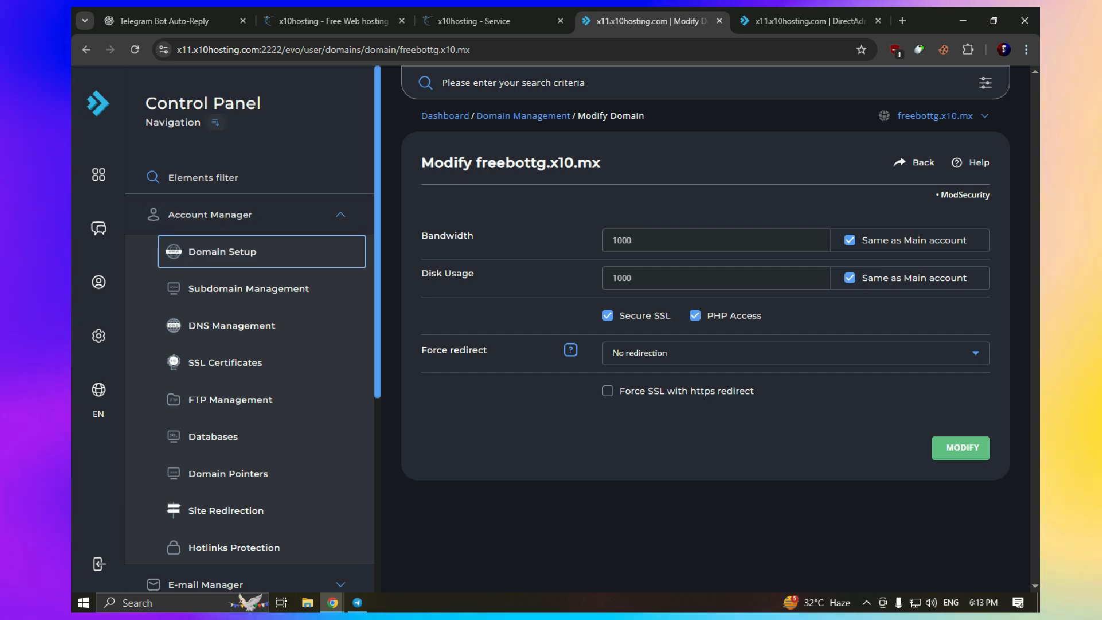
Select the full domain name freebottg.x10.mx in the Modify Domain heading
{"action": "left_click_drag", "start_coordinate": [601, 163], "coordinate": [515, 163]}
{"action": "double_click", "coordinate": [514, 163]}
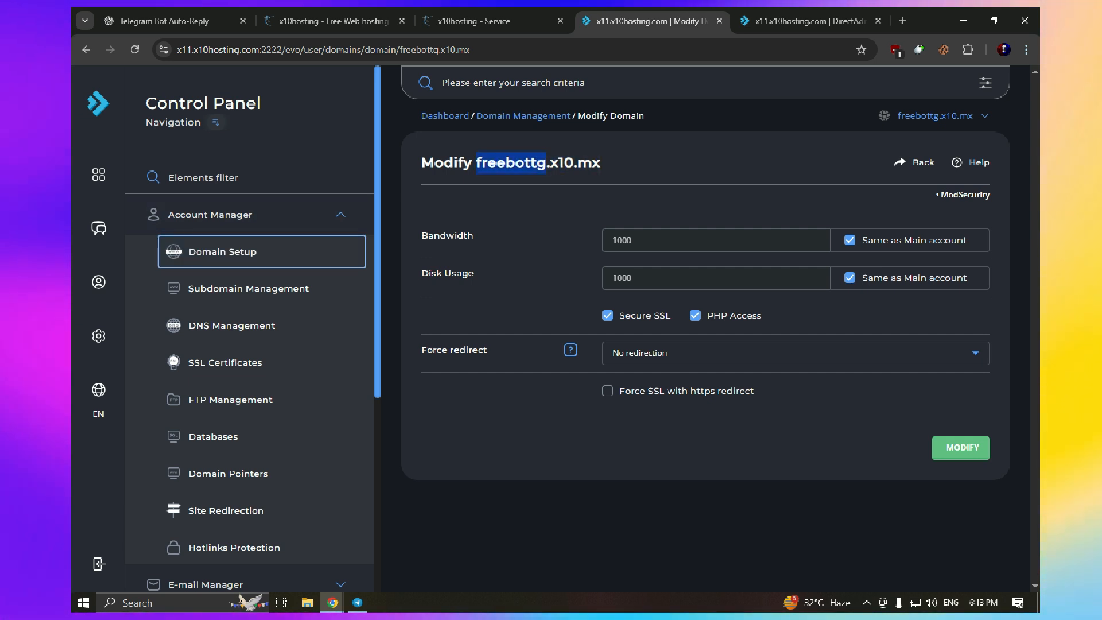
{"action": "key", "text": "shift+Right"}
{"action": "key", "text": "shift+Right"}
{"action": "key", "text": "shift+Right"}
{"action": "key", "text": "shift+Right"}
{"action": "key", "text": "shift+Right"}
{"action": "key", "text": "shift+Right"}
{"action": "key", "text": "shift+Right"}
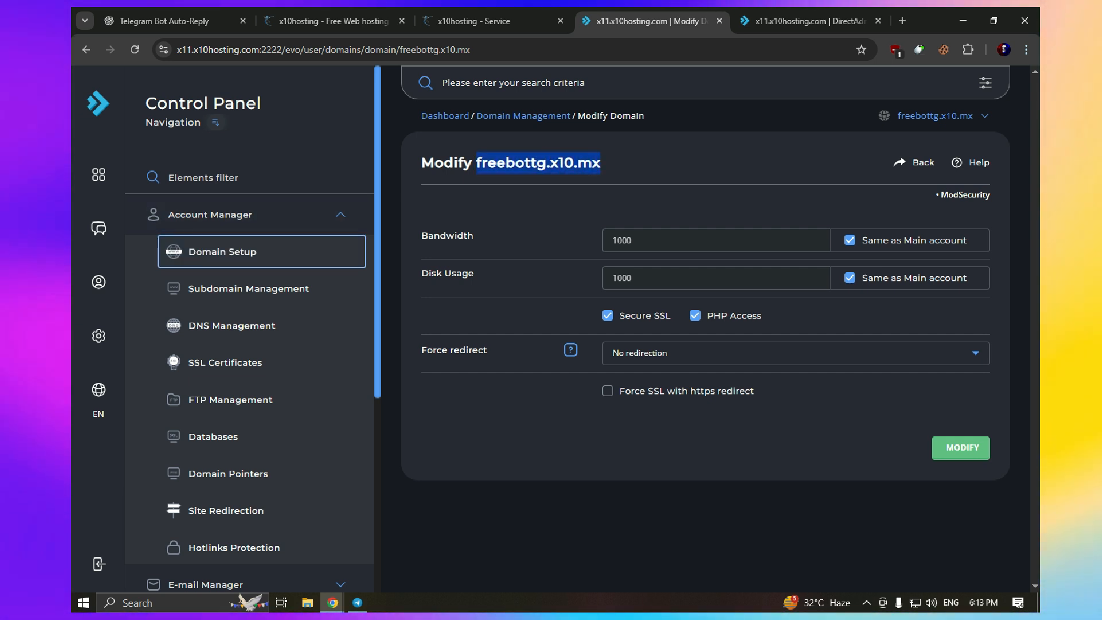
Open the selected domain freebottg.x10.mx in a new Chrome tab
{"action": "right_click", "coordinate": [482, 166]}
{"action": "left_click", "coordinate": [546, 219]}
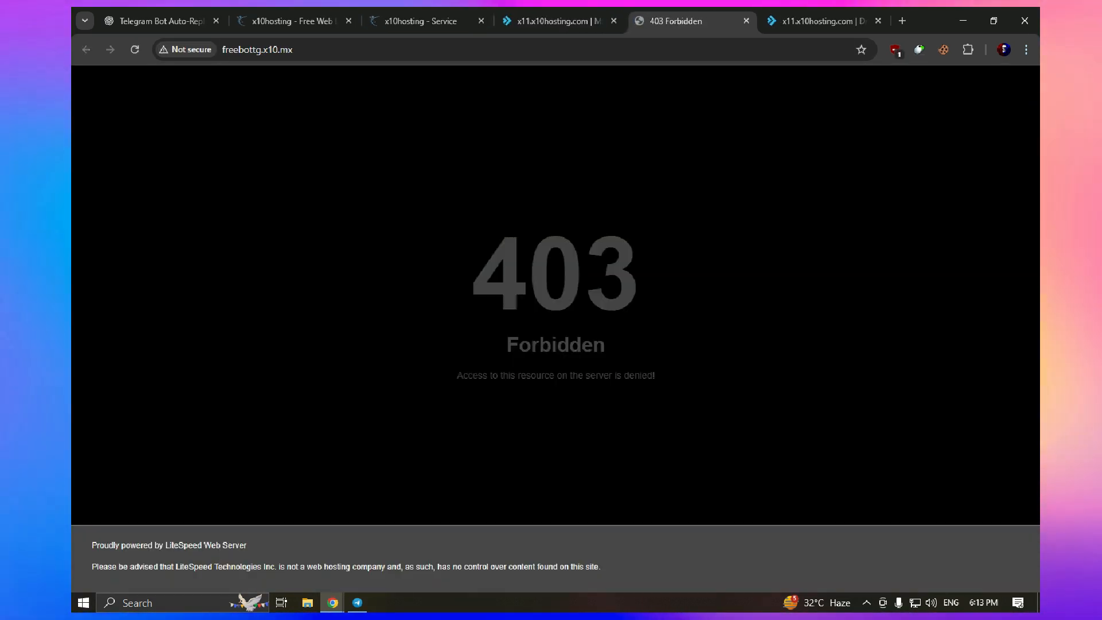
{"action": "double_click", "coordinate": [556, 274]}
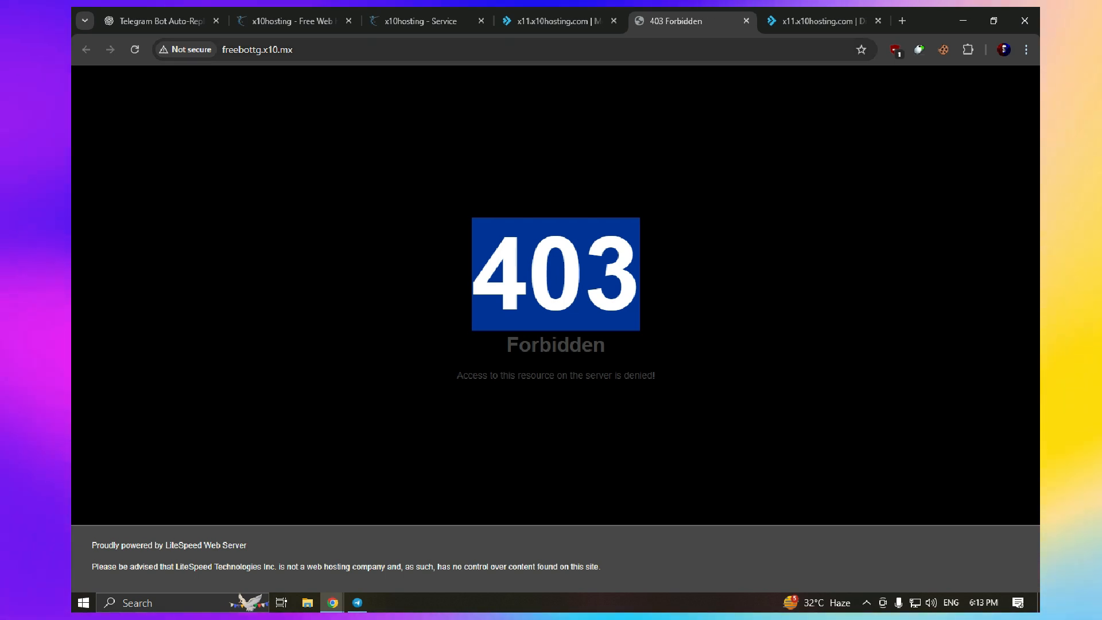
Load freebottg.x10.mx/bot.php by appending /bot.php to the site's address
{"action": "left_click", "coordinate": [822, 21]}
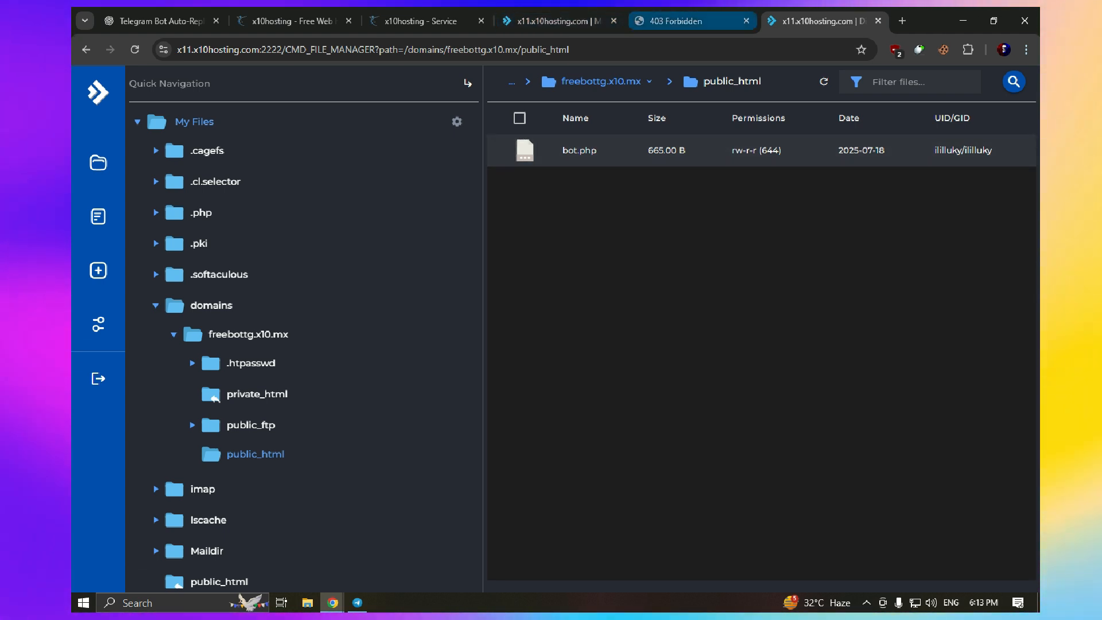
{"action": "right_click", "coordinate": [585, 150]}
{"action": "left_click", "coordinate": [676, 21]}
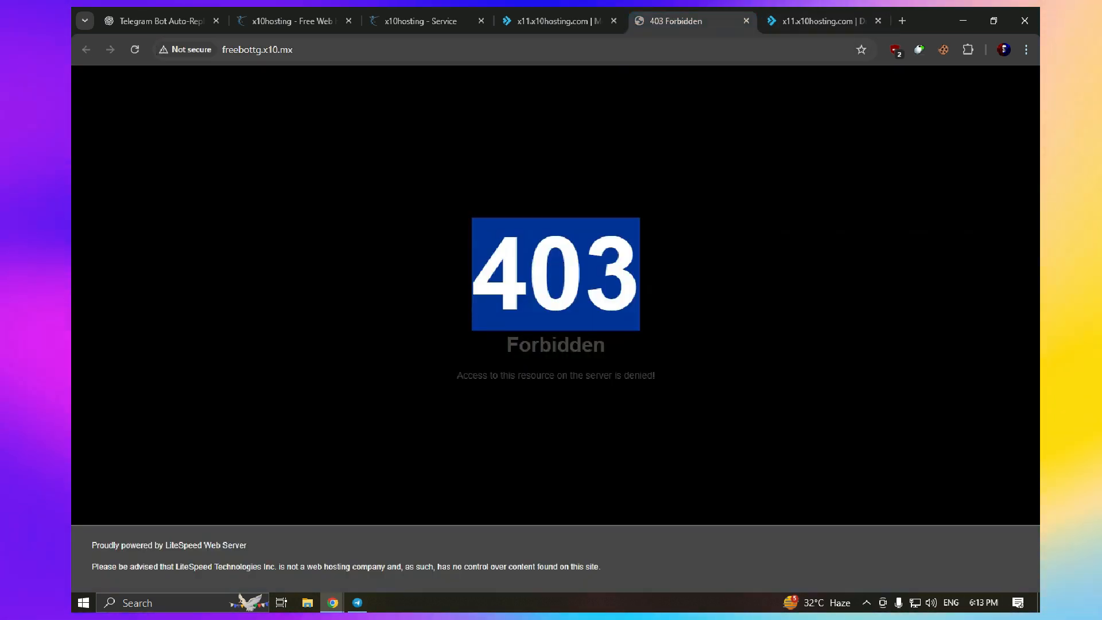
{"action": "left_click", "coordinate": [321, 50]}
{"action": "left_click", "coordinate": [322, 50]}
{"action": "type", "text": "/"}
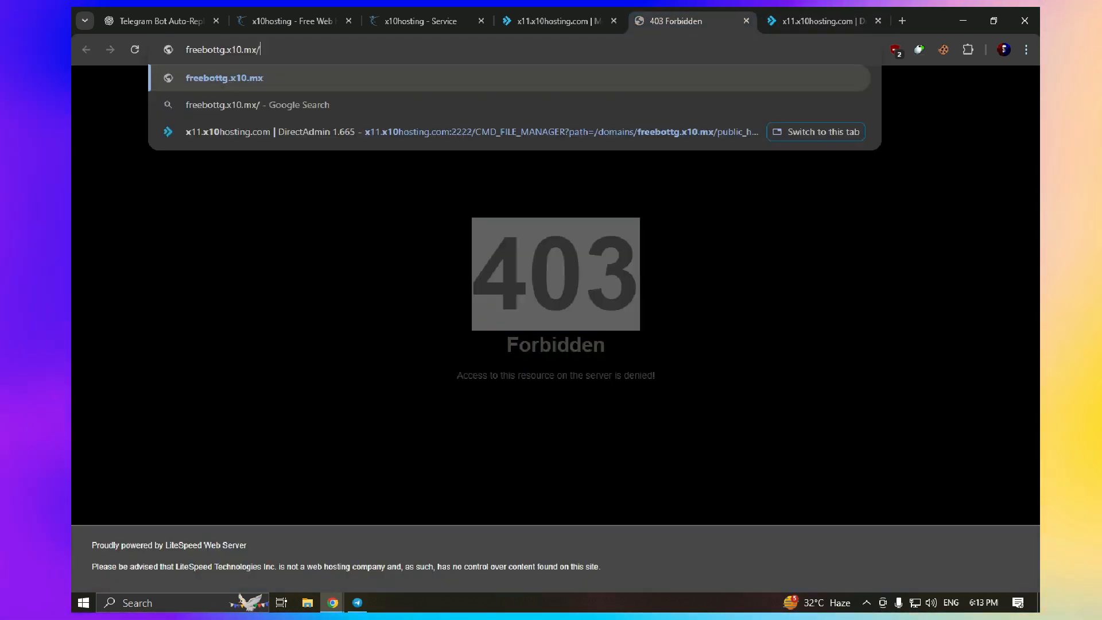
{"action": "type", "text": "bot.php"}
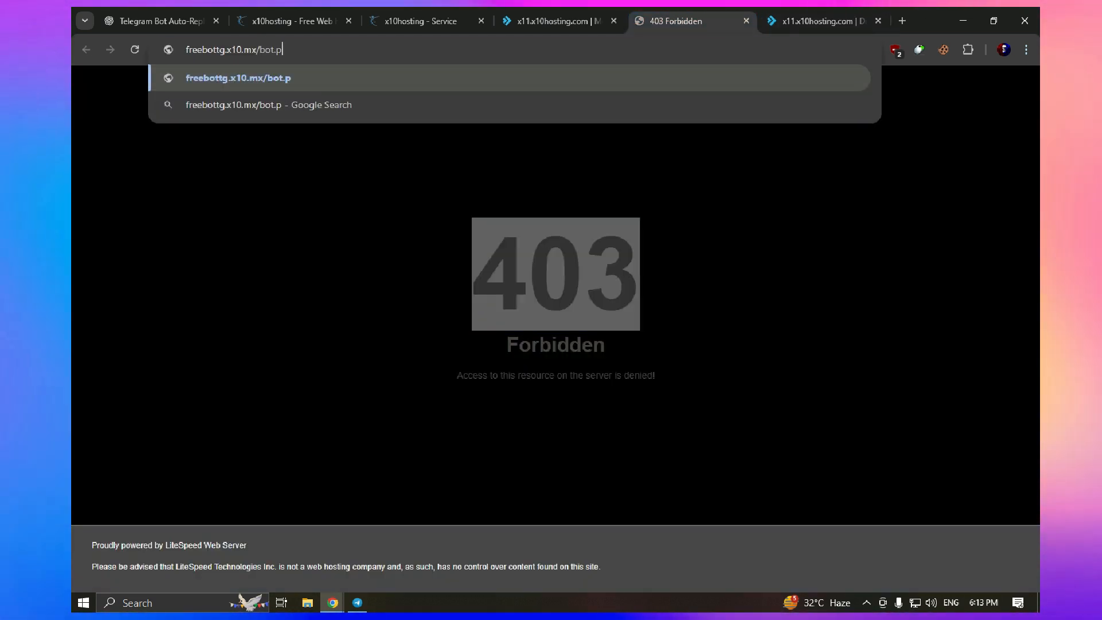
{"action": "key", "text": "Return"}
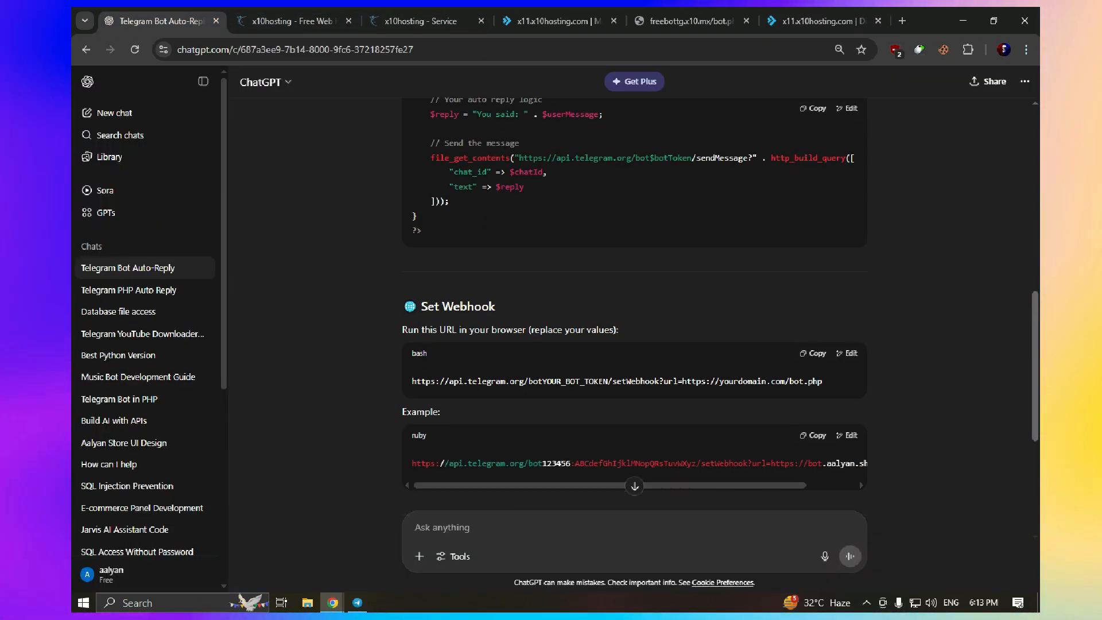
Paste the copied setWebhook URL template into a new Chrome tab
{"action": "left_click_drag", "start_coordinate": [422, 307], "coordinate": [489, 330]}
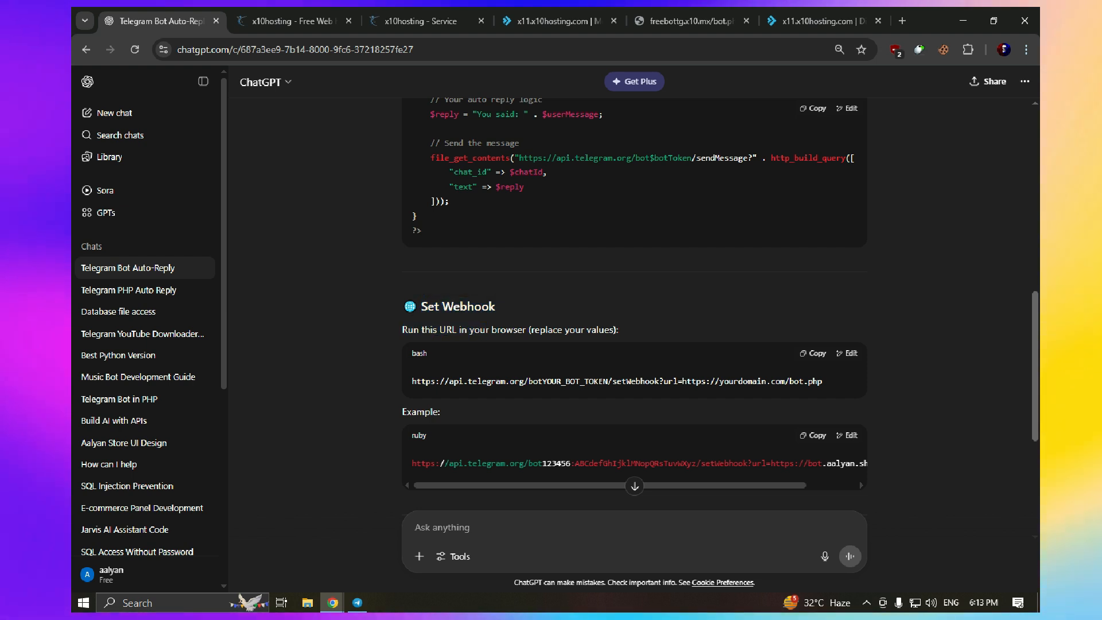
{"action": "left_click_drag", "start_coordinate": [618, 330], "coordinate": [409, 330]}
{"action": "double_click", "coordinate": [410, 330]}
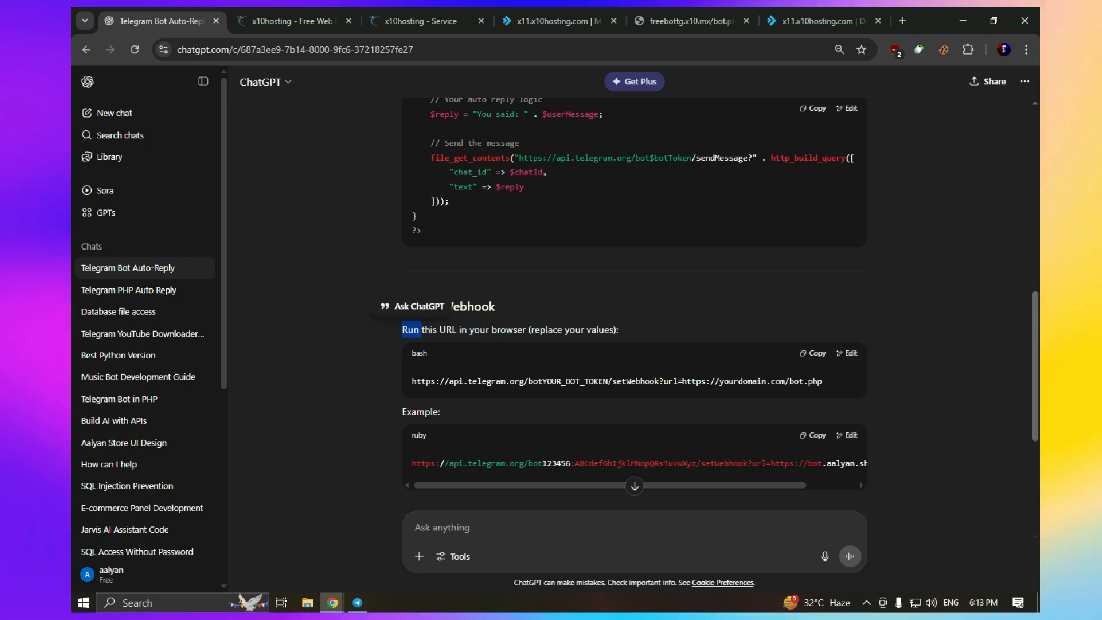
{"action": "left_click", "coordinate": [823, 22]}
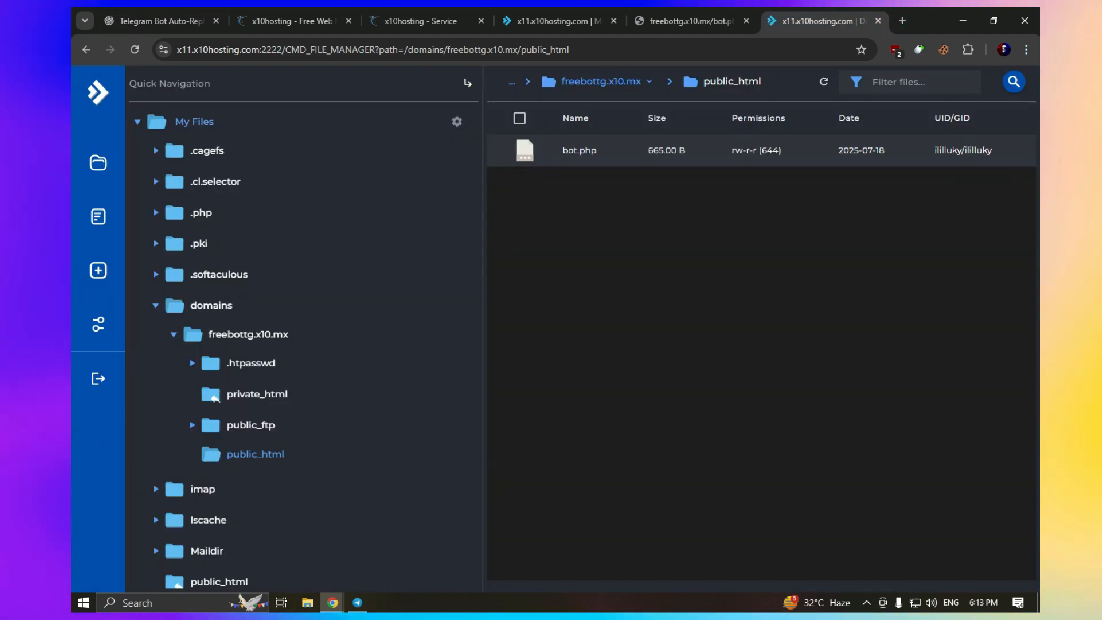
{"action": "left_click", "coordinate": [902, 21]}
{"action": "key", "text": "ctrl+v"}
{"action": "left_click_drag", "start_coordinate": [827, 21], "coordinate": [713, 21]}
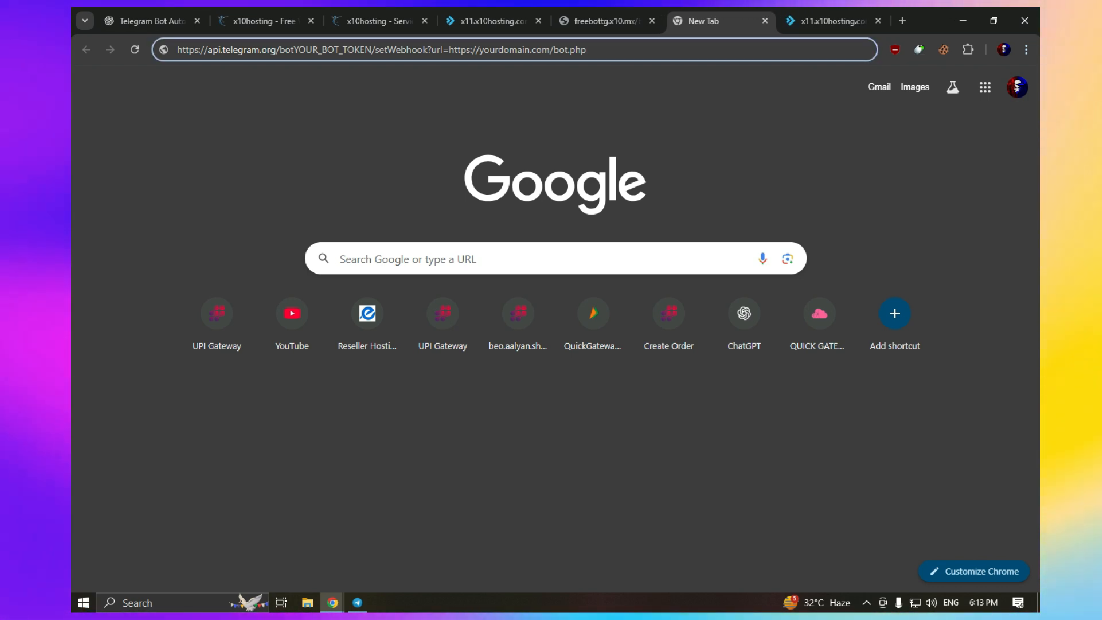
{"action": "left_click_drag", "start_coordinate": [559, 50], "coordinate": [518, 50]}
{"action": "left_click_drag", "start_coordinate": [587, 50], "coordinate": [177, 50]}
{"action": "left_click", "coordinate": [607, 22]}
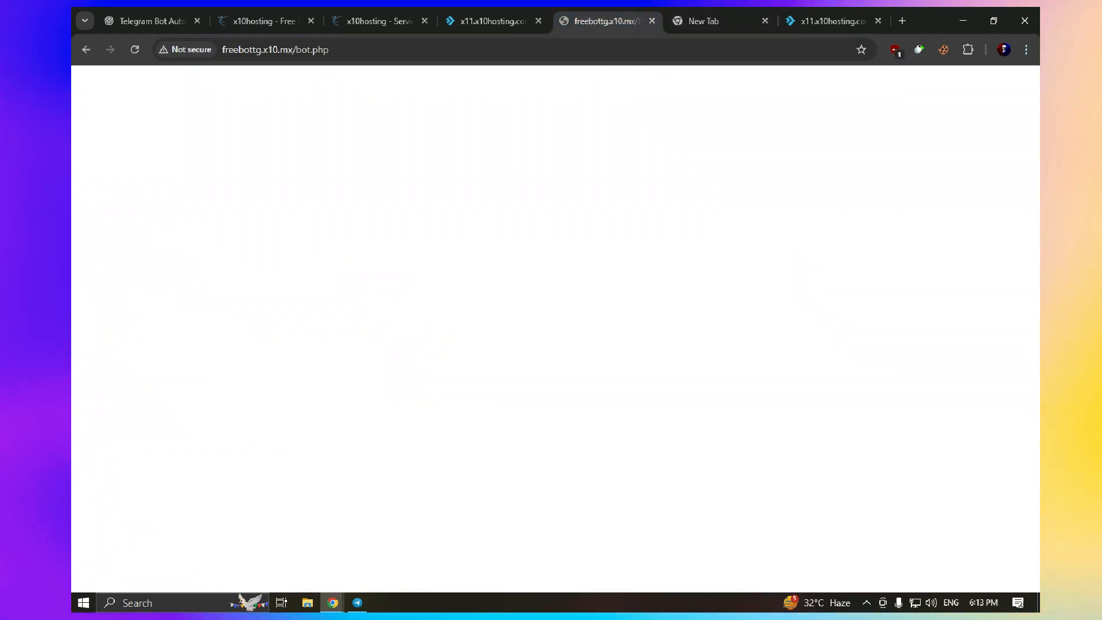
{"action": "left_click_drag", "start_coordinate": [331, 50], "coordinate": [222, 50]}
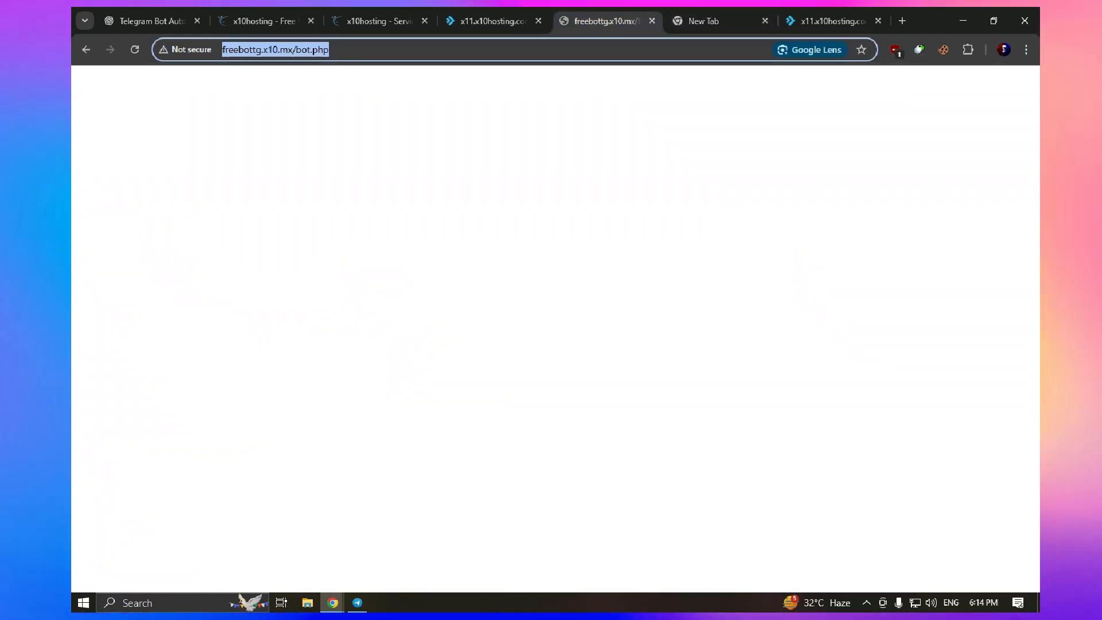
{"action": "left_click", "coordinate": [705, 21]}
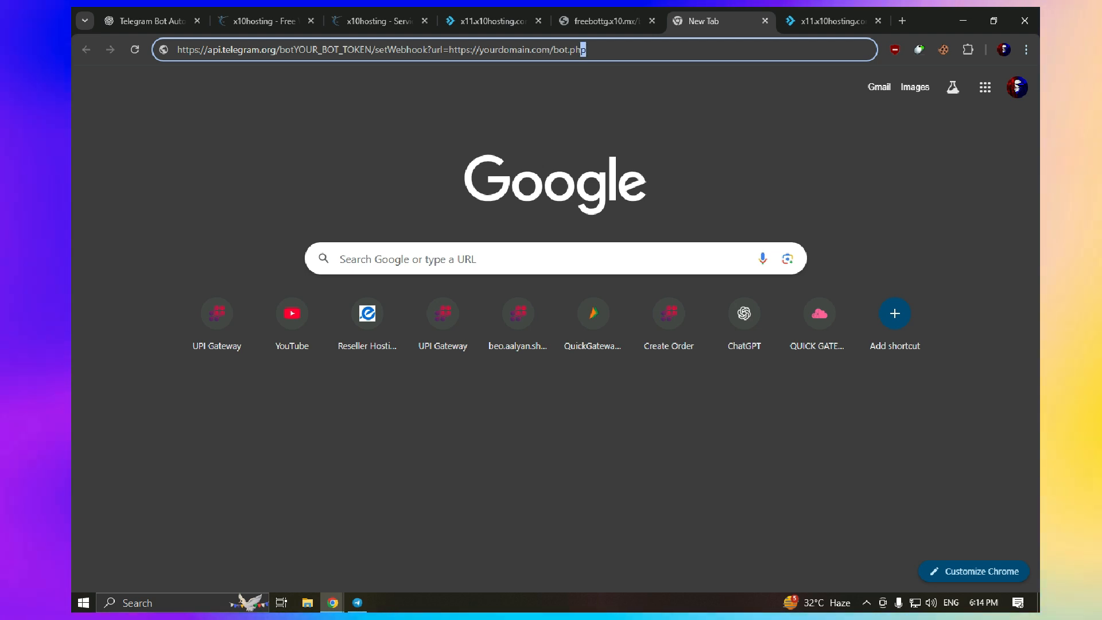
{"action": "left_click_drag", "start_coordinate": [585, 50], "coordinate": [554, 50]}
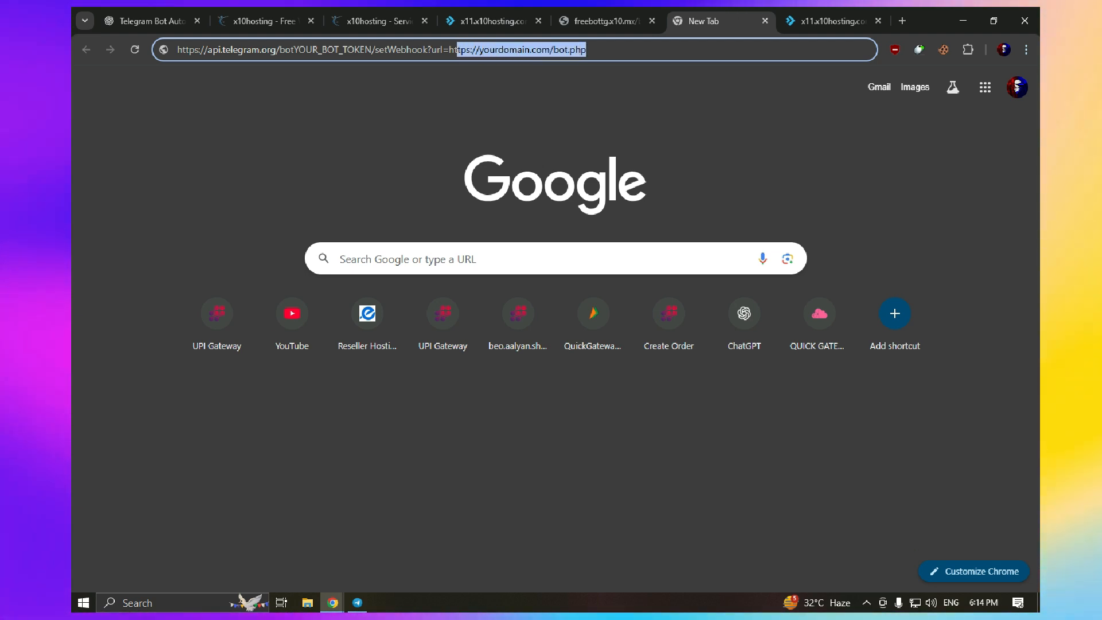
{"action": "left_click_drag", "start_coordinate": [458, 50], "coordinate": [450, 50]}
{"action": "key", "text": "ctrl+v"}
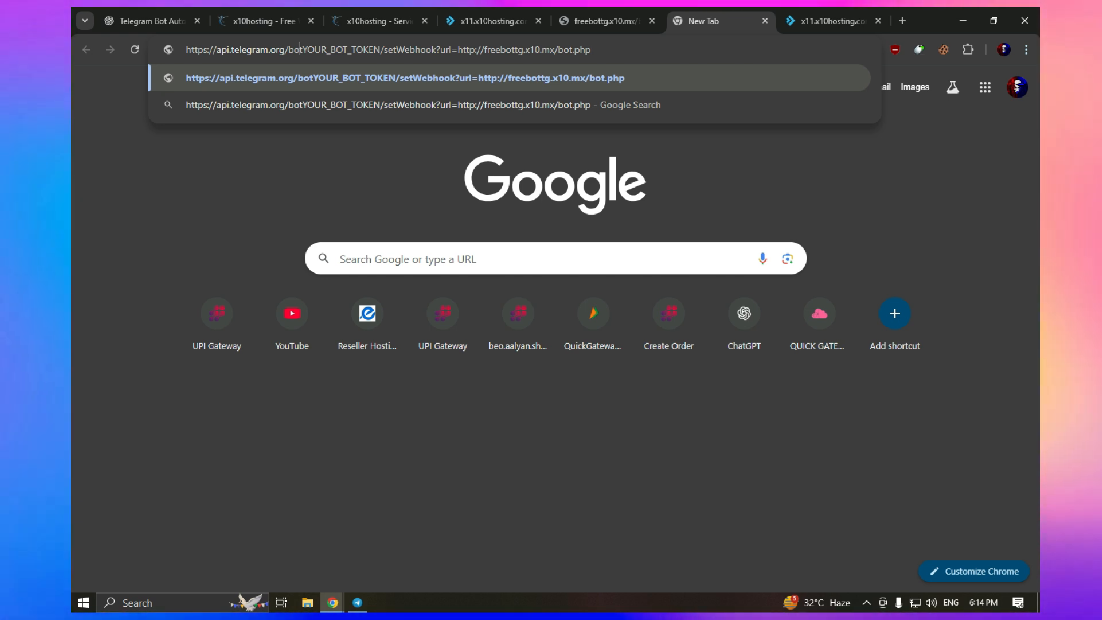
Replace YOUR_BOT_TOKEN in the setWebhook URL with the new token copied from BotFather
{"action": "left_click", "coordinate": [357, 603]}
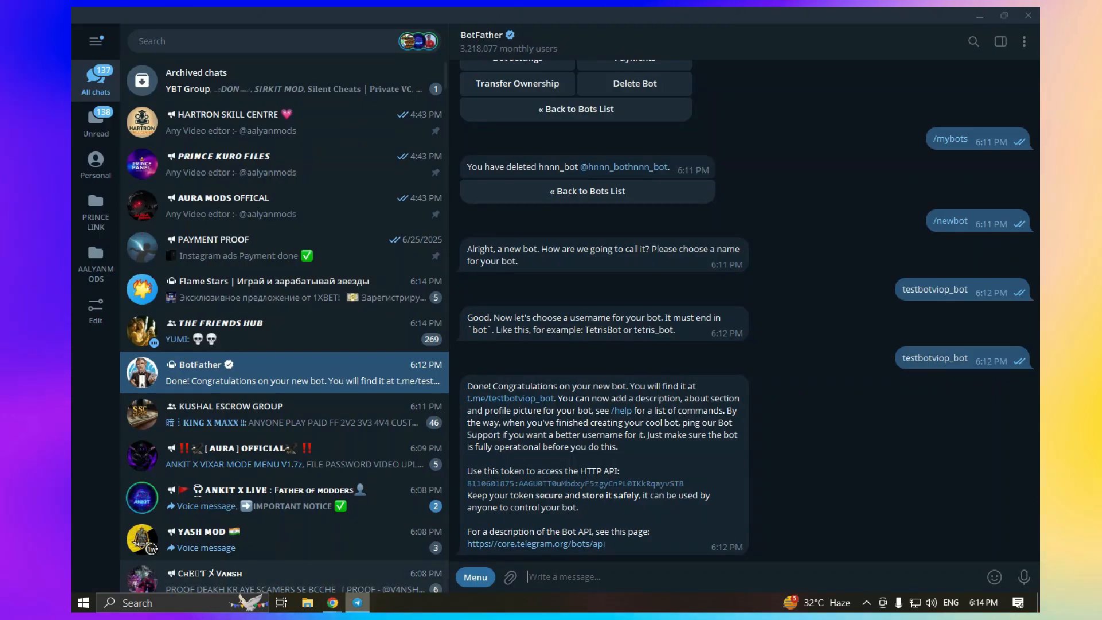
{"action": "left_click", "coordinate": [574, 484]}
{"action": "key", "text": "alt+Tab"}
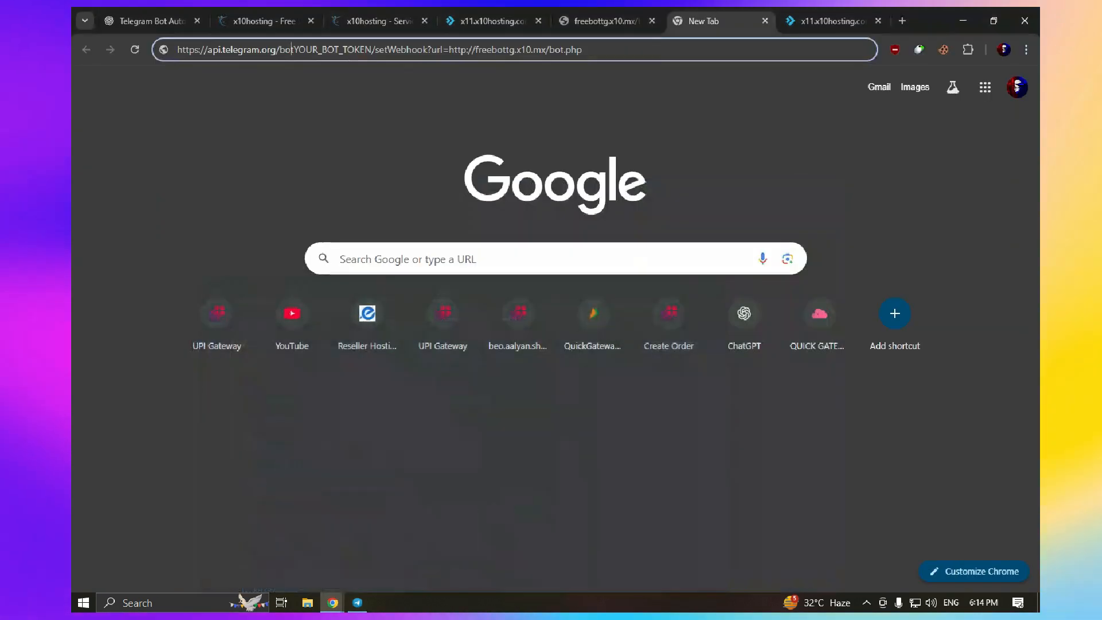
{"action": "left_click", "coordinate": [376, 50]}
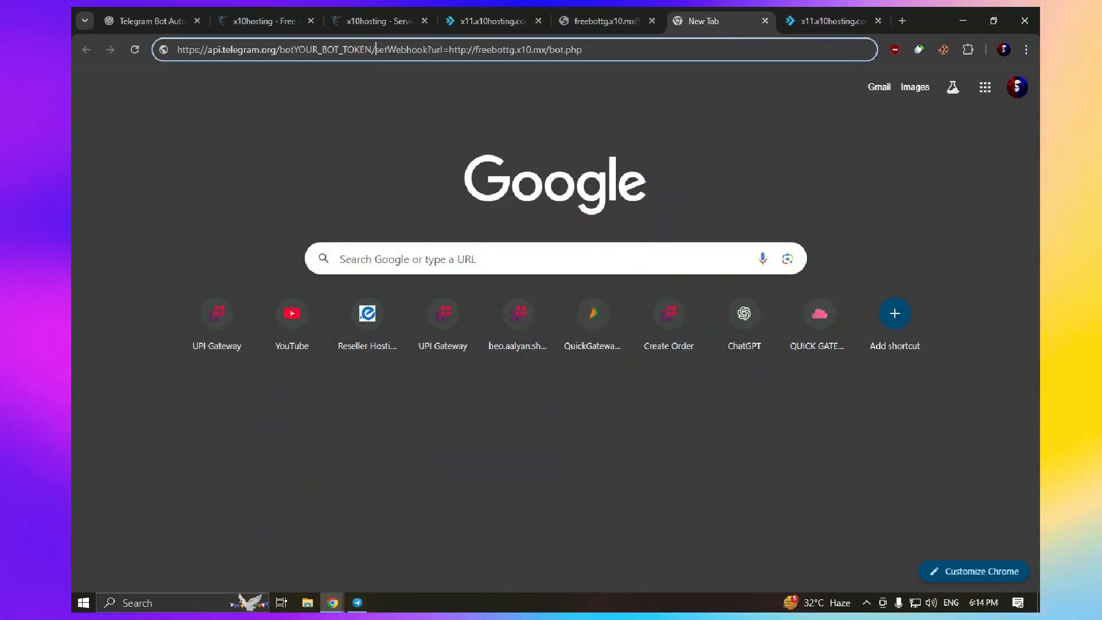
{"action": "key", "text": "Left"}
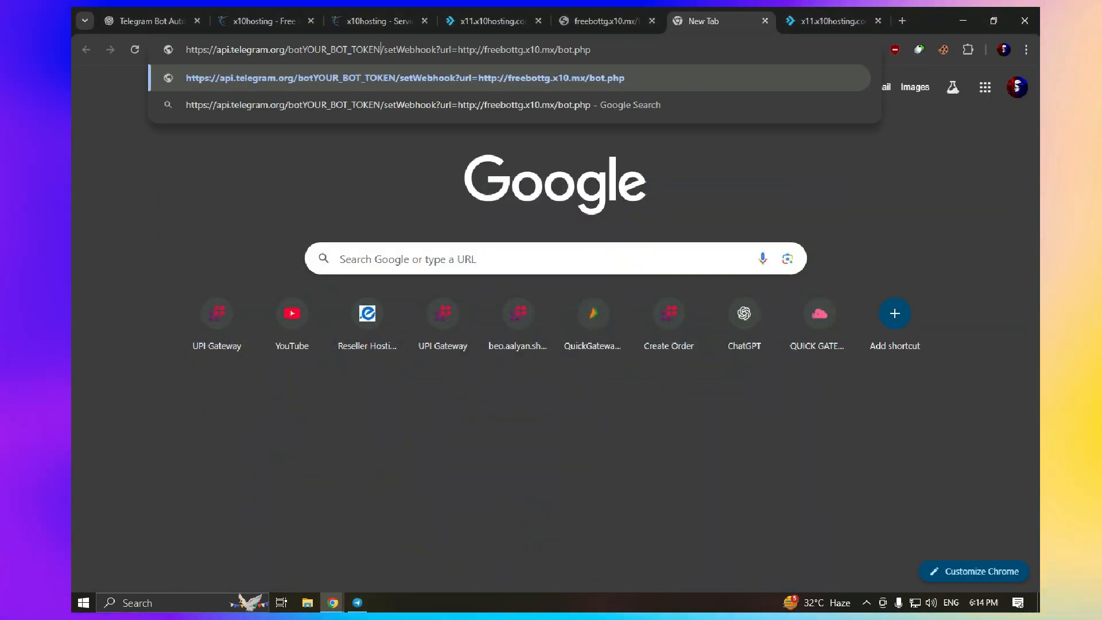
{"action": "key", "text": "BackSpace"}
{"action": "key", "text": "BackSpace"}
{"action": "key", "text": "BackSpace"}
{"action": "key", "text": "BackSpace"}
{"action": "key", "text": "BackSpace"}
{"action": "key", "text": "BackSpace"}
{"action": "key", "text": "BackSpace"}
{"action": "key", "text": "BackSpace"}
{"action": "key", "text": "BackSpace"}
{"action": "key", "text": "BackSpace"}
{"action": "key", "text": "BackSpace"}
{"action": "key", "text": "BackSpace"}
{"action": "key", "text": "BackSpace"}
{"action": "key", "text": "BackSpace"}
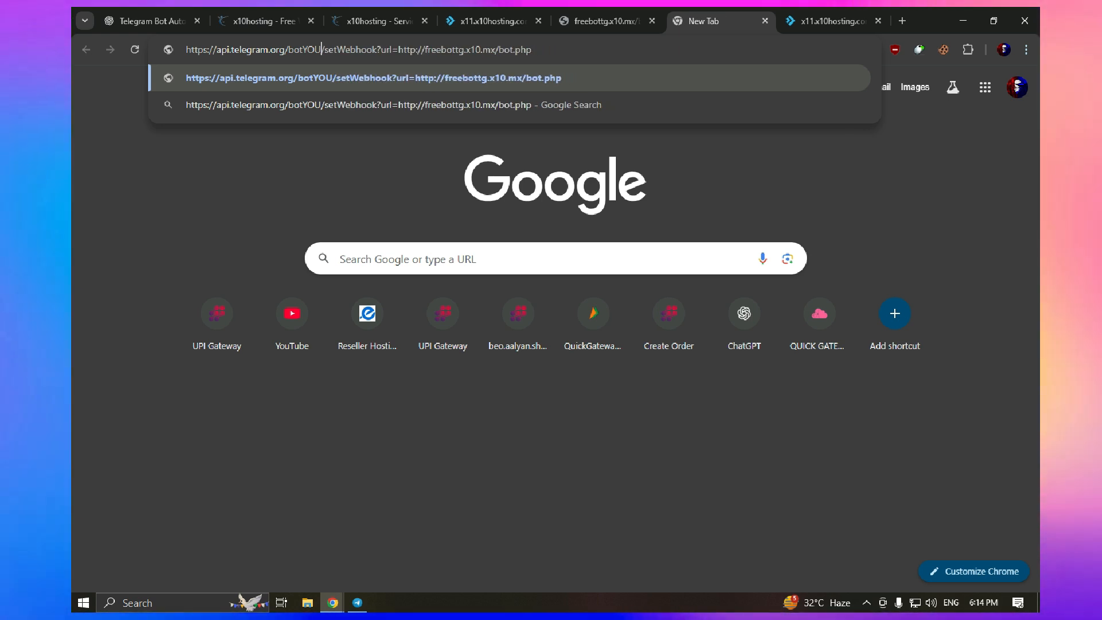
{"action": "key", "text": "ctrl+v"}
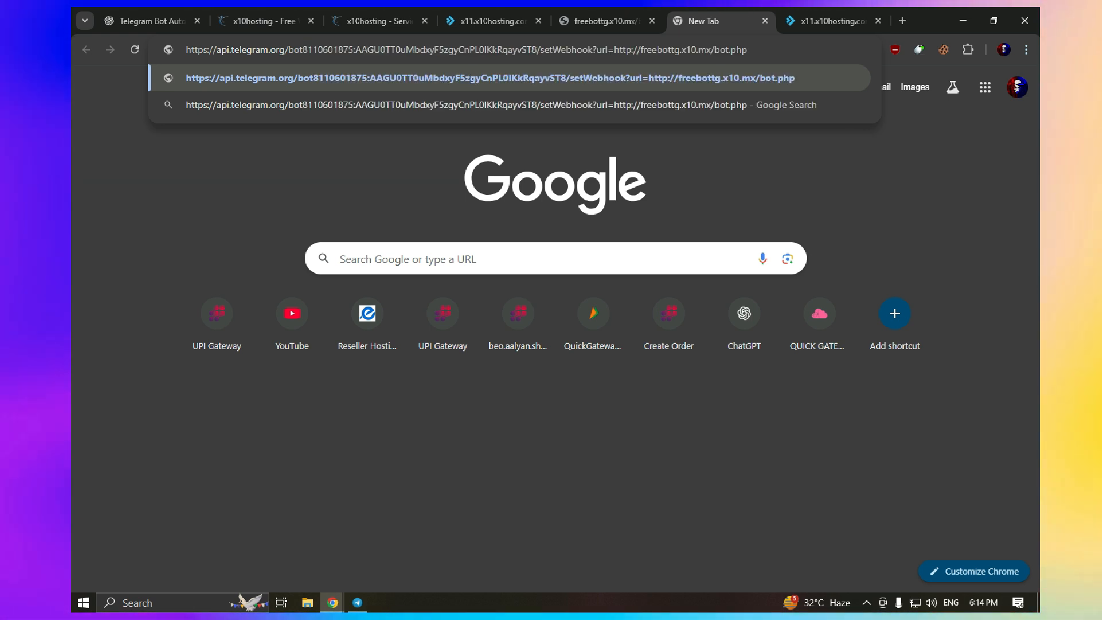
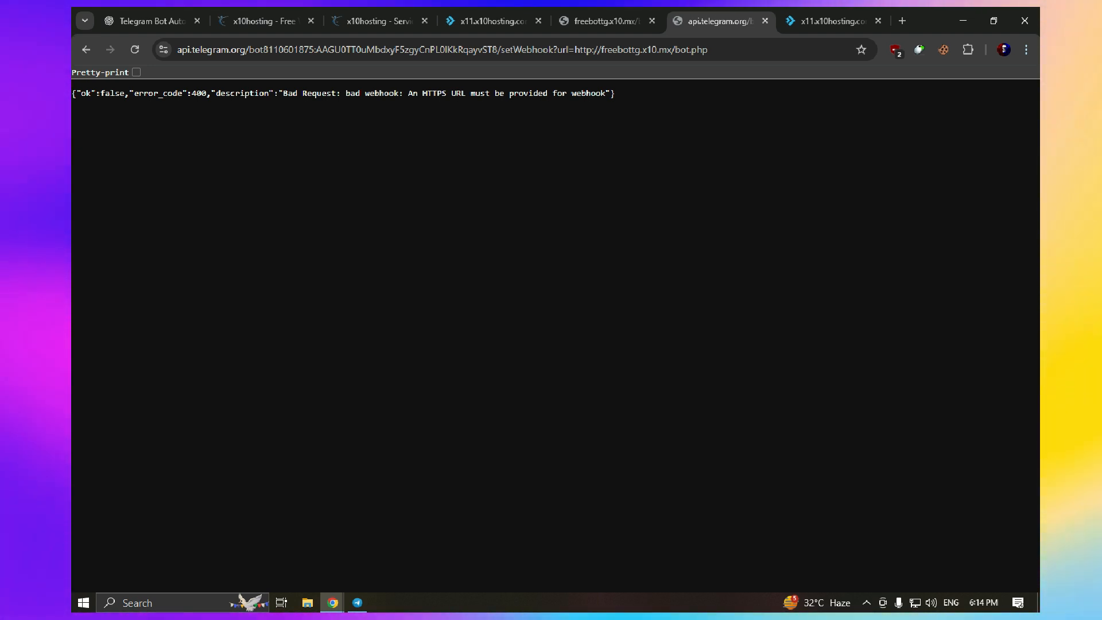
{"action": "double_click", "coordinate": [528, 93]}
{"action": "left_click", "coordinate": [597, 50]}
{"action": "left_click", "coordinate": [599, 50]}
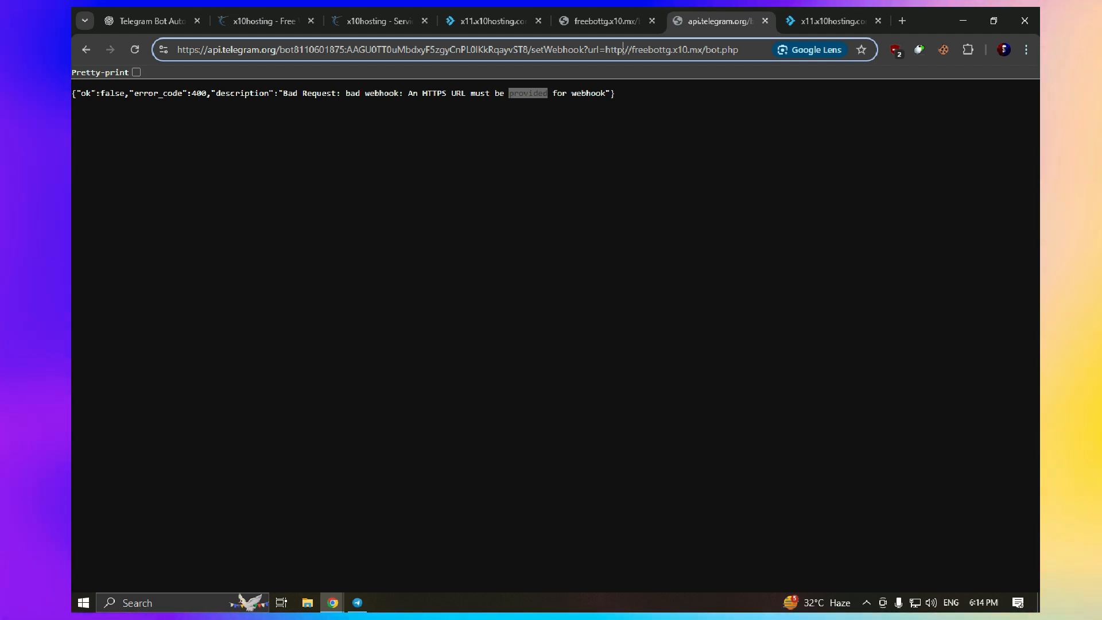
{"action": "type", "text": "s"}
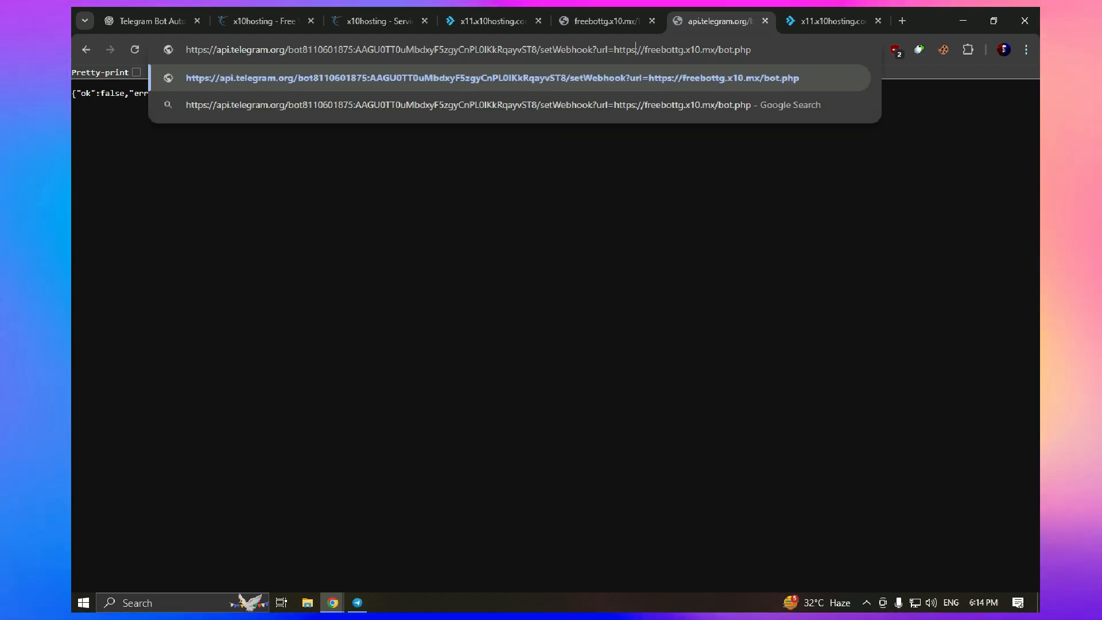
{"action": "key", "text": "Return"}
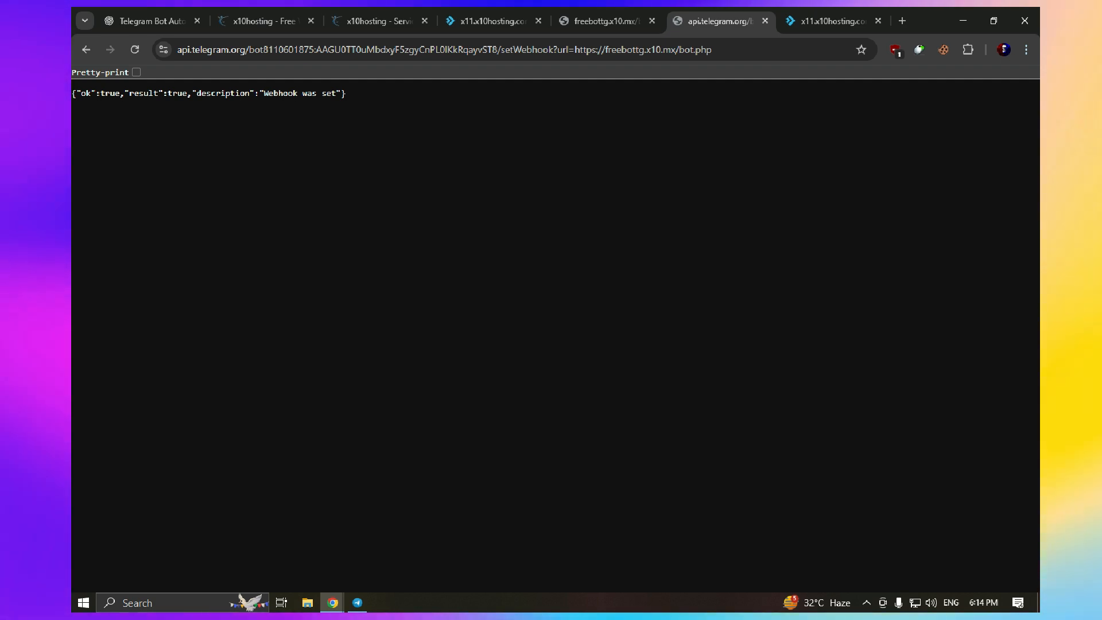
{"action": "left_click_drag", "start_coordinate": [72, 93], "coordinate": [346, 93]}
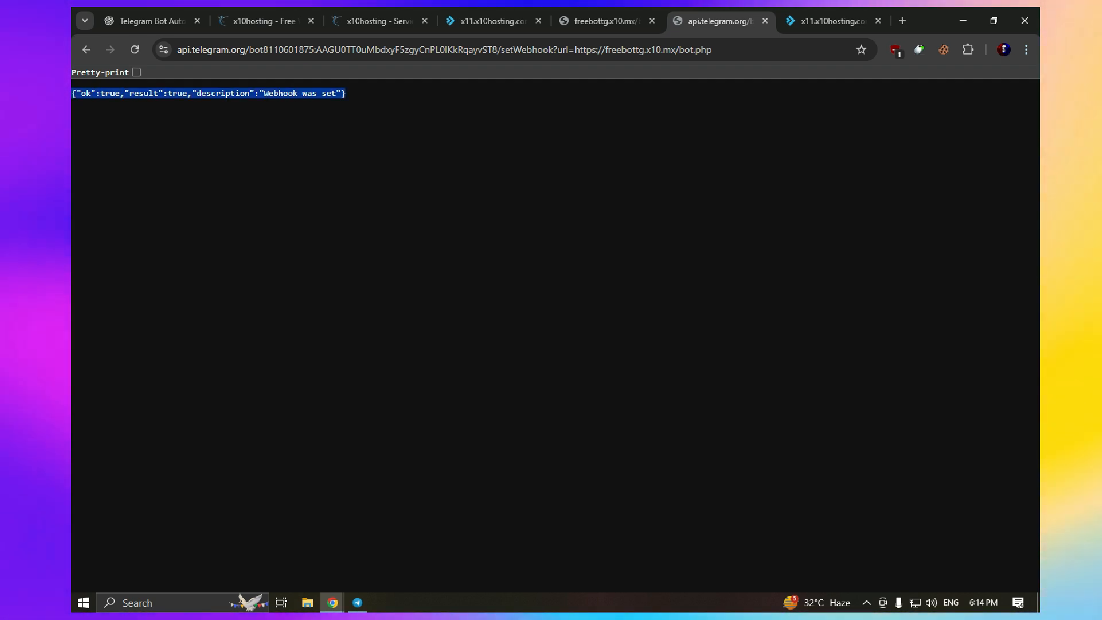
{"action": "left_click", "coordinate": [136, 72]}
{"action": "left_click", "coordinate": [136, 73]}
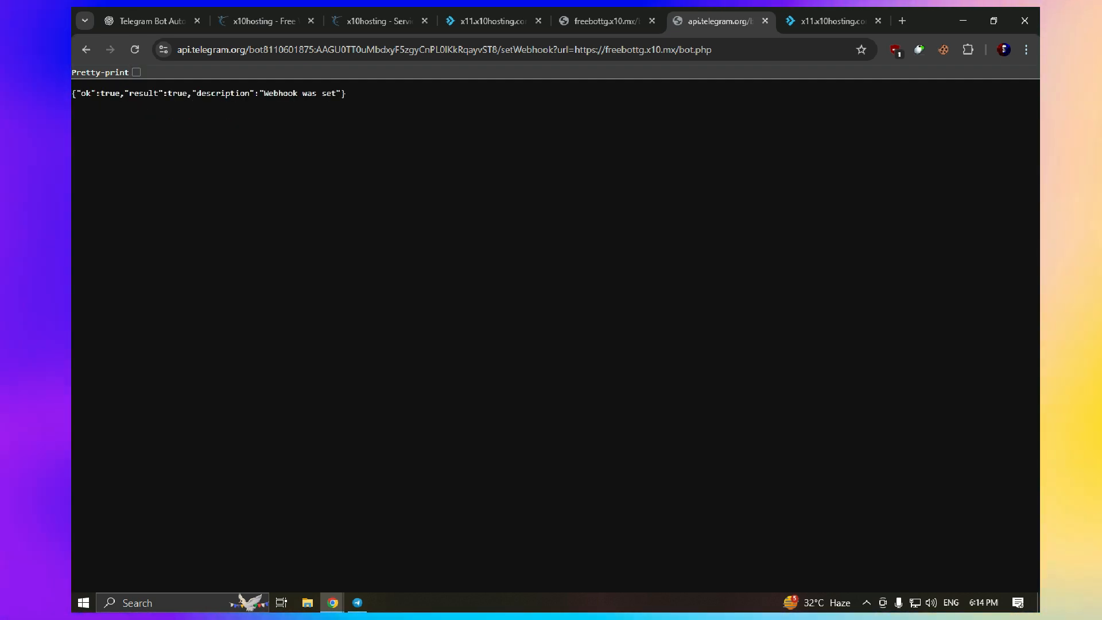
Start the testbotviop_bot chat with /start, then send the test messages 'hello' and 'hii'
{"action": "left_click", "coordinate": [357, 603]}
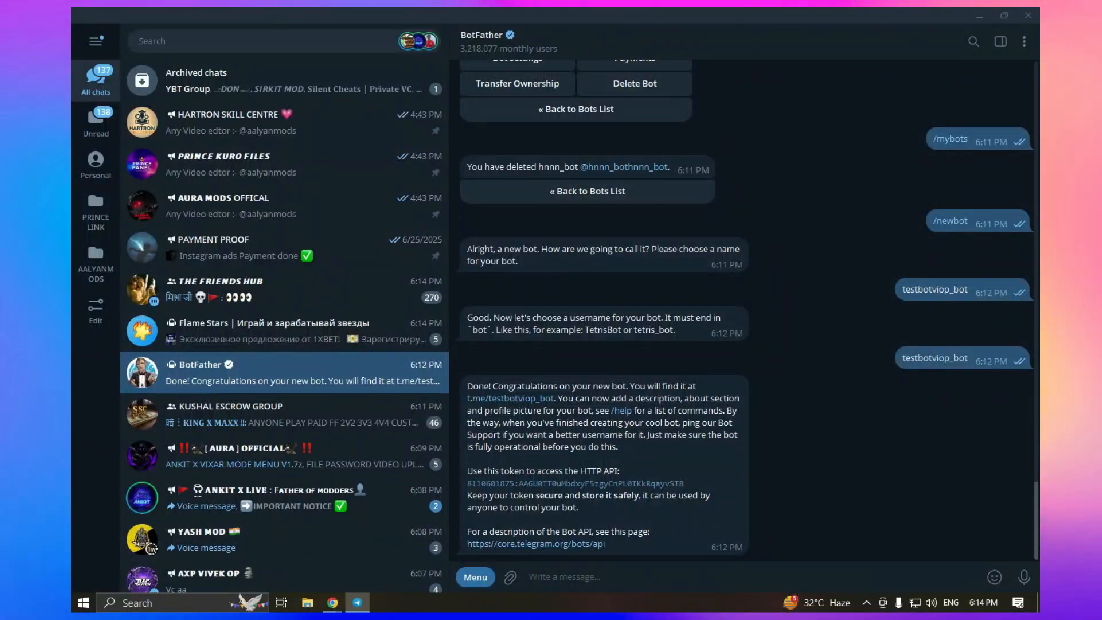
{"action": "left_click", "coordinate": [509, 398]}
{"action": "left_click", "coordinate": [744, 578]}
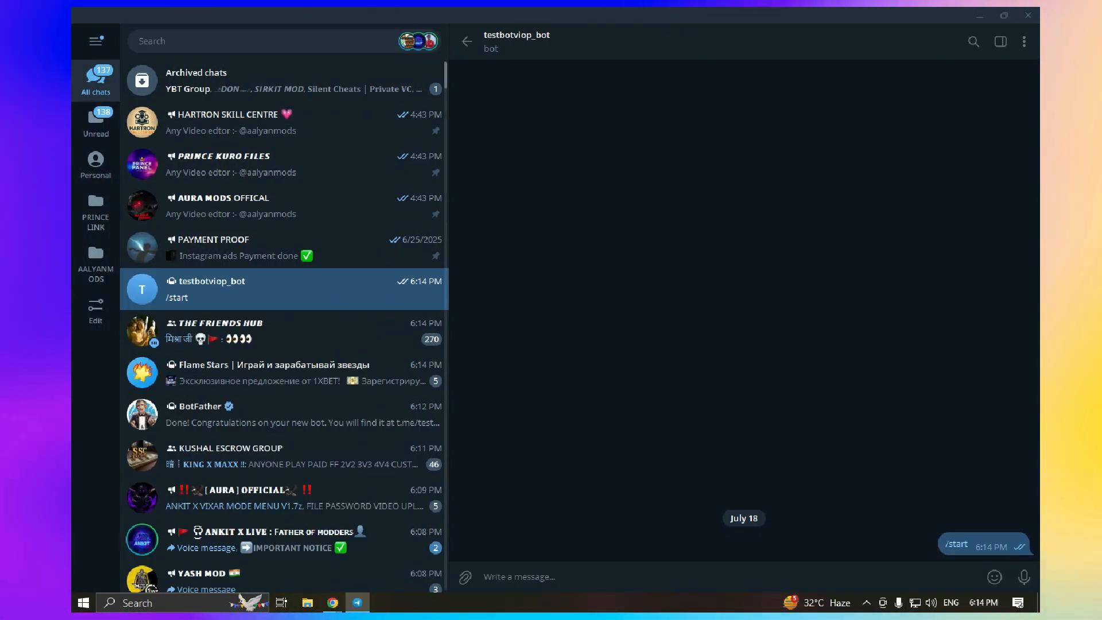
{"action": "type", "text": "h"}
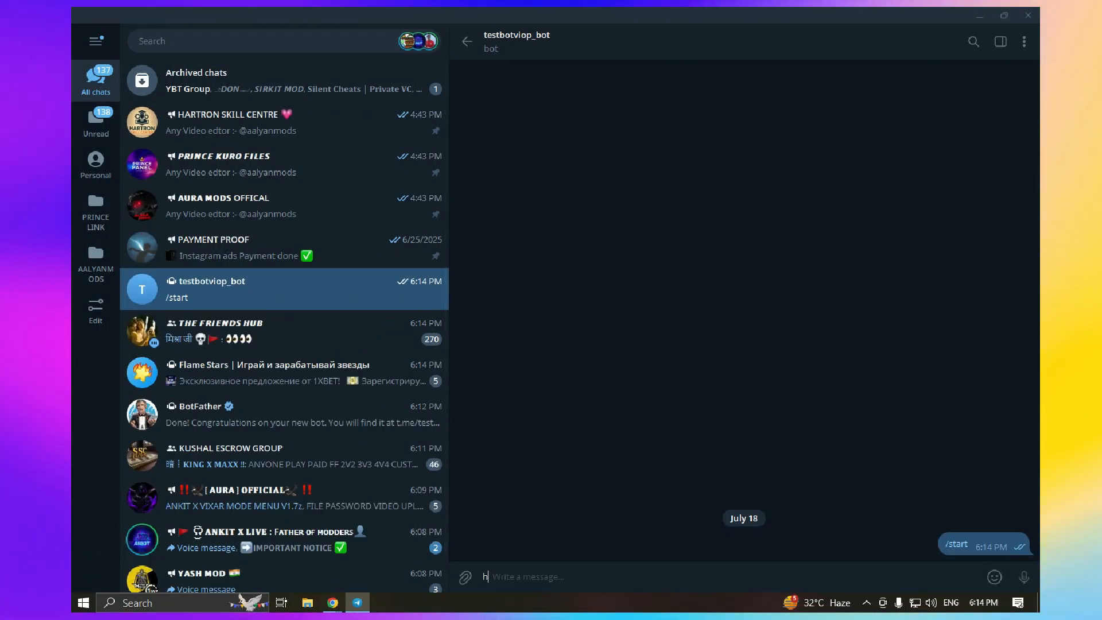
{"action": "type", "text": "ello"}
{"action": "key", "text": "Return"}
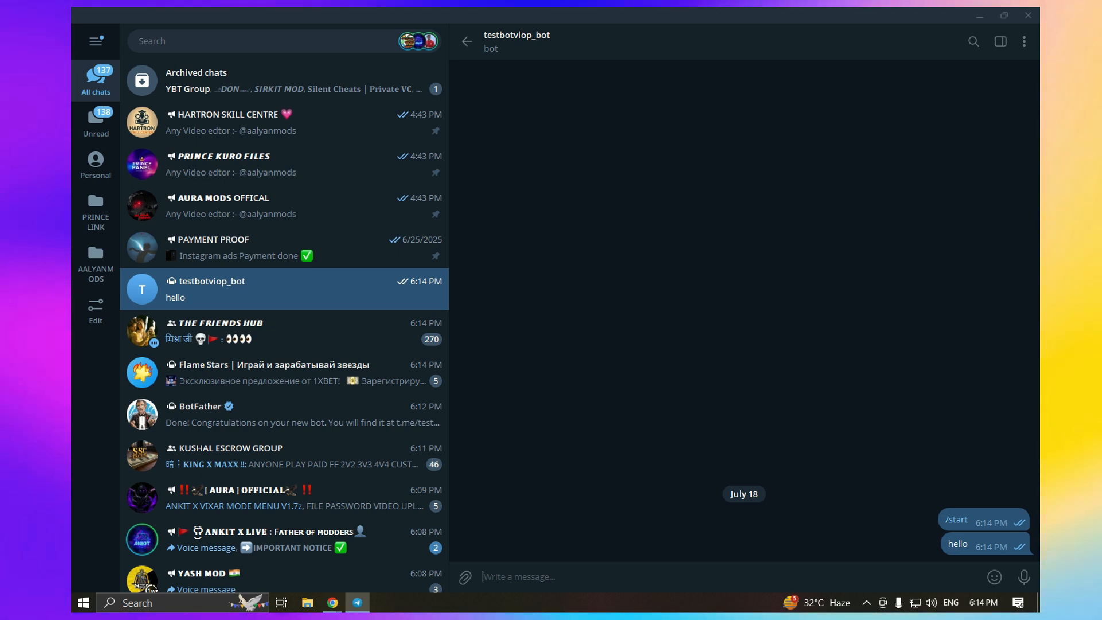
{"action": "mouse_move", "coordinate": [333, 603]}
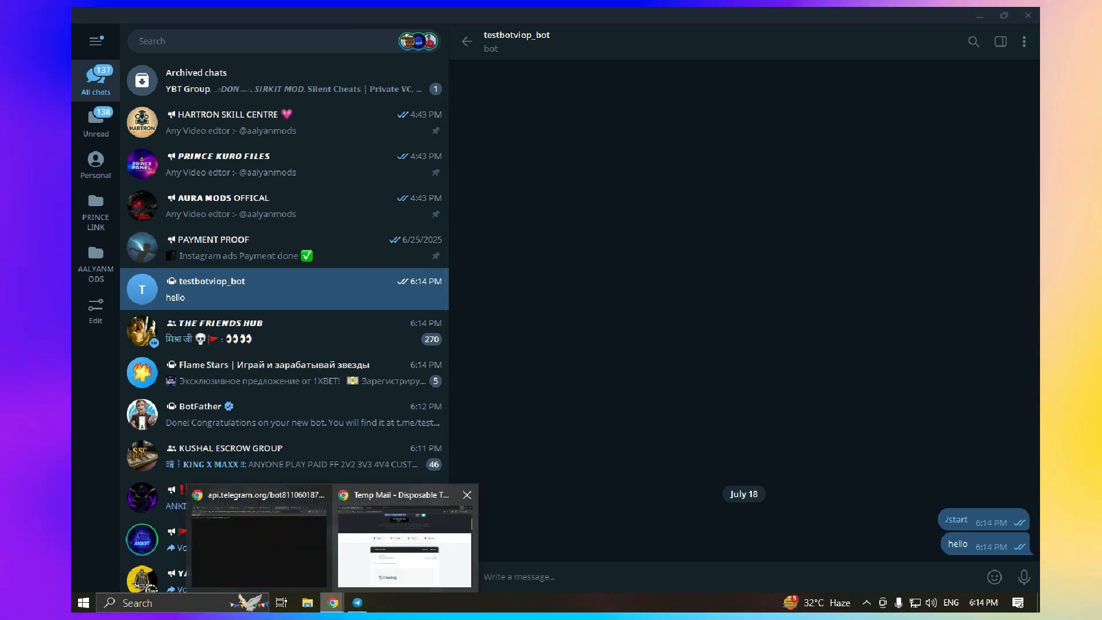
{"action": "type", "text": "hii"}
{"action": "key", "text": "Return"}
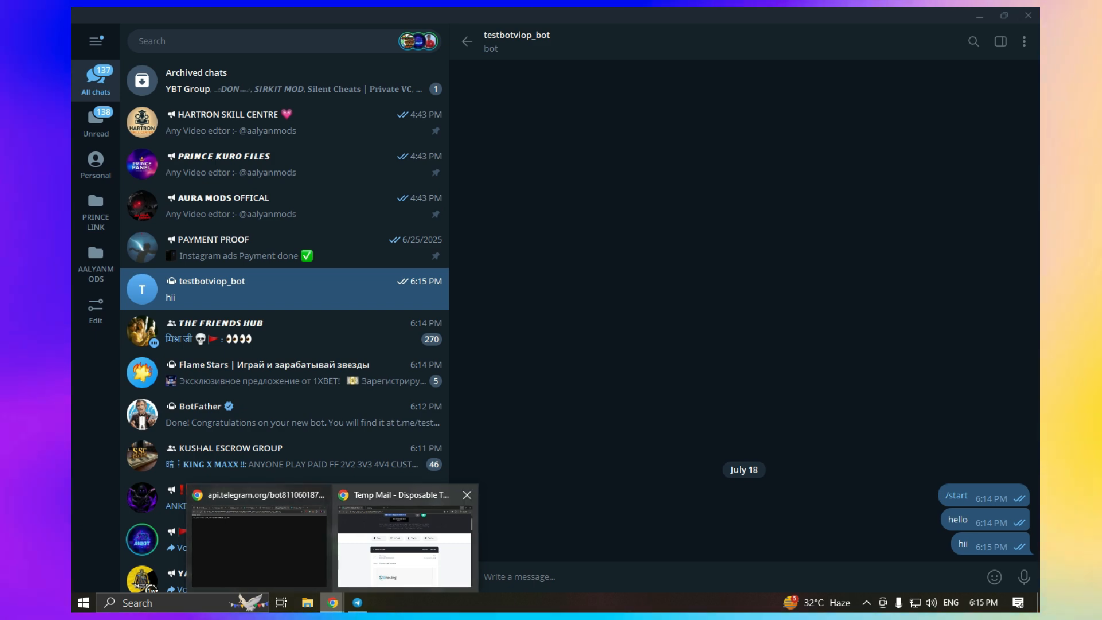
Go back to the ChatGPT conversation and scroll through the earlier bot.php answer
{"action": "left_click", "coordinate": [258, 540]}
{"action": "key", "text": "ctrl+shift+Tab"}
{"action": "key", "text": "ctrl+shift+Tab"}
{"action": "key", "text": "ctrl+shift+Tab"}
{"action": "key", "text": "ctrl+shift+Tab"}
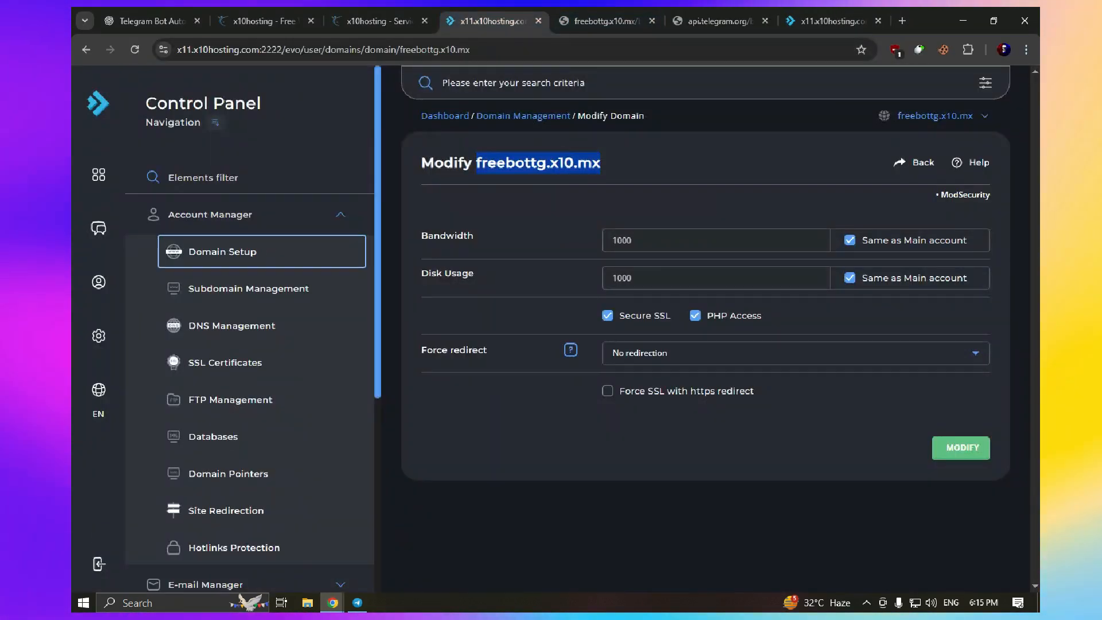
{"action": "key", "text": "ctrl+shift+Tab"}
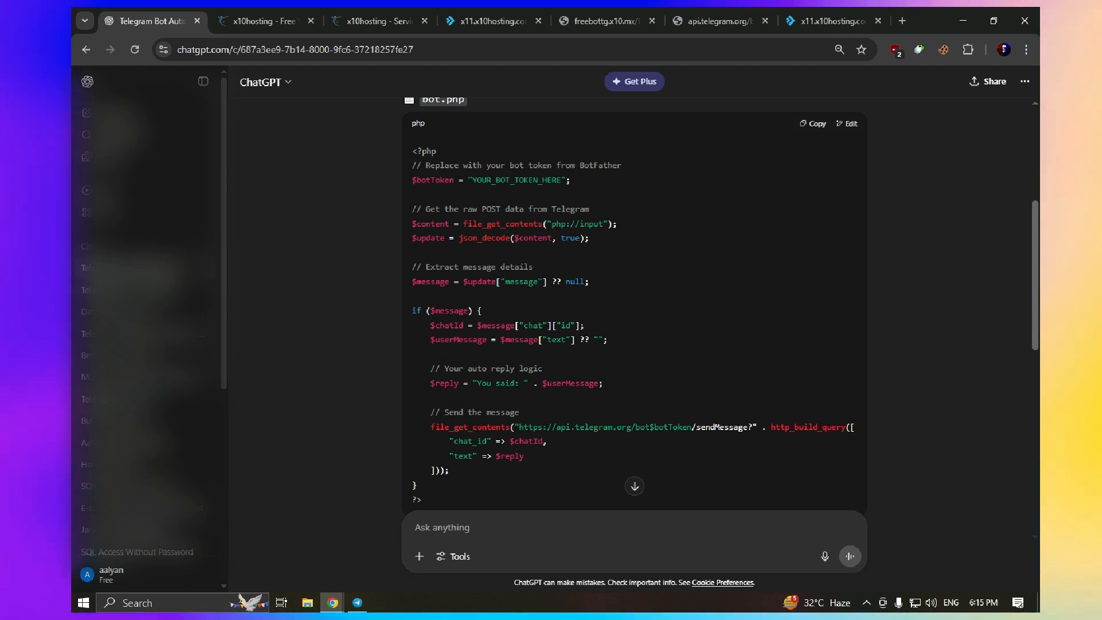
{"action": "scroll", "coordinate": [634, 310], "scroll_direction": "down", "scroll_amount": 3}
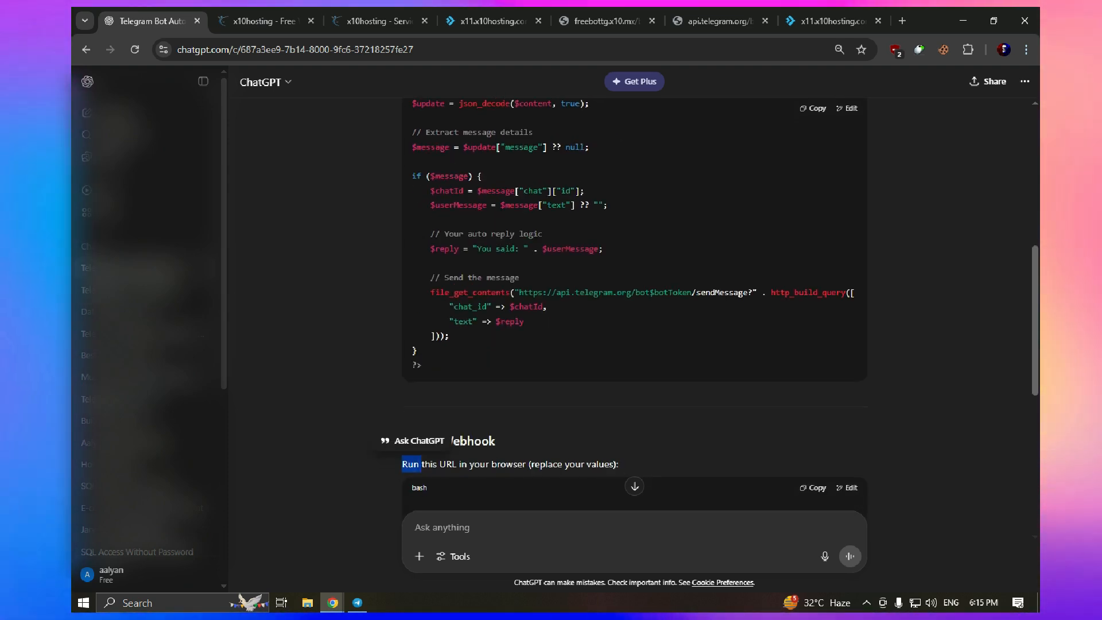
{"action": "scroll", "coordinate": [634, 310], "scroll_direction": "down", "scroll_amount": 3}
{"action": "scroll", "coordinate": [634, 310], "scroll_direction": "up", "scroll_amount": 5}
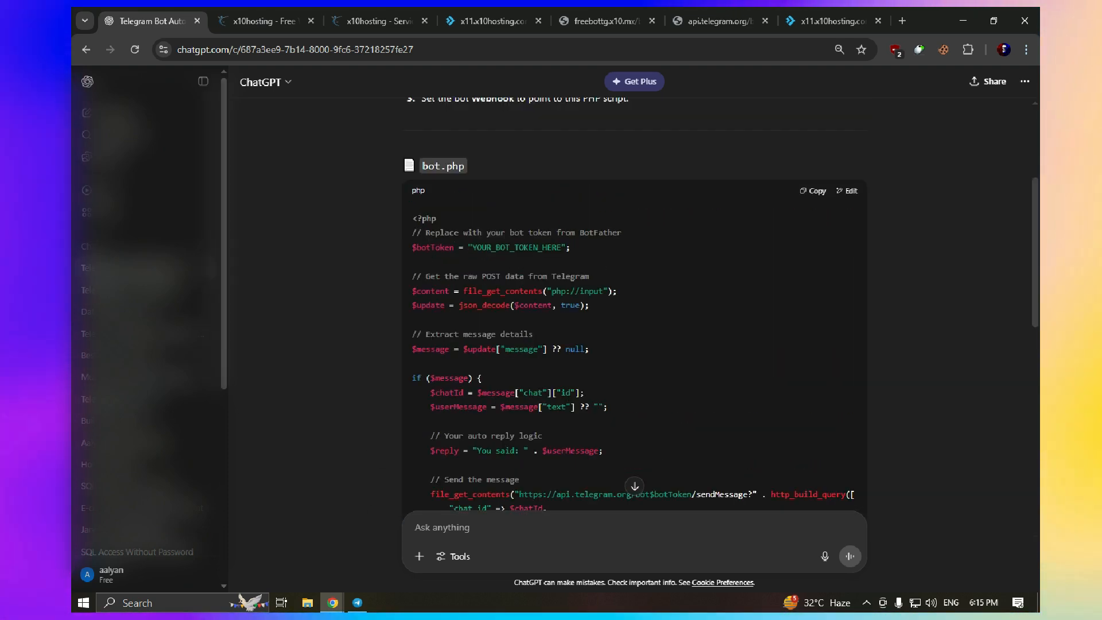
{"action": "scroll", "coordinate": [634, 310], "scroll_direction": "up", "scroll_amount": 3}
{"action": "scroll", "coordinate": [635, 310], "scroll_direction": "down", "scroll_amount": 5}
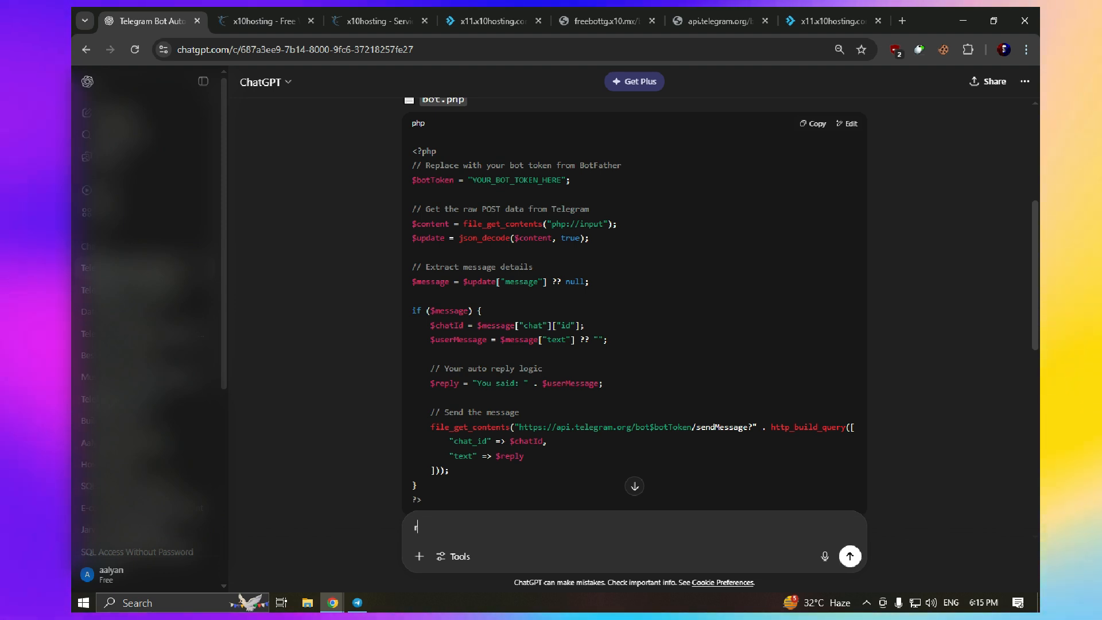
Ask ChatGPT to add a reply system and a welcome system to the bot script
{"action": "key", "text": "BackSpace"}
{"action": "type", "text": "add"}
{"action": "key", "text": "BackSpace"}
{"action": "key", "text": "BackSpace"}
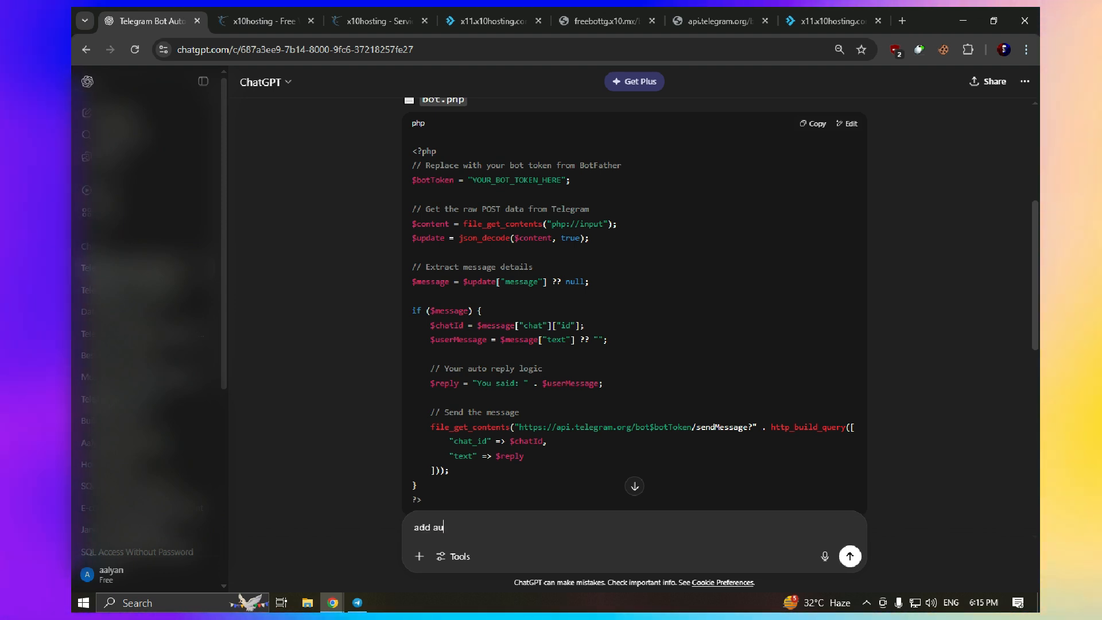
{"action": "type", "text": "to rep"}
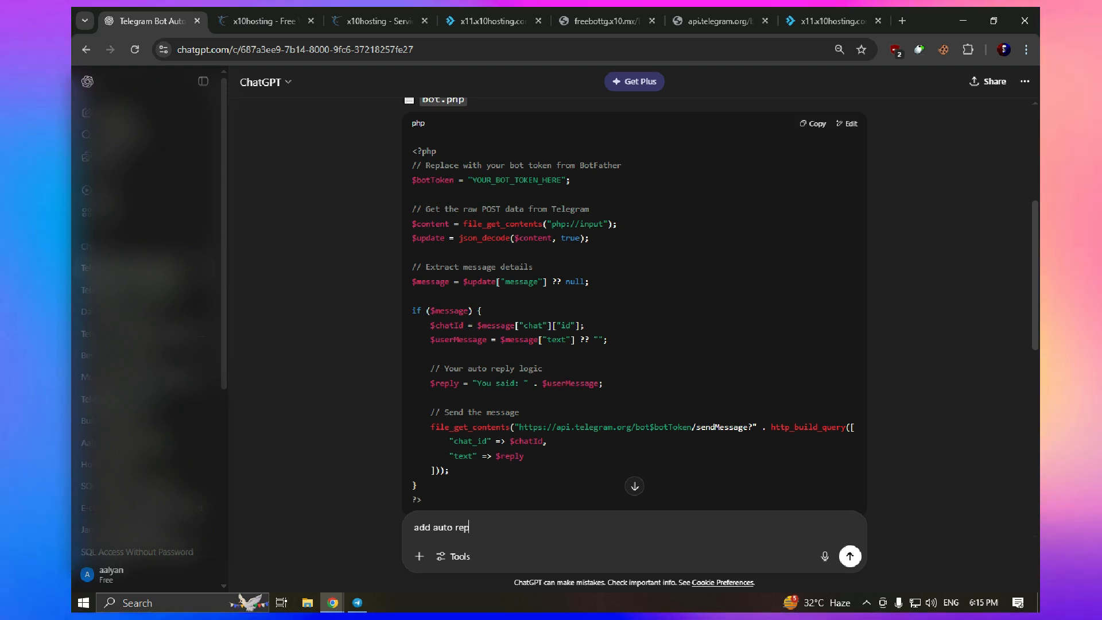
{"action": "type", "text": "lt sy"}
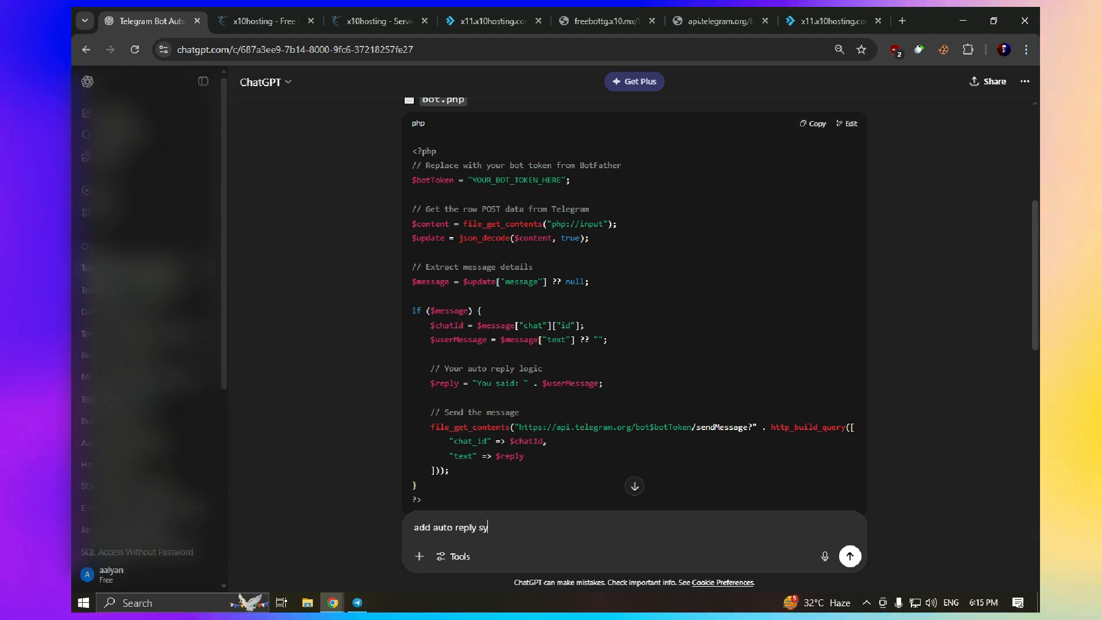
{"action": "type", "text": "stem and"}
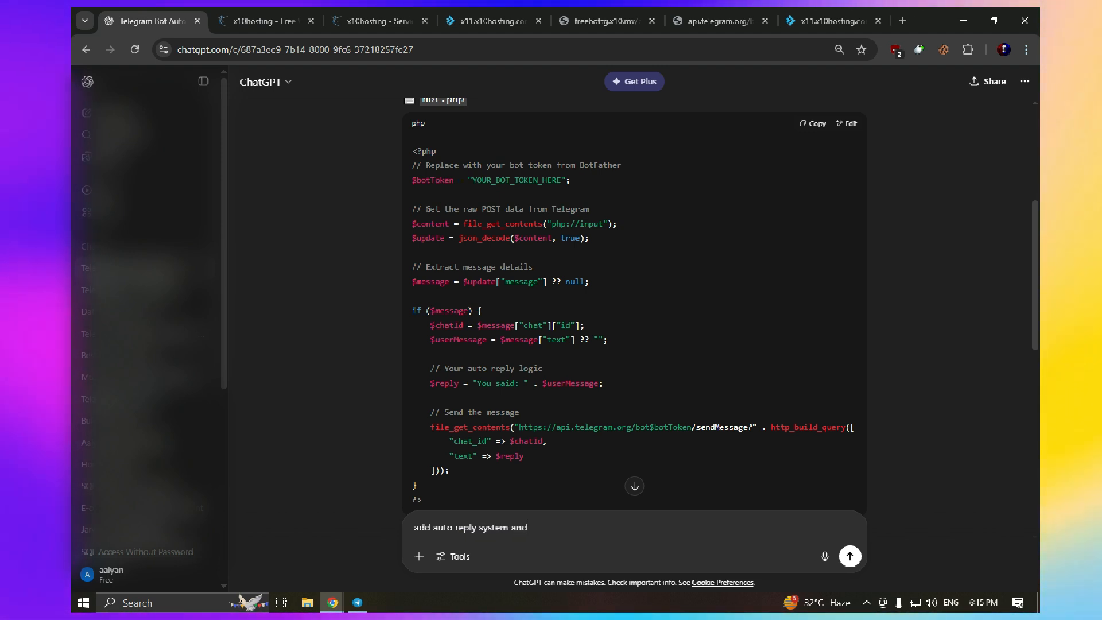
{"action": "type", "text": " welcome system /s"}
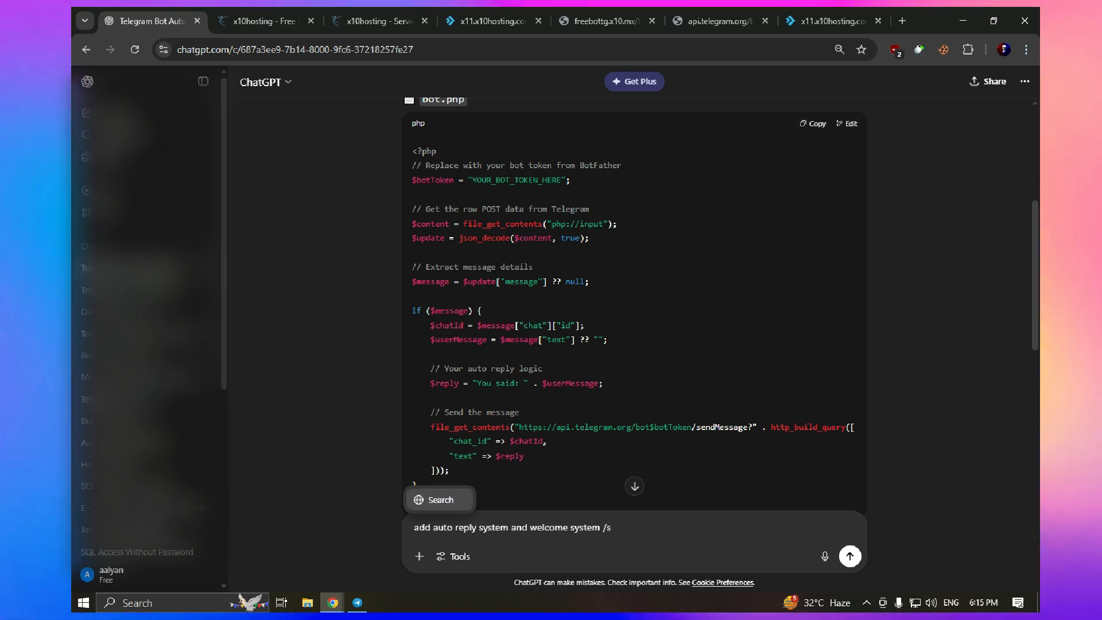
{"action": "key", "text": "Return"}
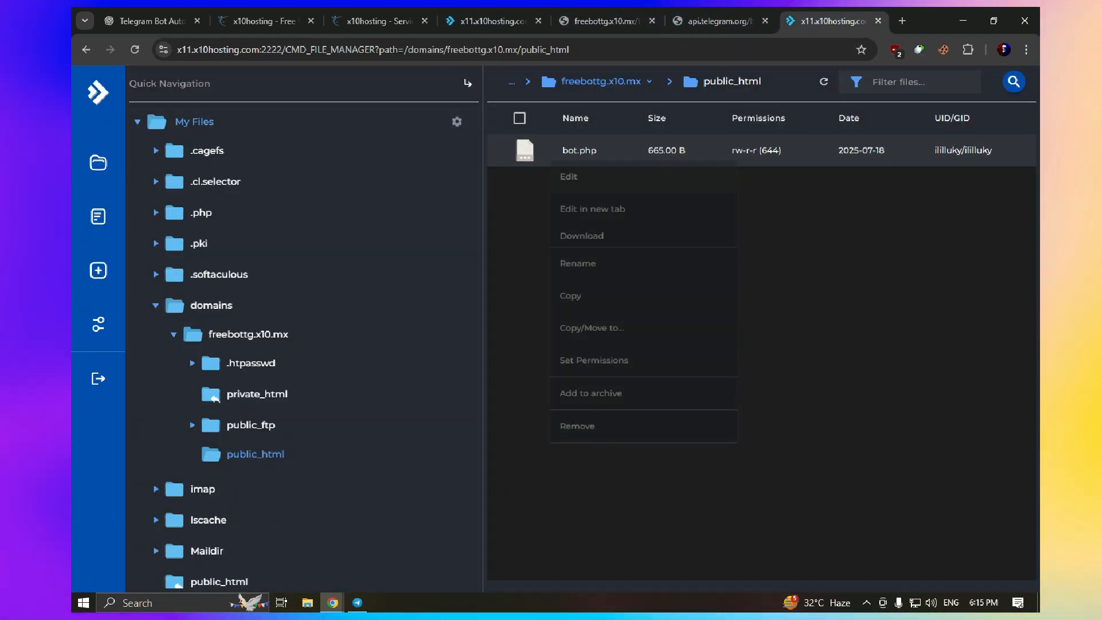
Replace all of bot.php's code with the new welcome and auto-reply script
{"action": "left_click", "coordinate": [569, 176]}
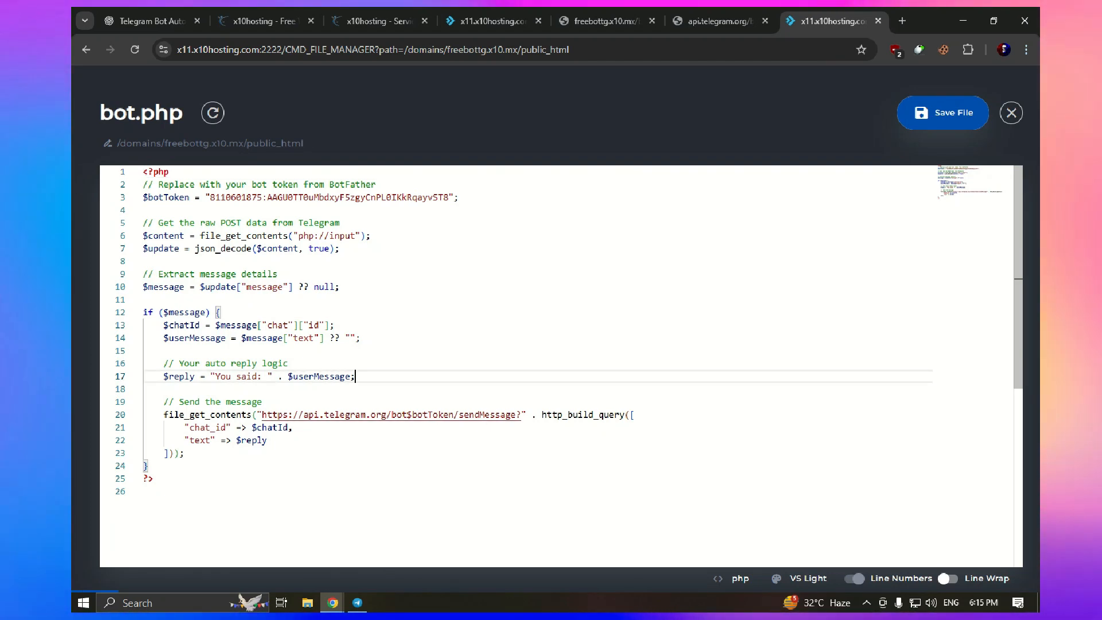
{"action": "key", "text": "ctrl+a"}
{"action": "key", "text": "ctrl+v"}
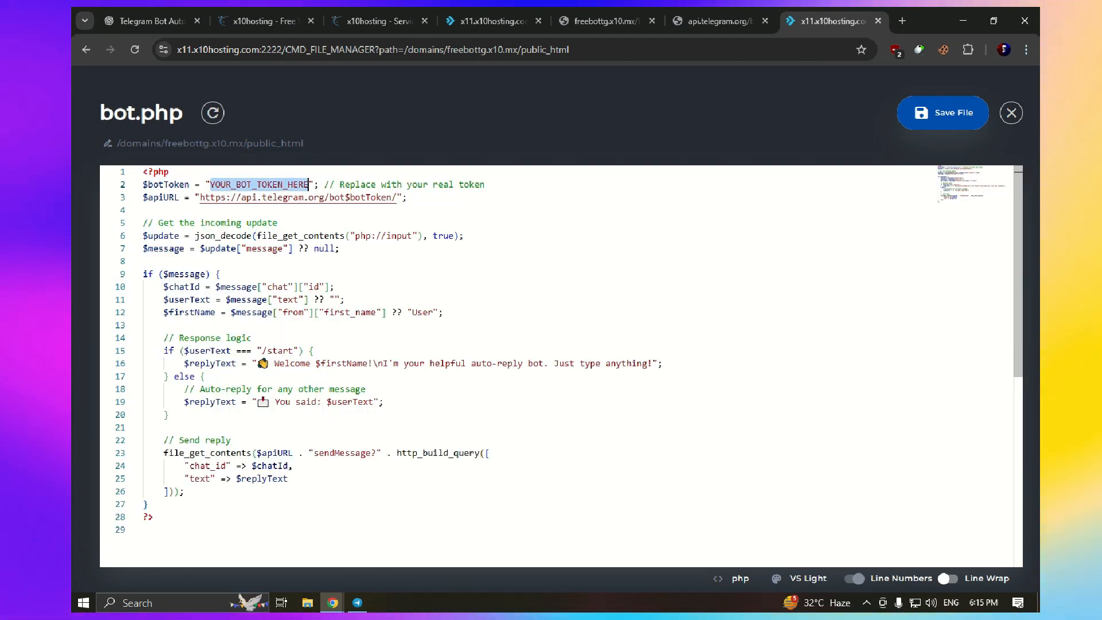
Paste the BotFather token over YOUR_BOT_TOKEN_HERE, then reload the setWebhook page to recheck
{"action": "key", "text": "alt+Tab"}
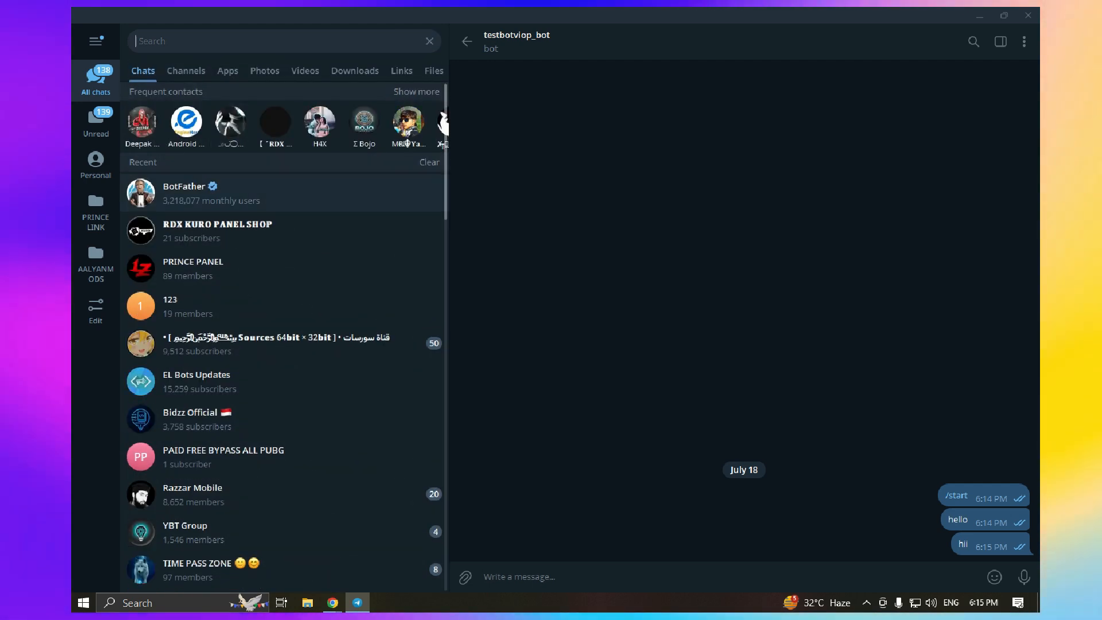
{"action": "key", "text": "Return"}
{"action": "left_click", "coordinate": [333, 603]}
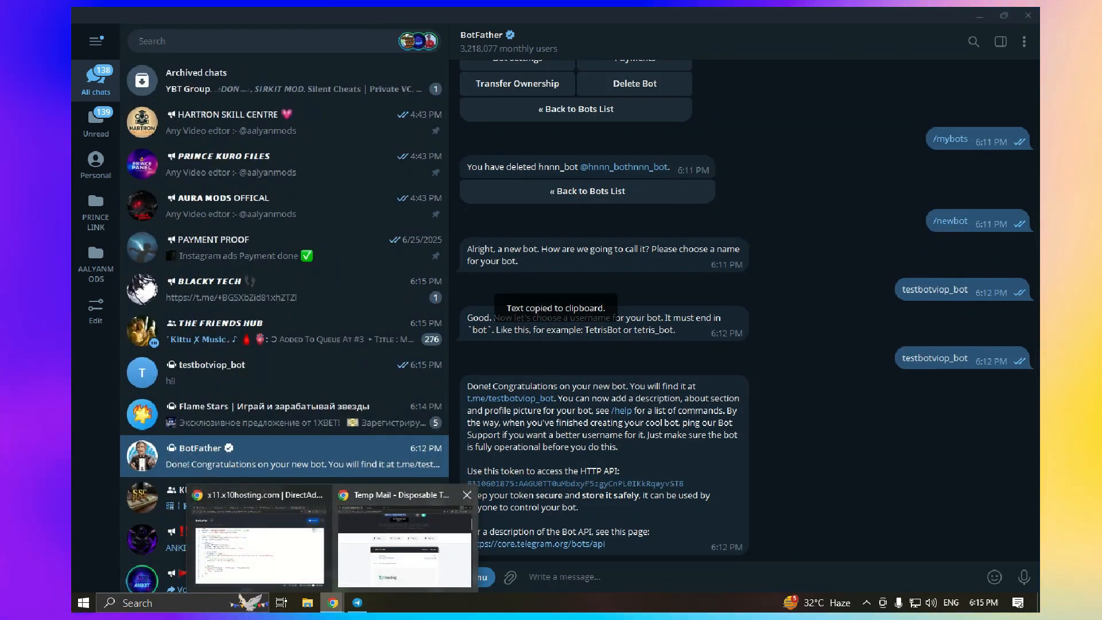
{"action": "left_click", "coordinate": [264, 543]}
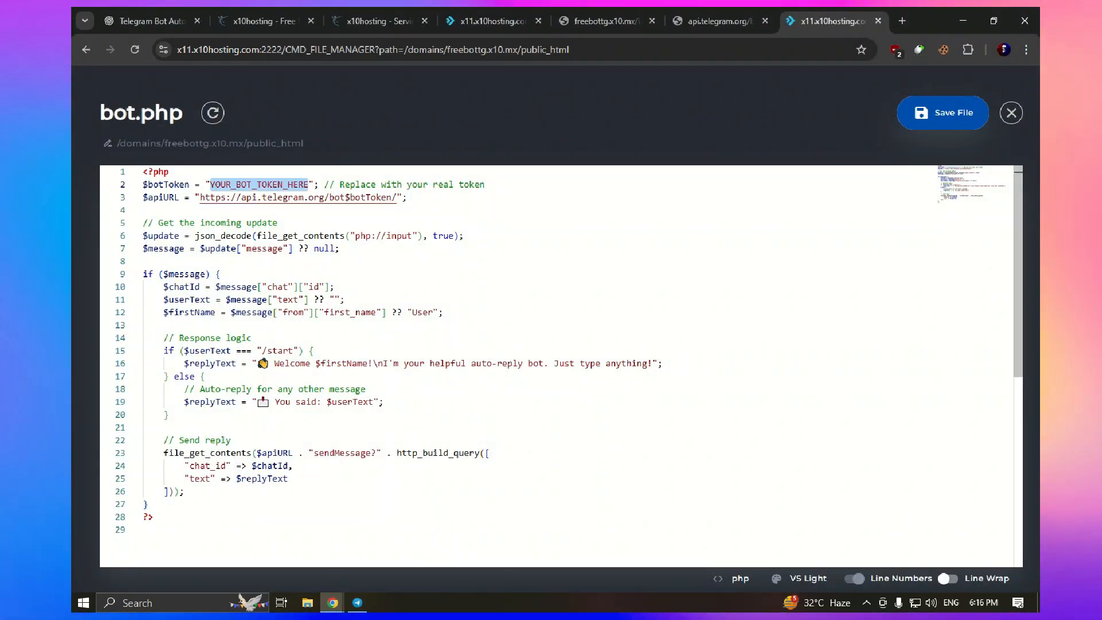
{"action": "key", "text": "ctrl+v"}
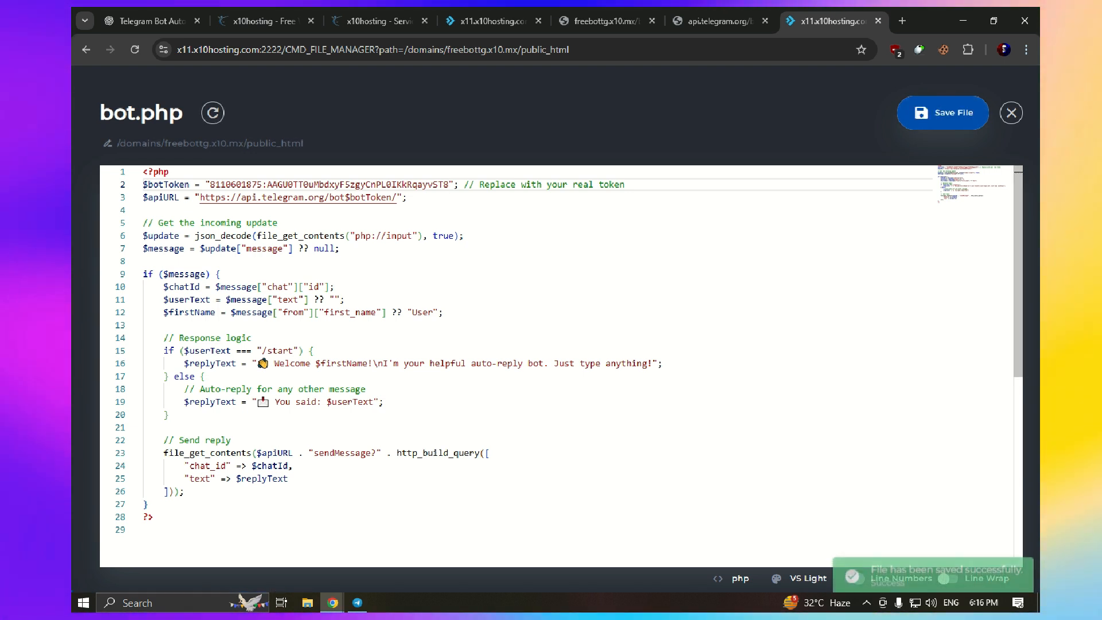
{"action": "left_click", "coordinate": [720, 22]}
{"action": "key", "text": "F5"}
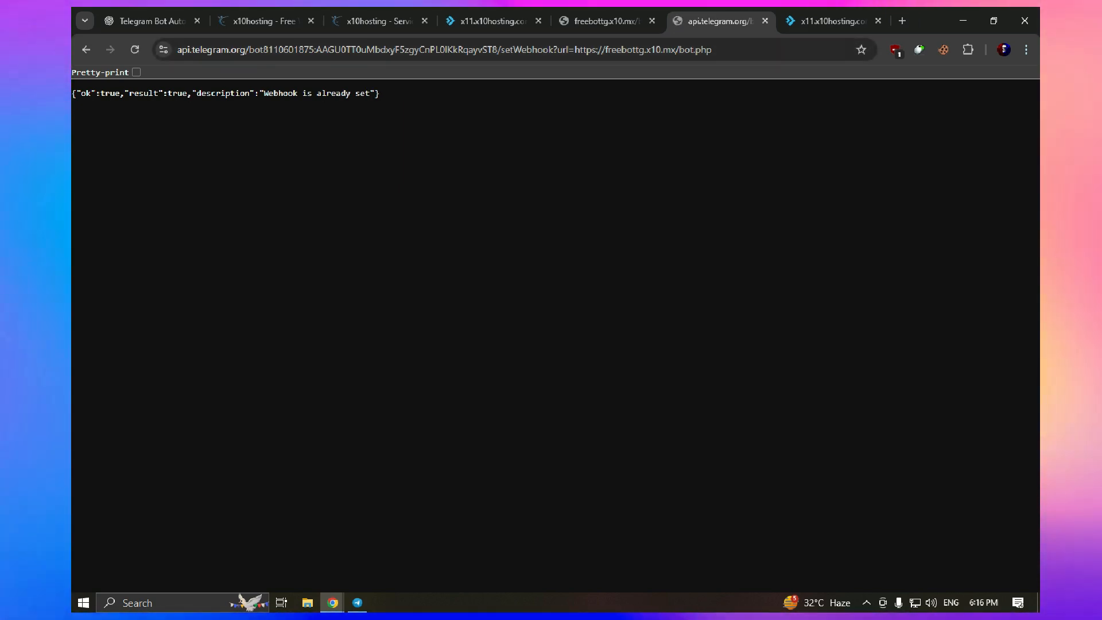
Open testbotviop_bot from its link, send /start four times, and glance at its Bot Info
{"action": "left_click", "coordinate": [357, 603]}
{"action": "left_click", "coordinate": [510, 399]}
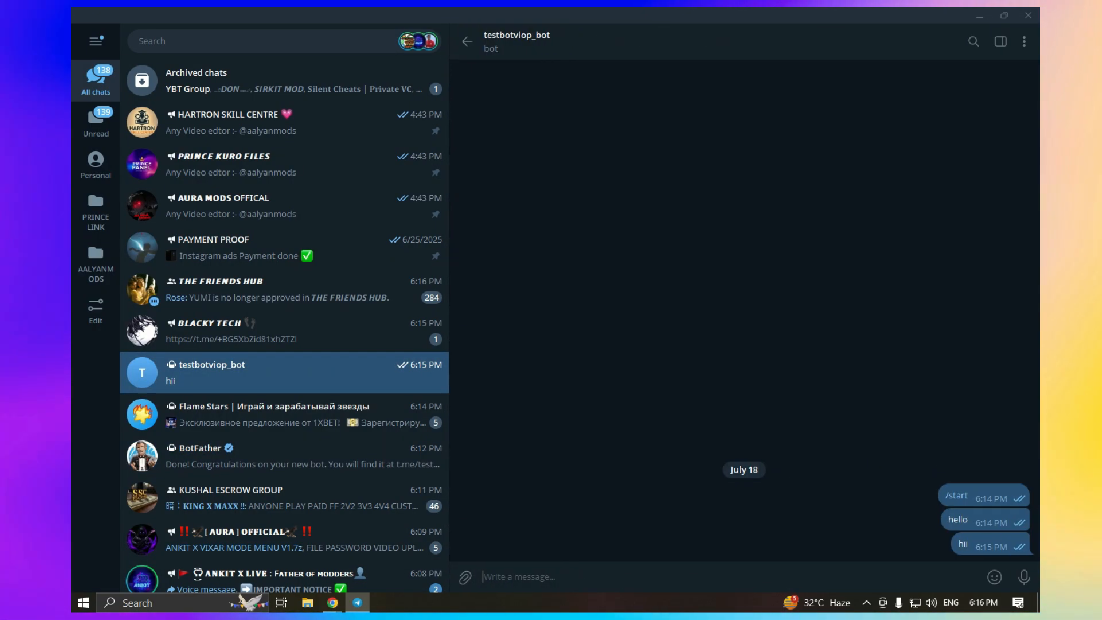
{"action": "mouse_move", "coordinate": [995, 577]}
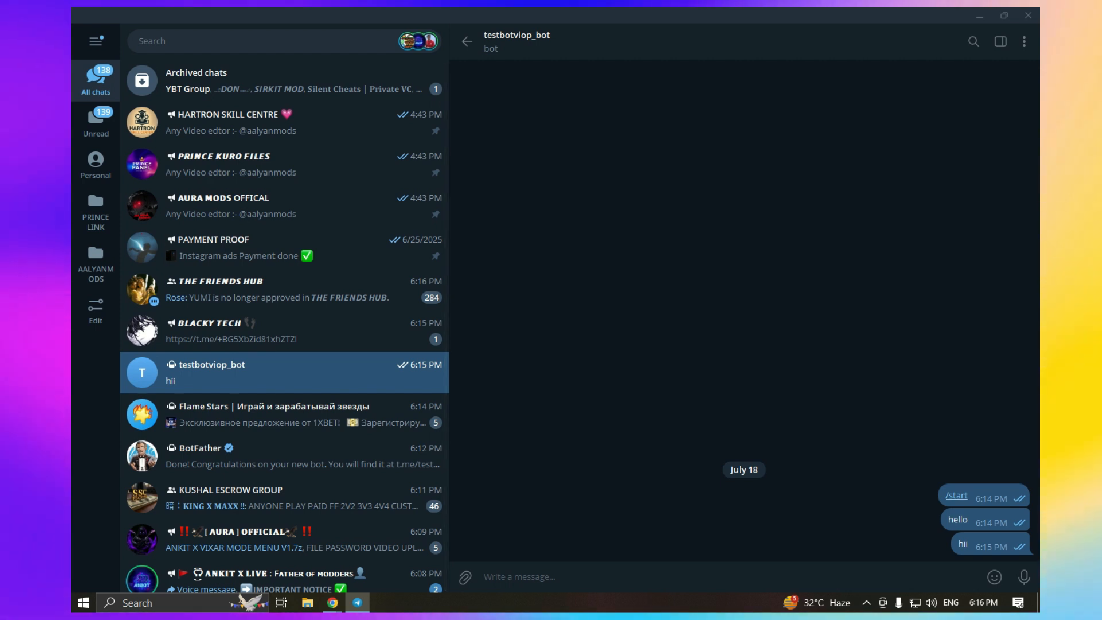
{"action": "left_click", "coordinate": [957, 496]}
{"action": "left_click", "coordinate": [956, 544]}
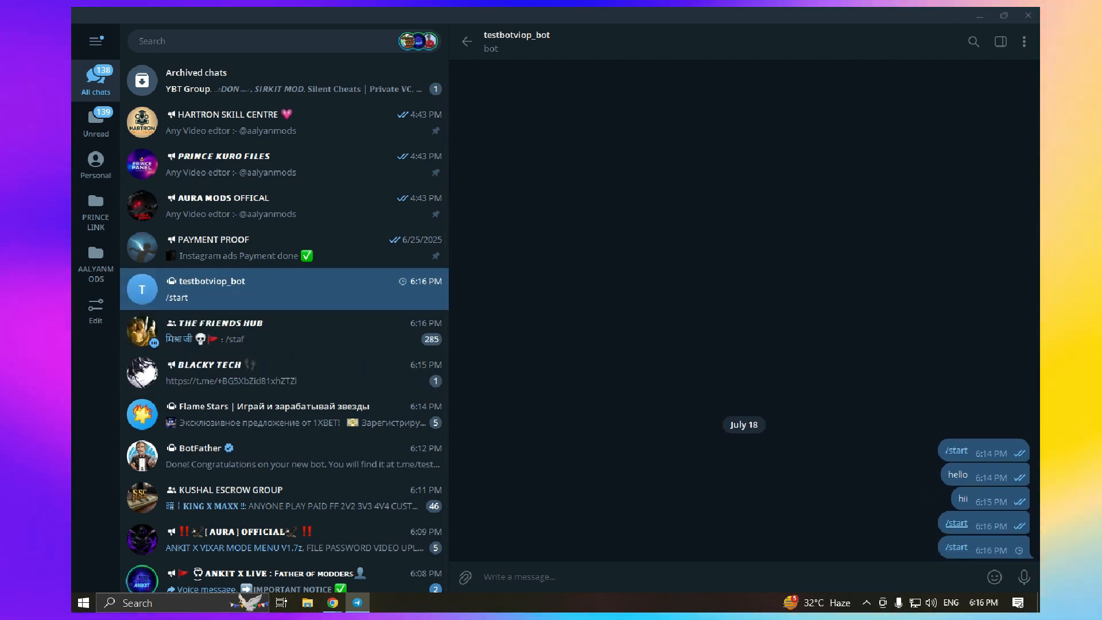
{"action": "left_click", "coordinate": [956, 545]}
{"action": "left_click", "coordinate": [957, 545]}
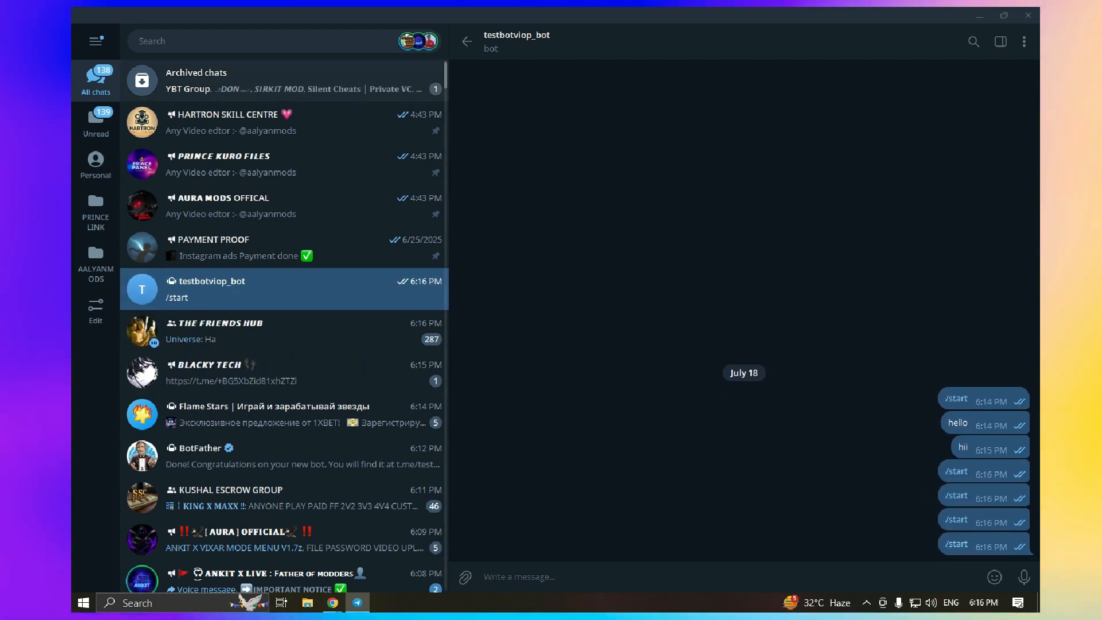
{"action": "left_click", "coordinate": [516, 41]}
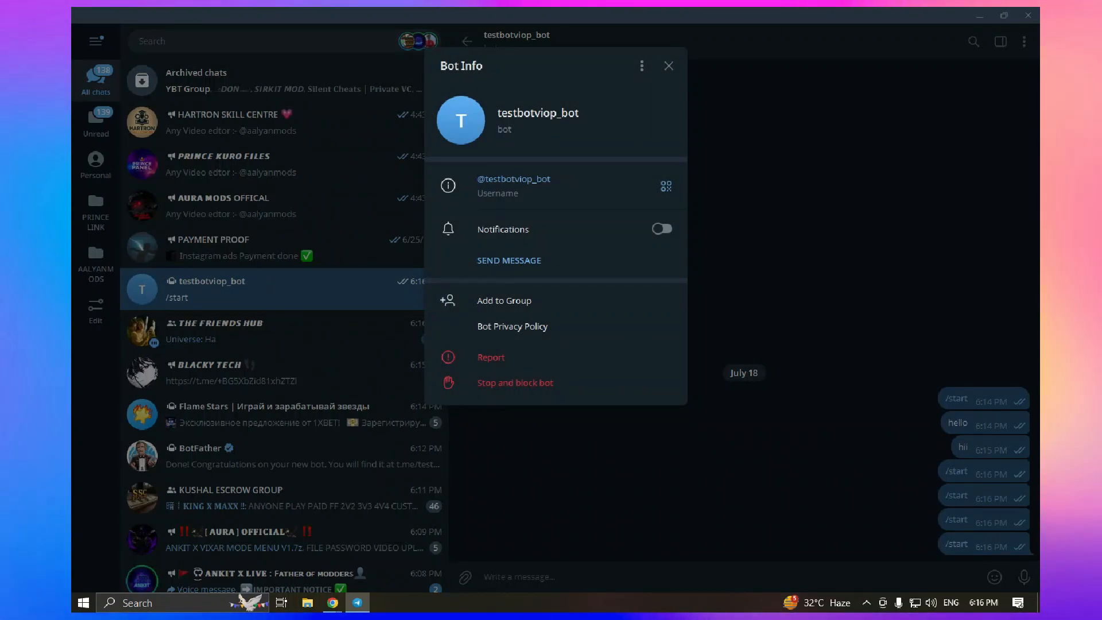
{"action": "key", "text": "Escape"}
Back in Chrome, check the bot.php and webhook tabs, ending on the bot.php editor
{"action": "left_click", "coordinate": [333, 603]}
{"action": "left_click", "coordinate": [258, 540]}
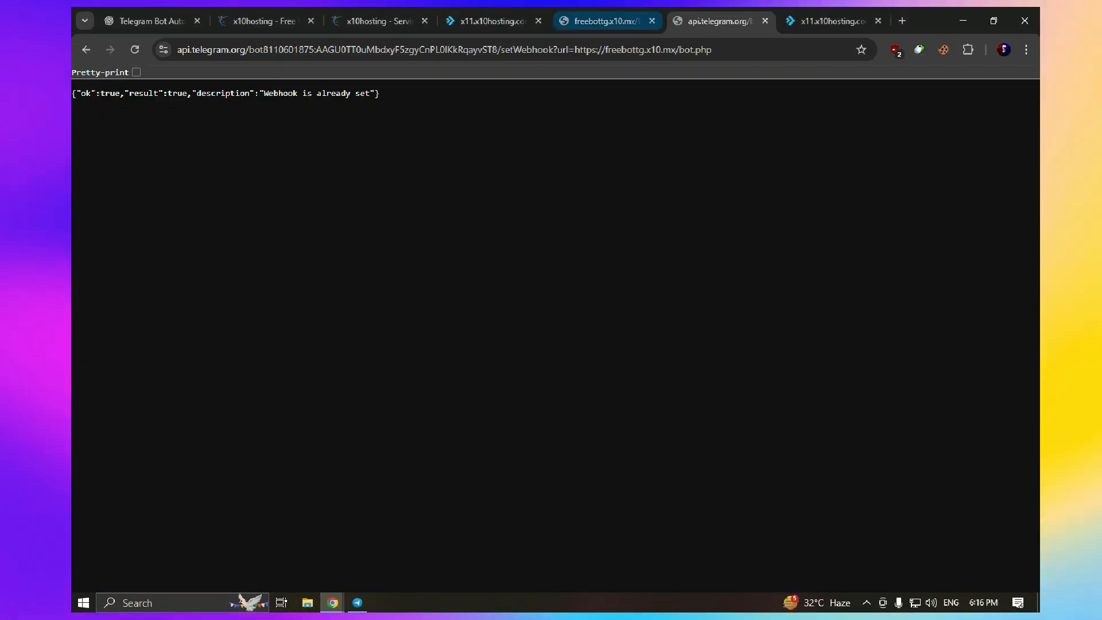
{"action": "left_click", "coordinate": [608, 21]}
{"action": "left_click", "coordinate": [720, 21]}
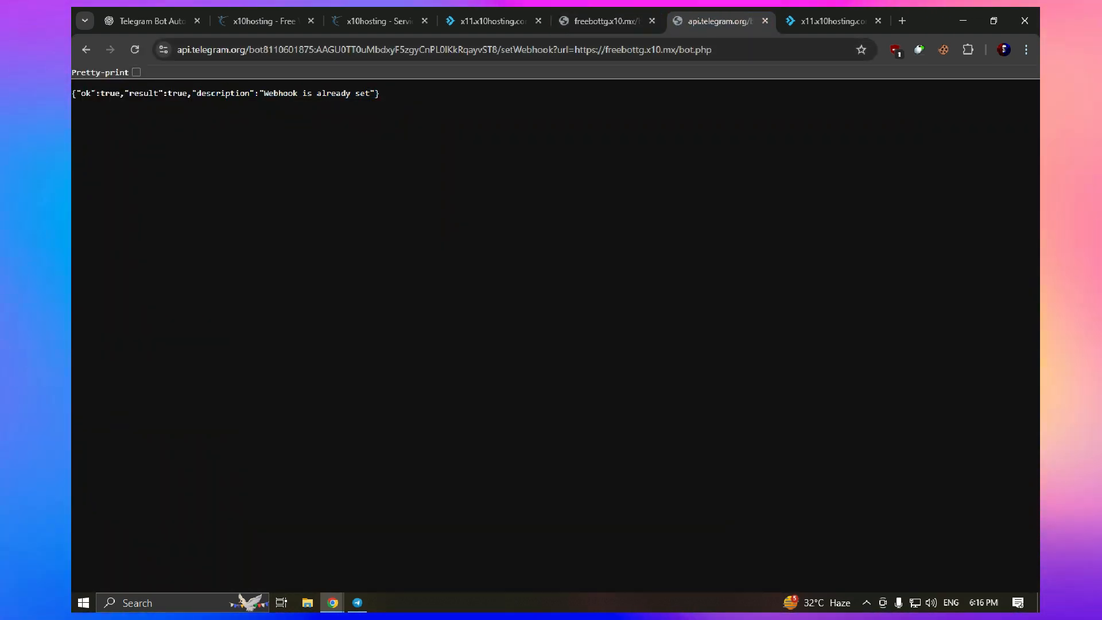
{"action": "left_click", "coordinate": [832, 21]}
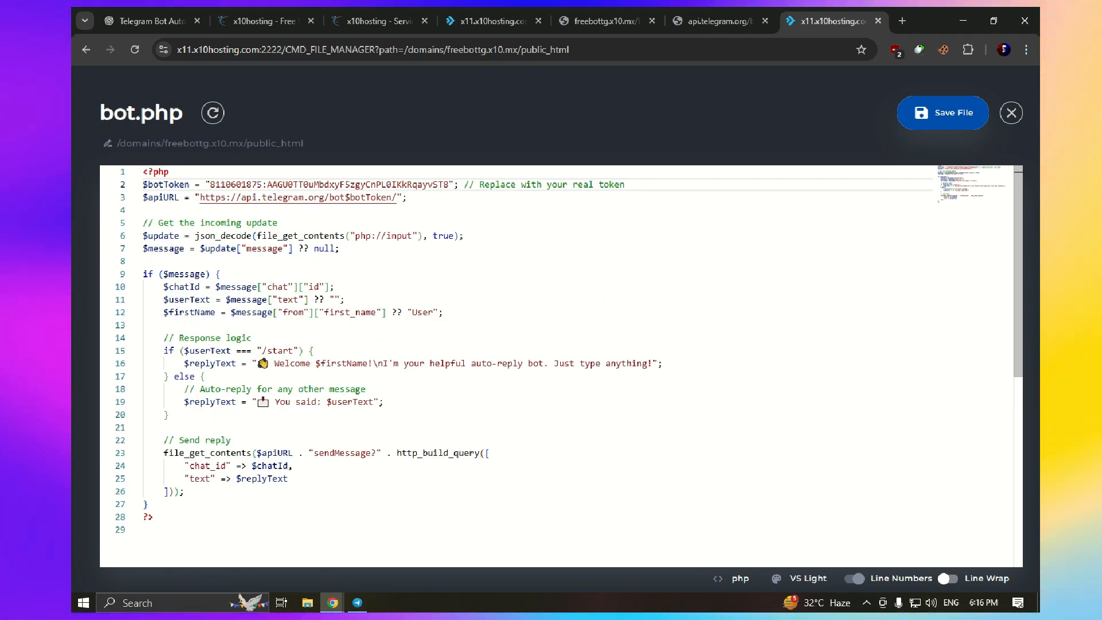
Open the BotFather chat in Telegram to get the bot token
{"action": "triple_click", "coordinate": [425, 363]}
{"action": "left_click", "coordinate": [465, 236]}
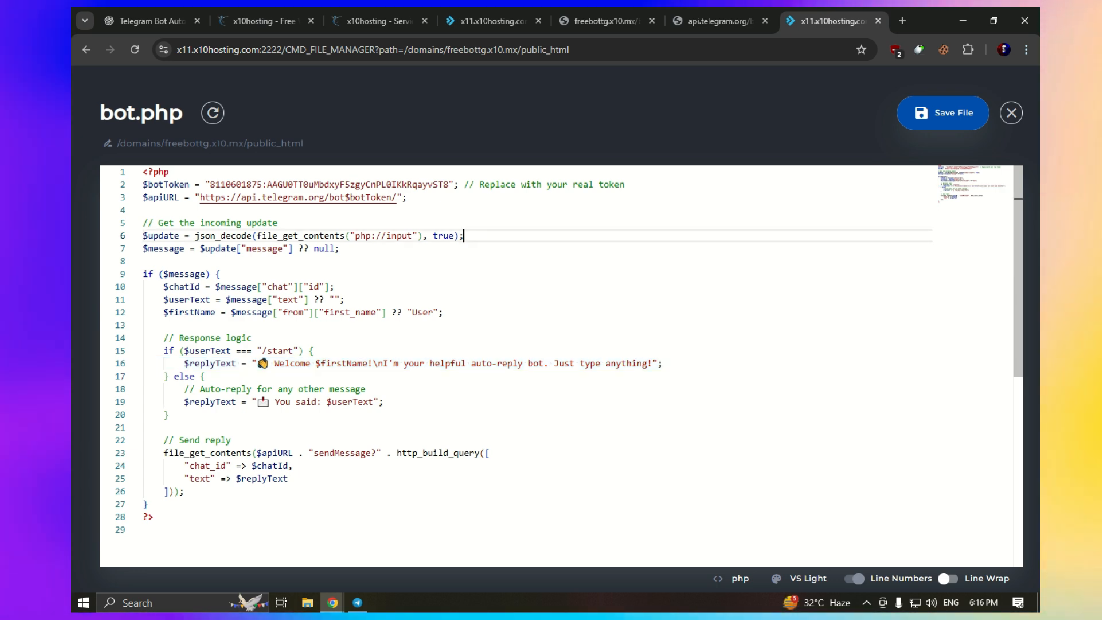
{"action": "left_click", "coordinate": [357, 603]}
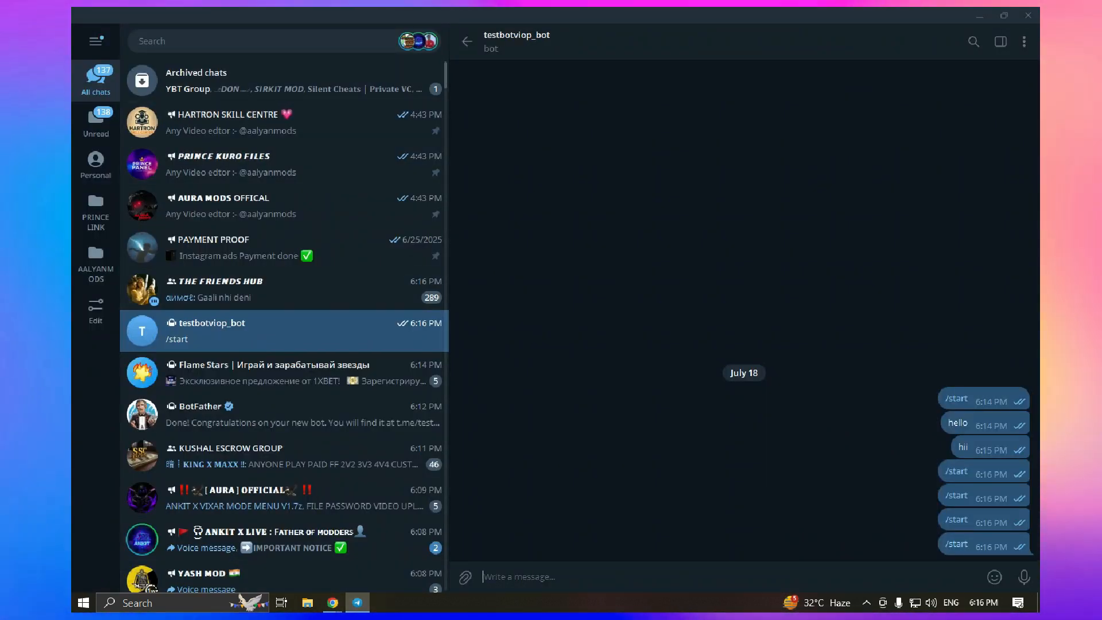
{"action": "left_click", "coordinate": [276, 41]}
{"action": "left_click", "coordinate": [229, 194]}
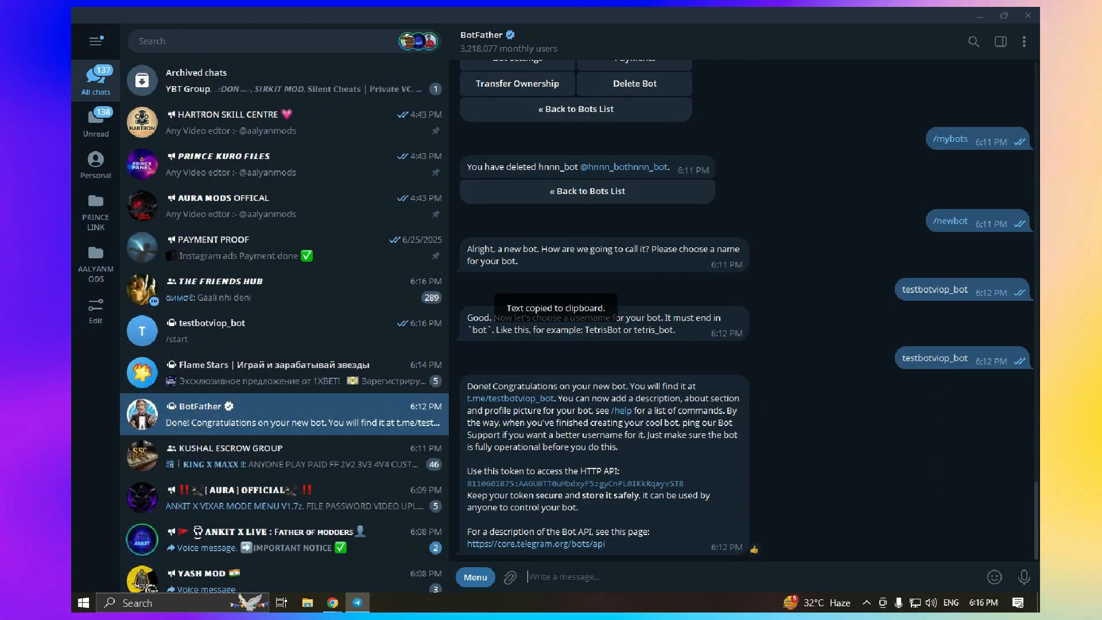
{"action": "key", "text": "alt+Tab"}
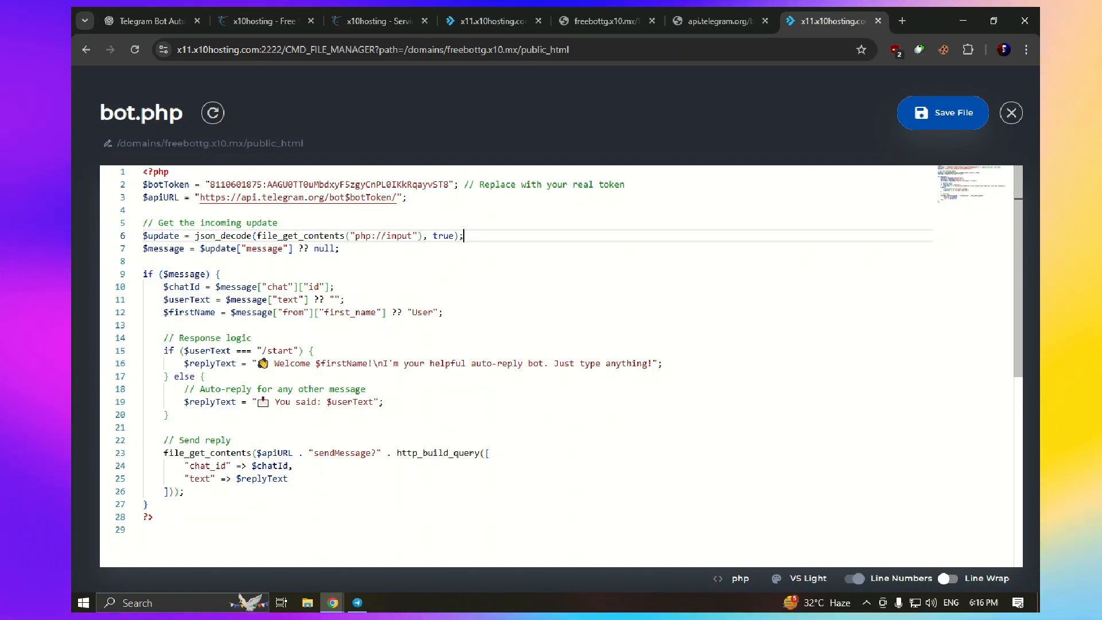
Replace the bot token on line 2 of bot.php and save the file with Ctrl+S
{"action": "left_click_drag", "start_coordinate": [450, 185], "coordinate": [195, 185]}
{"action": "left_click", "coordinate": [209, 185]}
{"action": "right_click", "coordinate": [209, 185]}
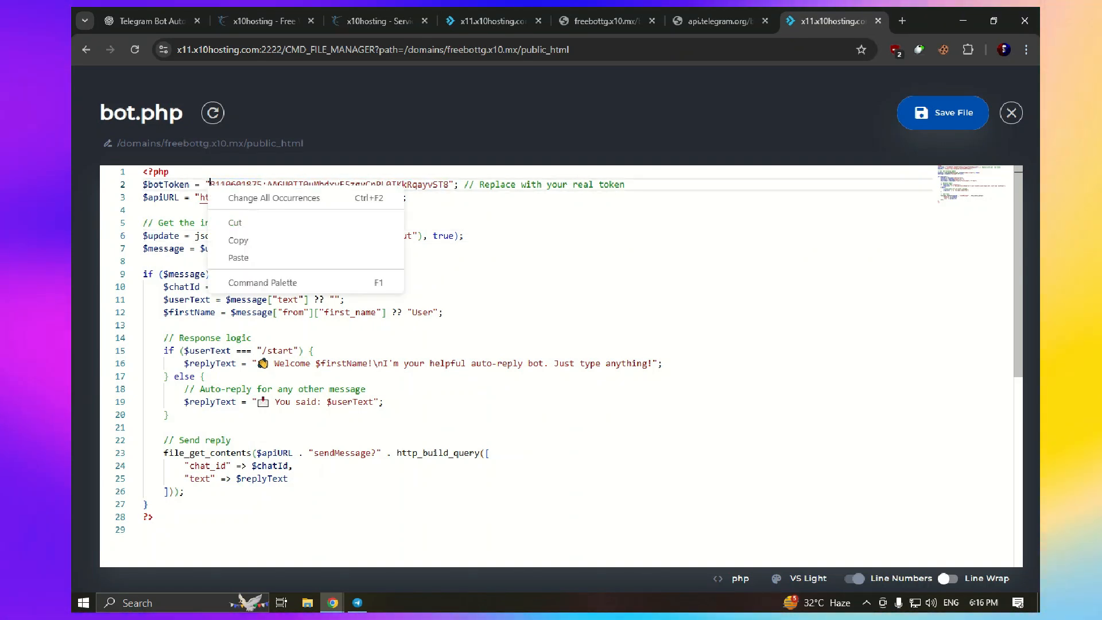
{"action": "double_click", "coordinate": [209, 184]}
{"action": "left_click_drag", "start_coordinate": [262, 185], "coordinate": [267, 184]}
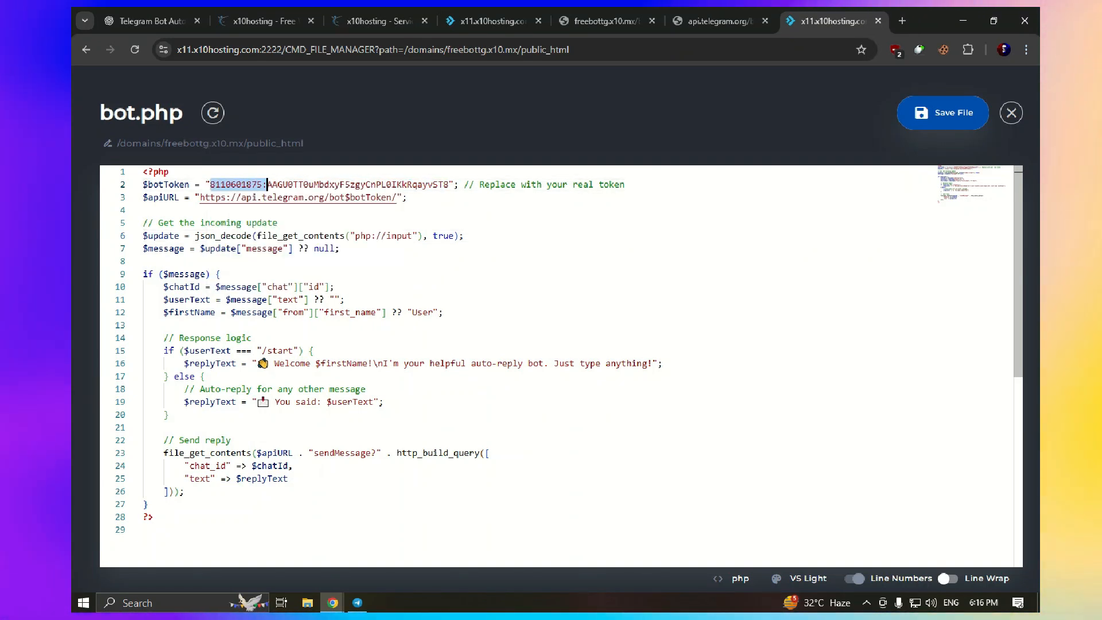
{"action": "left_click_drag", "start_coordinate": [428, 184], "coordinate": [448, 184]}
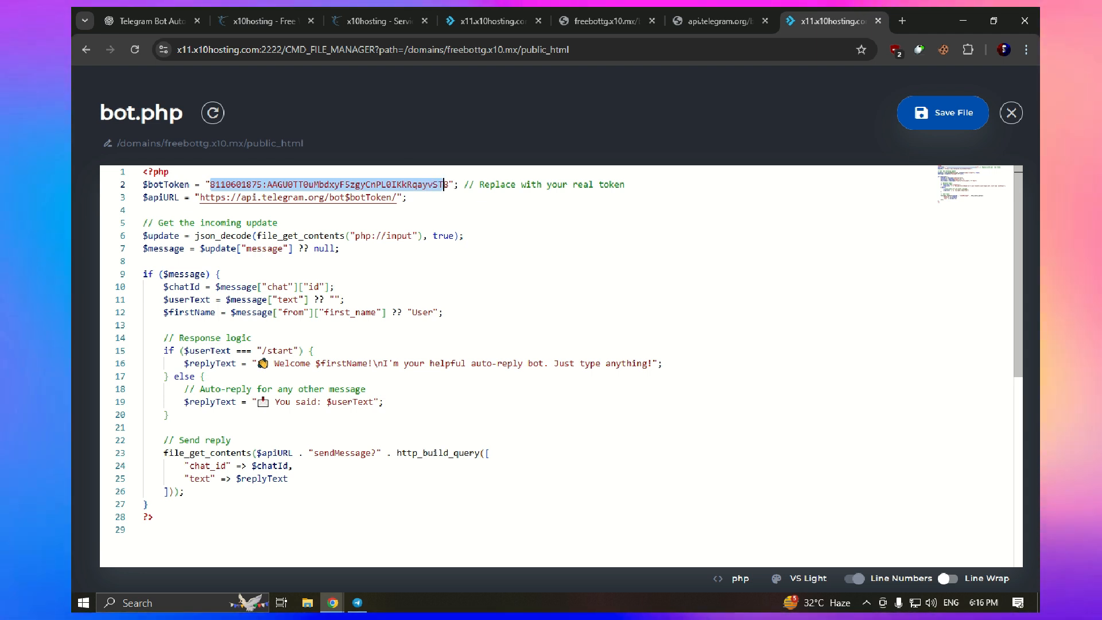
{"action": "left_click", "coordinate": [449, 184]}
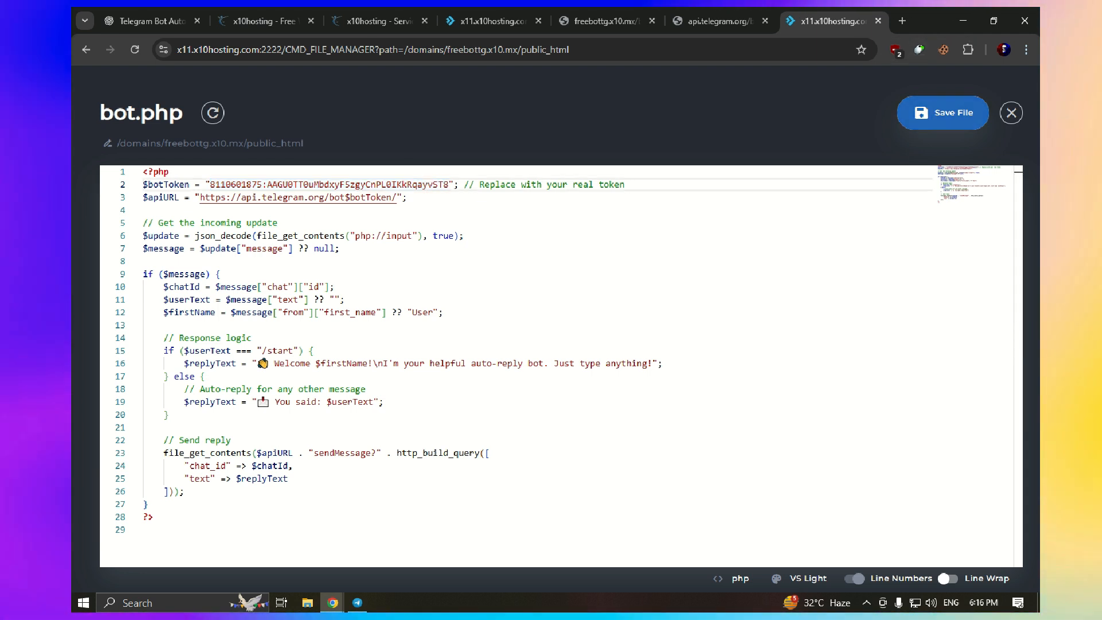
{"action": "key", "text": "ctrl+s"}
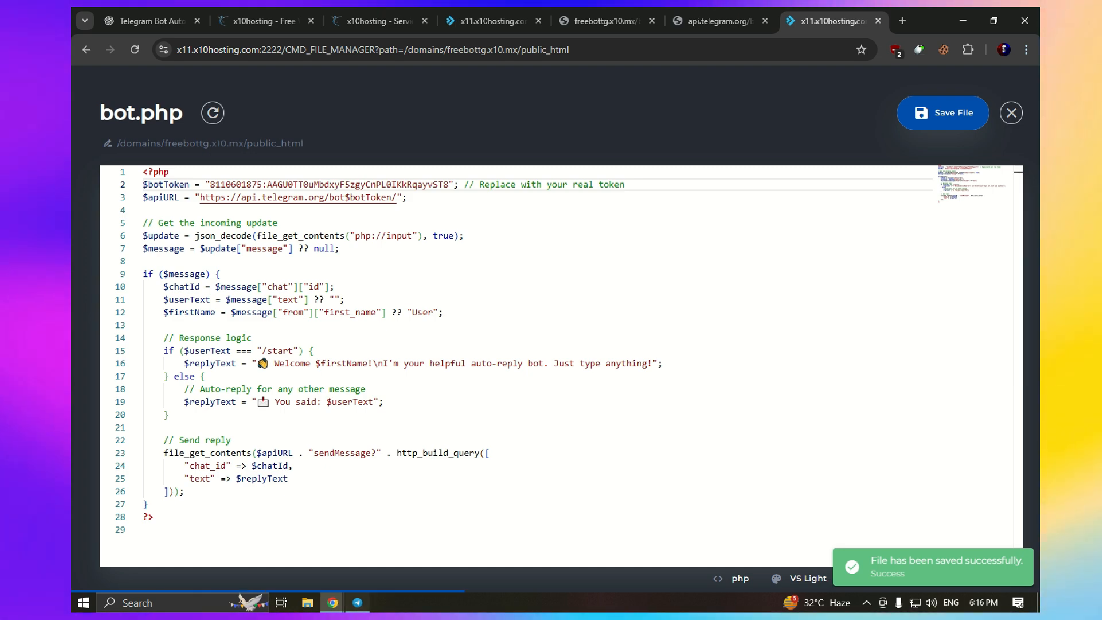
{"action": "key", "text": "alt+Tab"}
Send another /start to testbotviop_bot and confirm the webhook page reads 'Webhook is already set'
{"action": "left_click", "coordinate": [510, 399]}
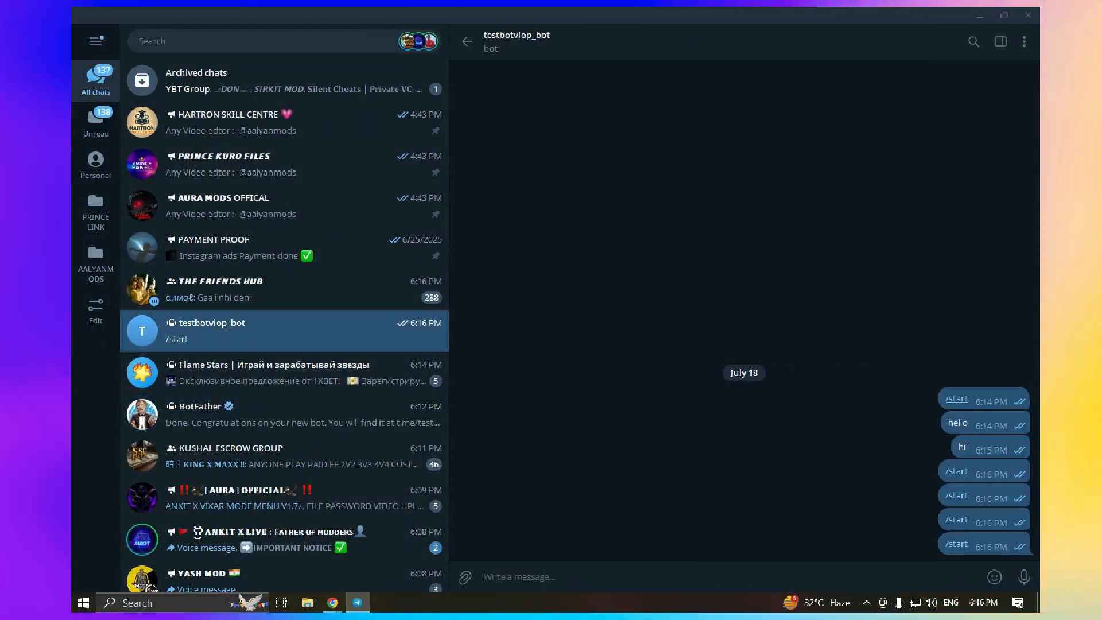
{"action": "left_click", "coordinate": [957, 544]}
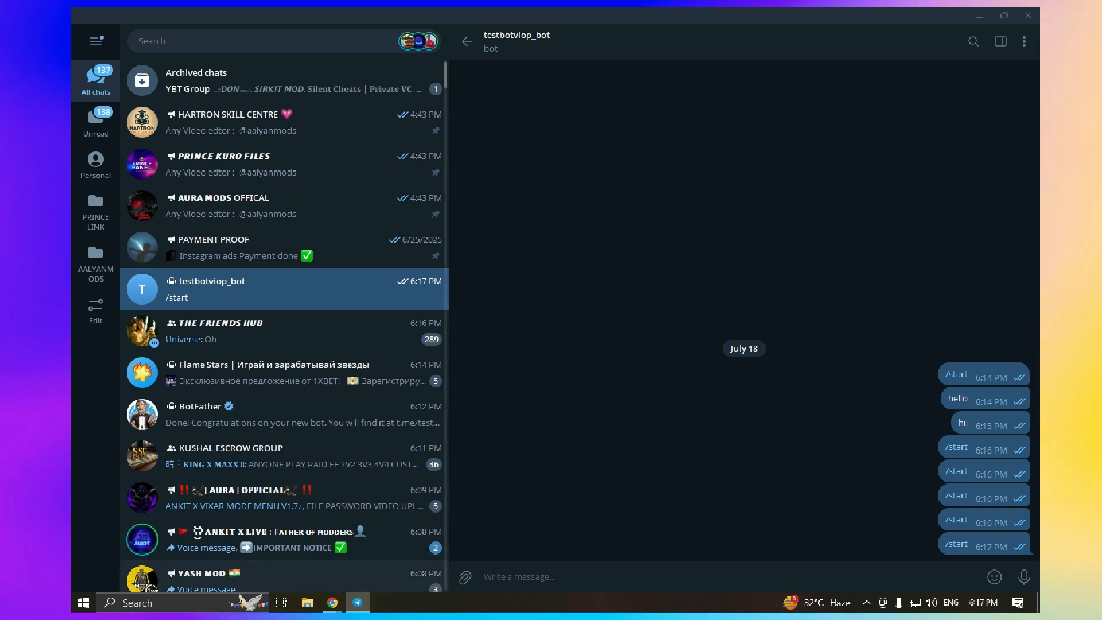
{"action": "left_click", "coordinate": [333, 603]}
{"action": "left_click", "coordinate": [258, 541]}
{"action": "left_click", "coordinate": [719, 21]}
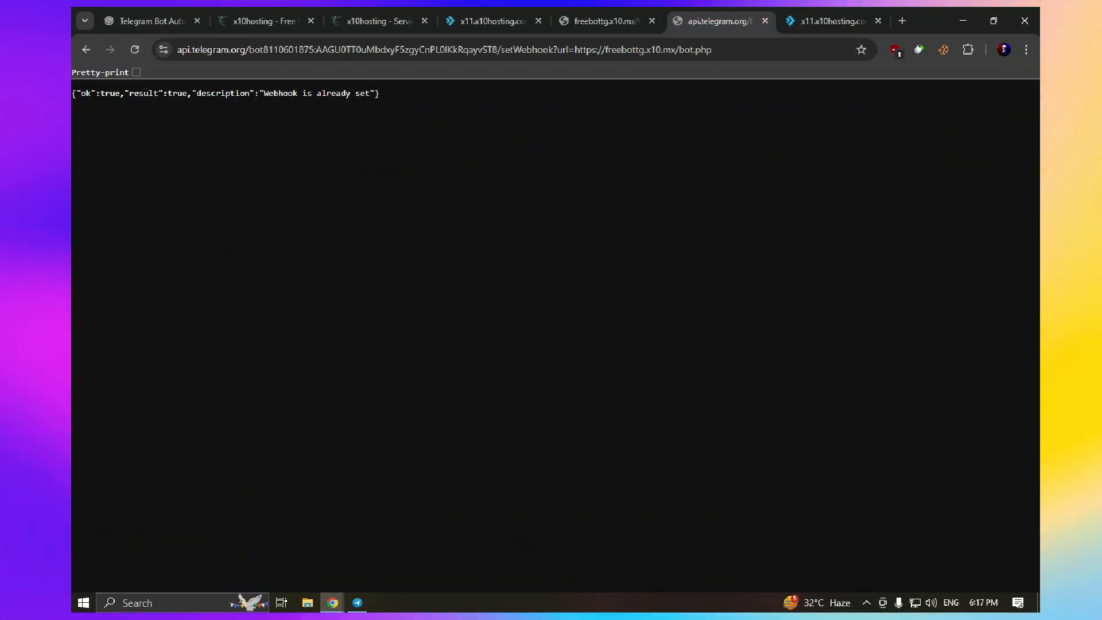
From the freebottg.x10.mx Modify Domain page, open the File Manager in a new tab
{"action": "left_click", "coordinate": [606, 21]}
{"action": "left_click", "coordinate": [493, 21]}
{"action": "left_click", "coordinate": [606, 21]}
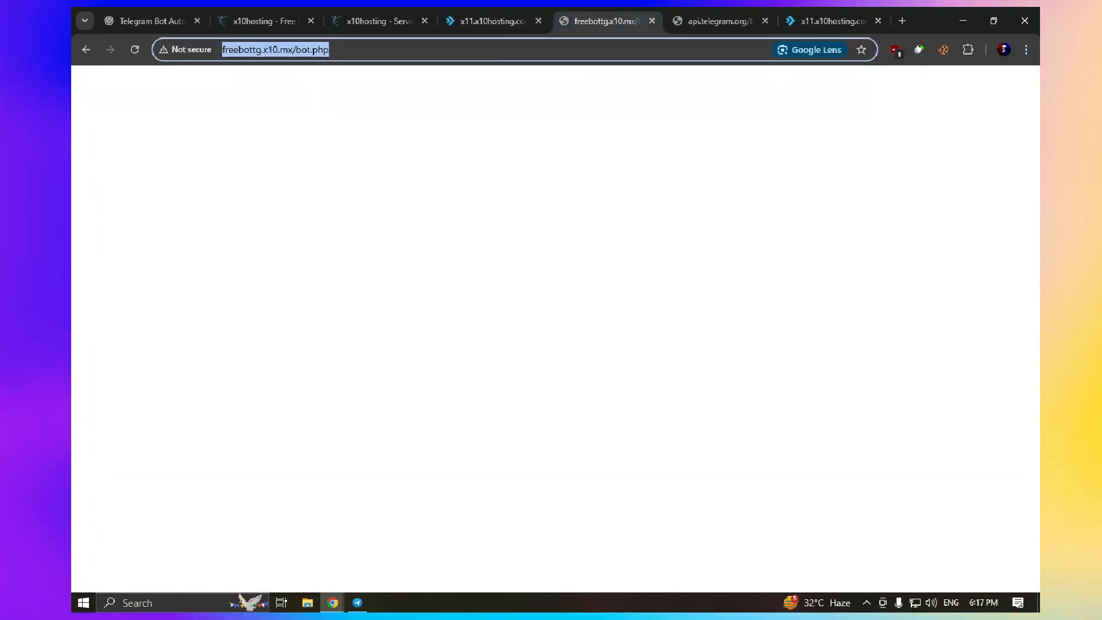
{"action": "left_click", "coordinate": [379, 21]}
{"action": "left_click", "coordinate": [607, 21]}
{"action": "left_click", "coordinate": [719, 21]}
{"action": "left_click", "coordinate": [606, 21]}
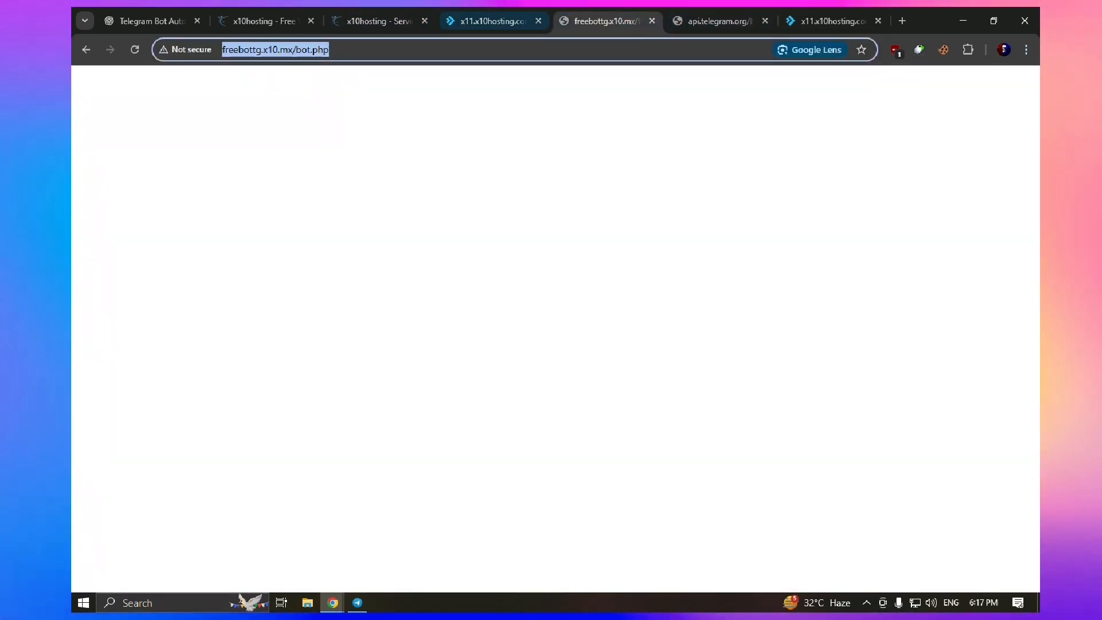
{"action": "left_click", "coordinate": [493, 21]}
{"action": "scroll", "coordinate": [231, 427], "scroll_direction": "down", "scroll_amount": 5}
{"action": "right_click", "coordinate": [231, 427]}
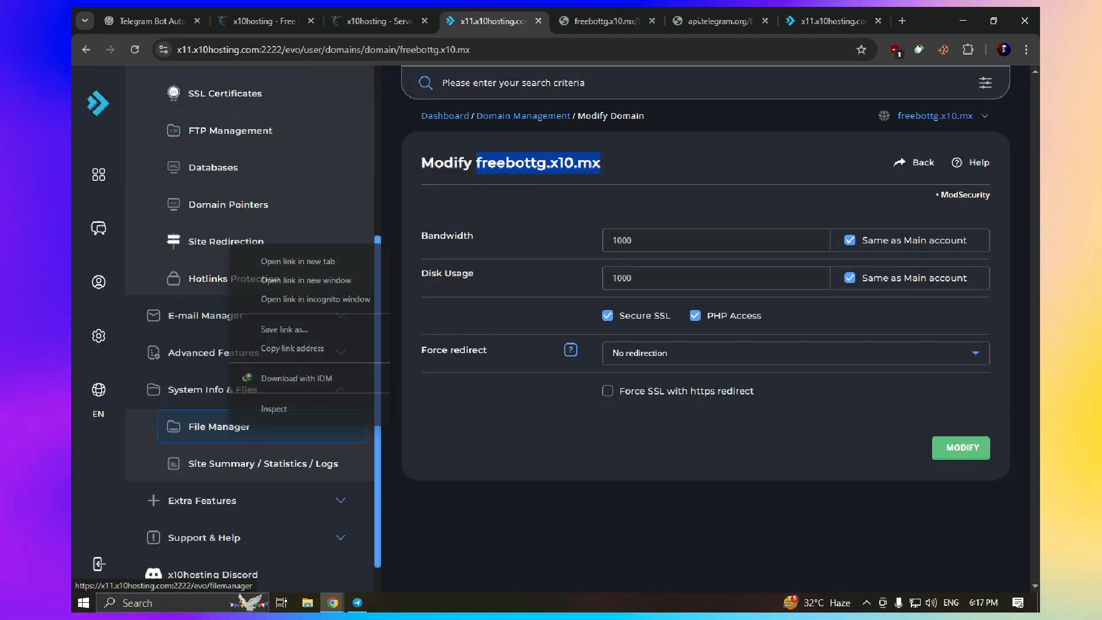
{"action": "key", "text": "Escape"}
{"action": "left_click", "coordinate": [639, 22]}
In the file manager, expand System Info & Files and open public_html, then check Telegram for replies
{"action": "left_click", "coordinate": [542, 21]}
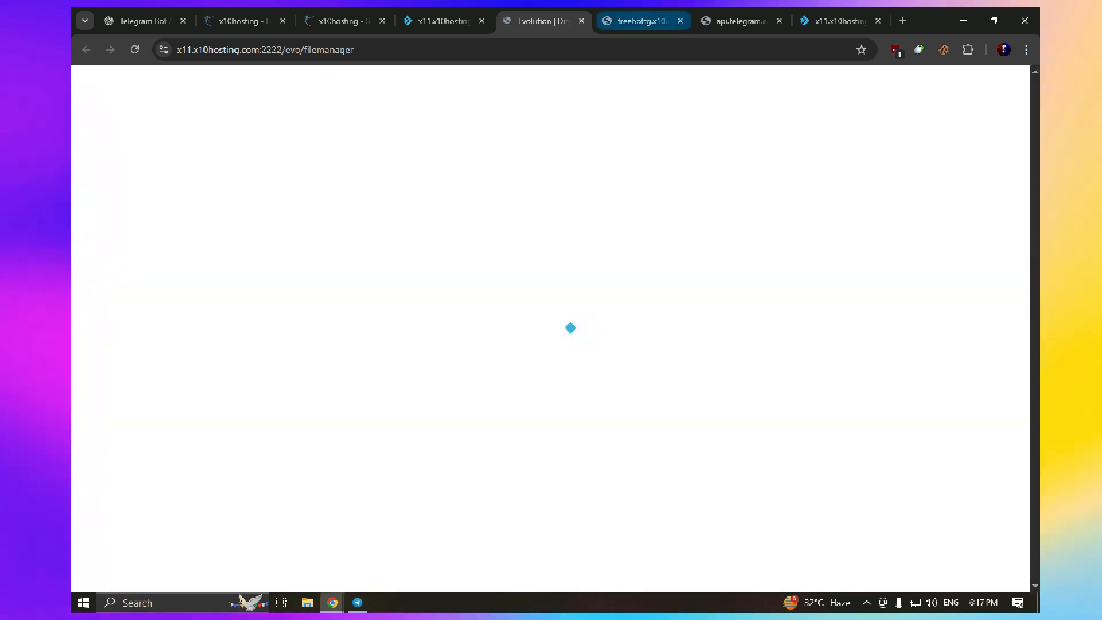
{"action": "left_click", "coordinate": [642, 21]}
{"action": "left_click", "coordinate": [739, 22]}
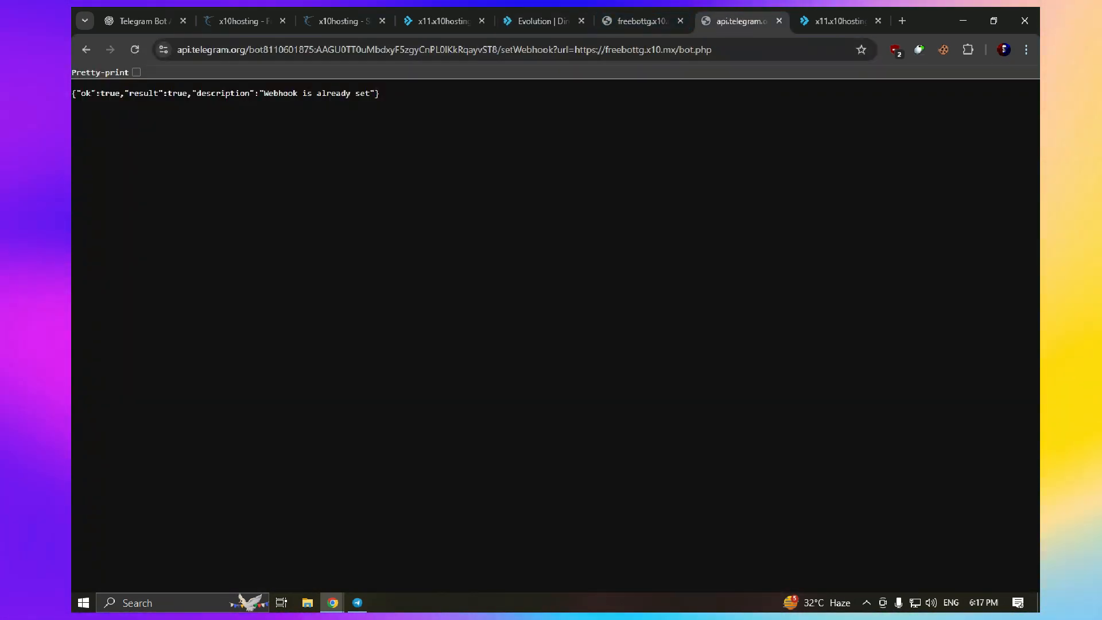
{"action": "left_click", "coordinate": [542, 21]}
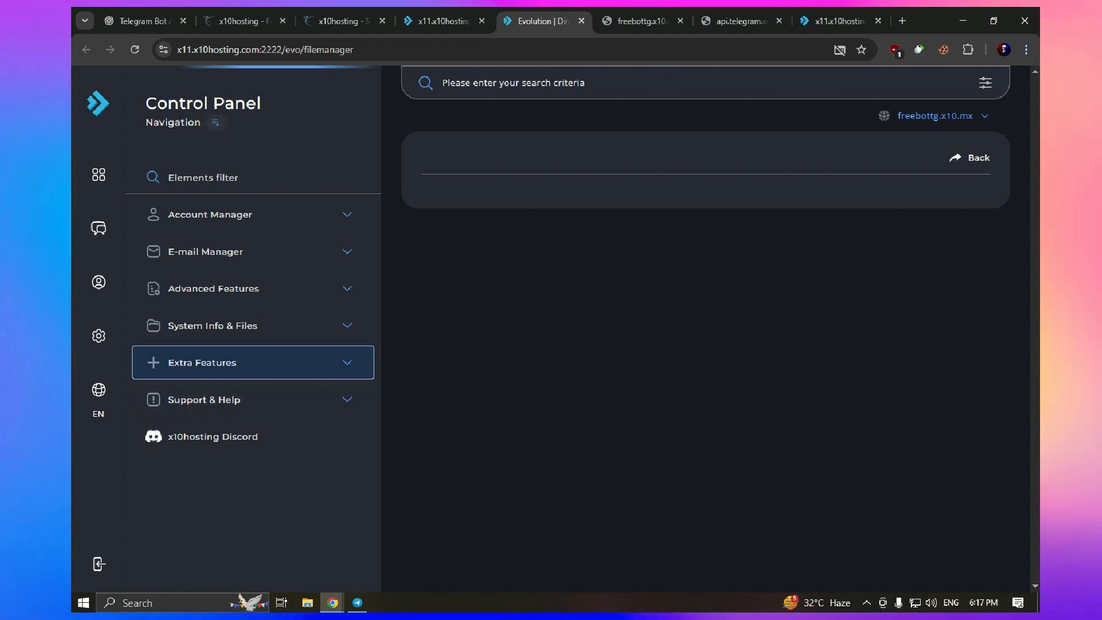
{"action": "left_click", "coordinate": [253, 325]}
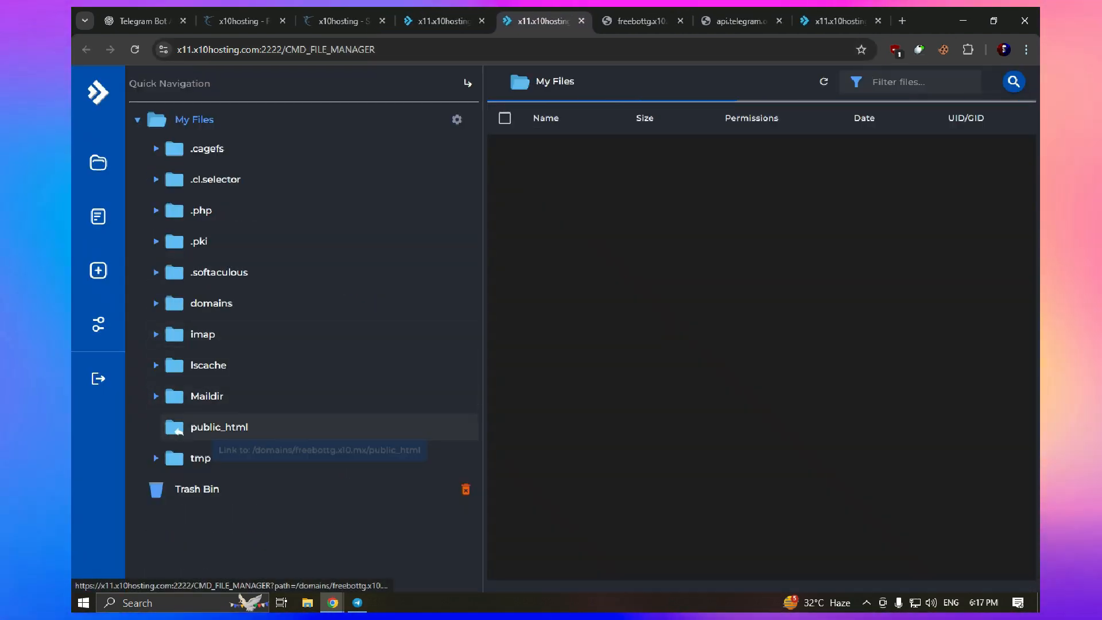
{"action": "left_click", "coordinate": [218, 429]}
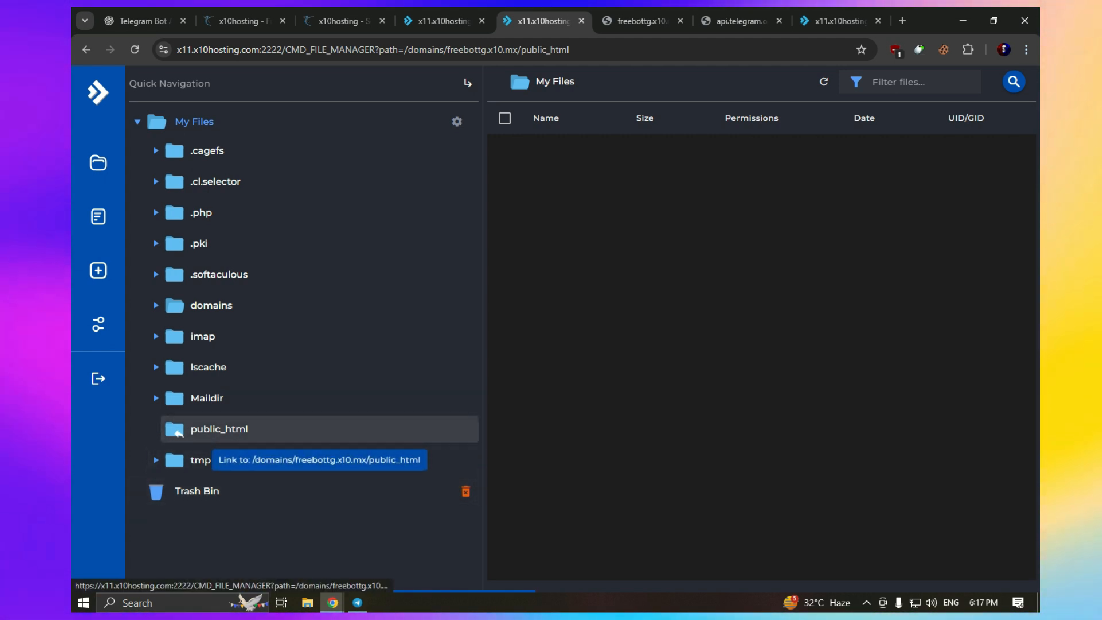
{"action": "right_click", "coordinate": [347, 428]}
{"action": "left_click", "coordinate": [346, 426]}
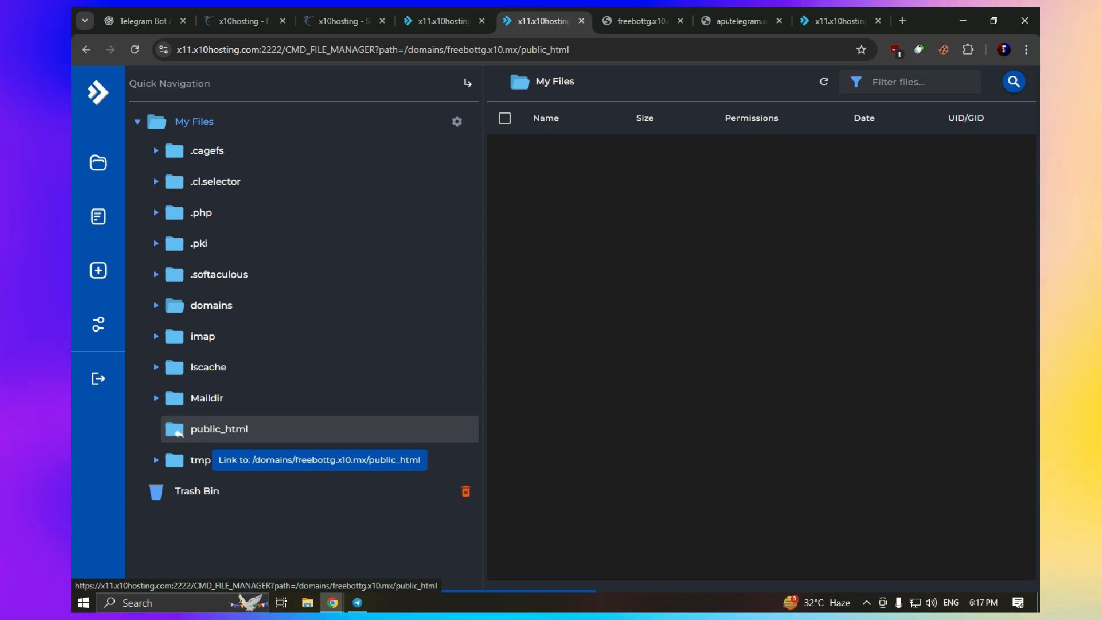
{"action": "left_click", "coordinate": [357, 603]}
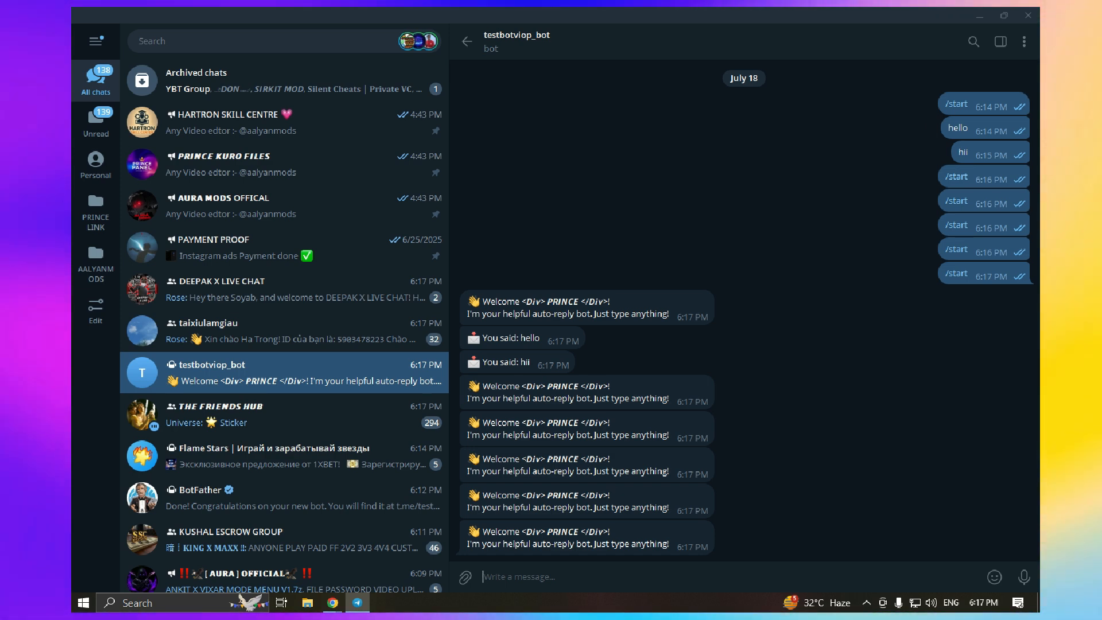
View the live bot.php page, then minimize Chrome and bring Telegram's bot chat forward
{"action": "key", "text": "alt+Tab"}
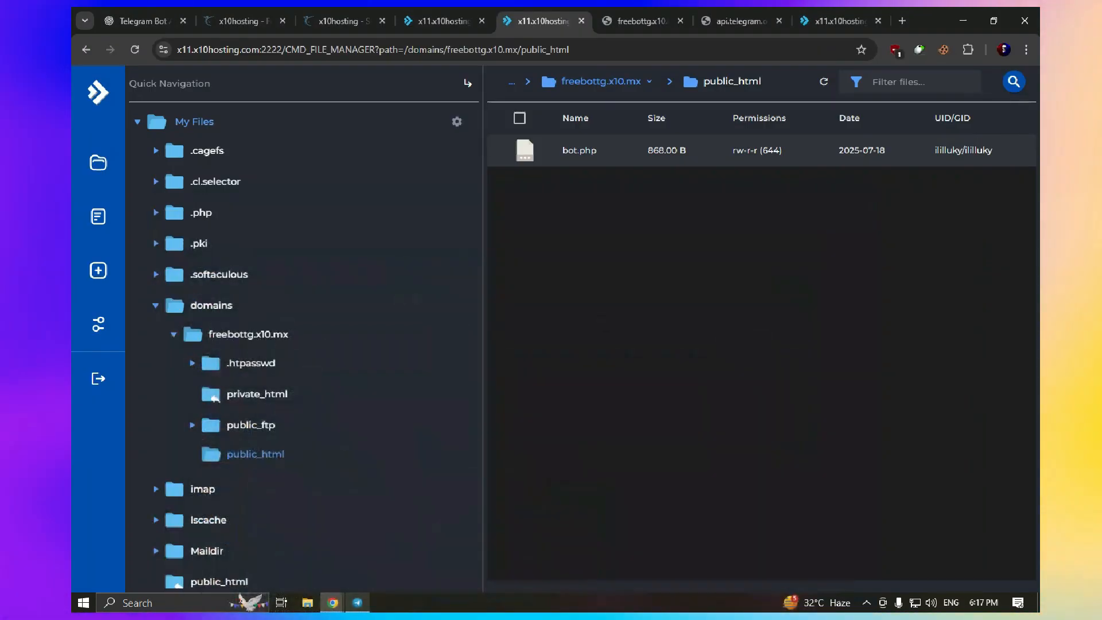
{"action": "key", "text": "ctrl+Tab"}
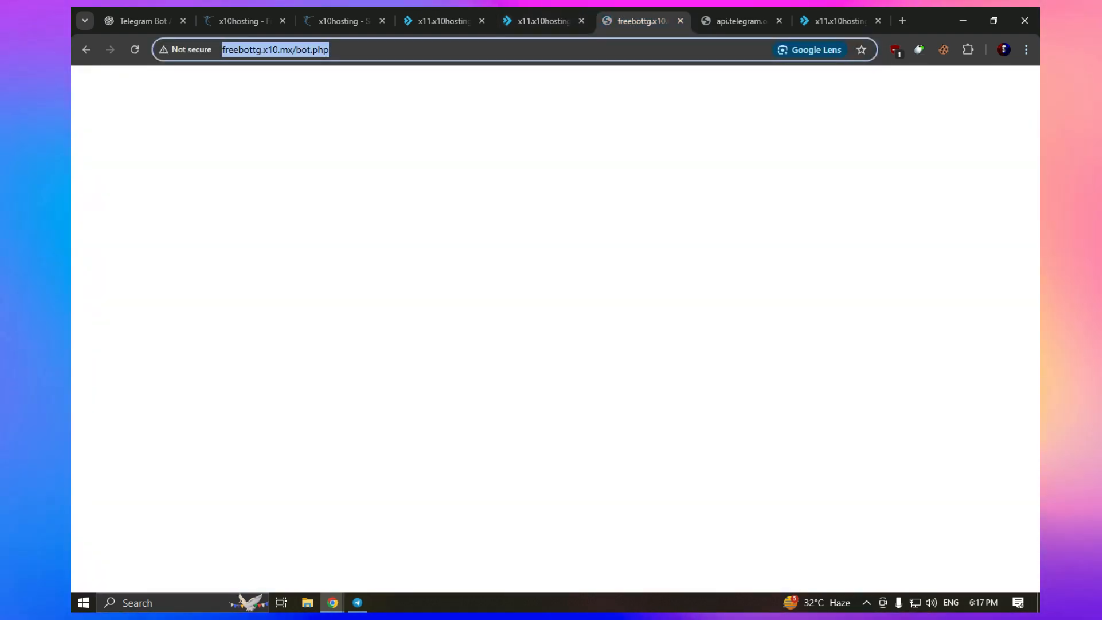
{"action": "left_click", "coordinate": [964, 20]}
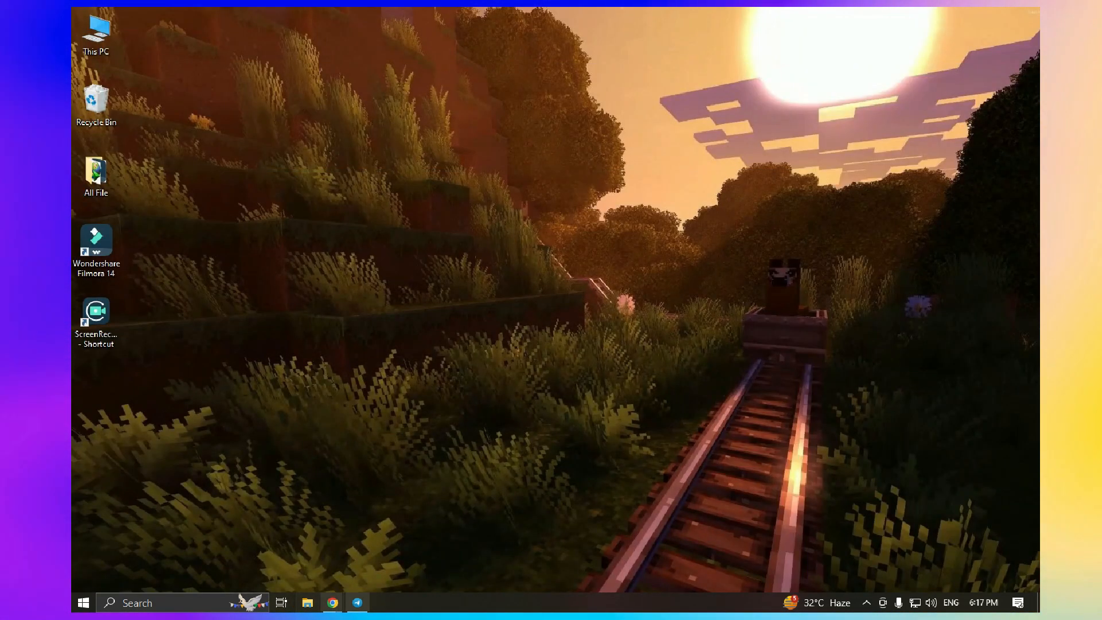
{"action": "left_click", "coordinate": [357, 602]}
Send 'hii', 'hello' and 'yes brother' to testbotviop_bot and see each echoed as 'You said: …'
{"action": "type", "text": "hi"}
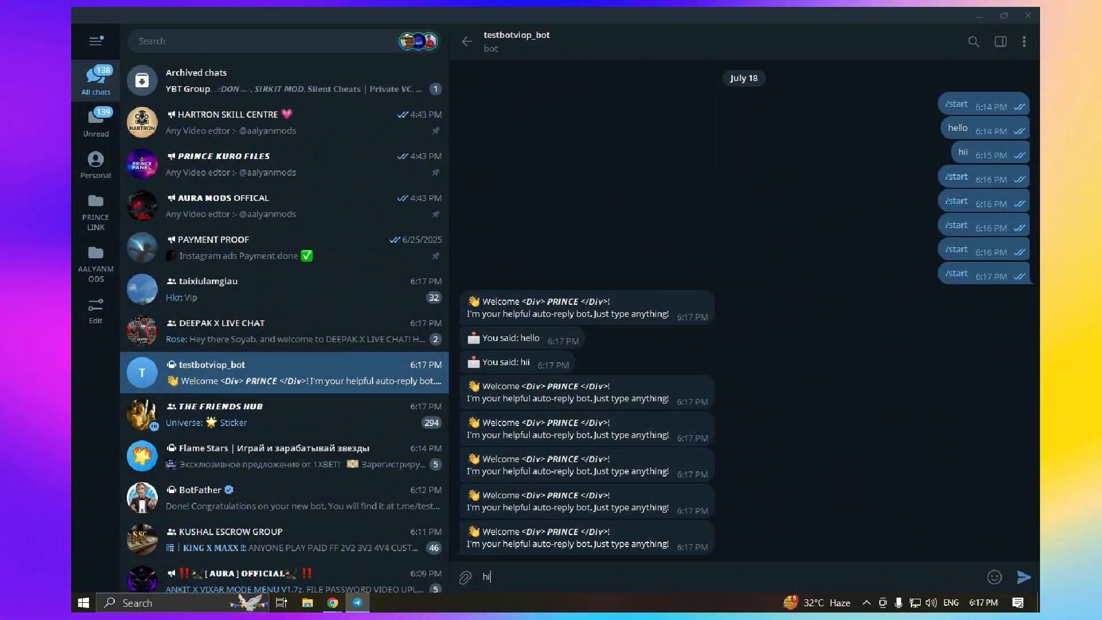
{"action": "type", "text": "i"}
{"action": "key", "text": "Return"}
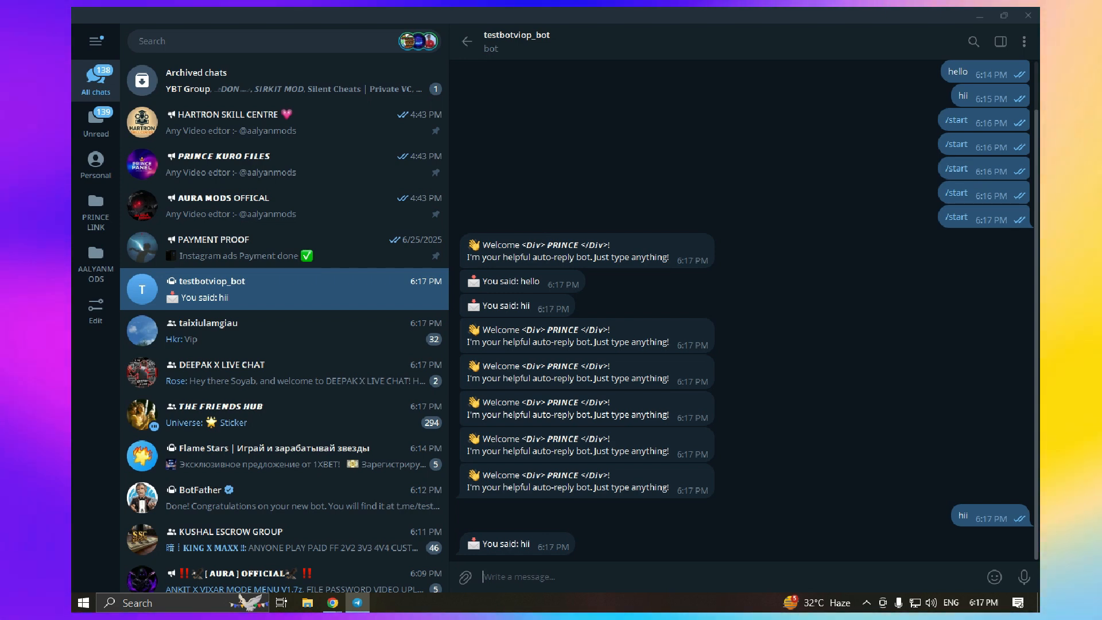
{"action": "type", "text": "hello"}
{"action": "key", "text": "Return"}
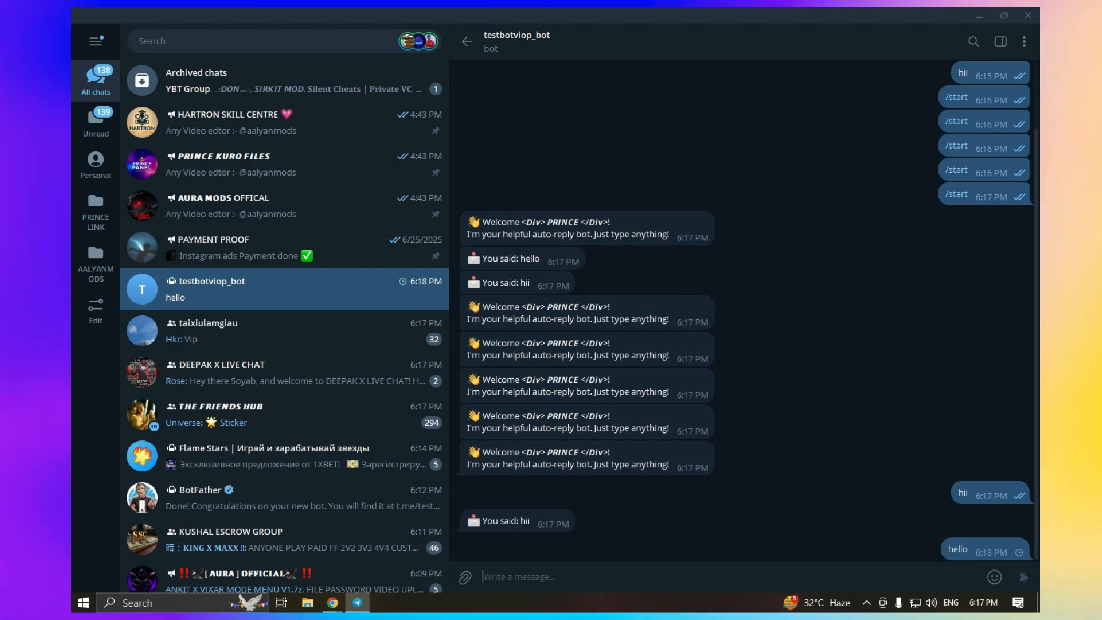
{"action": "type", "text": "yes "}
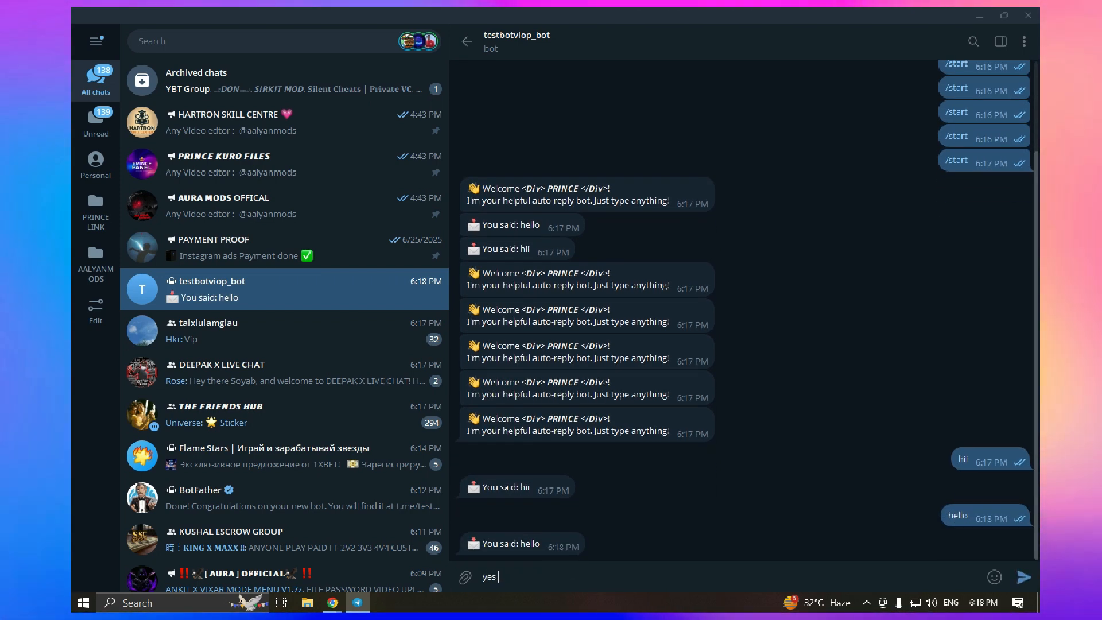
{"action": "type", "text": "brother"}
{"action": "key", "text": "Return"}
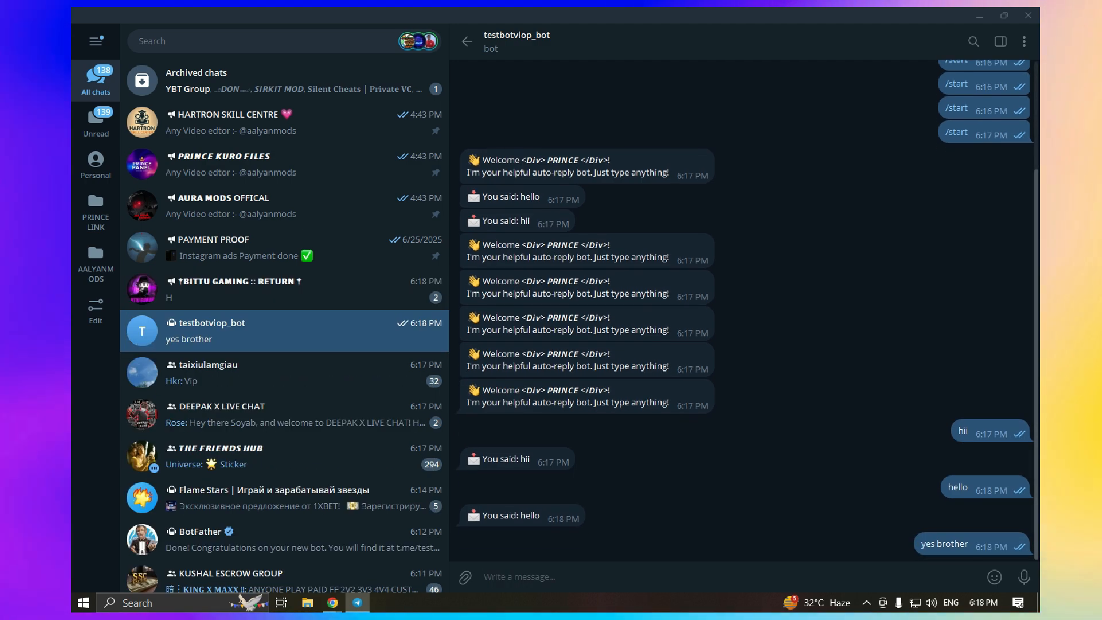
{"action": "mouse_move", "coordinate": [333, 603]}
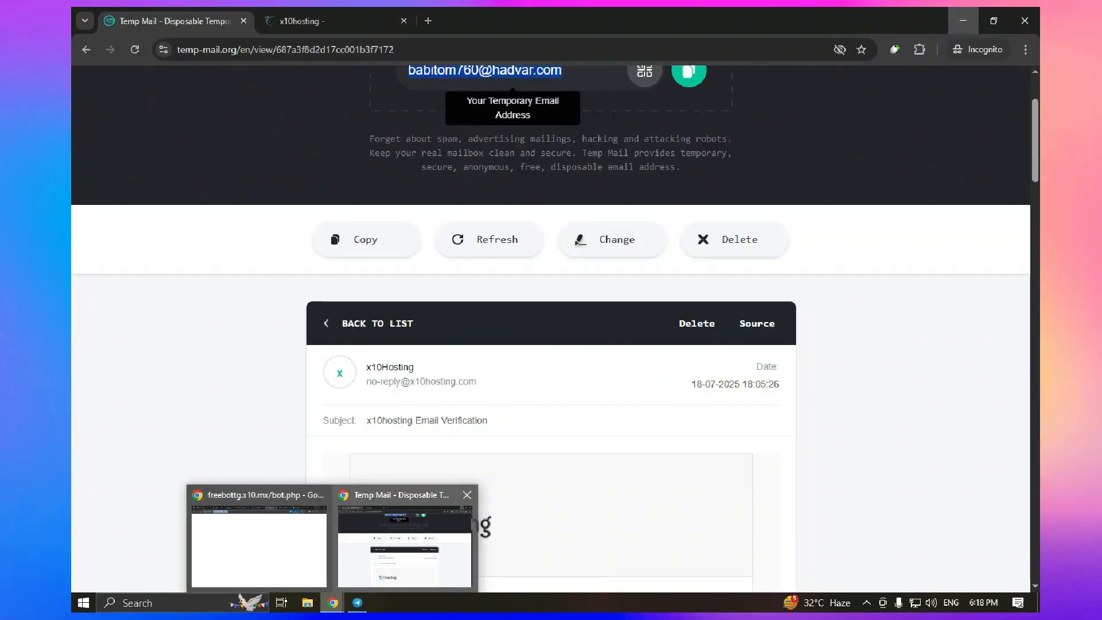
{"action": "left_click", "coordinate": [467, 495]}
In the ChatGPT tab, ask 'make a tg chat id bot'
{"action": "left_click", "coordinate": [329, 545]}
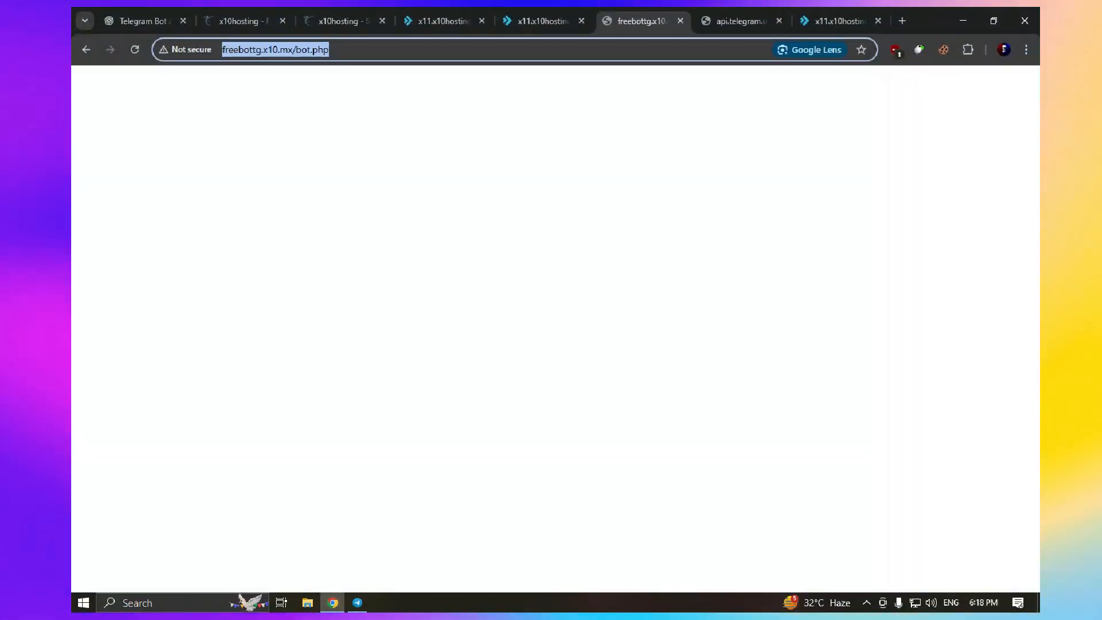
{"action": "left_click", "coordinate": [443, 22]}
{"action": "left_click", "coordinate": [343, 21]}
{"action": "left_click", "coordinate": [245, 21]}
{"action": "left_click", "coordinate": [145, 22]}
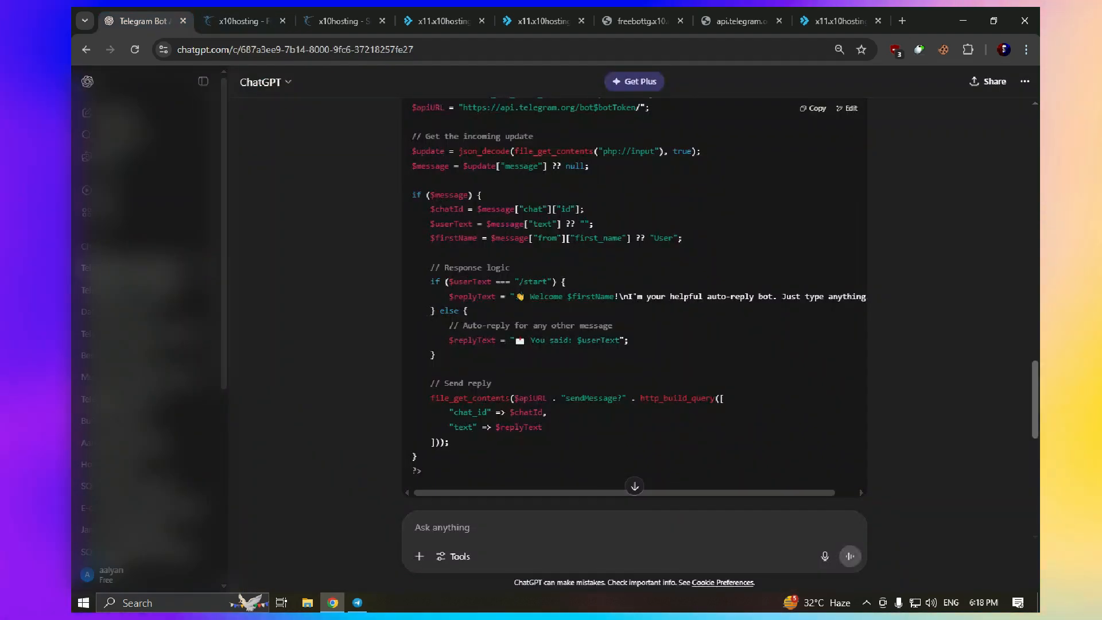
{"action": "type", "text": "mak"}
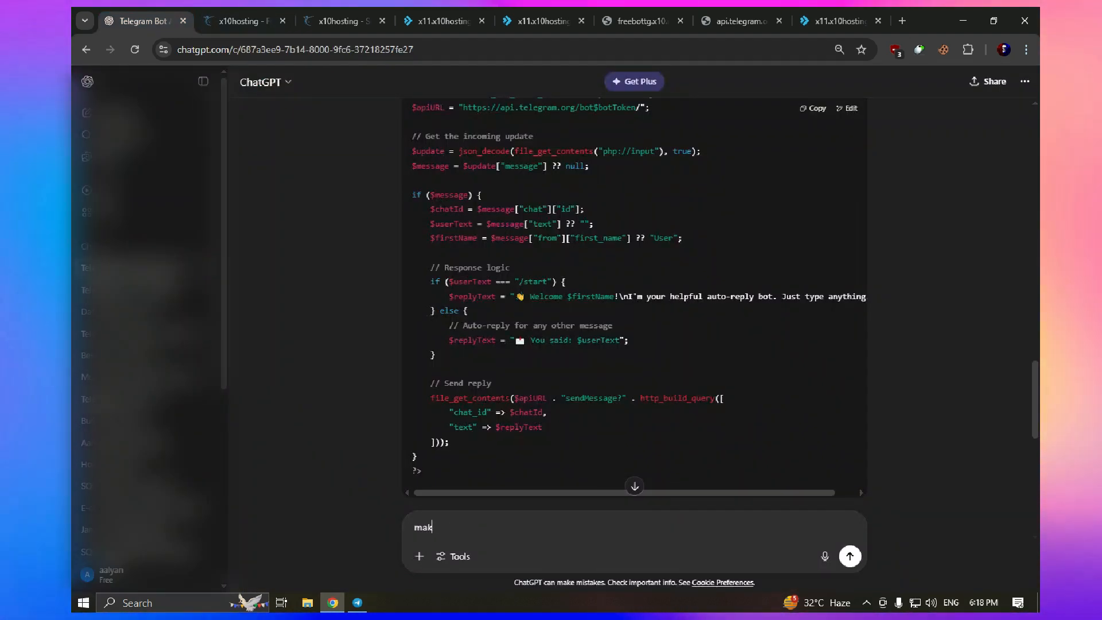
{"action": "type", "text": "e a t"}
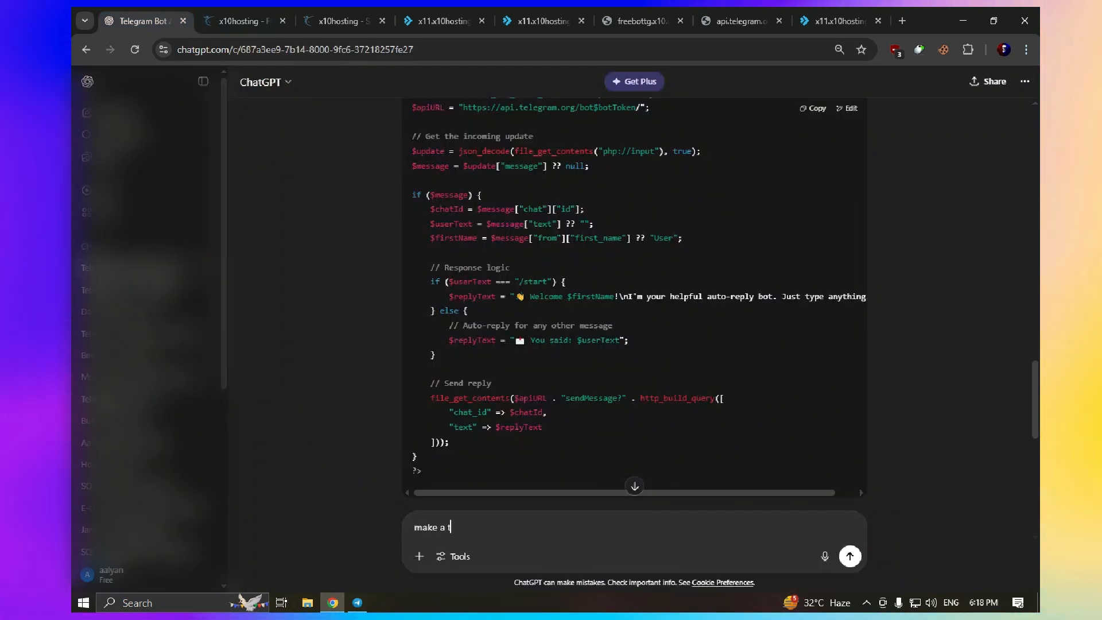
{"action": "type", "text": "g chat i"}
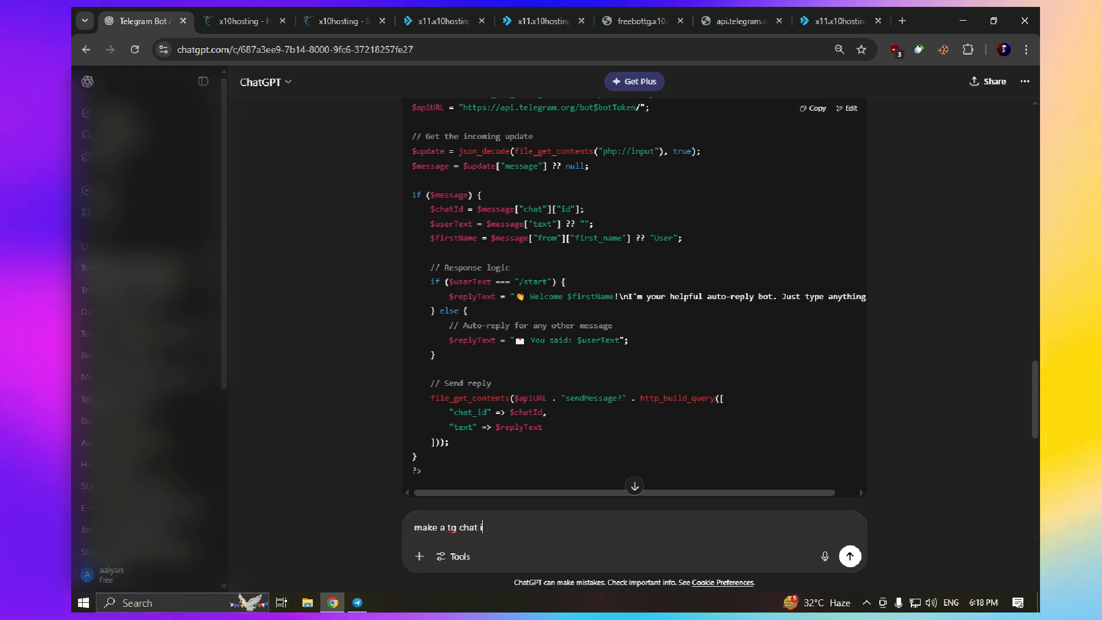
{"action": "type", "text": "d bot"}
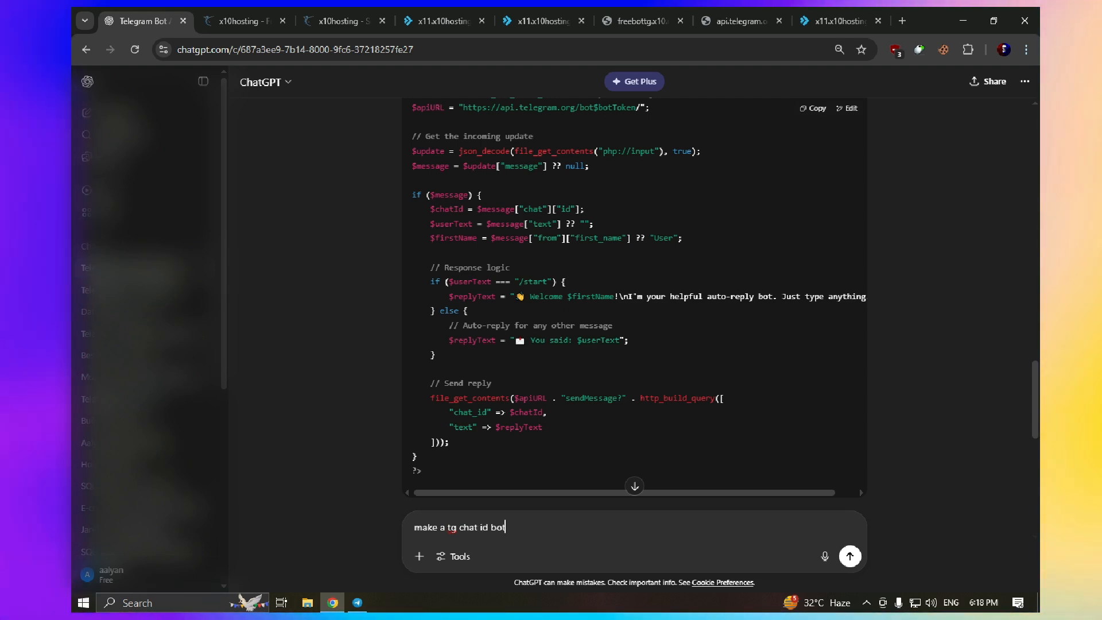
{"action": "key", "text": "Return"}
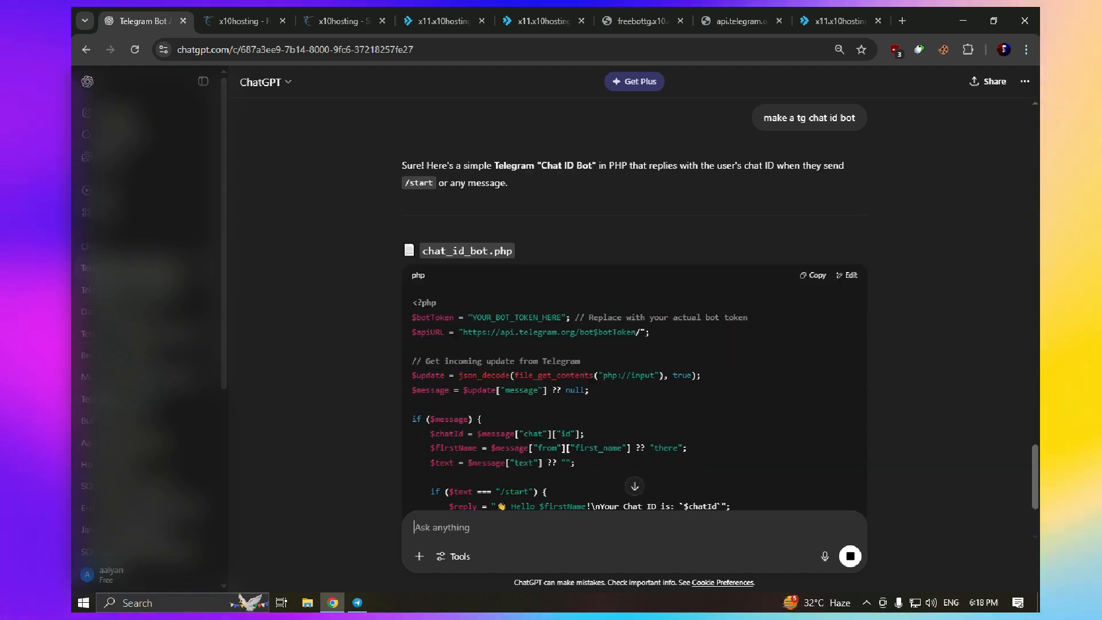
Copy the generated chat_id_bot.php code that replies with the user's chat ID
{"action": "scroll", "coordinate": [635, 310], "scroll_direction": "down", "scroll_amount": 3}
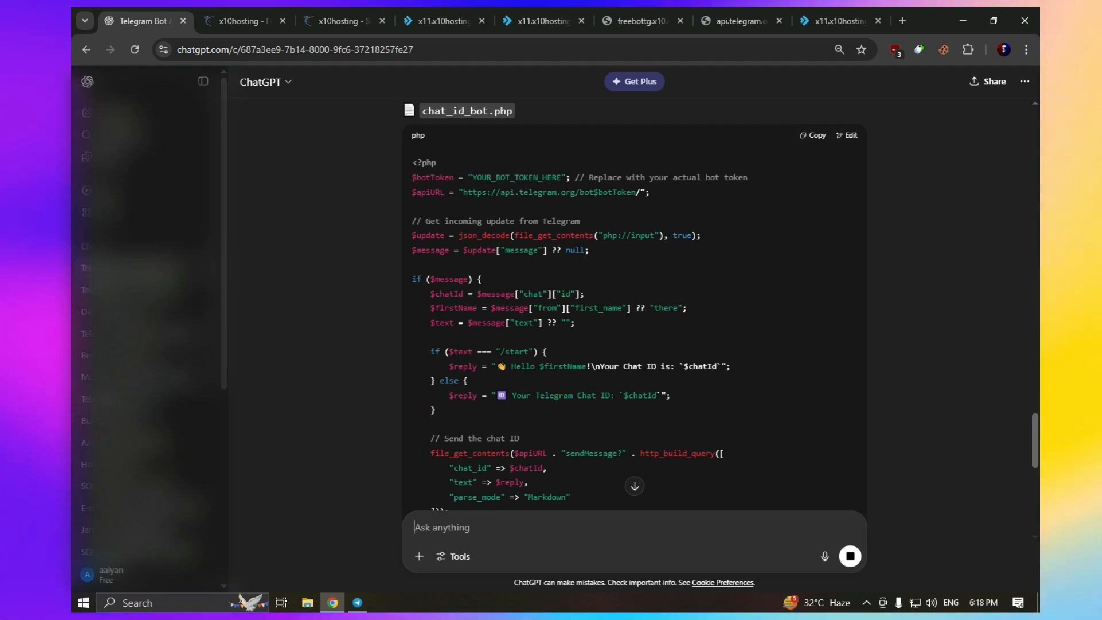
{"action": "scroll", "coordinate": [634, 311], "scroll_direction": "down", "scroll_amount": 3}
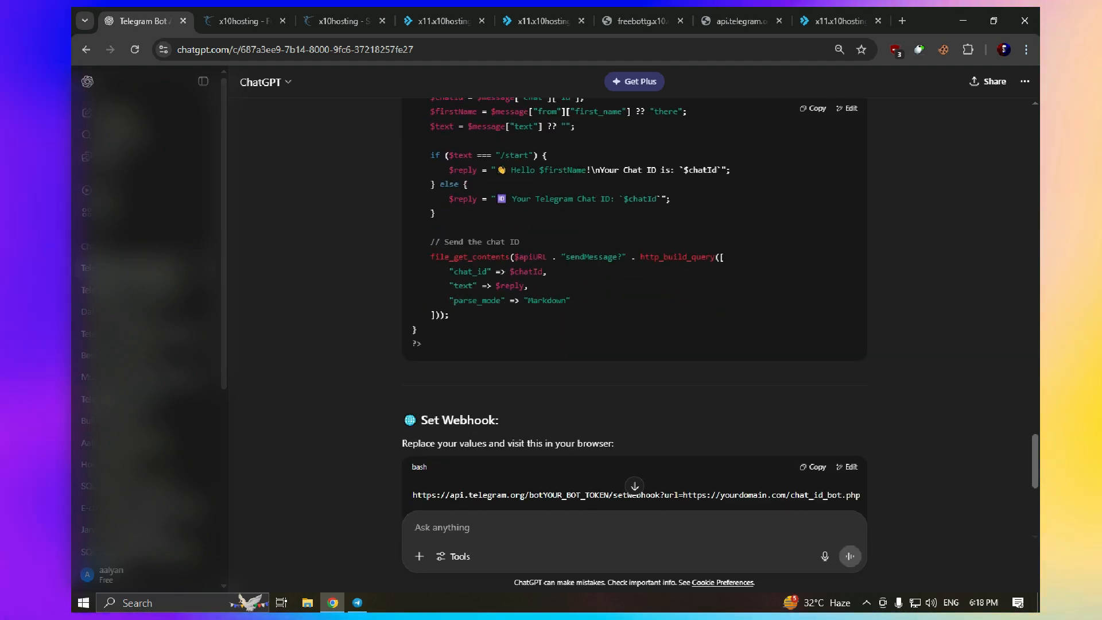
{"action": "scroll", "coordinate": [635, 310], "scroll_direction": "down", "scroll_amount": 4}
{"action": "scroll", "coordinate": [634, 310], "scroll_direction": "up", "scroll_amount": 6}
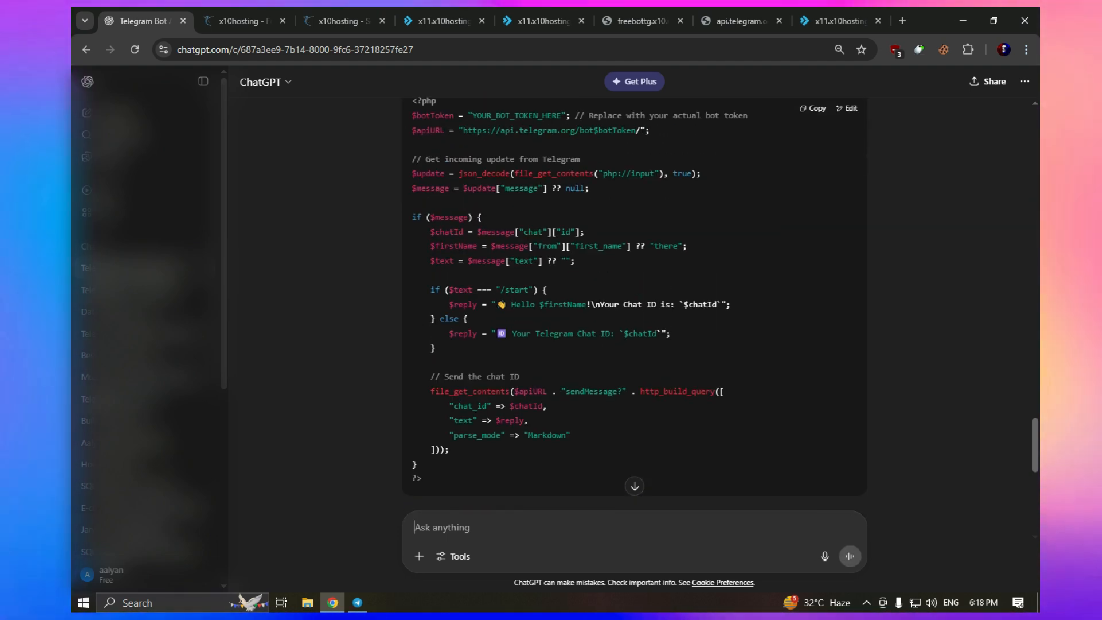
{"action": "left_click", "coordinate": [813, 108]}
{"action": "left_click", "coordinate": [740, 21]}
Replace all existing bot.php code in the editor with the copied chat-ID bot script
{"action": "left_click", "coordinate": [543, 22]}
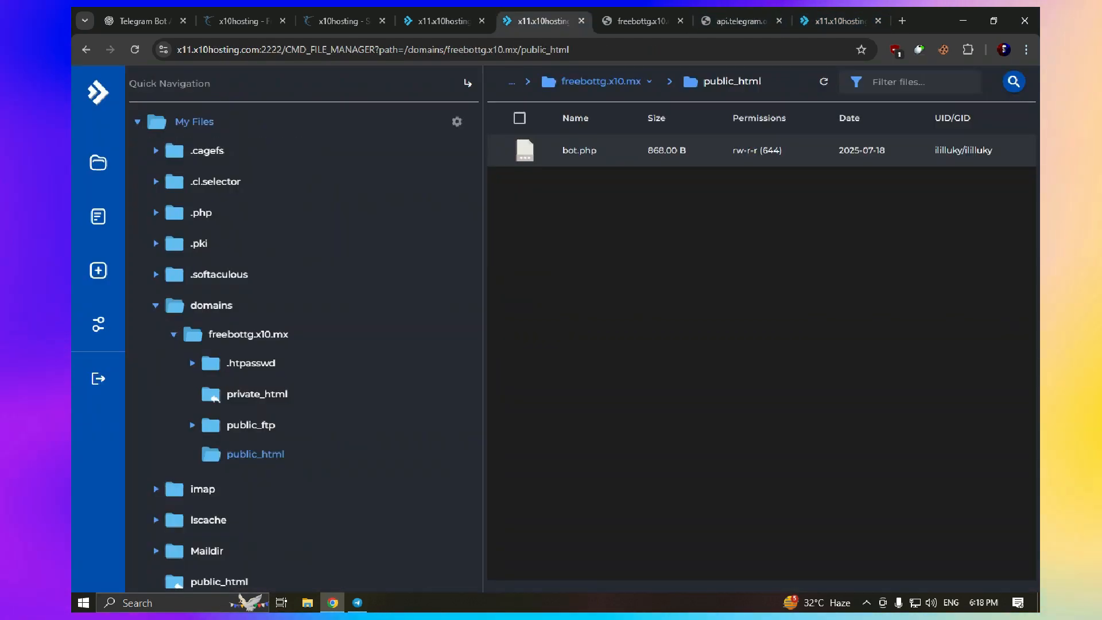
{"action": "left_click", "coordinate": [641, 21]}
{"action": "left_click", "coordinate": [543, 21]}
{"action": "left_click", "coordinate": [741, 22]}
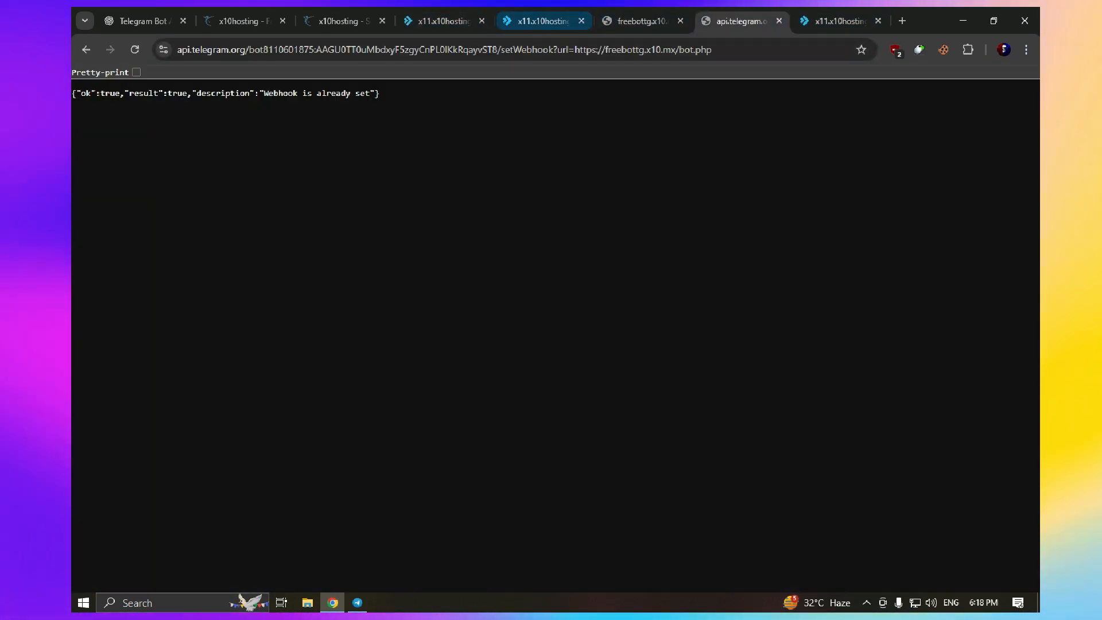
{"action": "left_click", "coordinate": [641, 21]}
{"action": "left_click", "coordinate": [839, 21]}
{"action": "key", "text": "ctrl+a"}
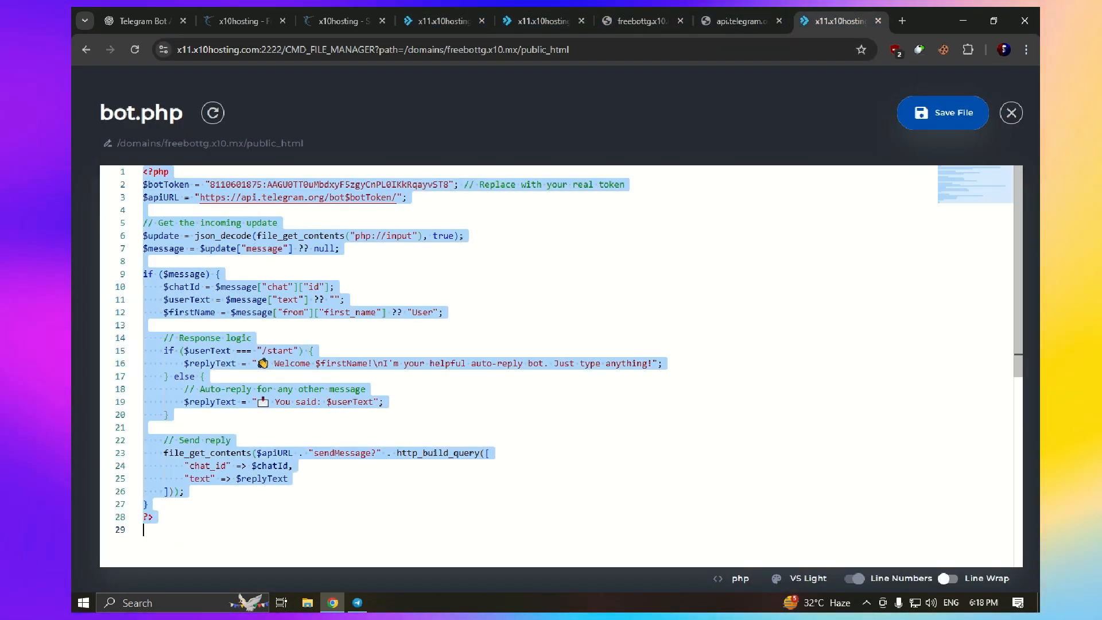
{"action": "key", "text": "ctrl+v"}
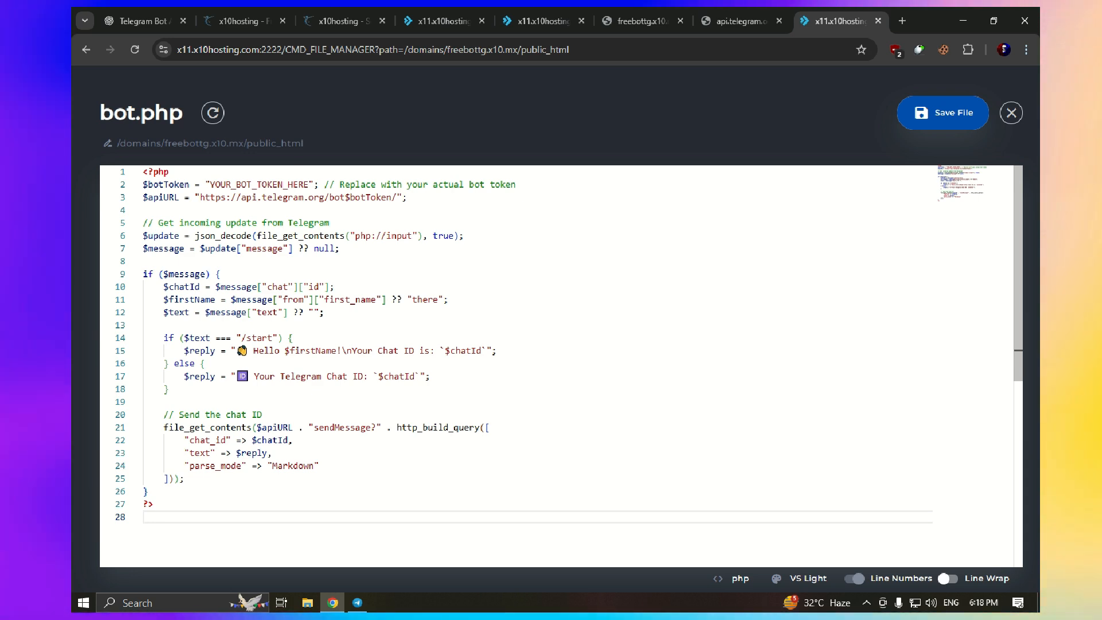
Swap YOUR_BOT_TOKEN_HERE for the real BotFather token, save bot.php, and reload the setWebhook page
{"action": "left_click", "coordinate": [357, 603]}
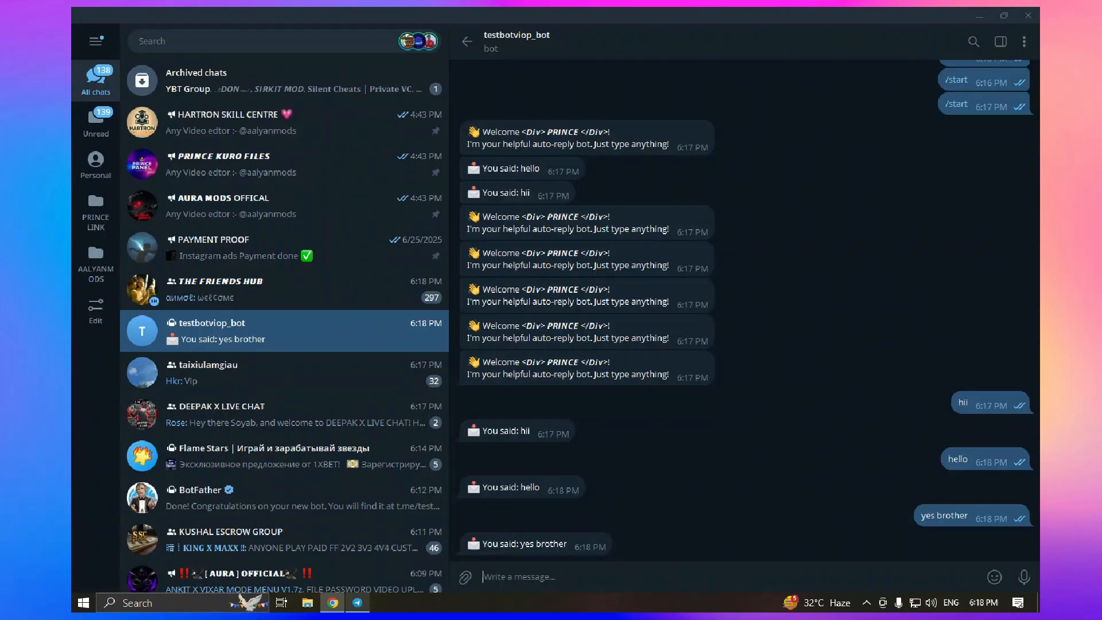
{"action": "left_click", "coordinate": [281, 41]}
{"action": "left_click", "coordinate": [230, 188]}
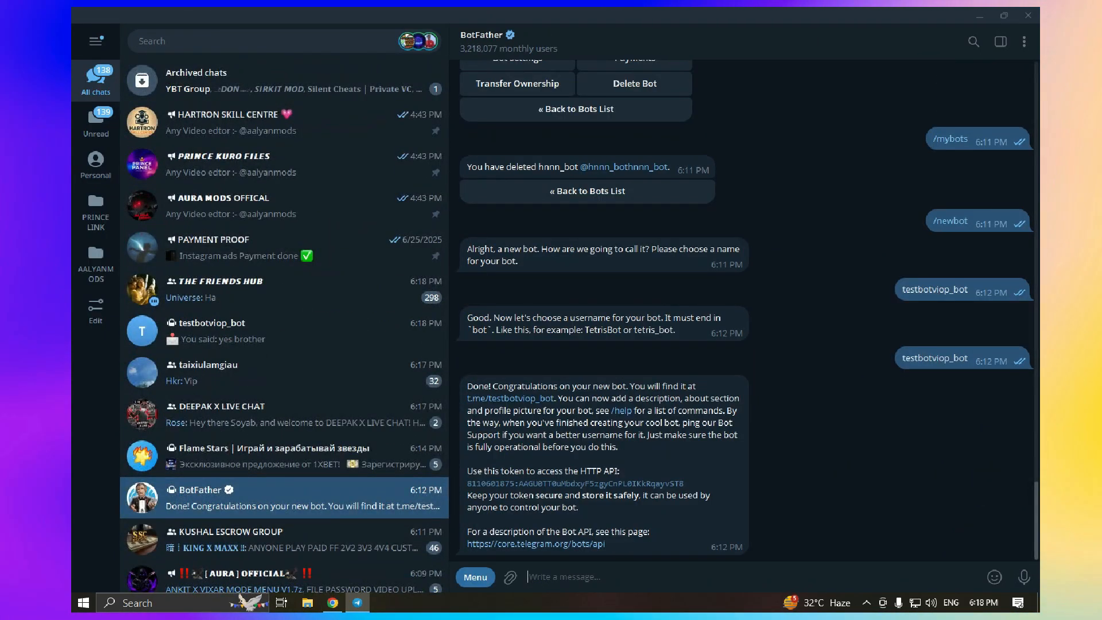
{"action": "left_click", "coordinate": [576, 484]}
{"action": "left_click", "coordinate": [980, 16]}
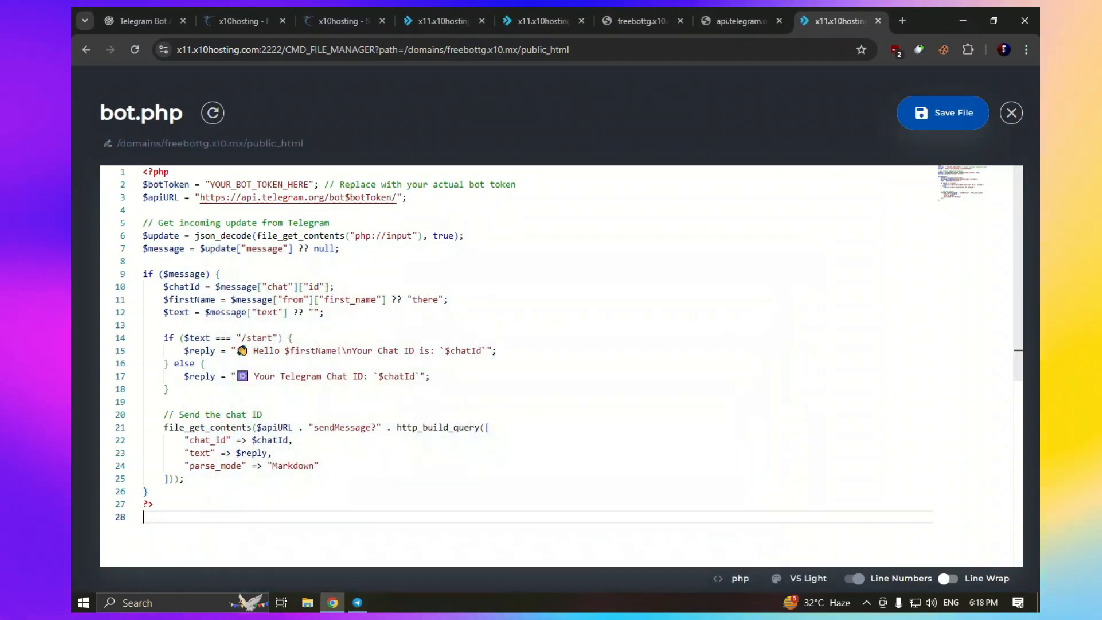
{"action": "double_click", "coordinate": [258, 185]}
{"action": "key", "text": "ctrl+v"}
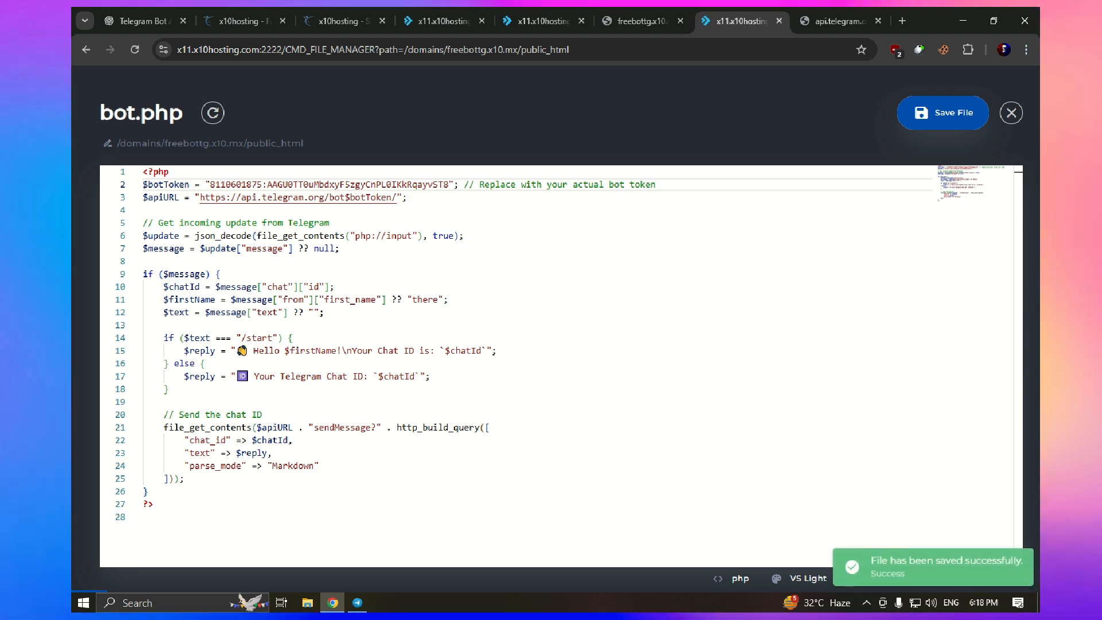
{"action": "key", "text": "ctrl+Tab"}
{"action": "key", "text": "F5"}
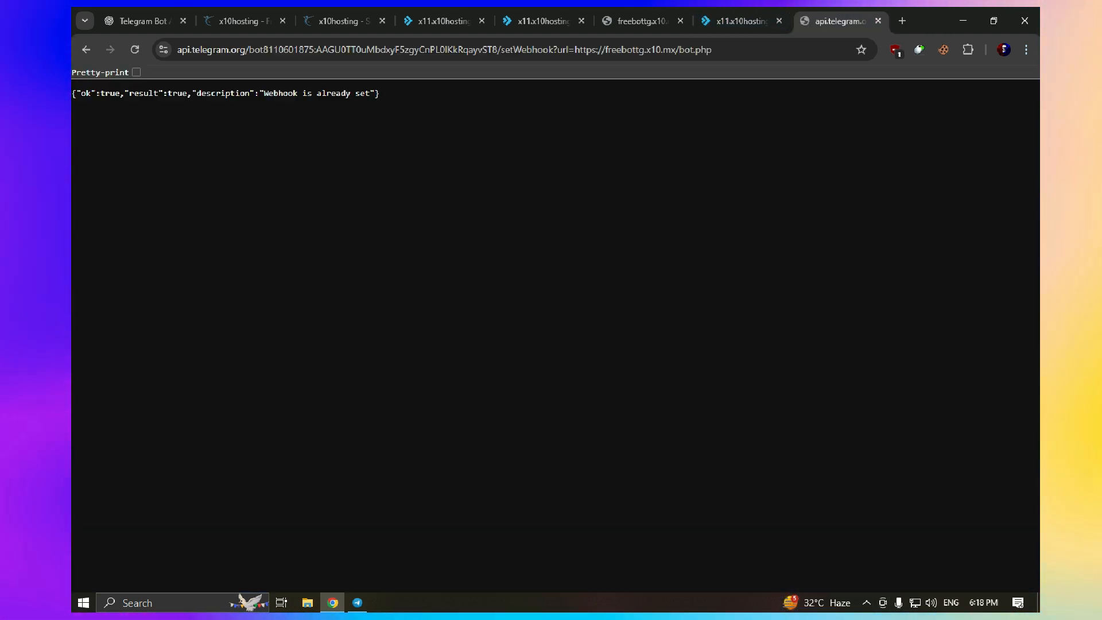
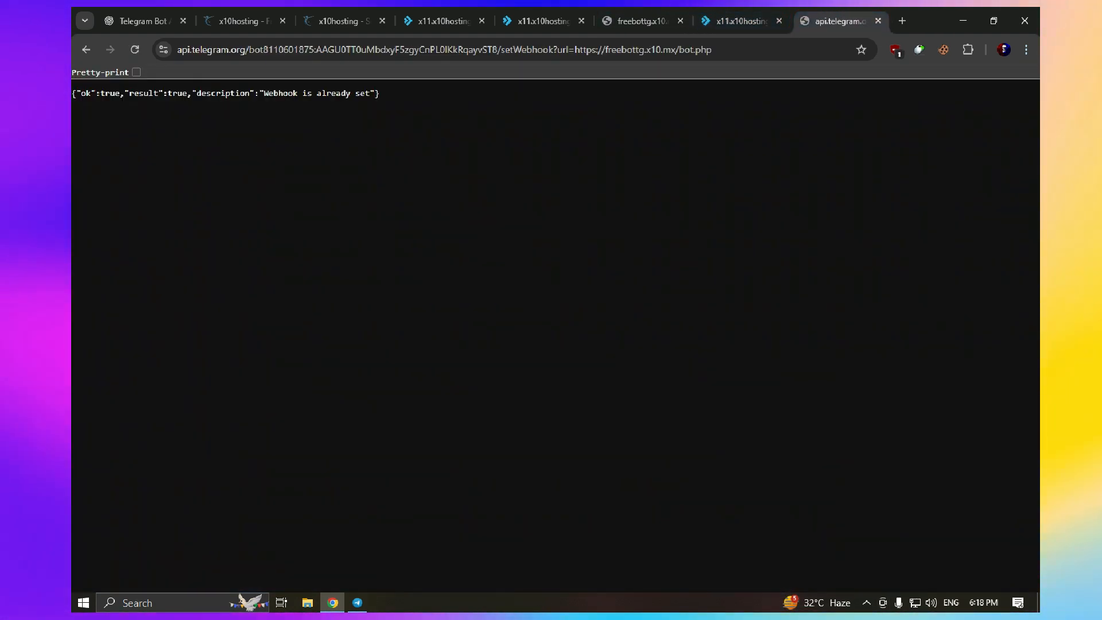
With the webhook confirmed, return to the File Manager tab, reload it, and bring up Telegram
{"action": "key", "text": "ctrl+shift+Tab"}
{"action": "key", "text": "F5"}
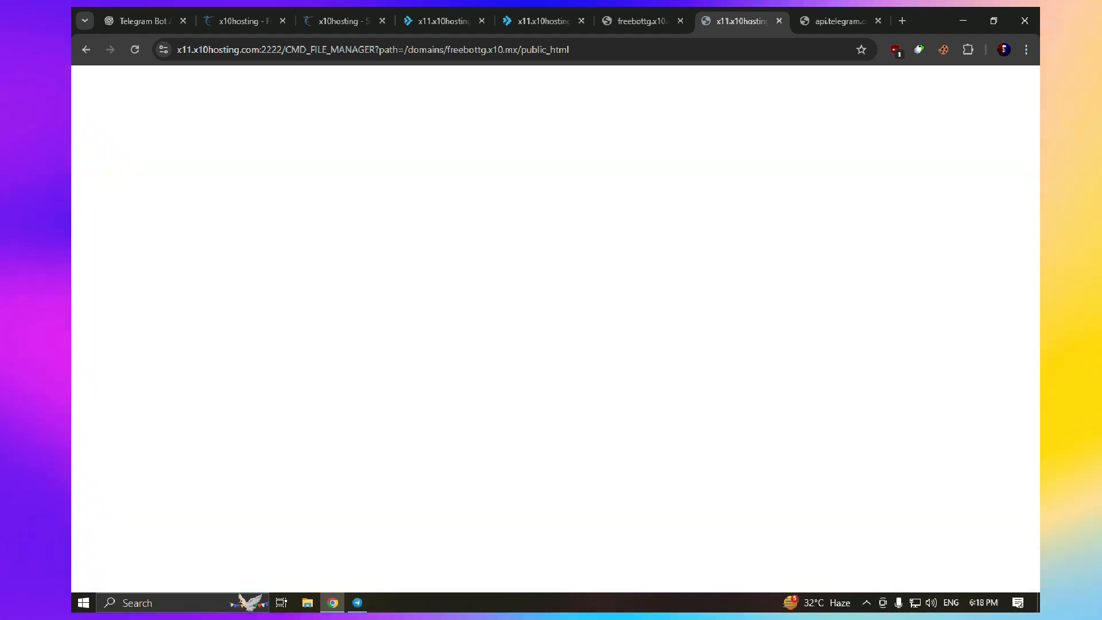
{"action": "left_click", "coordinate": [841, 21]}
Open the testbotviop_bot chat in Telegram and send /start to the bot
{"action": "left_click", "coordinate": [357, 603]}
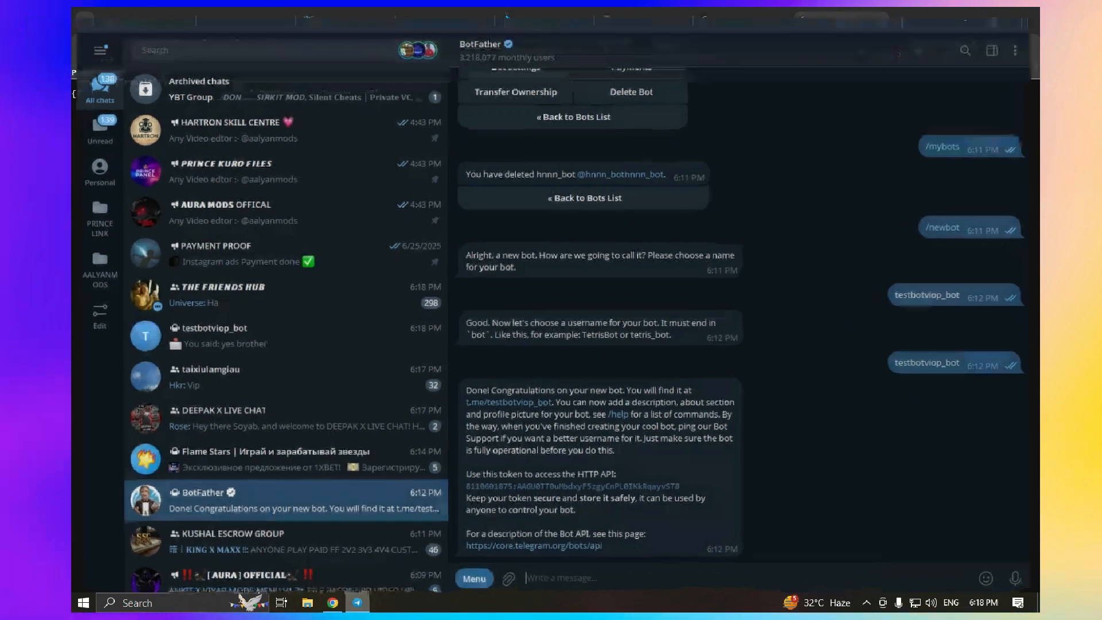
{"action": "double_click", "coordinate": [527, 410]}
{"action": "left_click", "coordinate": [511, 398]}
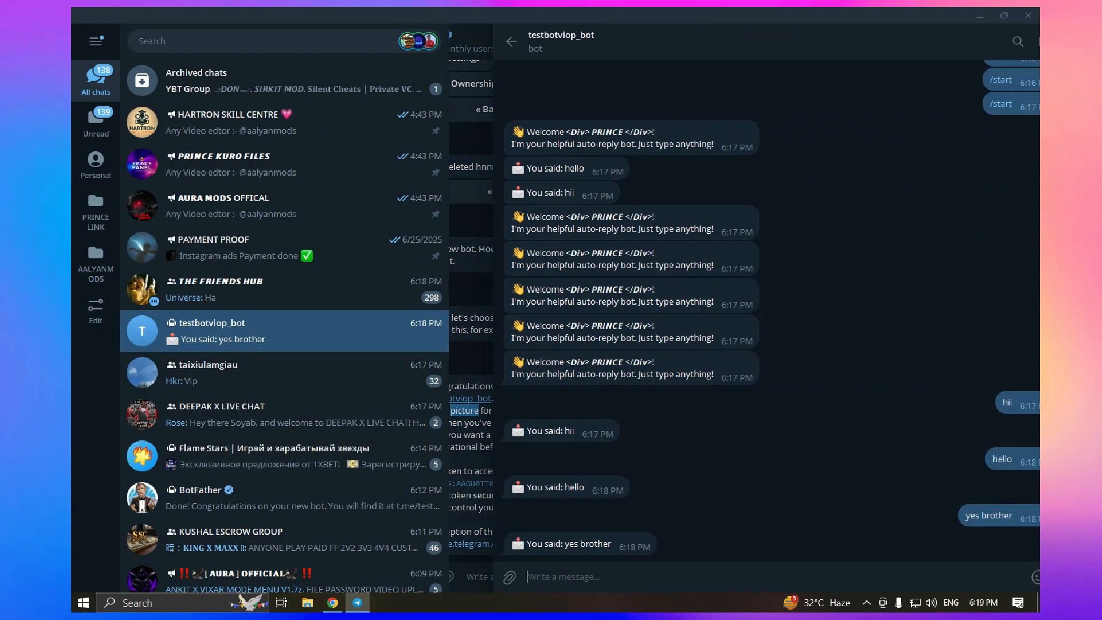
{"action": "scroll", "coordinate": [585, 399], "scroll_direction": "up", "scroll_amount": 3}
{"action": "left_click", "coordinate": [957, 270]}
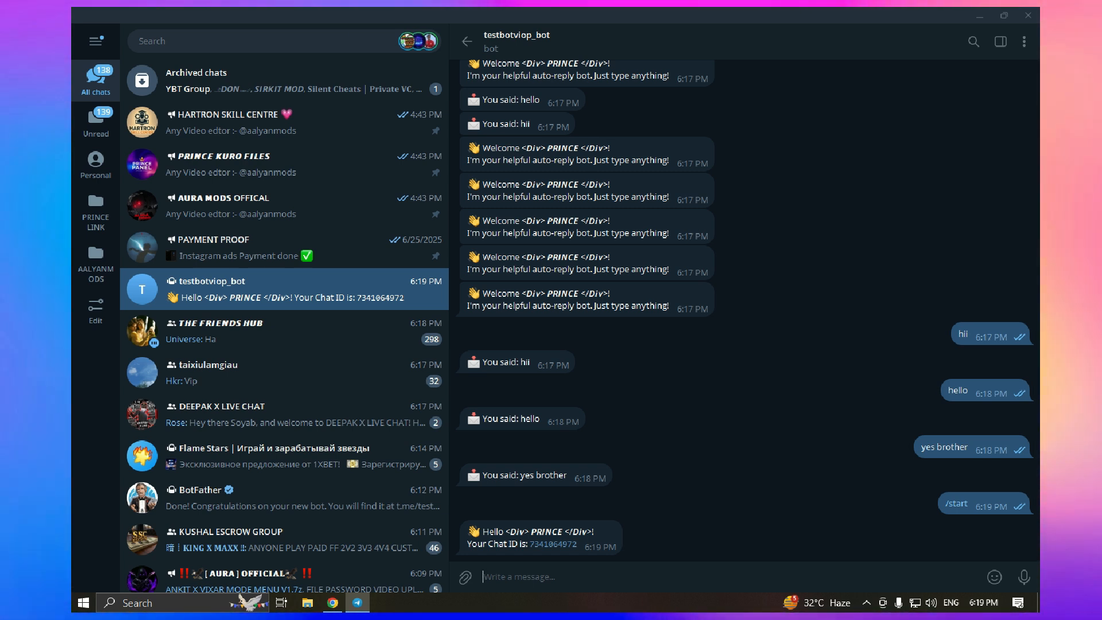
Highlight the Chat ID in the bot's greeting, then open the screen recorder's tray options
{"action": "left_click_drag", "start_coordinate": [472, 543], "coordinate": [557, 544]}
{"action": "right_click", "coordinate": [474, 544]}
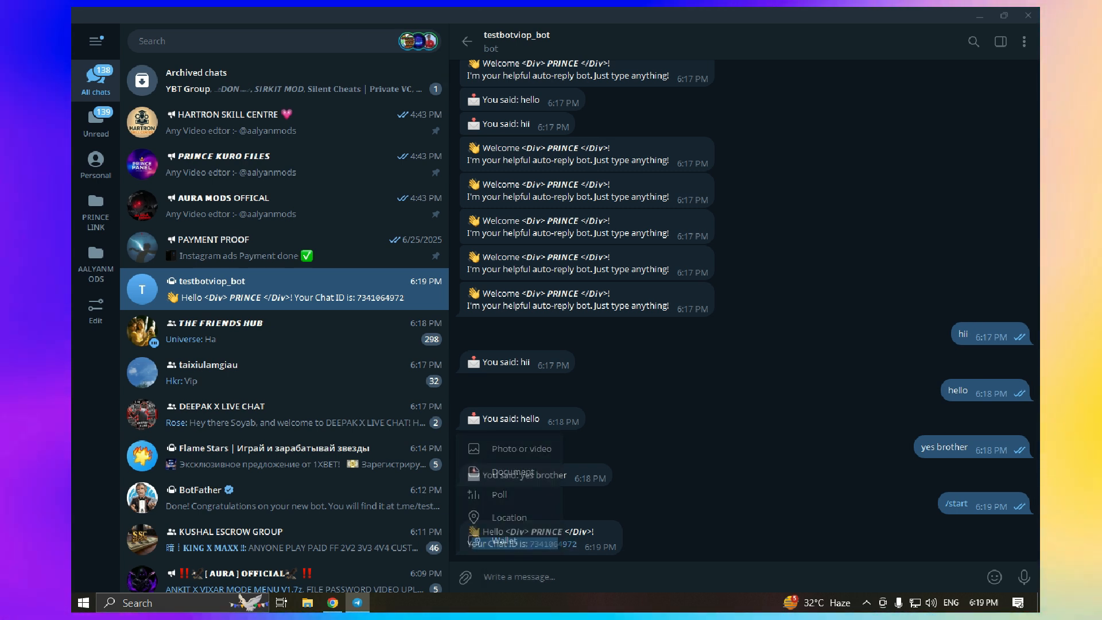
{"action": "left_click", "coordinate": [505, 473]}
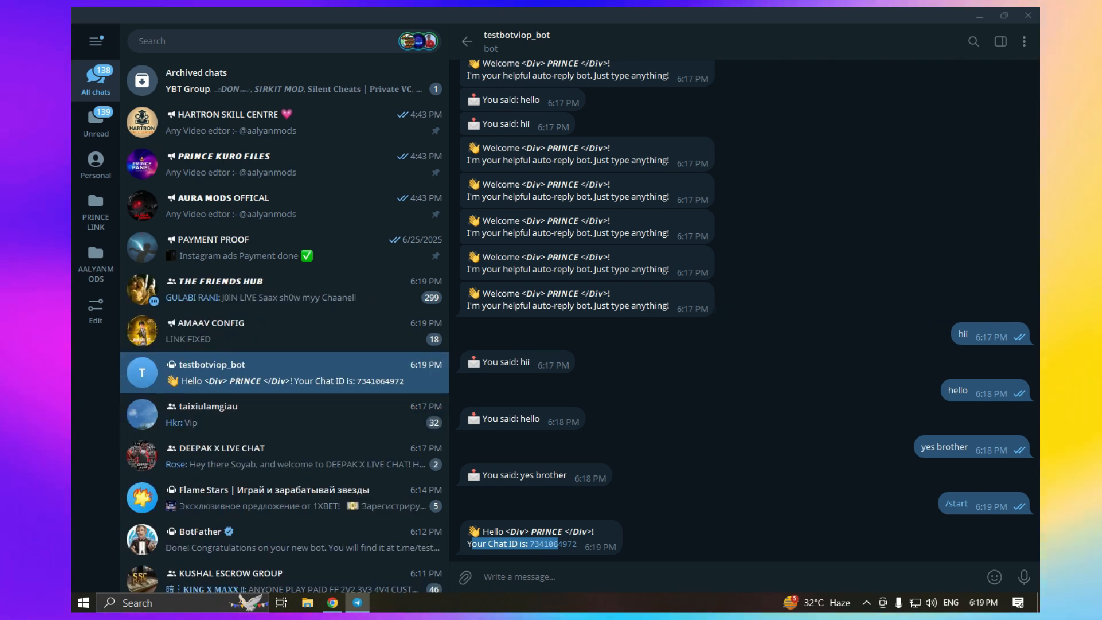
{"action": "left_click", "coordinate": [867, 603]}
{"action": "right_click", "coordinate": [880, 577]}
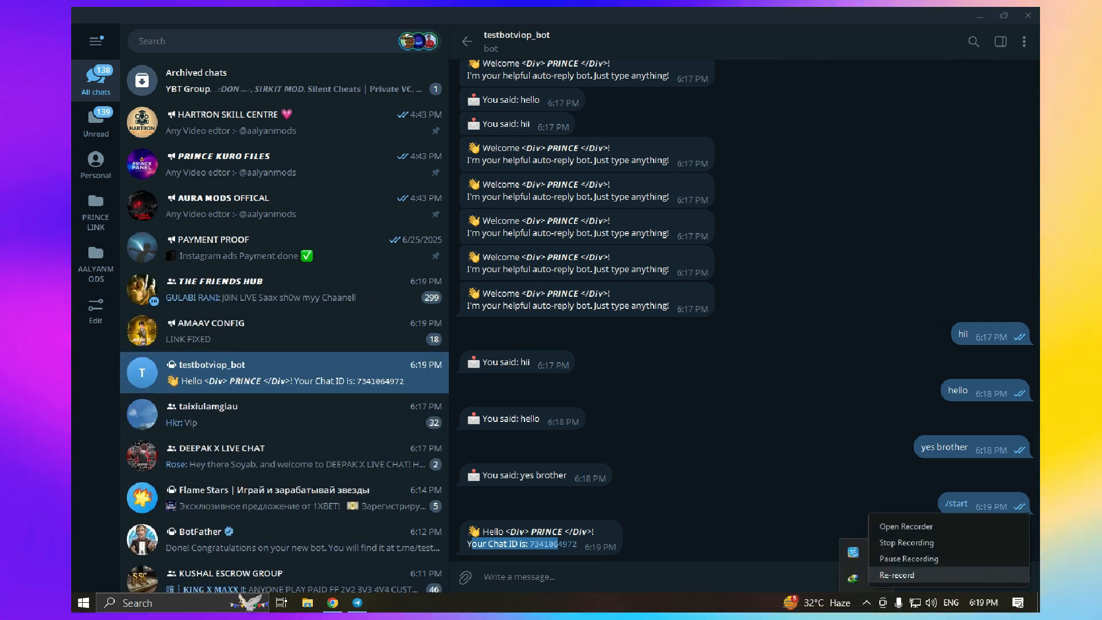